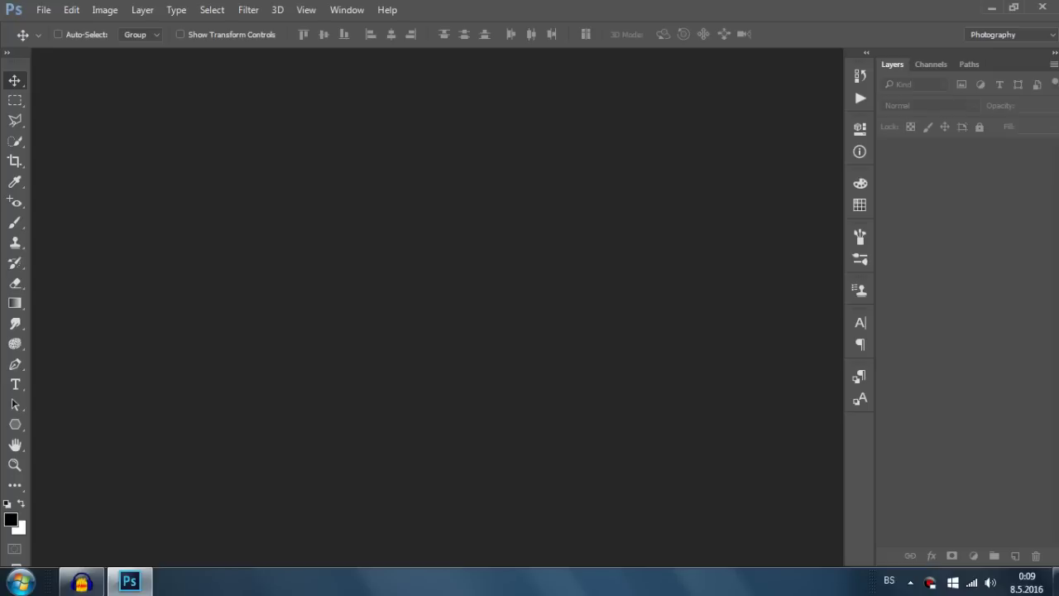
- Minimize and restore Photoshop, then show the File menu with the Export options
click(992, 8)
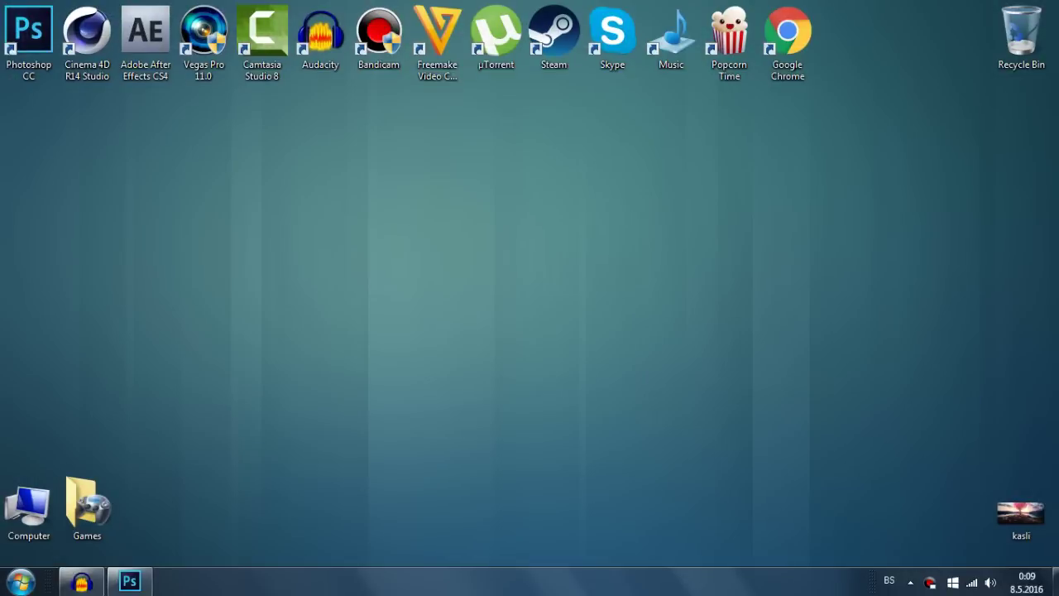
click(129, 582)
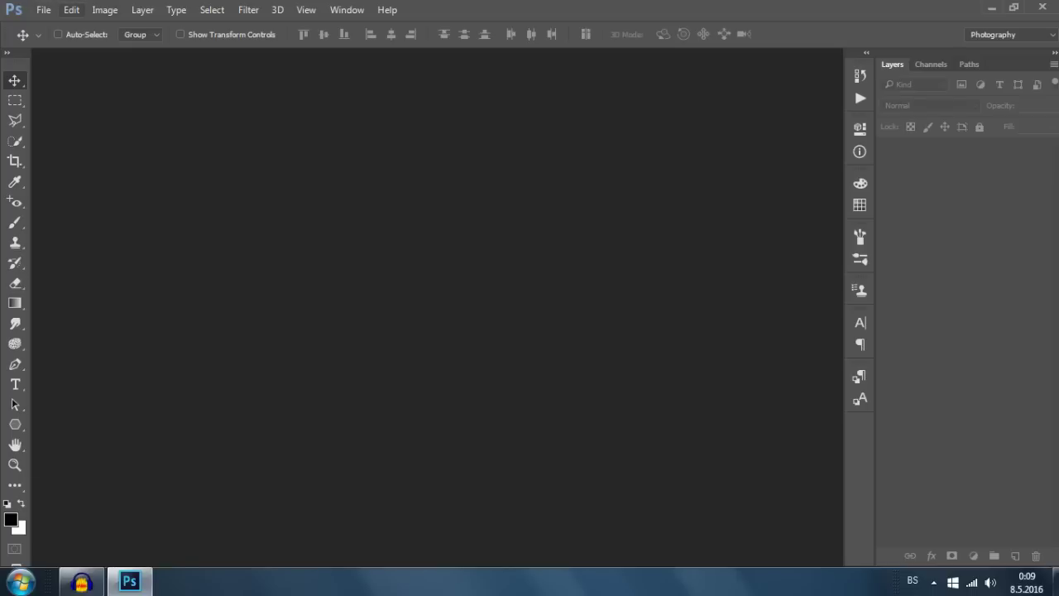
click(43, 10)
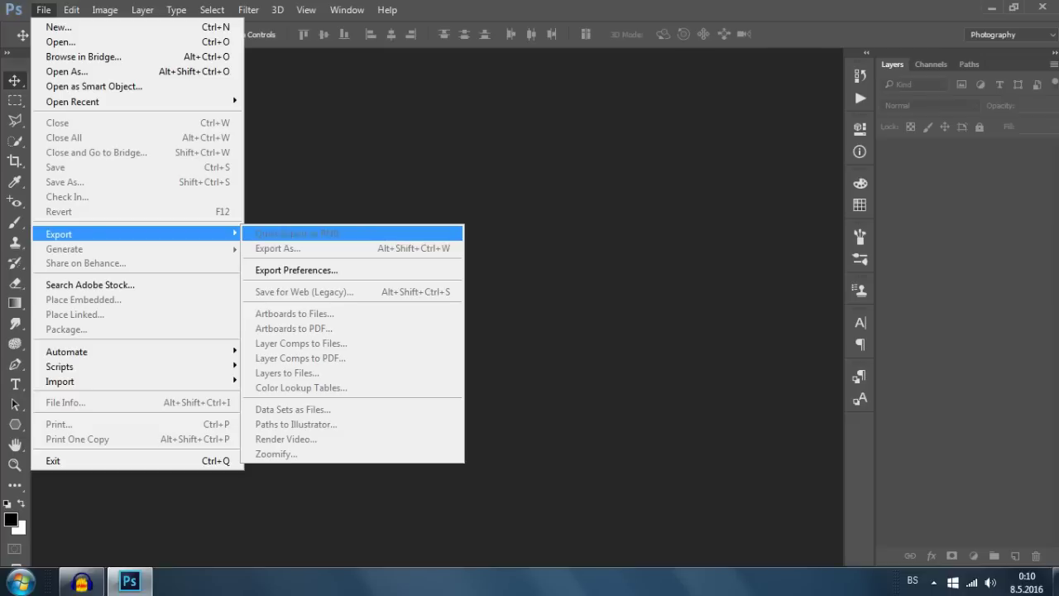
- Dismiss the New document dialog and open kasli.jpg from the Desktop
click(59, 27)
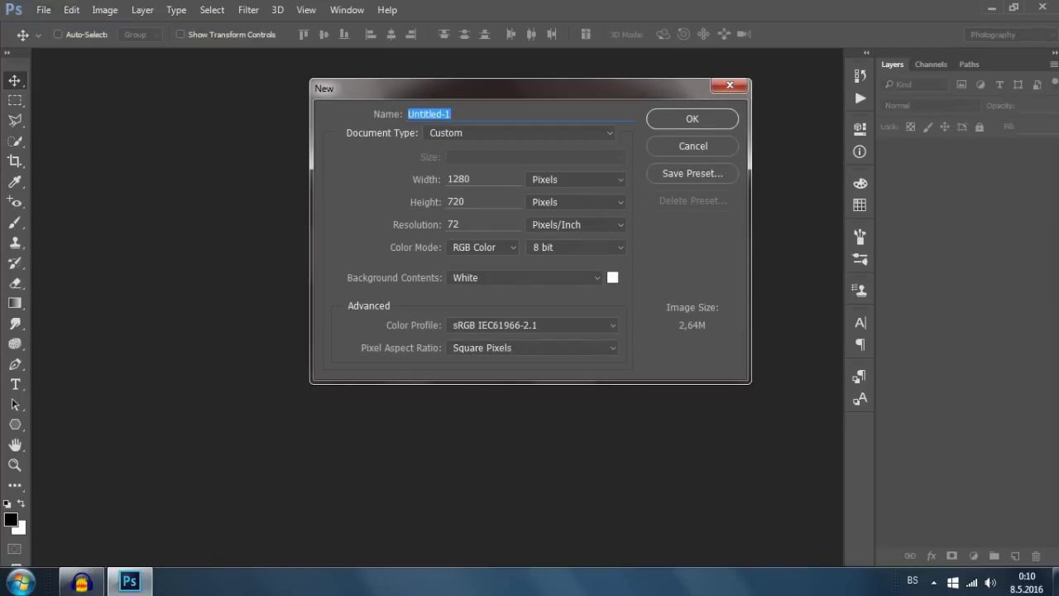
key(Escape)
click(43, 9)
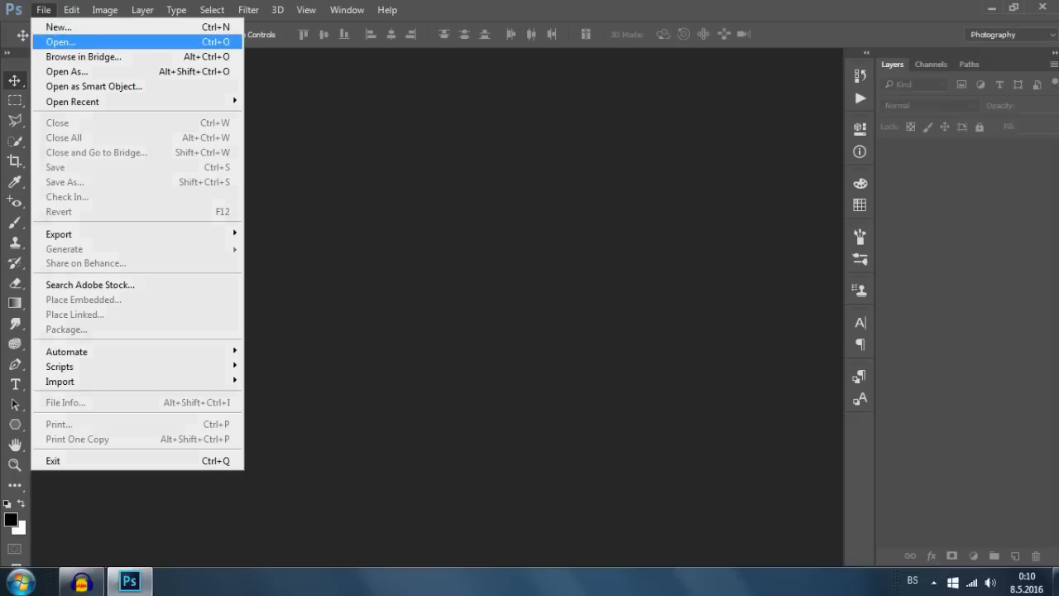
key(Escape)
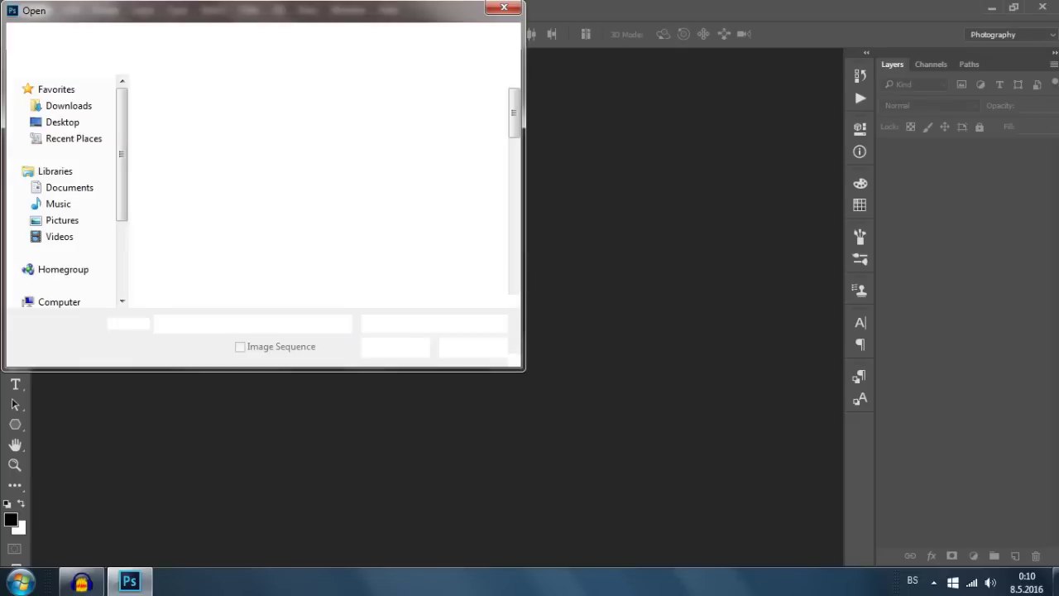
scroll(352, 112, down, 5)
scroll(352, 111, down, 5)
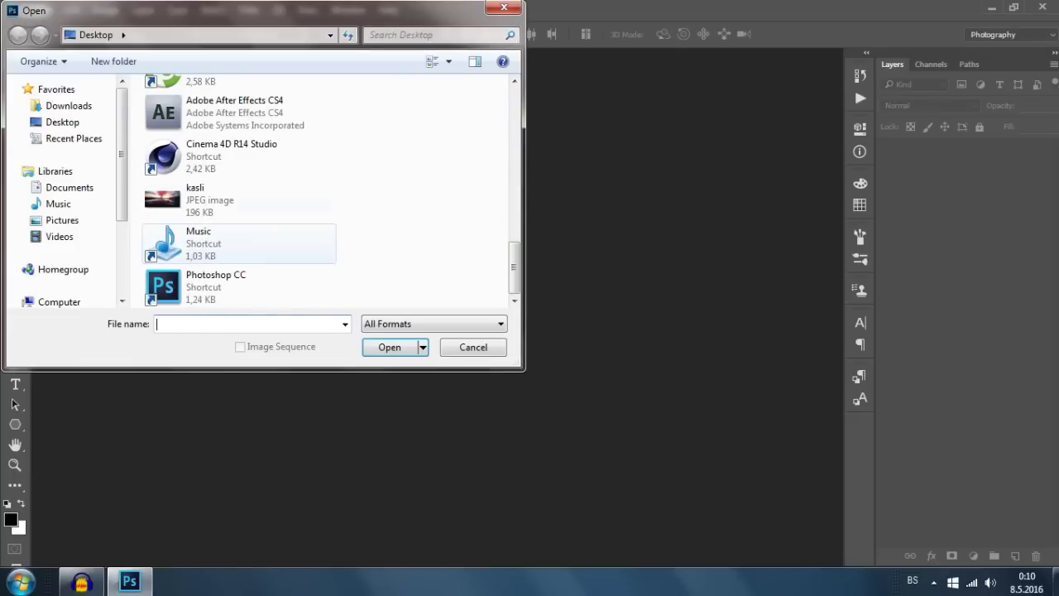
click(195, 199)
click(390, 347)
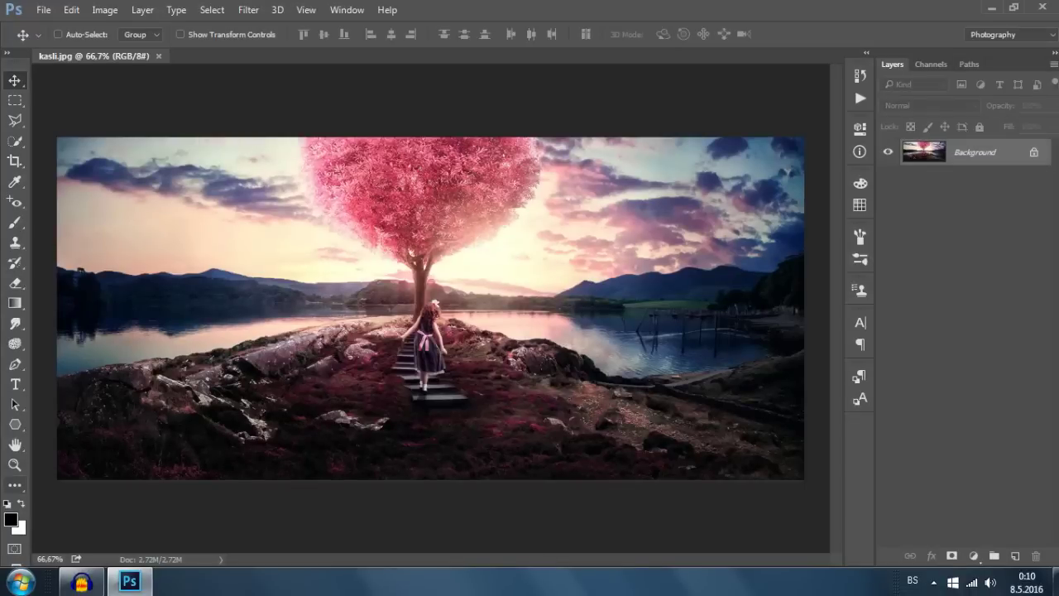
- Fit the whole kasli image on screen with the Zoom tool
click(14, 464)
right_click(220, 326)
click(250, 337)
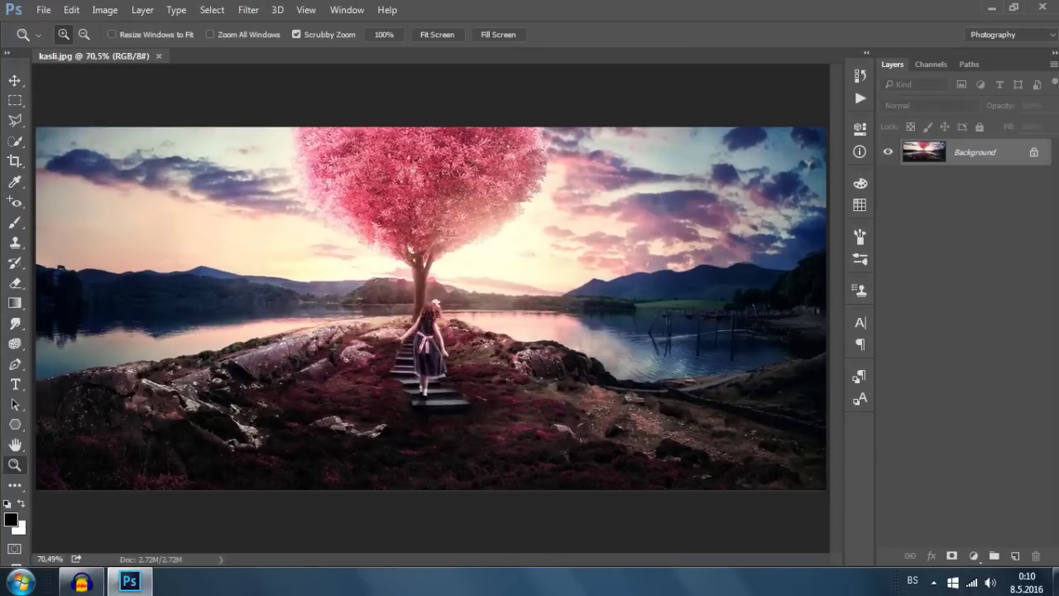
click(43, 9)
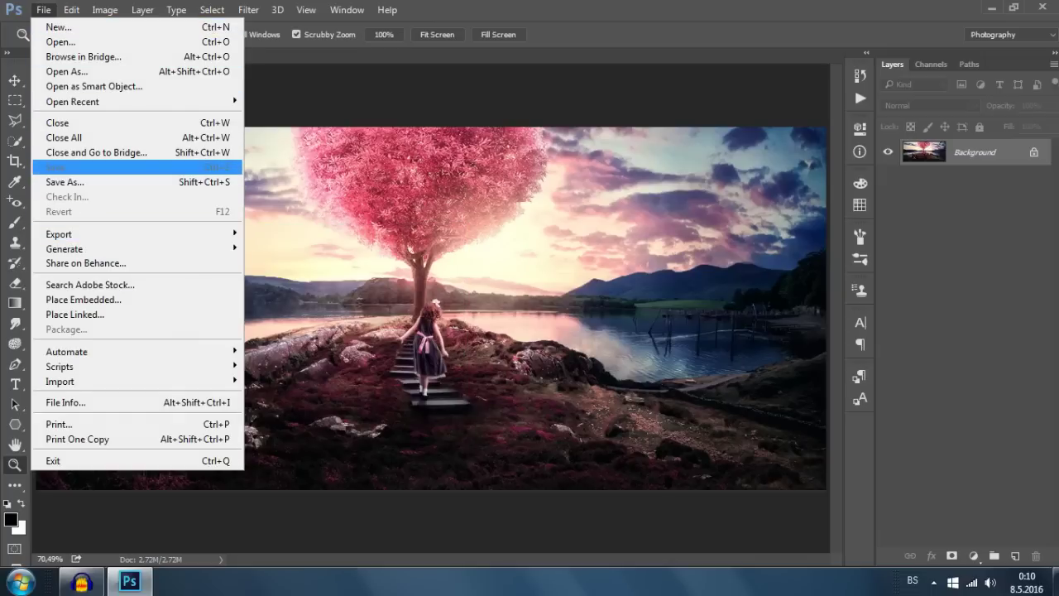
click(65, 182)
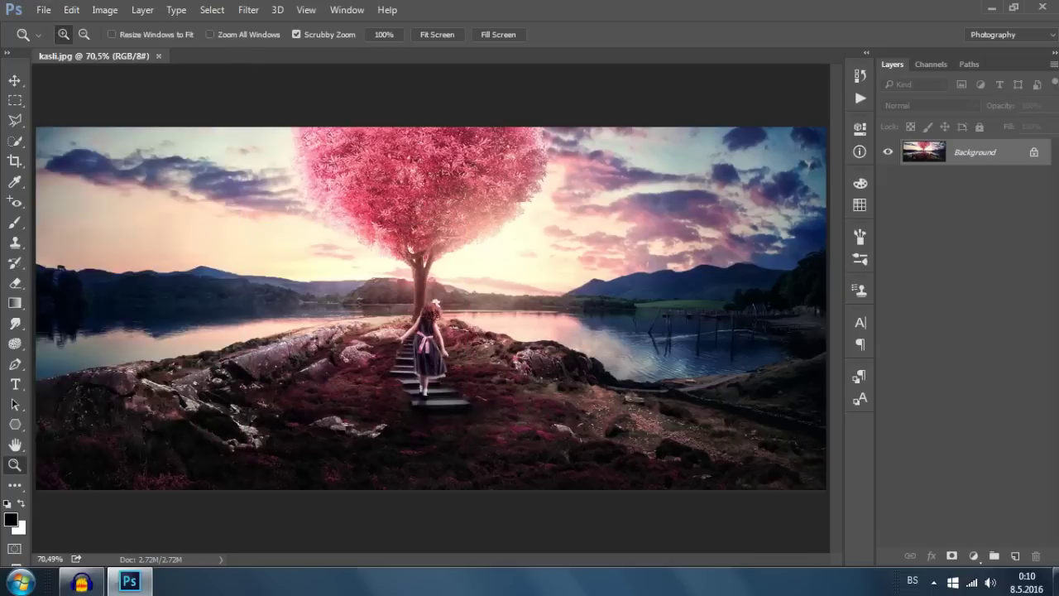
click(311, 312)
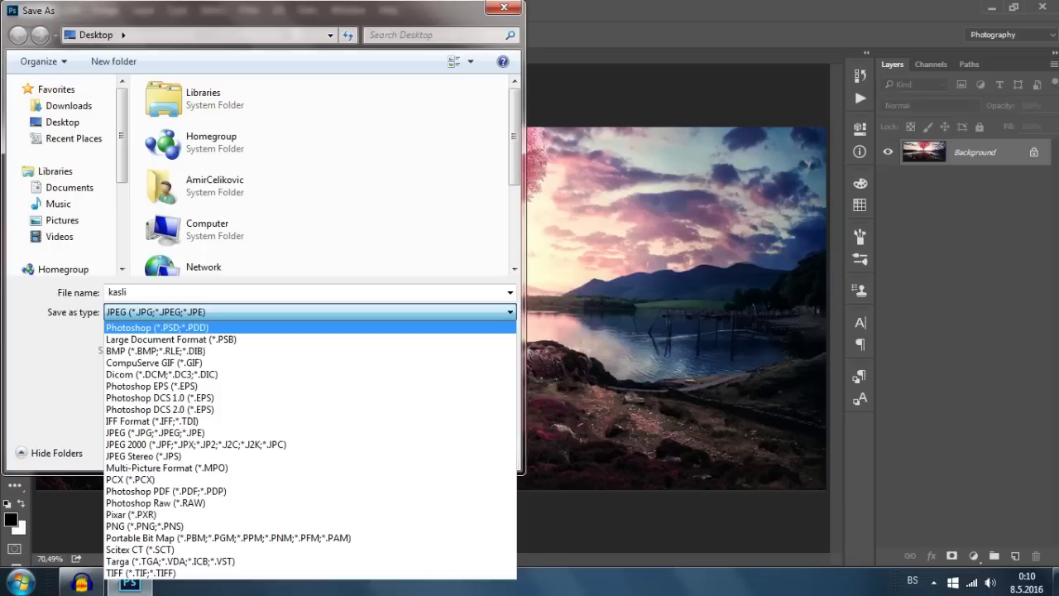
key(Down)
key(Down)
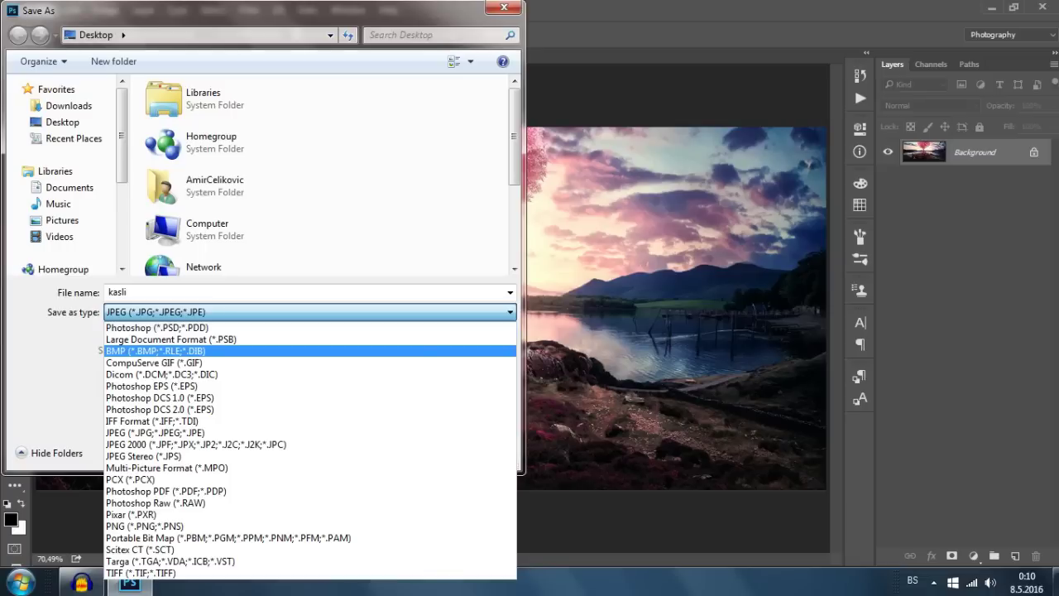
key(Down)
key(Down)
key(Down)
key(Down)
key(Down)
key(Down)
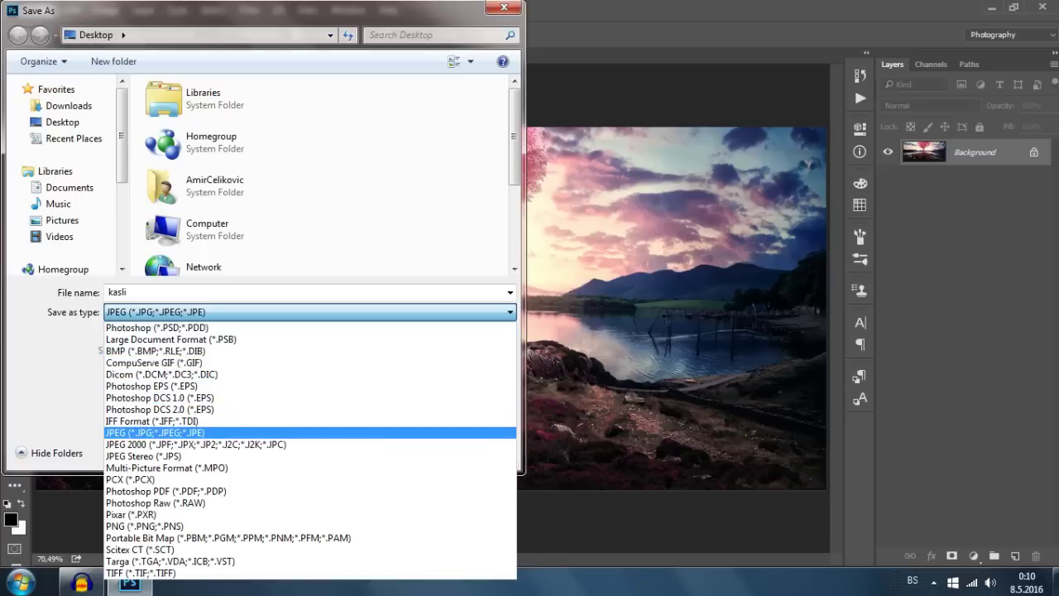
key(Down)
key(Down)
key(Down)
key(Down)
key(Down)
key(Down)
key(Down)
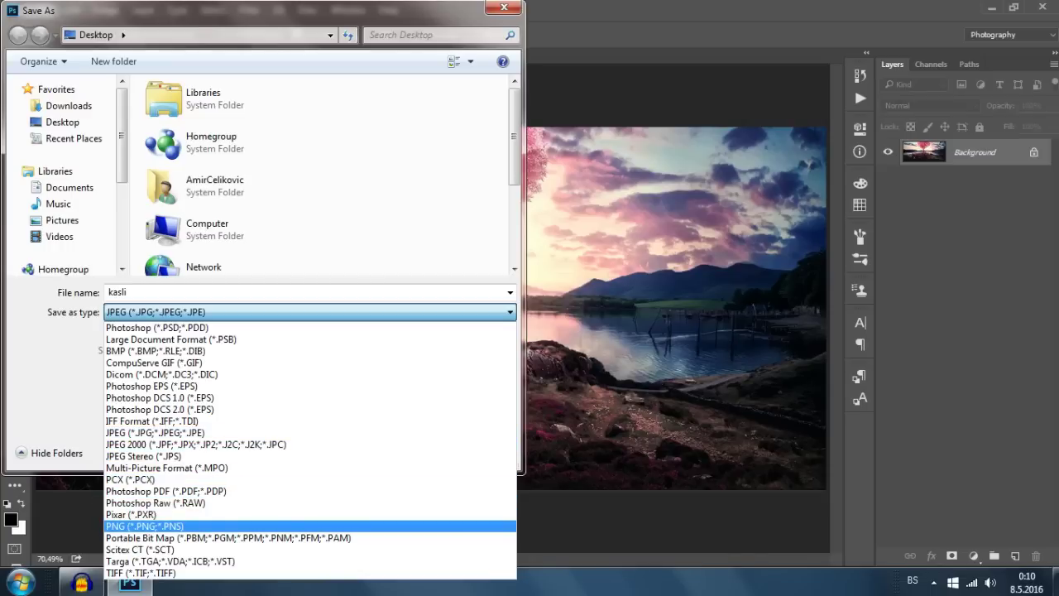
key(Up)
key(Up)
key(Up)
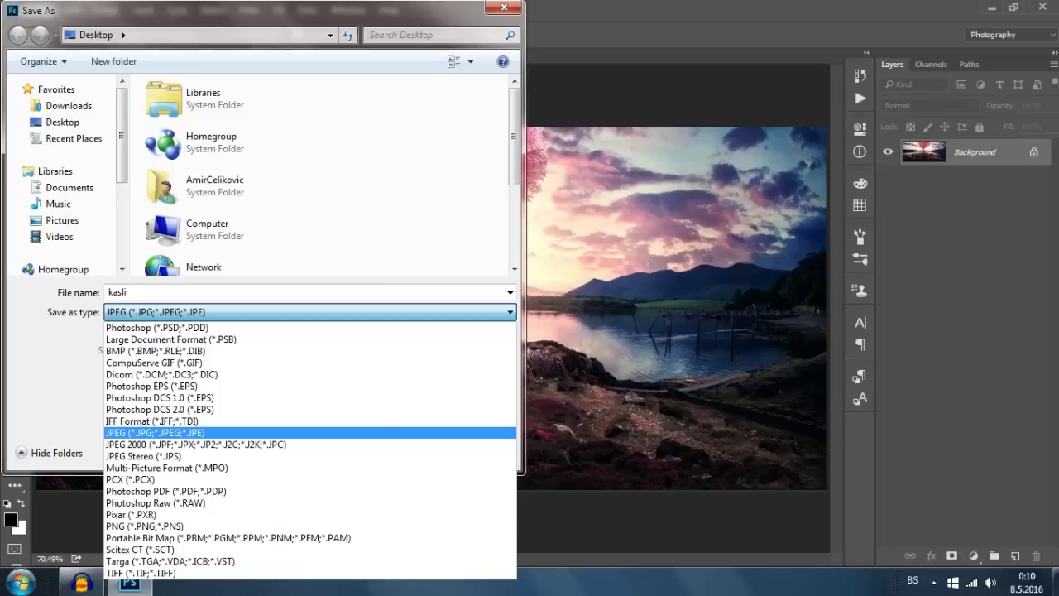
key(Down)
key(Down)
key(Down)
key(Down)
key(Down)
key(Down)
key(Up)
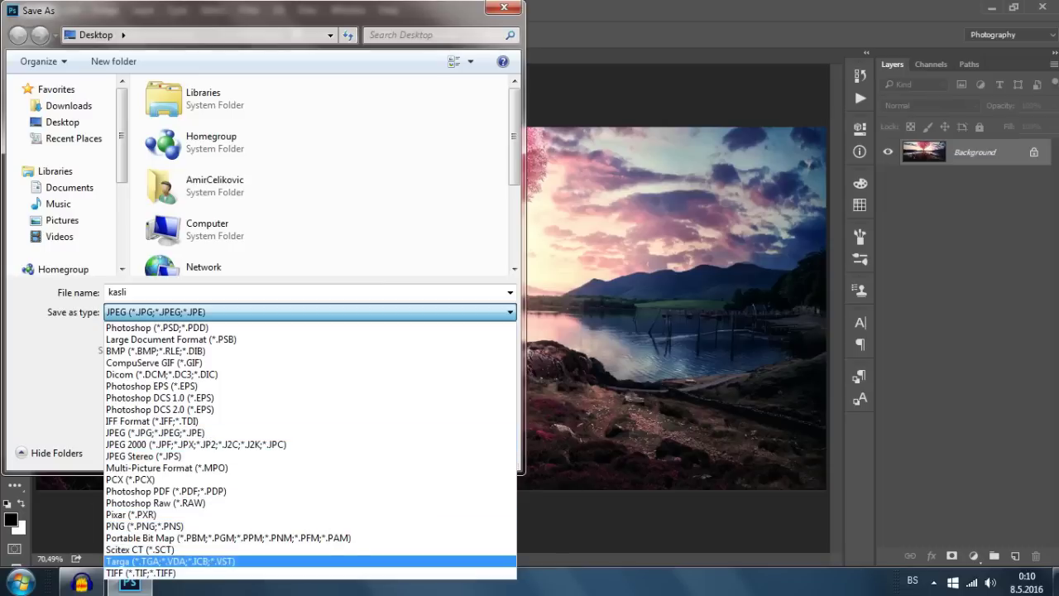
key(Up)
key(Up)
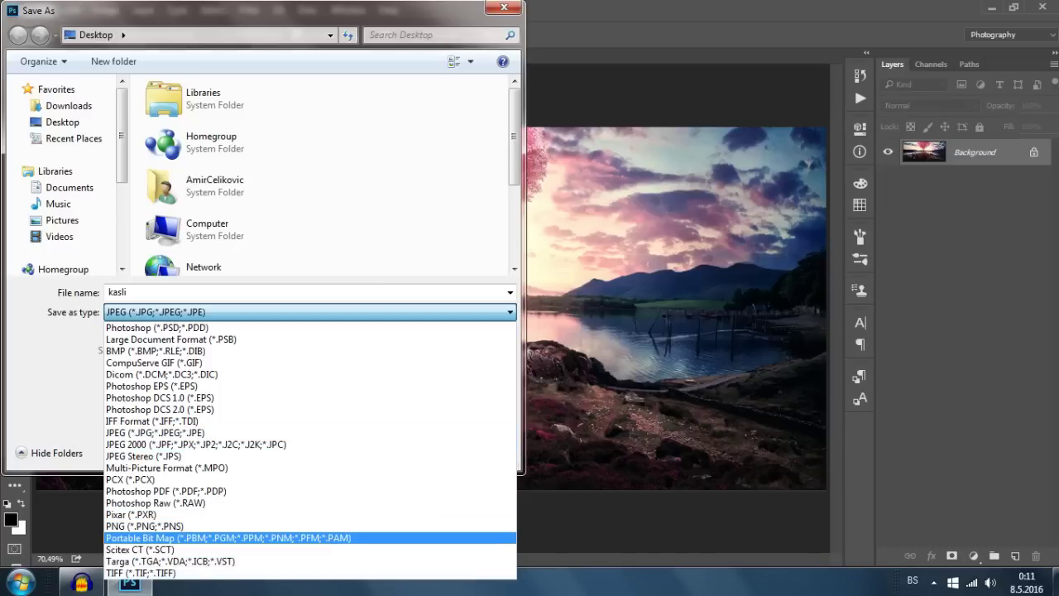
key(Up)
key(Up)
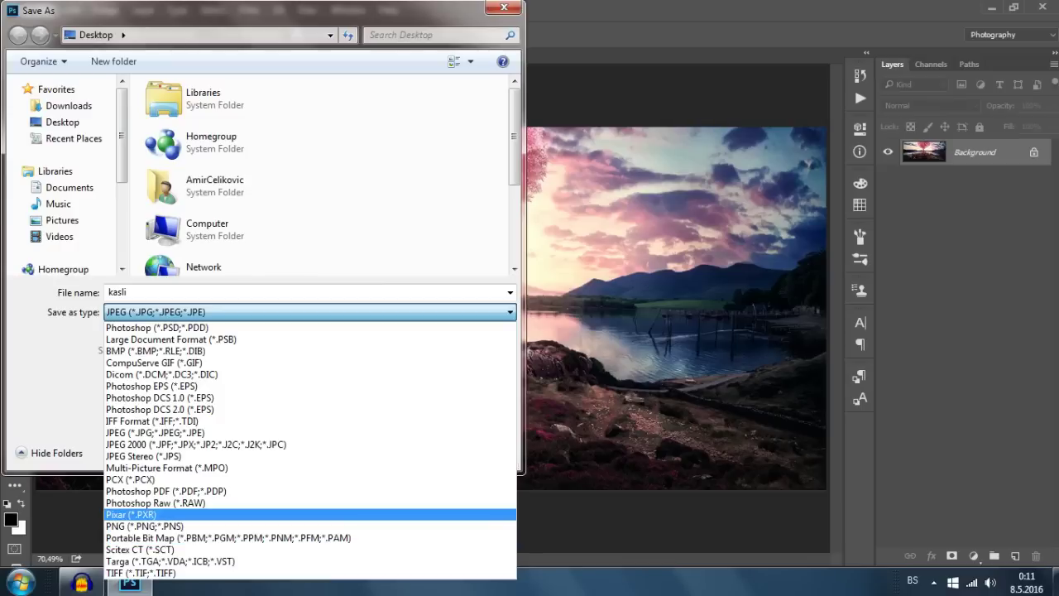
key(Up)
key(Up)
key(Up)
key(Up)
key(Up)
key(Up)
key(Down)
key(Down)
key(Up)
key(Down)
key(Down)
key(Down)
key(Up)
key(Up)
key(Up)
key(Up)
key(Up)
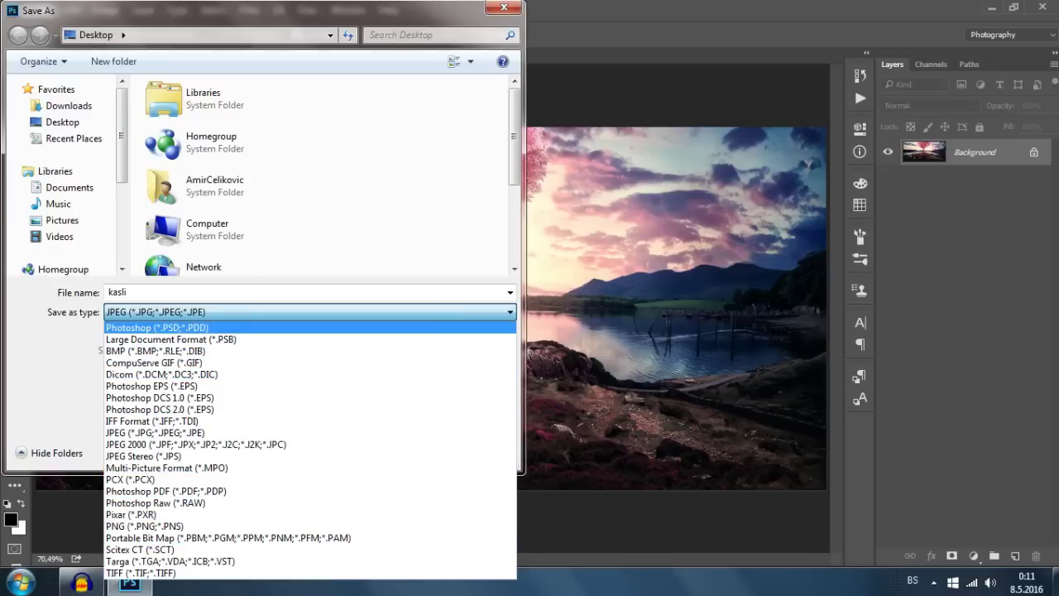
key(Escape)
key(Escape)
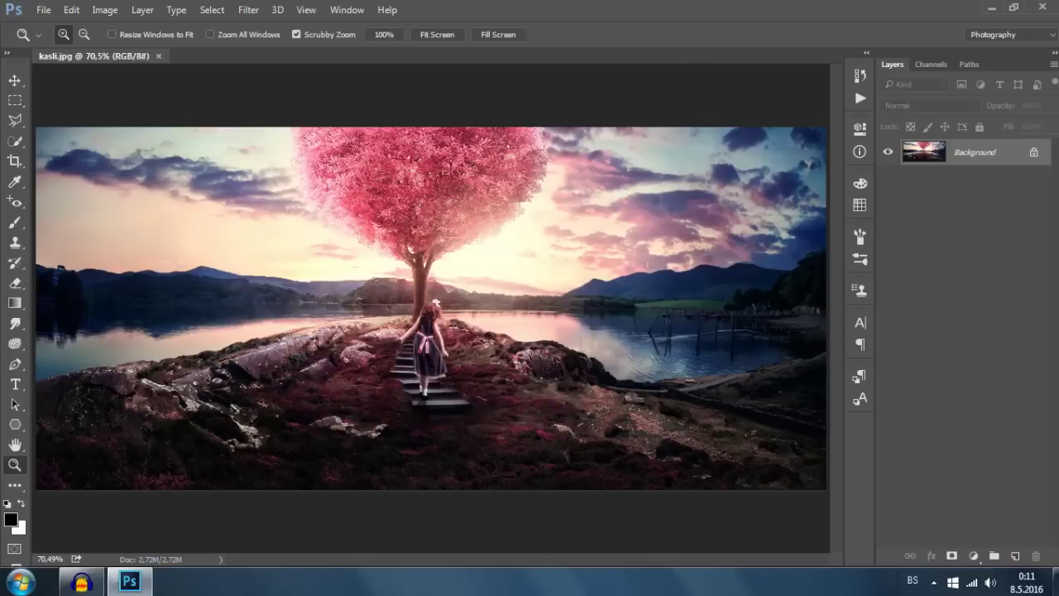
key(alt+f)
key(Down)
key(Down)
key(Down)
key(Down)
key(Down)
key(Up)
key(Up)
key(Up)
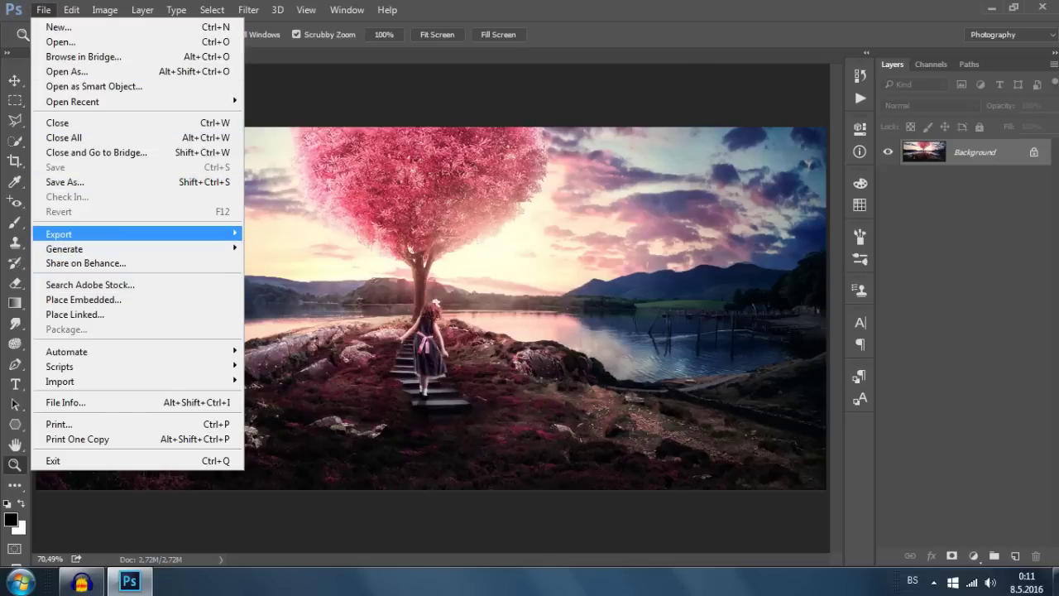
key(Right)
key(Down)
key(Down)
key(Up)
key(Up)
key(Up)
key(Down)
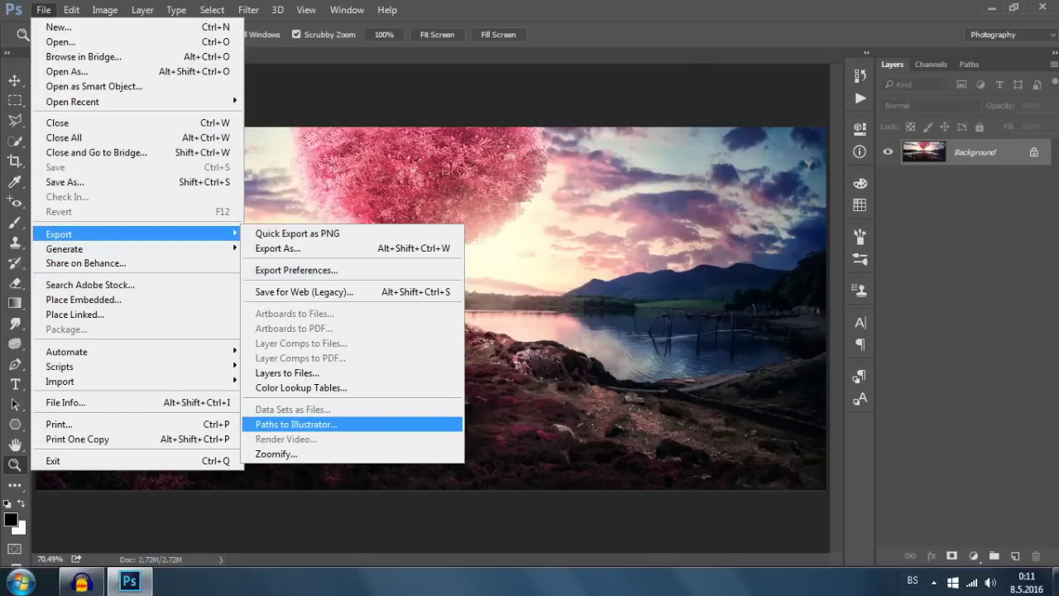
key(Return)
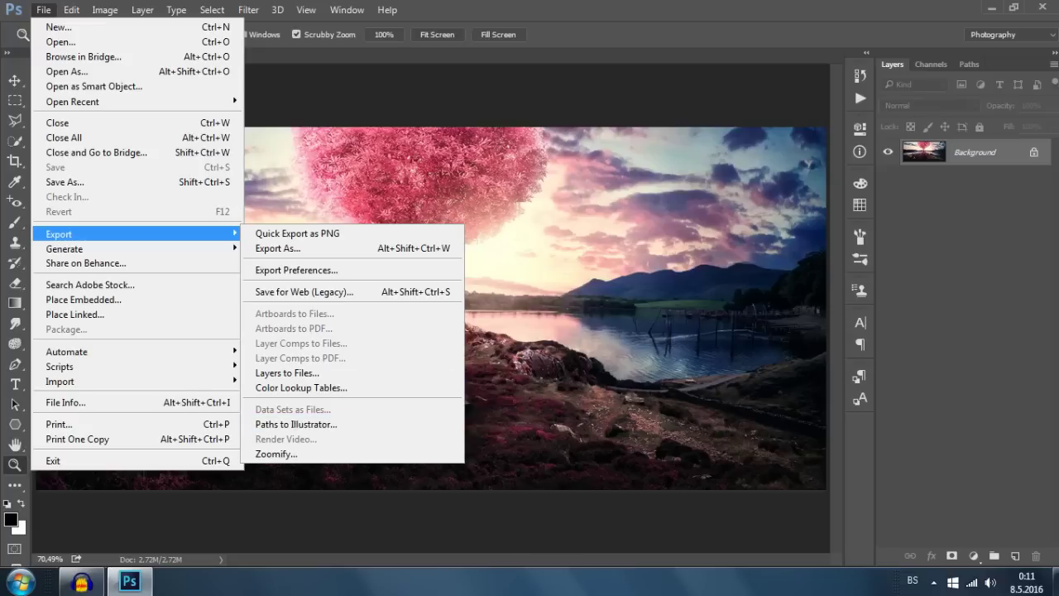
key(Escape)
key(Escape)
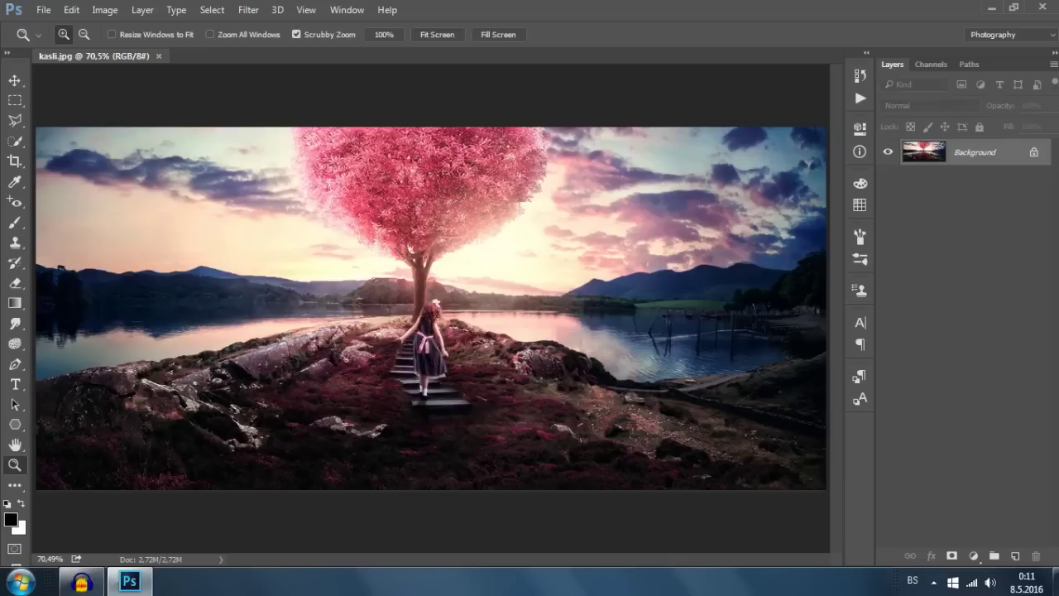
key(alt+f)
key(Escape)
key(Down)
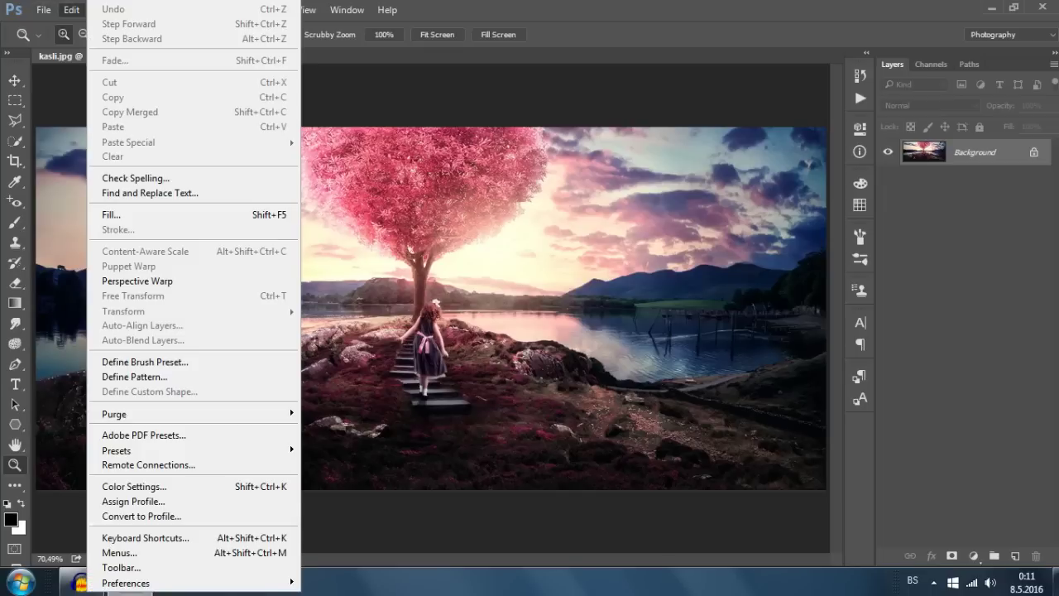
key(Up)
key(Left)
key(Right)
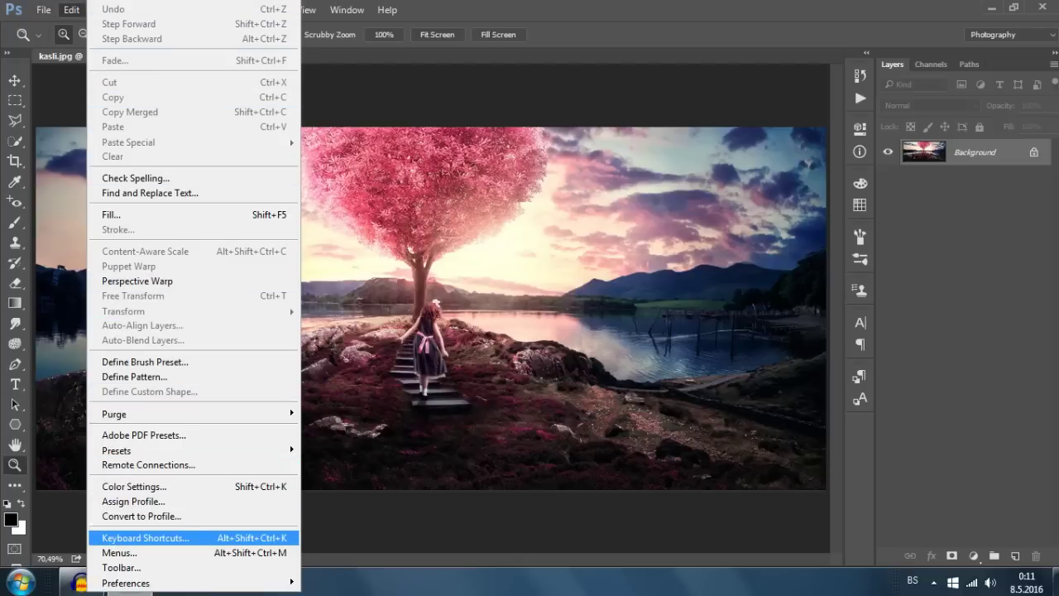
key(Escape)
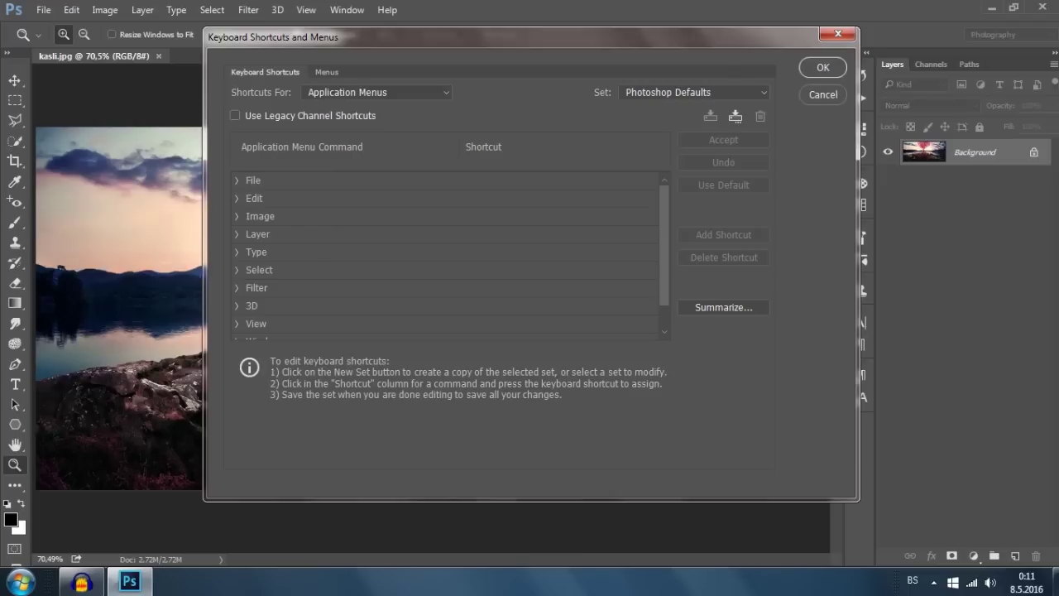
key(Right)
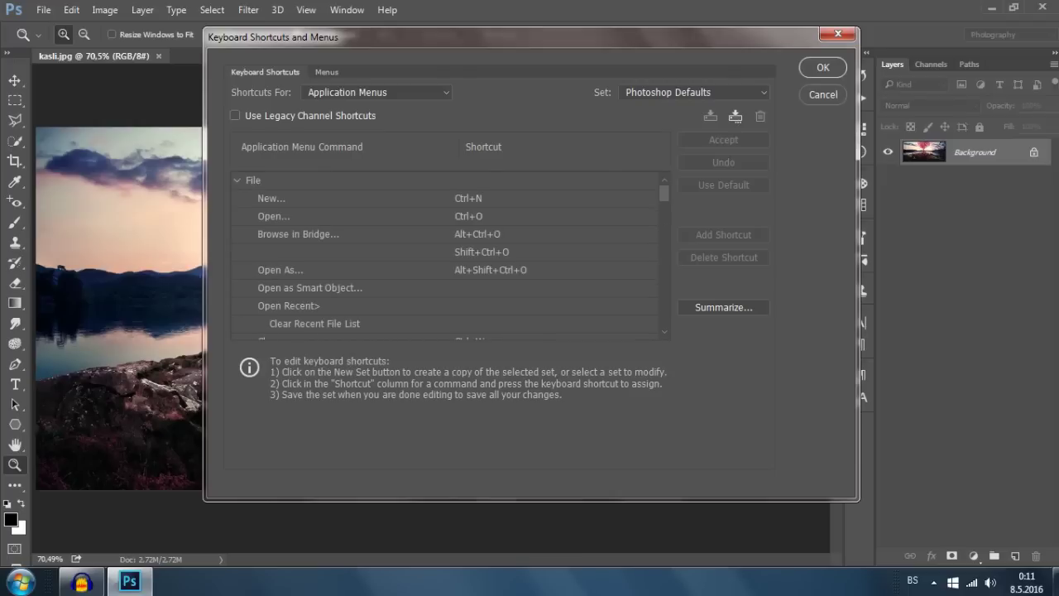
click(843, 94)
key(ctrl+n)
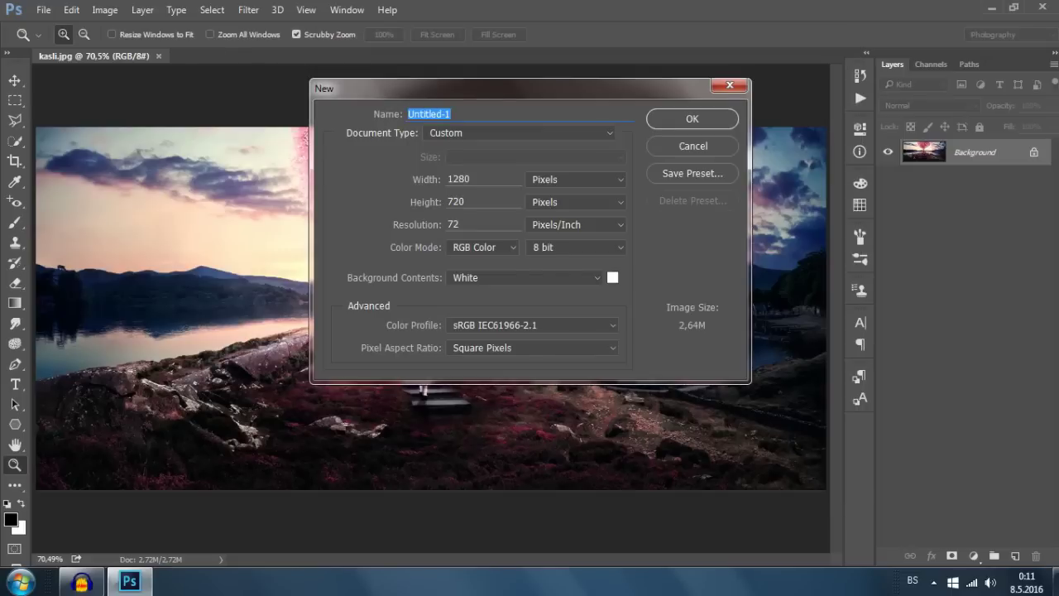
key(Escape)
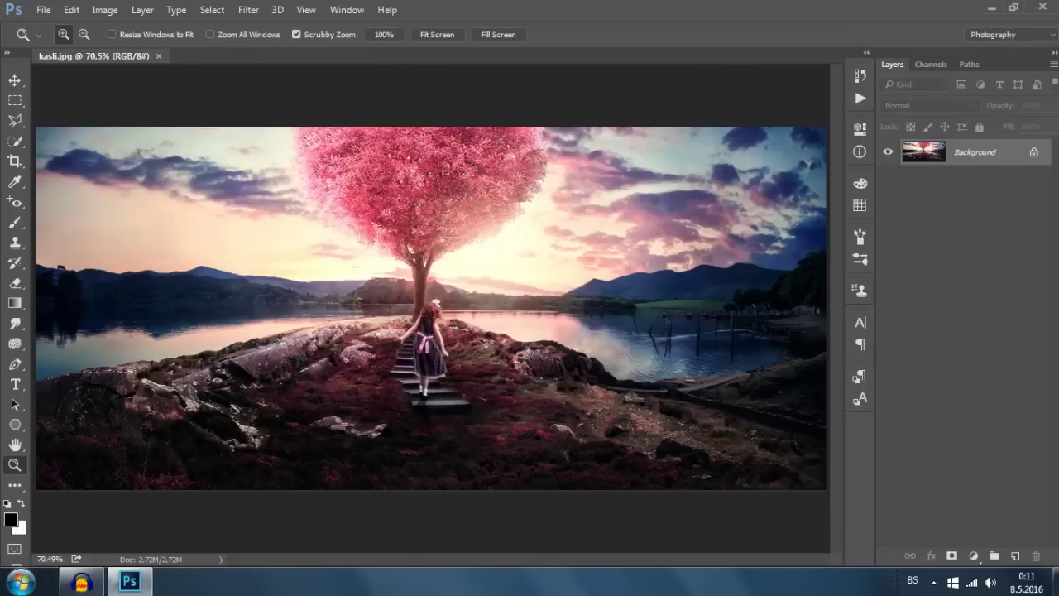
key(ctrl+o)
key(Escape)
- Show the Image > Mode submenu with the available colour modes
key(alt+i)
key(Left)
key(Down)
key(Escape)
key(Escape)
key(alt+i)
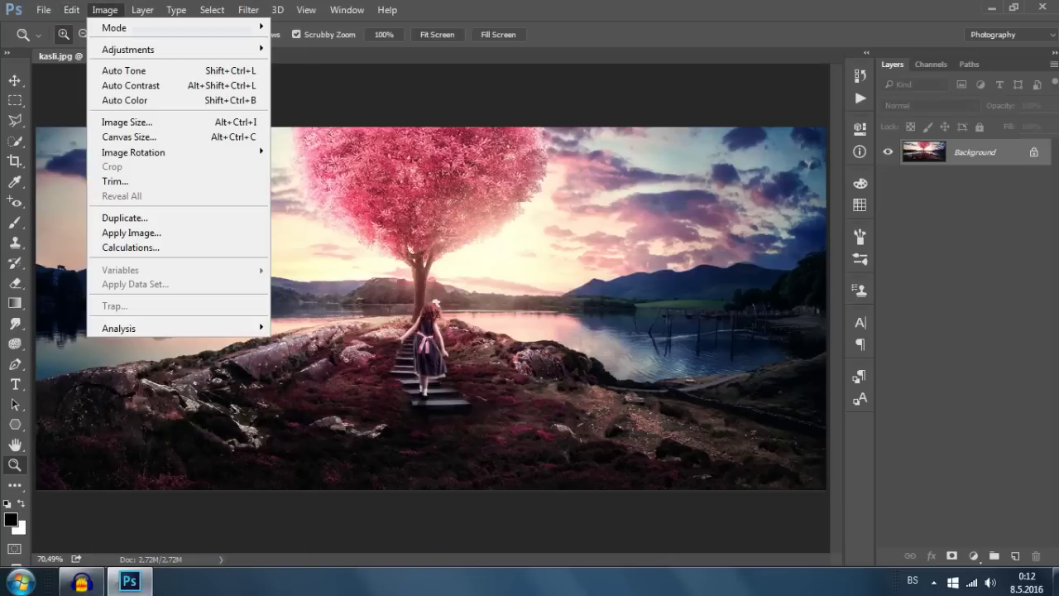
key(Down)
key(Right)
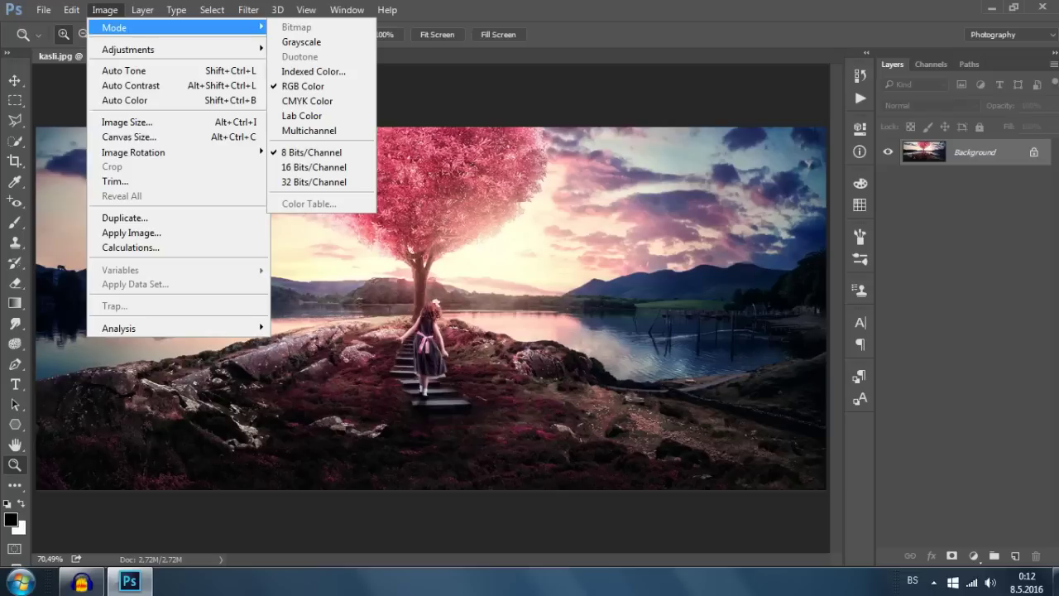
- Review the RGB/CMYK and bit-depth choices, then highlight Brightness/Contrast
key(Down)
key(Down)
key(Down)
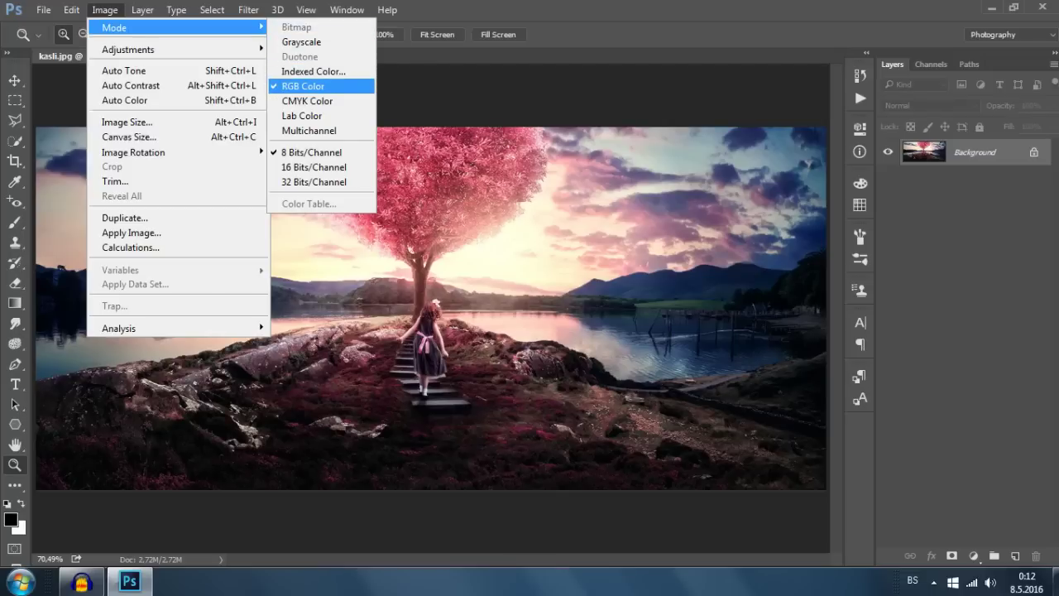
key(Down)
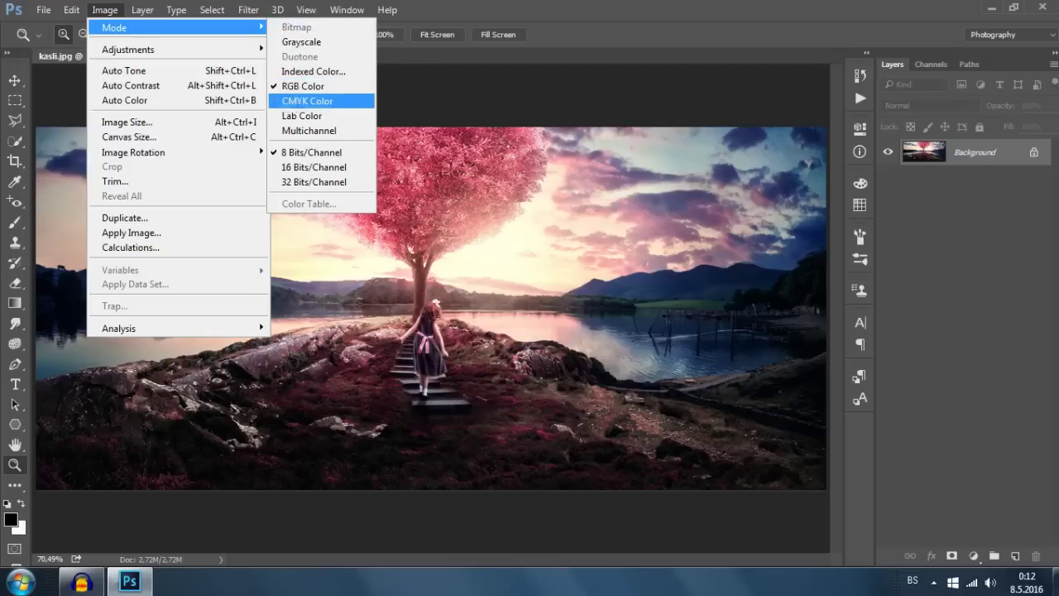
key(Down)
key(Down)
key(Down)
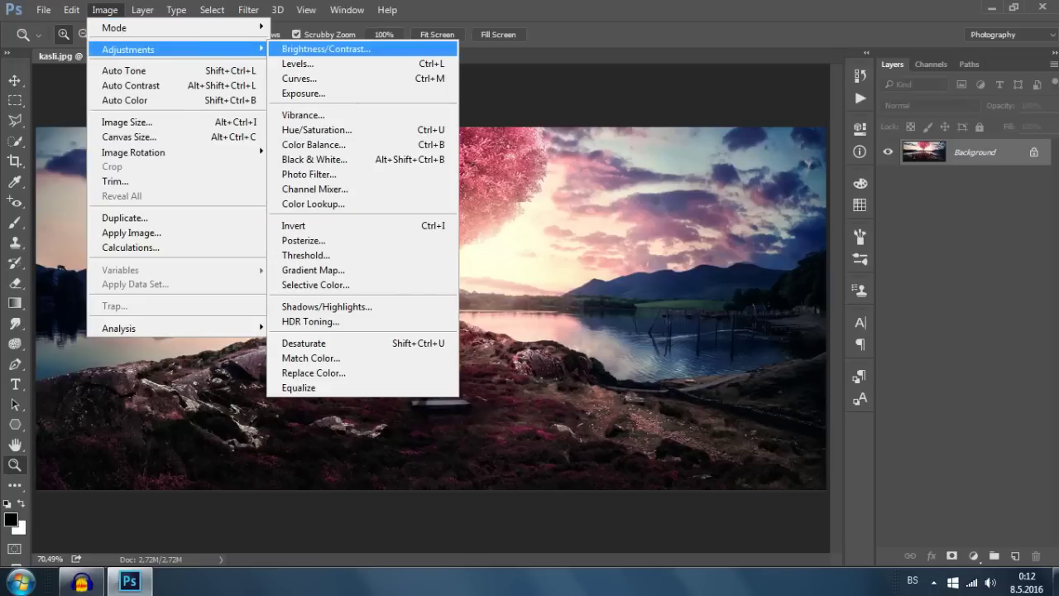
key(Up)
key(Up)
key(Return)
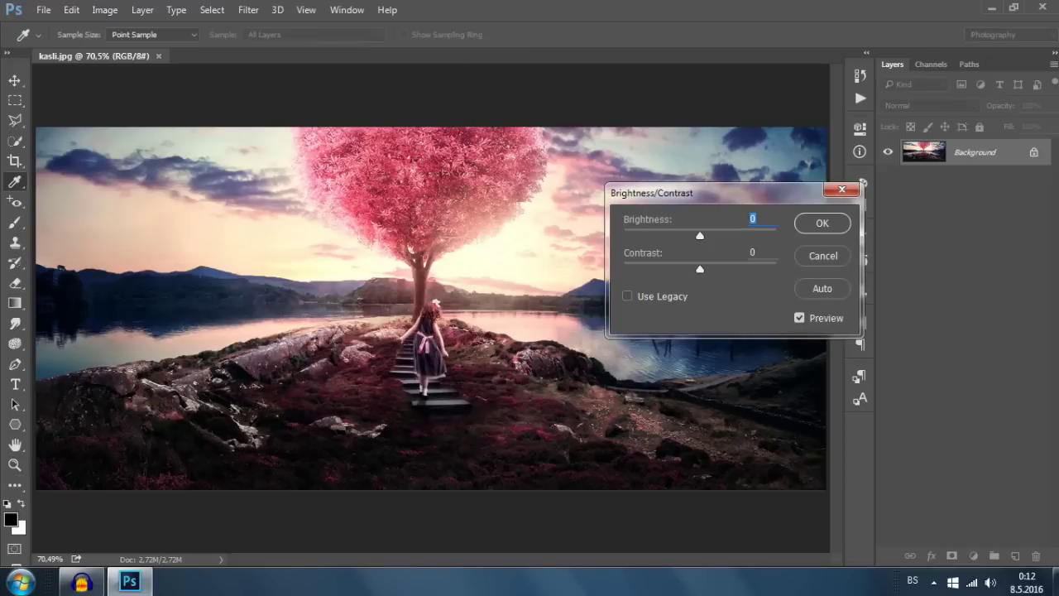
key(shift+Up)
key(shift+Up)
key(shift+Up)
key(Up)
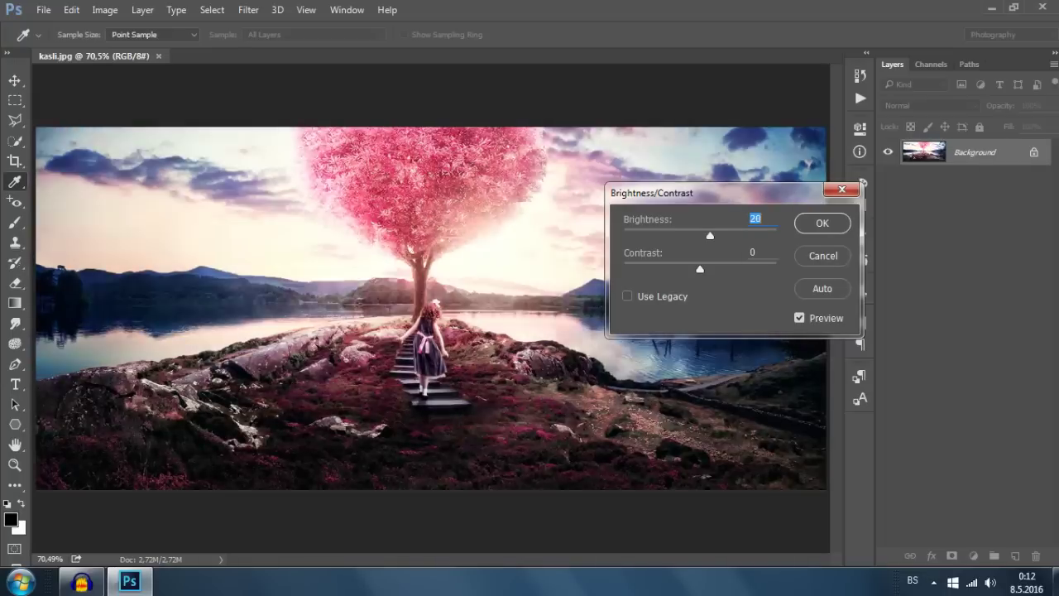
key(Tab)
key(Down)
key(Down)
key(Up)
key(Up)
key(Up)
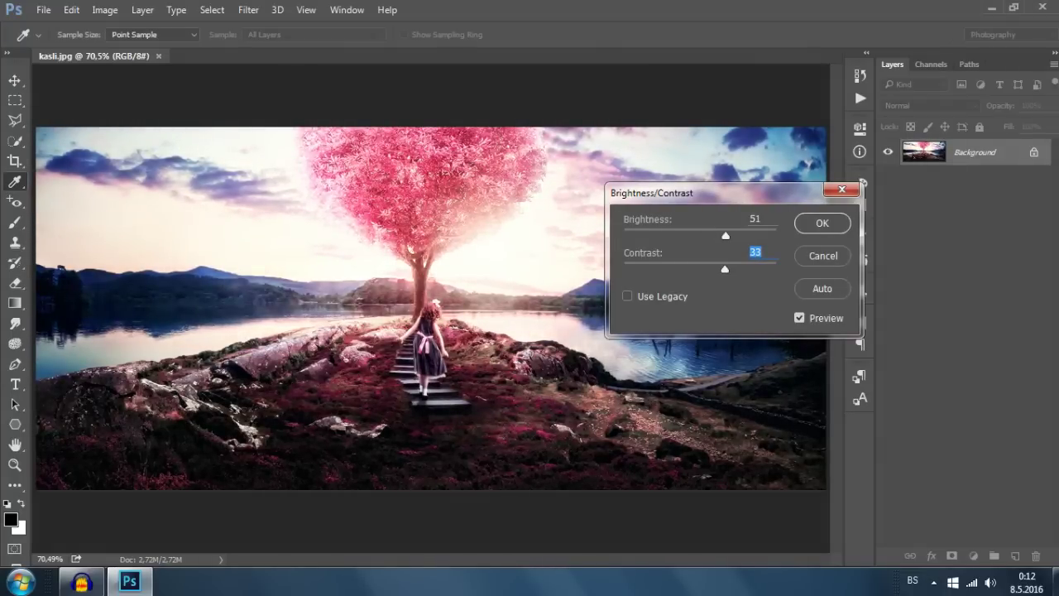
key(Escape)
key(z)
key(alt+i)
key(Down)
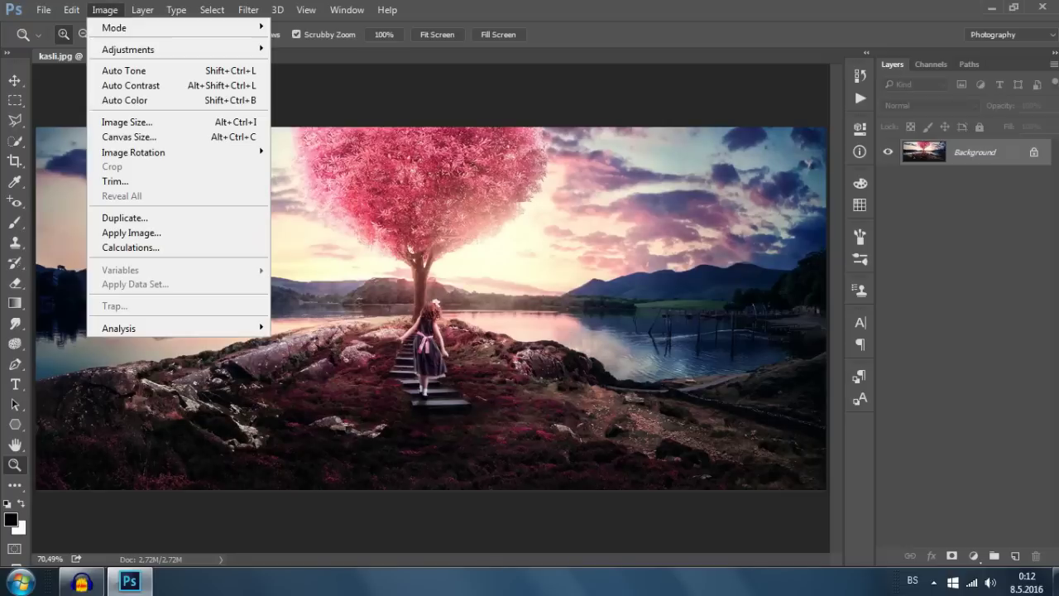
key(Right)
key(Down)
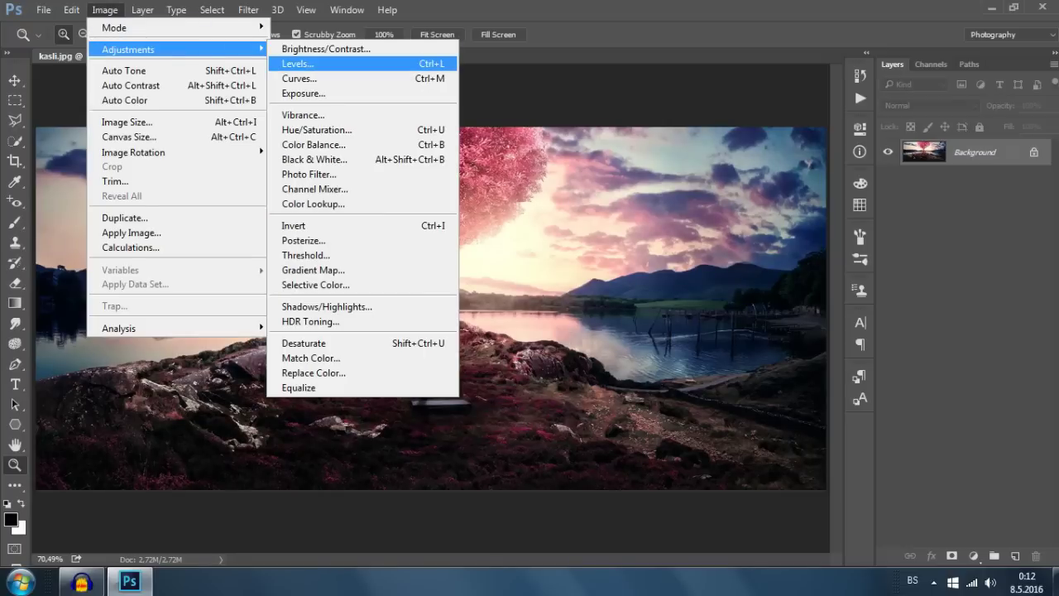
key(Down)
key(Return)
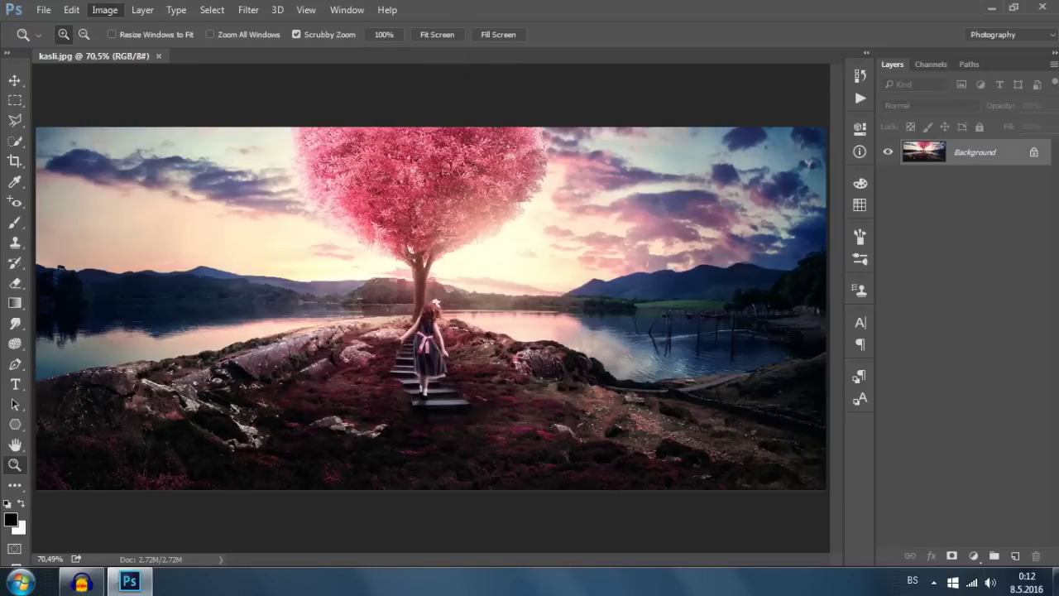
mouse_move(666, 368)
mouse_down()
mouse_move(666, 298)
mouse_move(694, 359)
mouse_up()
click(105, 9)
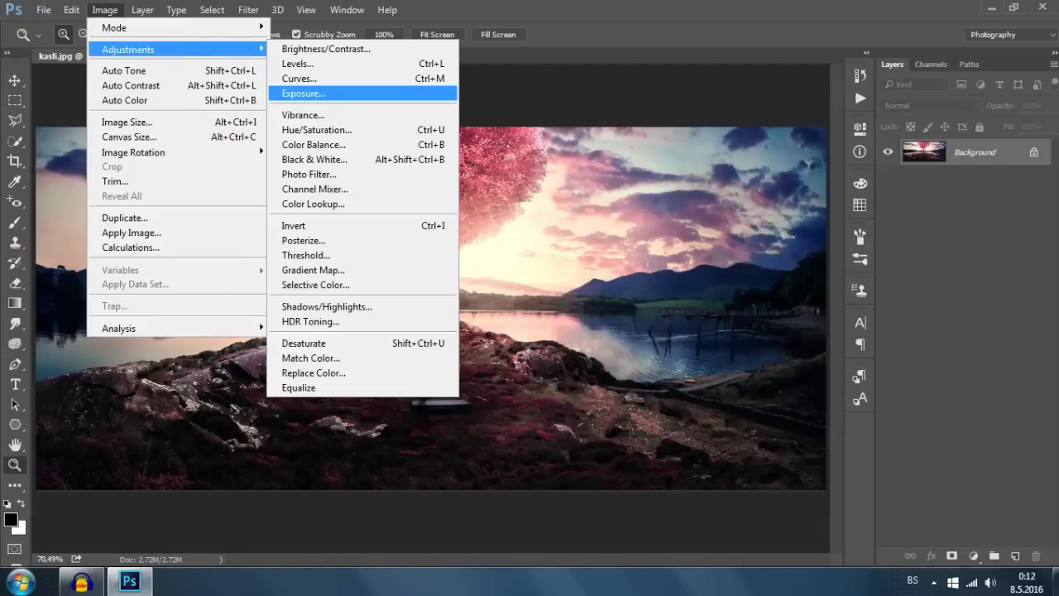
click(303, 92)
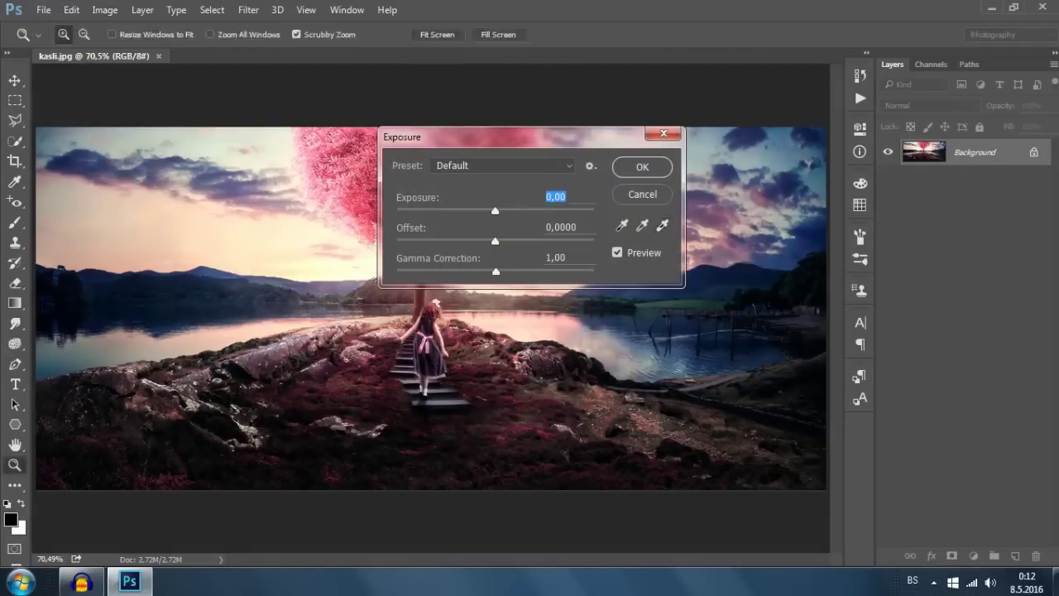
key(Escape)
click(105, 9)
mouse_move(132, 50)
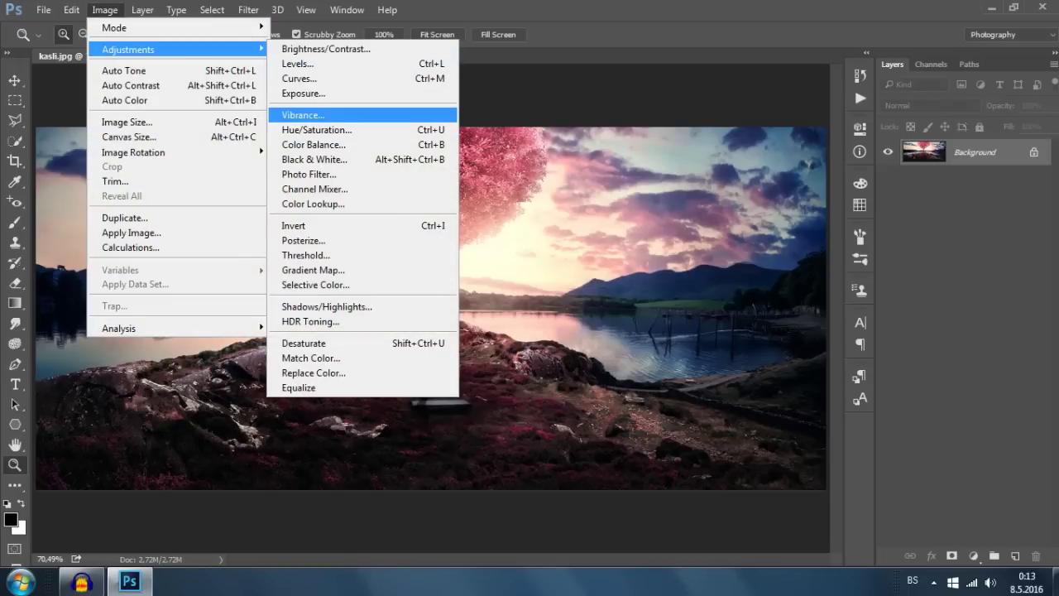
- Try raising Vibrance and Saturation in the Vibrance dialog, then close it
click(303, 115)
key(shift+Up)
key(shift+Up)
key(shift+Up)
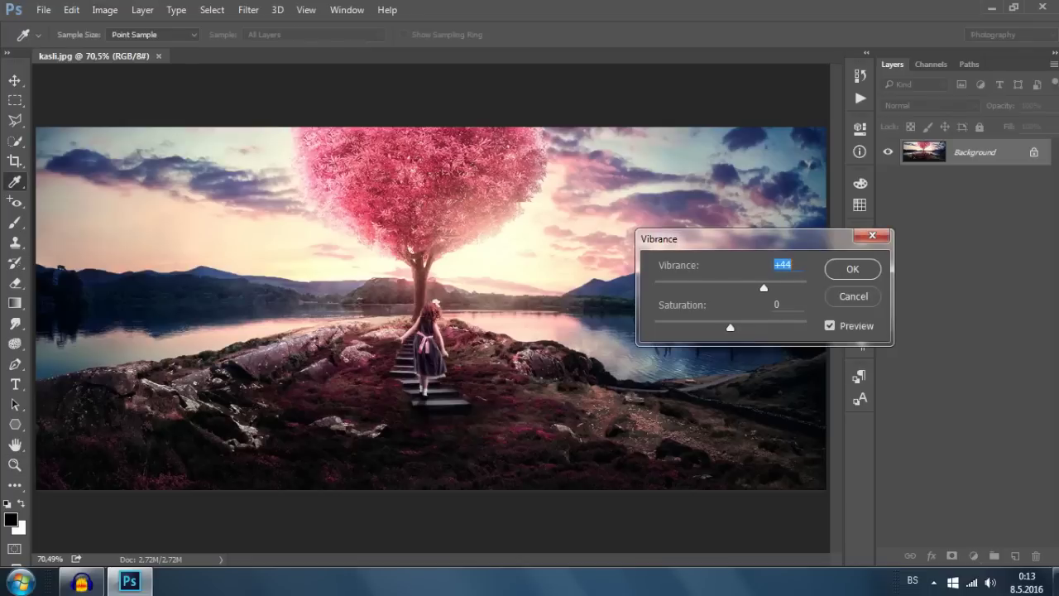
key(shift+Down)
key(shift+Down)
key(Tab)
key(shift+Up)
key(shift+Up)
key(shift+Up)
key(shift+Up)
key(Up)
key(Up)
key(Return)
- Open the Hue/Saturation dialog from Image > Adjustments
key(z)
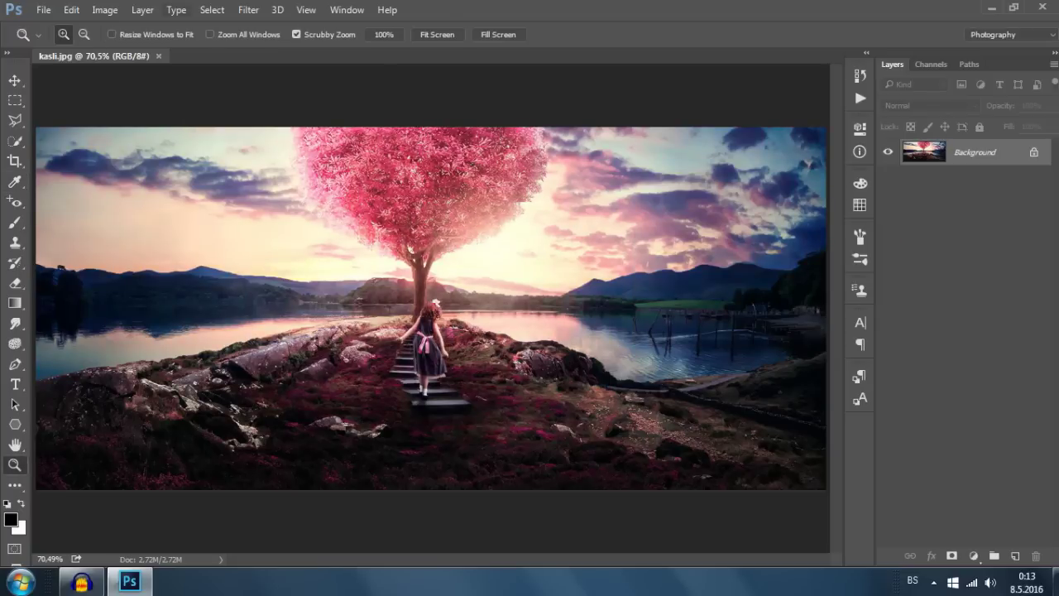
key(alt+i)
key(Down)
key(Right)
key(Down)
key(Down)
key(Down)
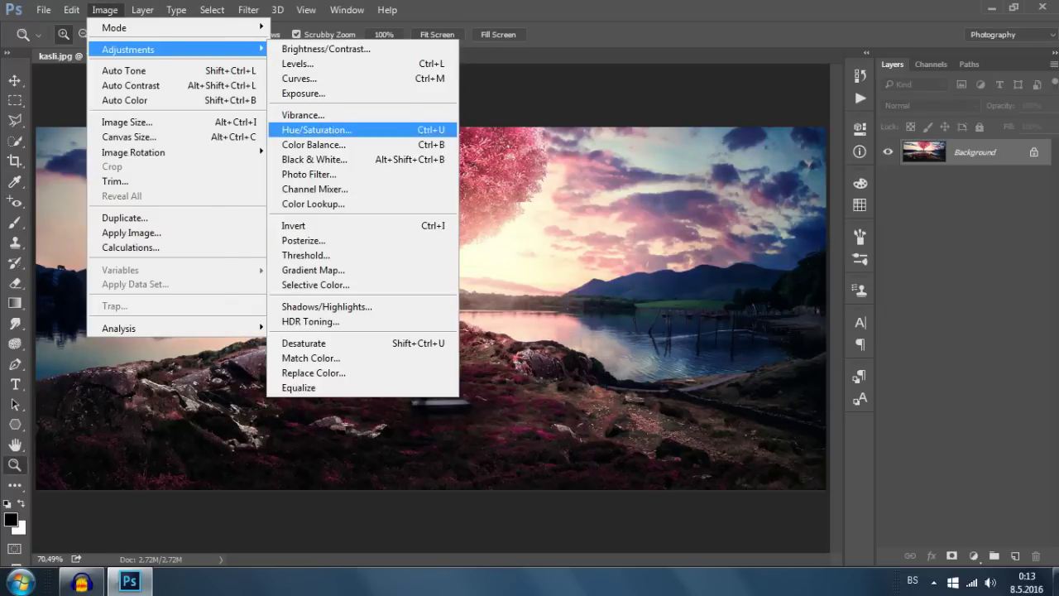
key(Down)
key(Up)
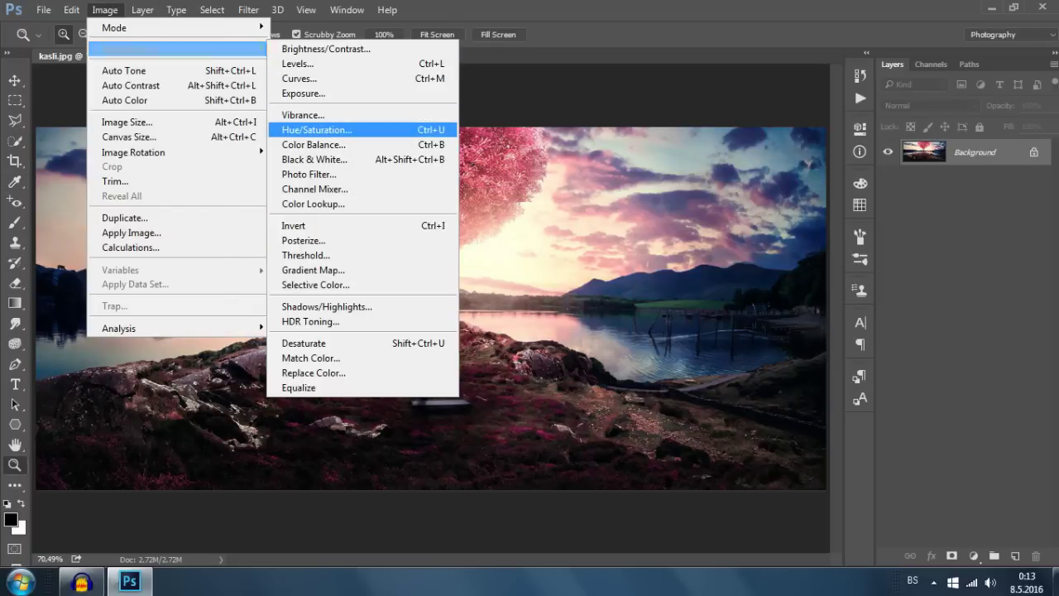
key(Return)
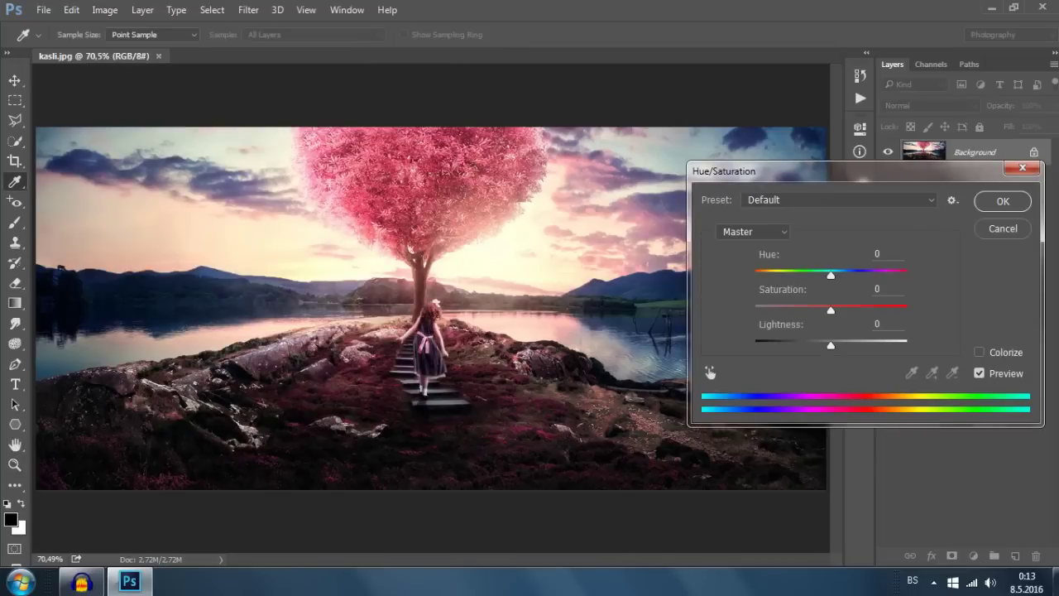
- Colorize the image at hue 213 and saturation 45, then discard the changes
key(alt+o)
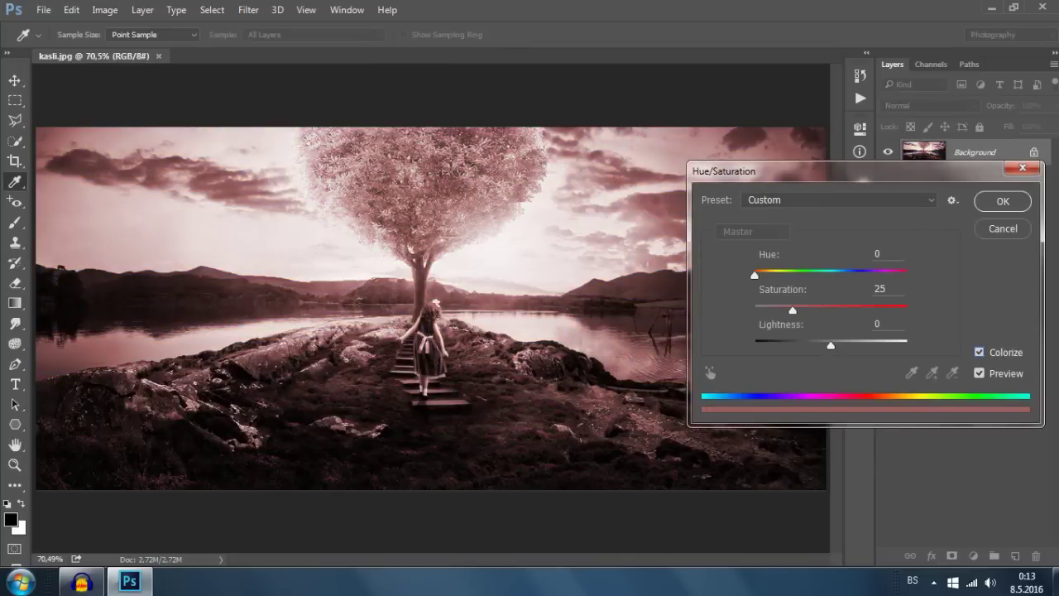
text(213)
key(Tab)
key(shift+Up)
key(shift+Up)
key(Escape)
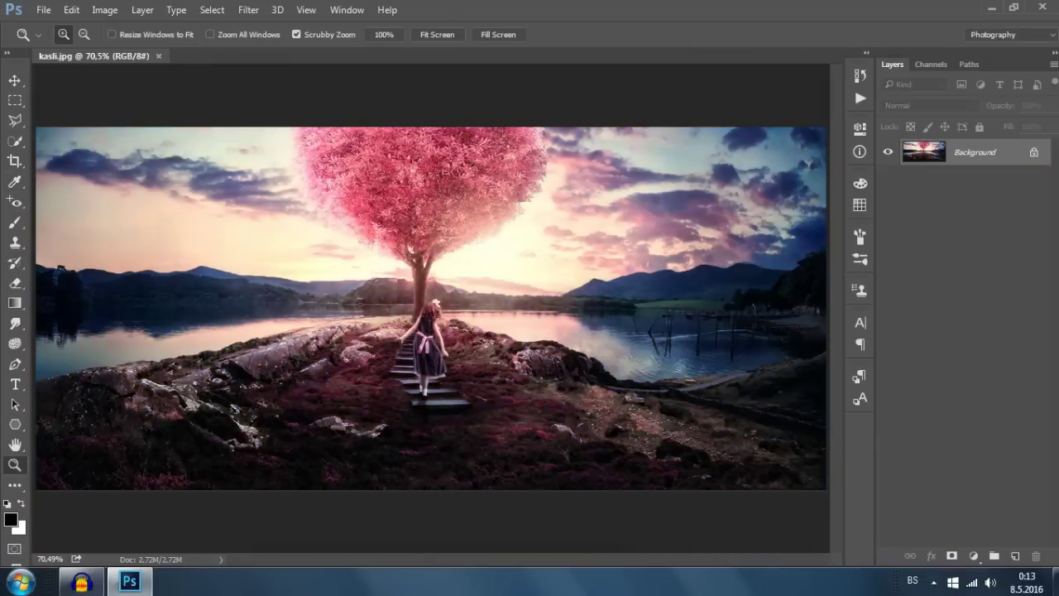
- Open the Color Balance dialog from Image > Adjustments
key(alt+i)
key(Down)
key(Right)
key(Down)
key(Down)
key(Down)
key(Down)
key(Down)
key(Down)
key(Up)
key(Up)
key(Down)
key(Return)
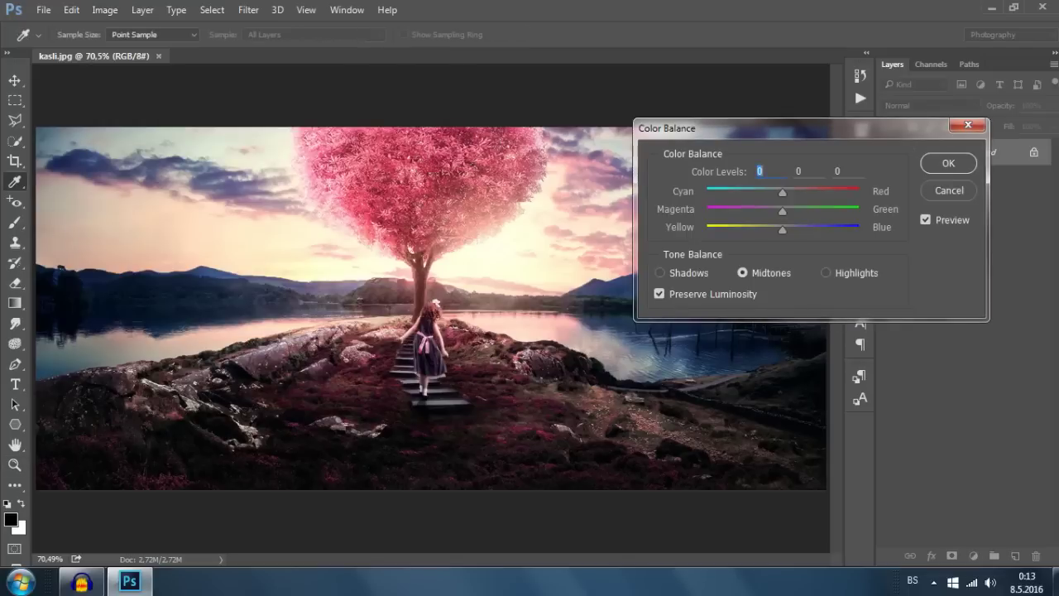
- Close Color Balance after nudging midtones toward cyan, and open the Photo Filter dialog
key(Down)
key(Down)
key(Down)
key(Down)
key(Down)
key(Down)
key(Down)
key(Down)
key(Down)
key(Down)
key(Down)
key(Return)
key(alt+i)
key(Down)
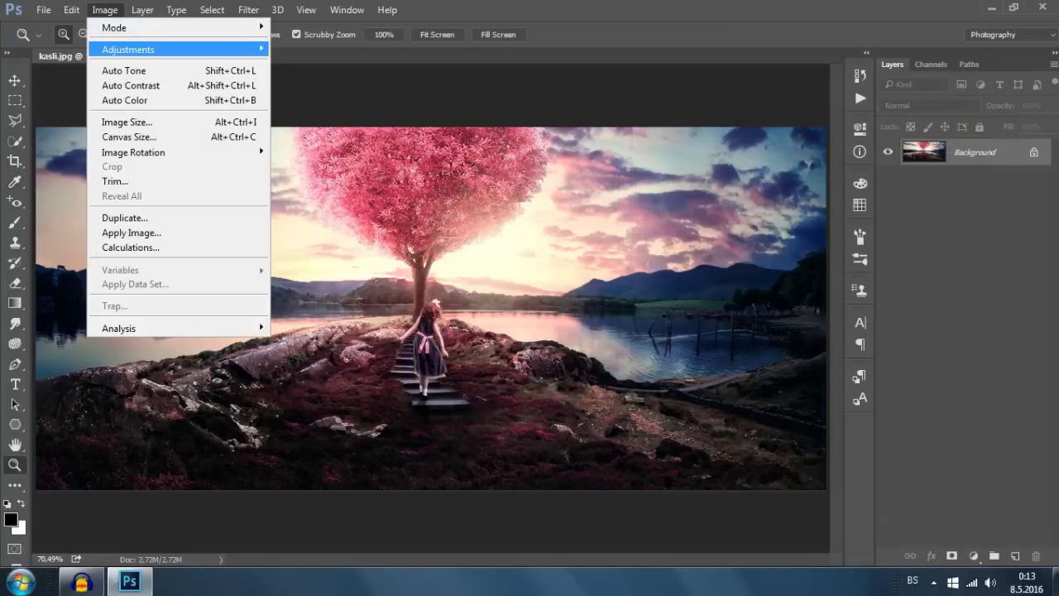
key(Right)
key(Down)
key(Down)
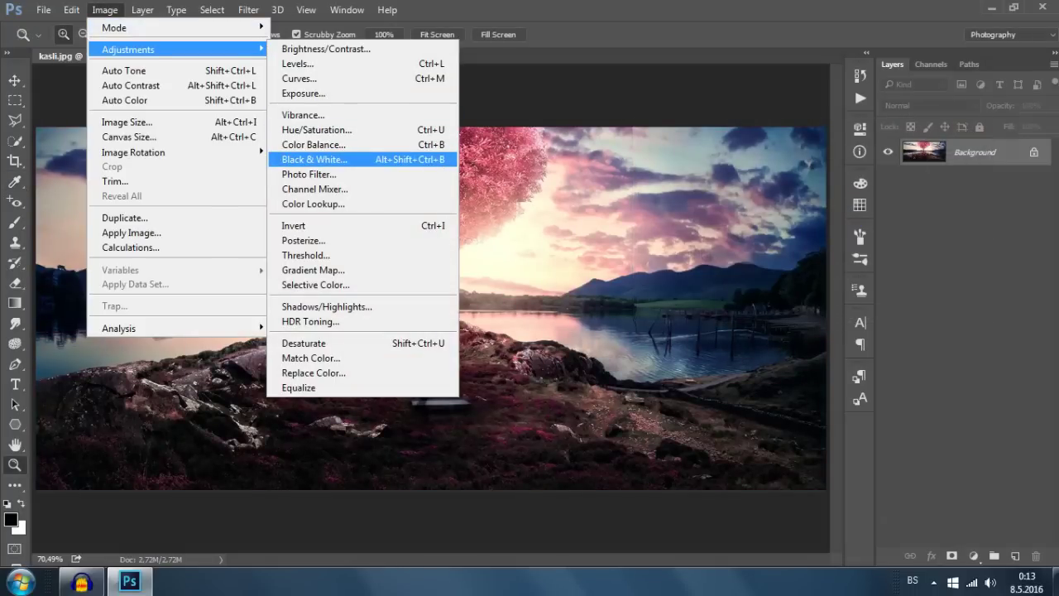
key(Up)
key(Down)
key(Down)
key(Return)
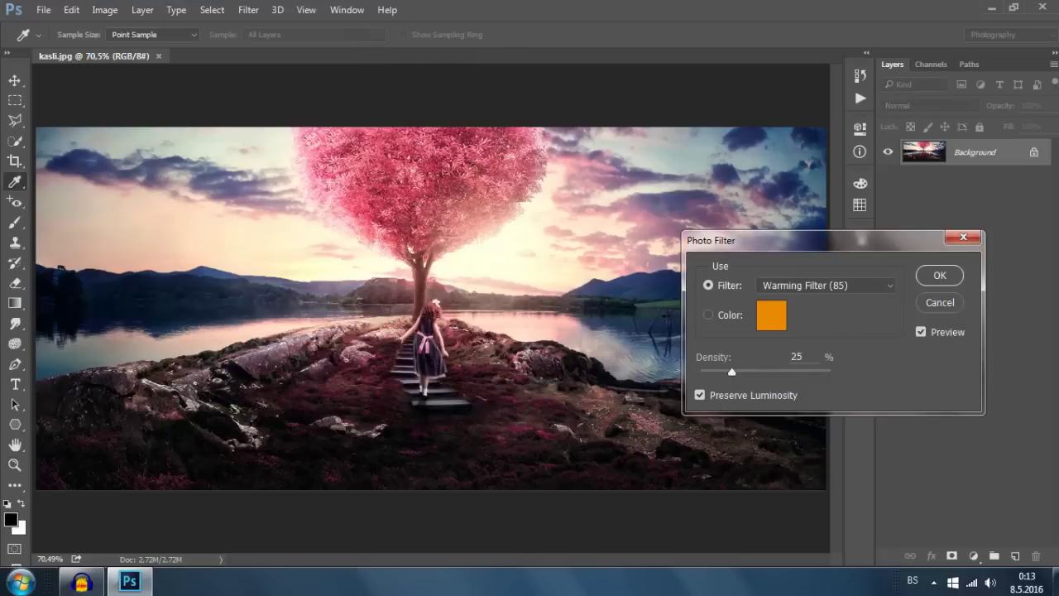
- Preview Warming Filter (LBA), Warming (81) and Cooling (82) photo filters, then cancel
key(alt+Down)
key(Down)
key(Return)
key(Down)
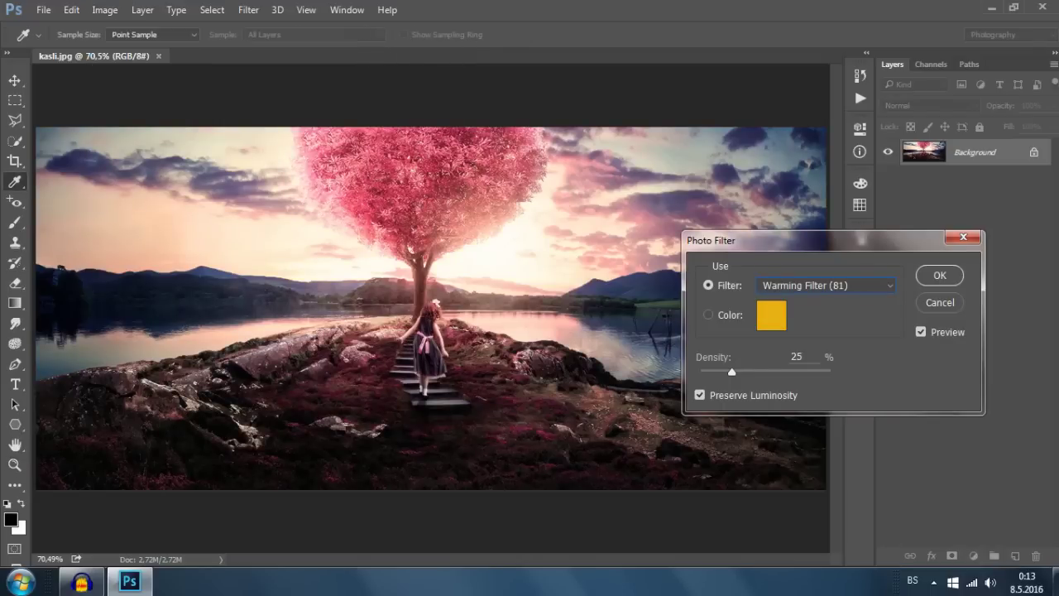
key(Down)
key(Down)
key(Down)
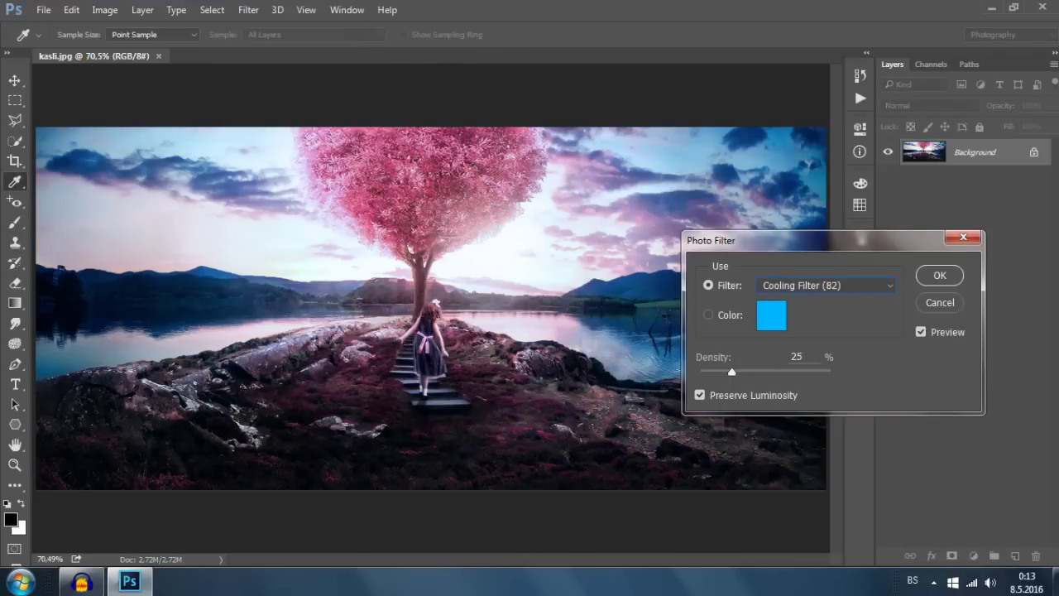
click(941, 302)
key(z)
click(104, 9)
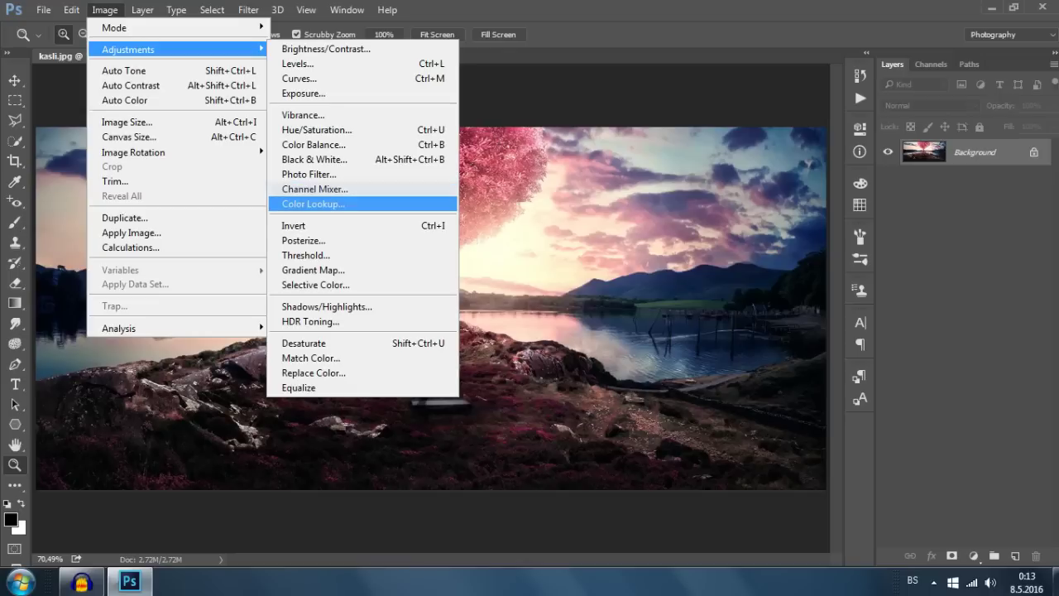
- Preview Color Lookup looks 2Strip, Candlelight.CUBE and DropBlues.3DL, then cancel without applying
click(312, 204)
click(827, 124)
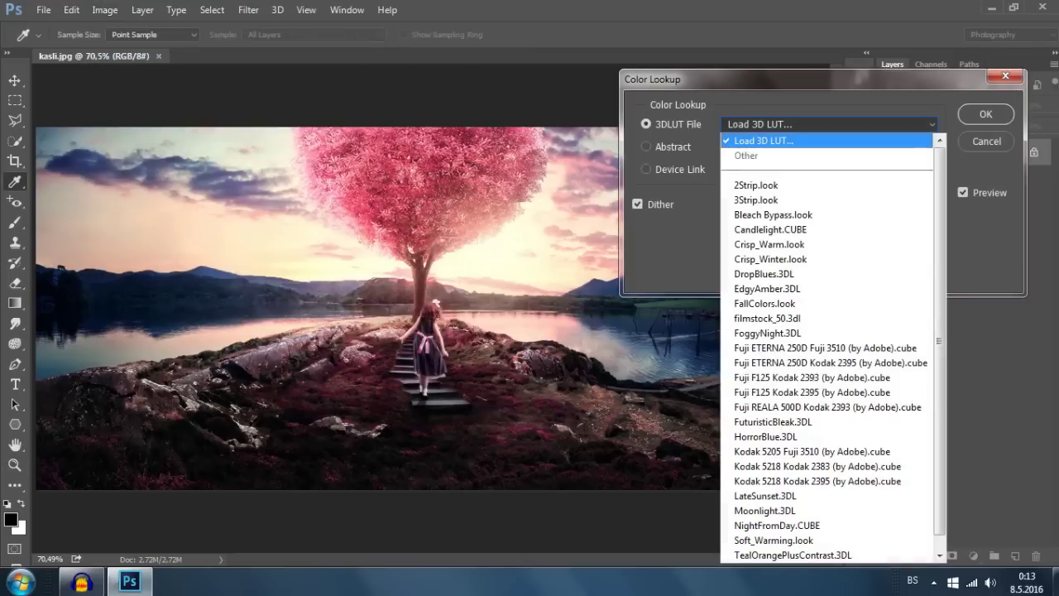
click(778, 186)
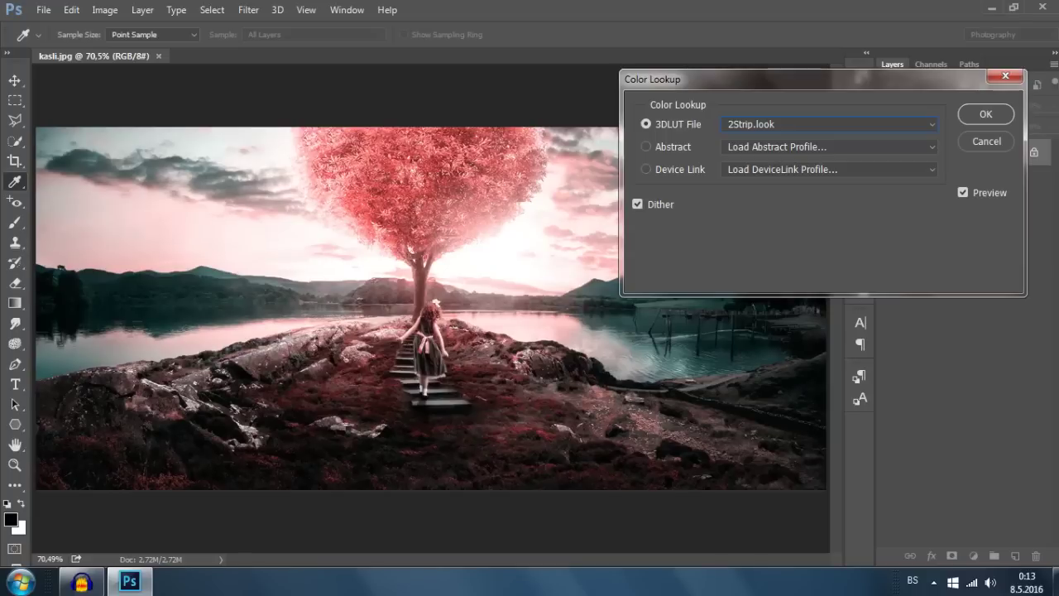
key(Down)
key(Down)
key(Down)
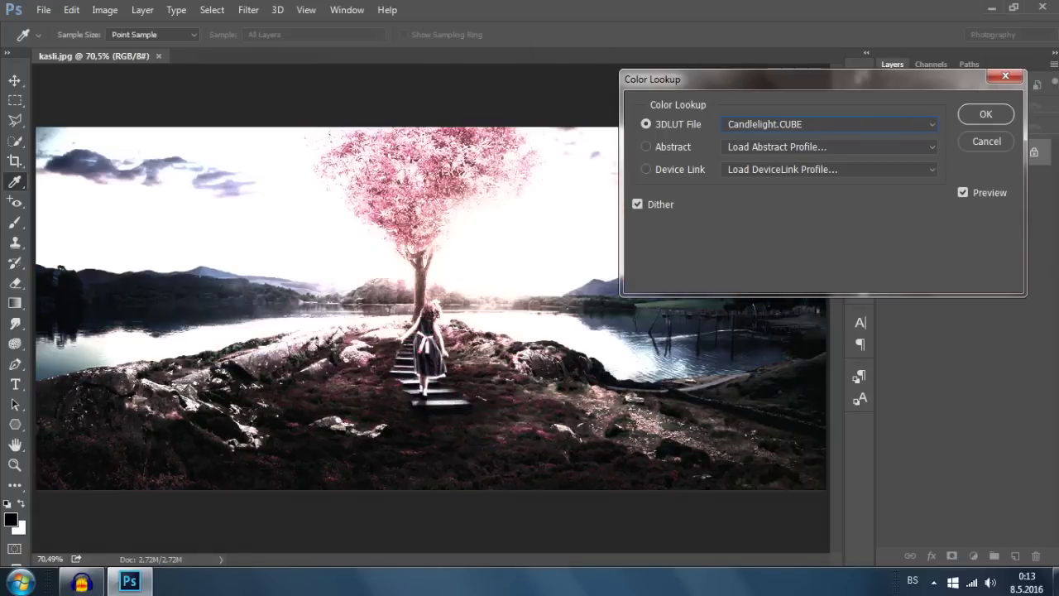
key(Down)
key(Down)
key(Down)
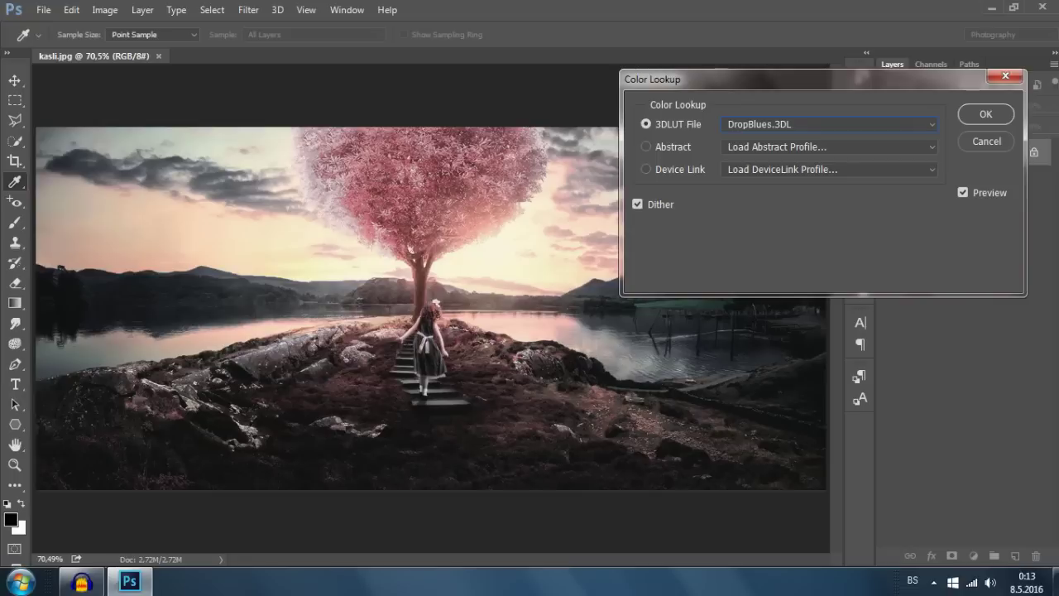
key(Down)
key(Down)
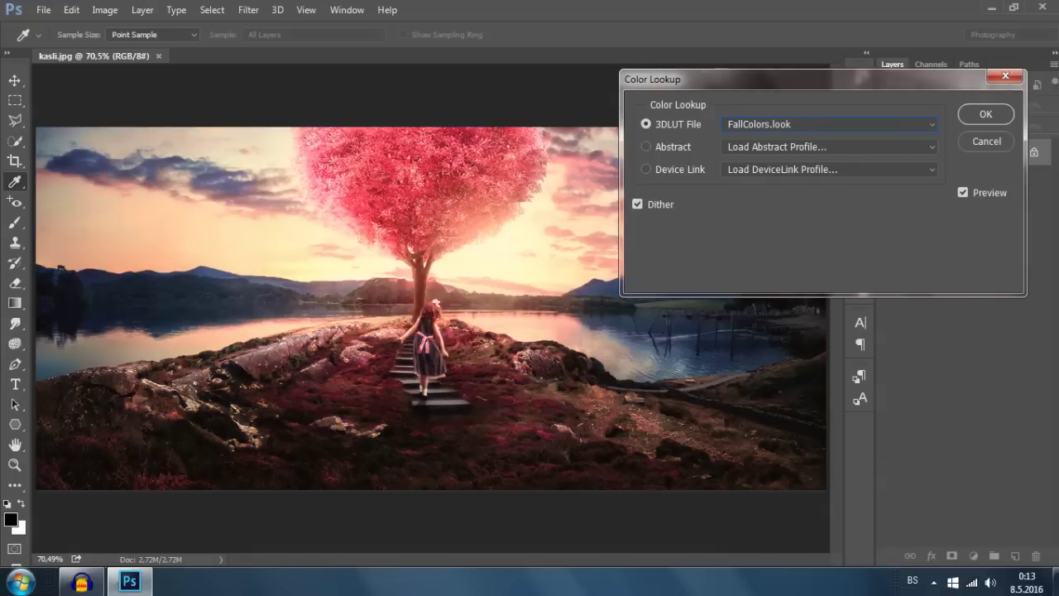
key(Escape)
key(z)
click(104, 9)
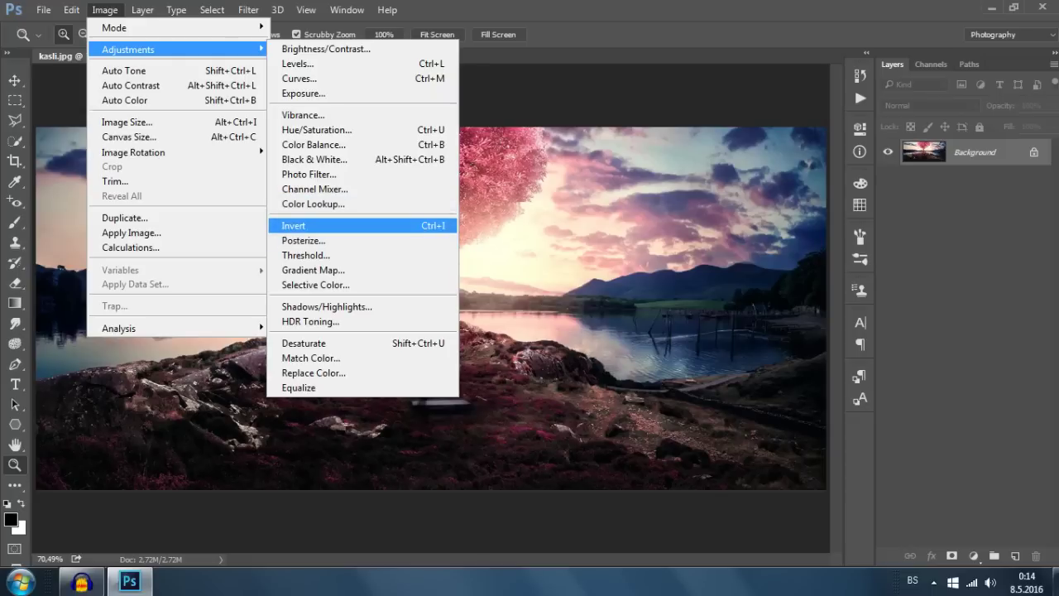
click(293, 225)
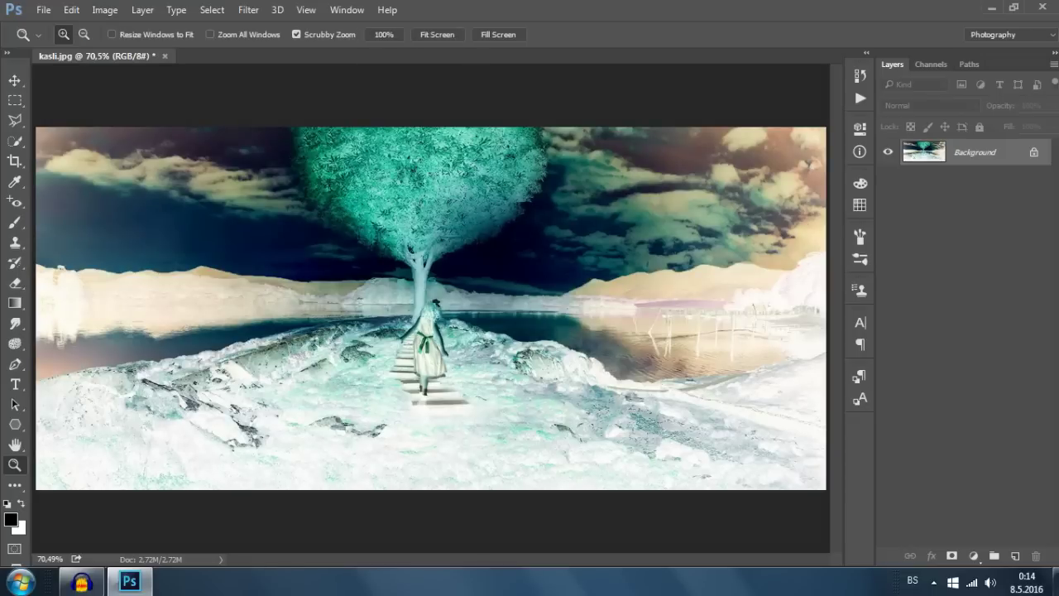
key(ctrl+z)
click(104, 9)
mouse_move(129, 50)
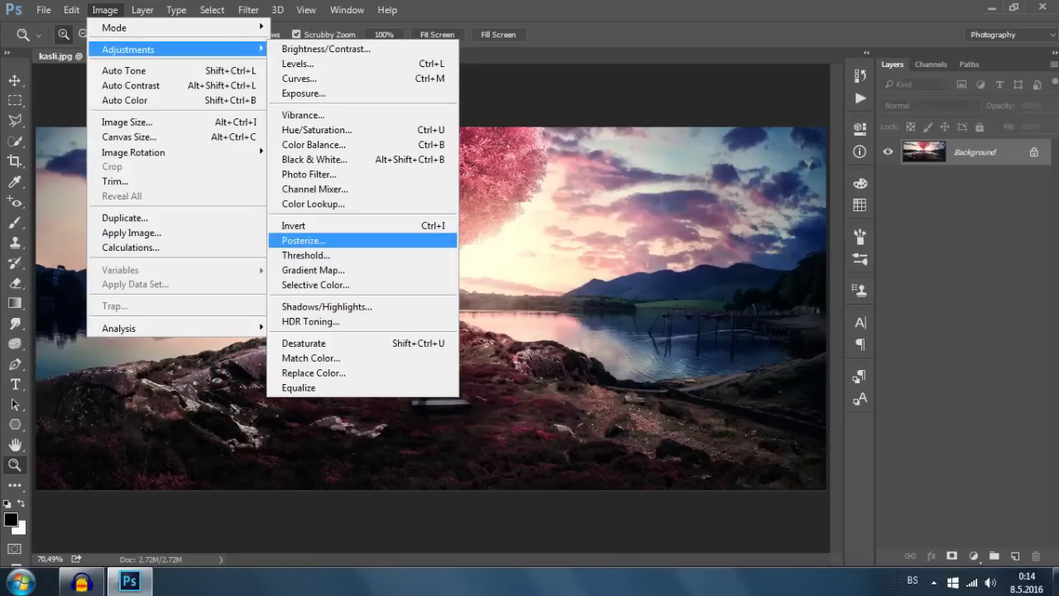
click(303, 240)
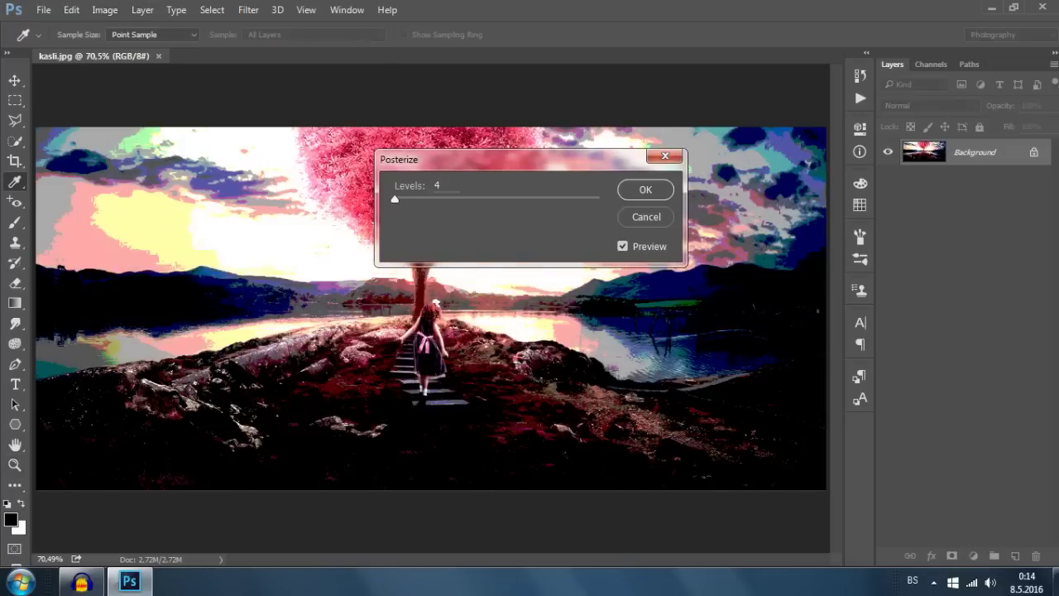
click(646, 217)
key(z)
click(104, 9)
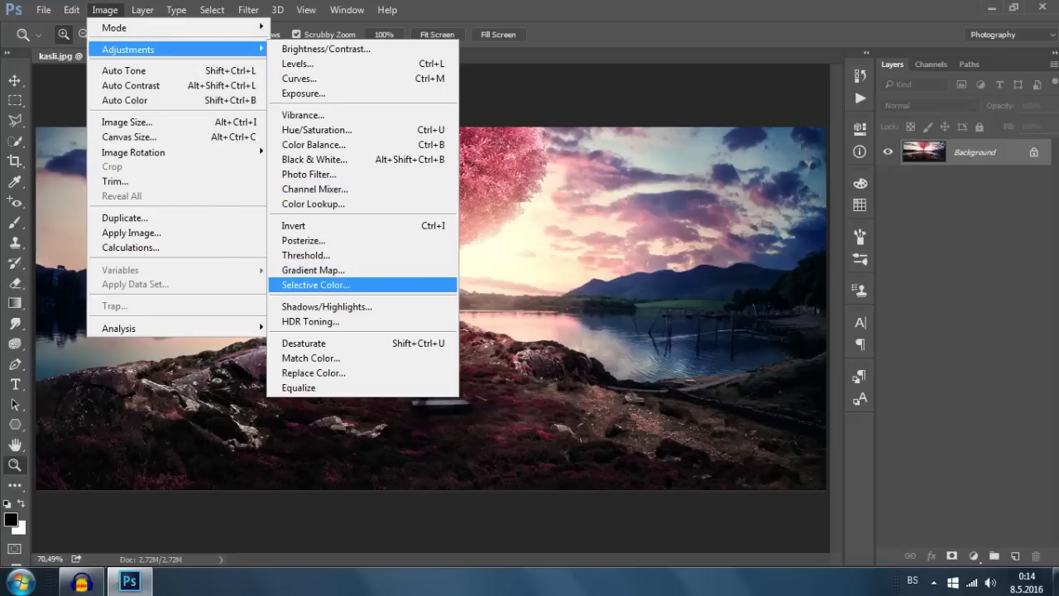
click(315, 284)
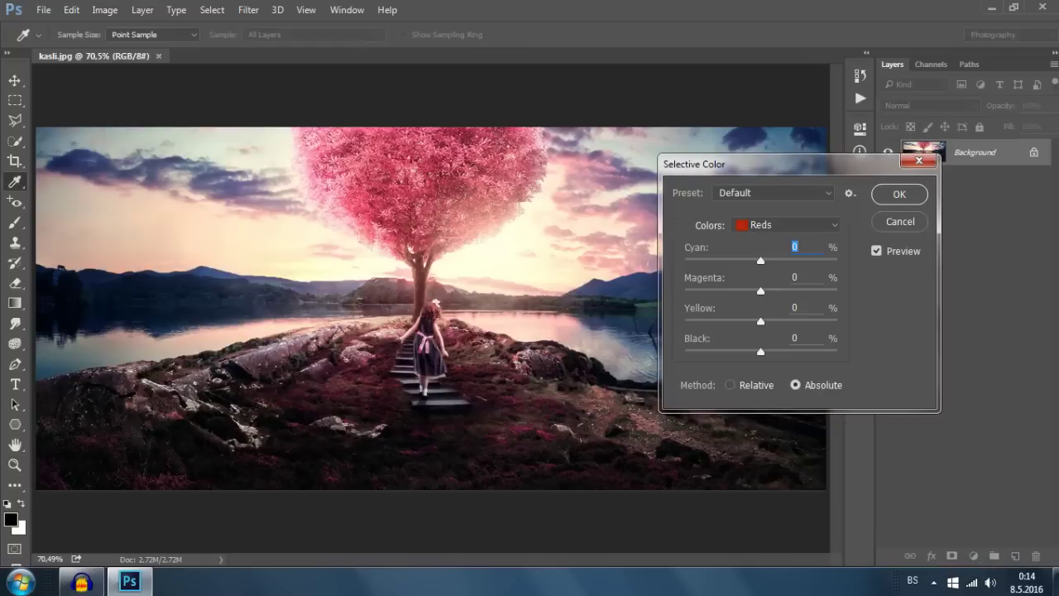
click(786, 224)
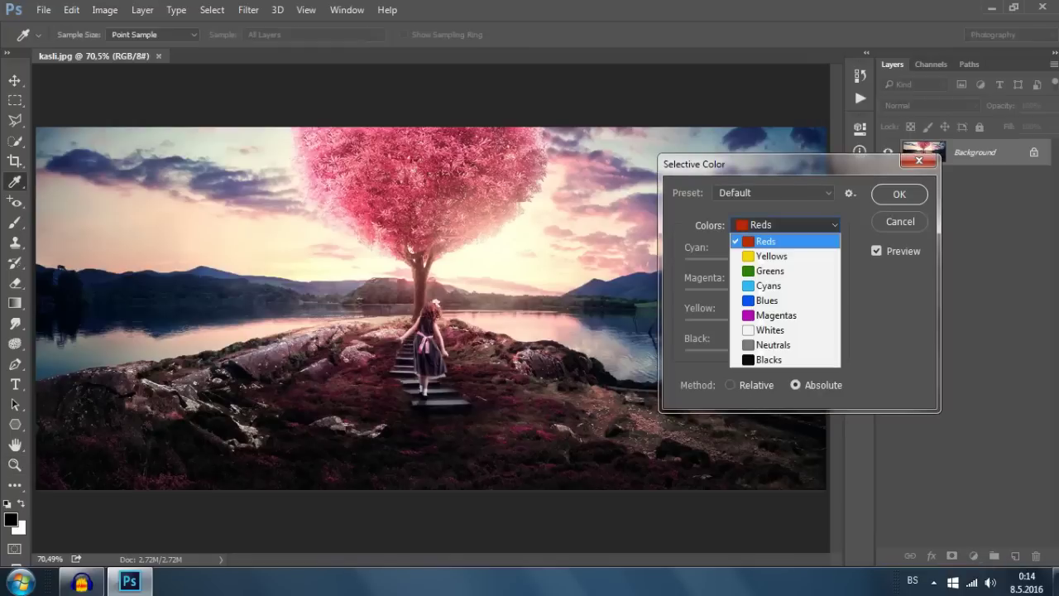
key(Return)
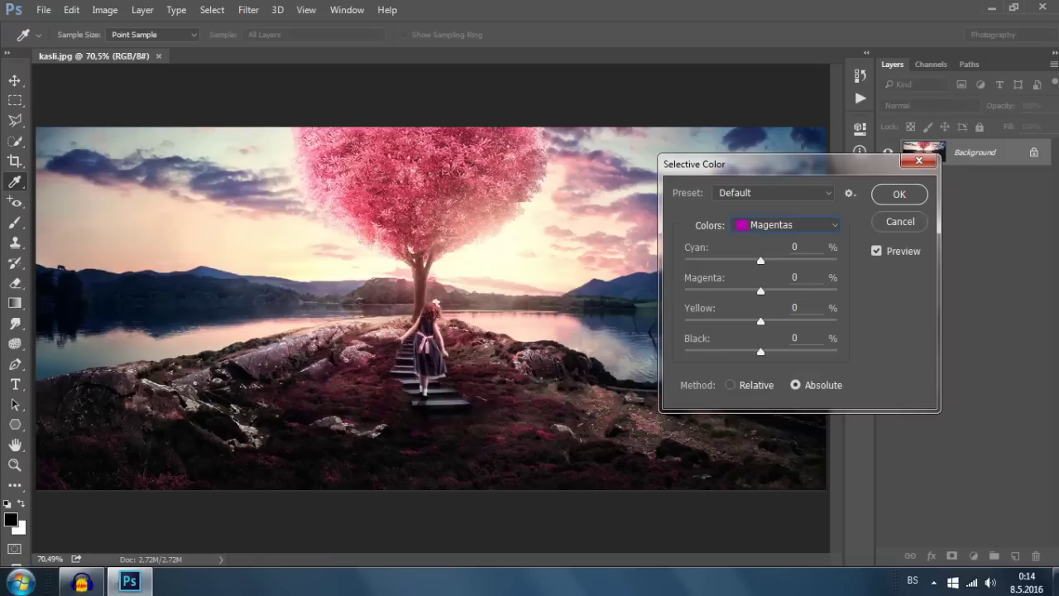
mouse_move(761, 260)
mouse_down()
mouse_move(694, 260)
mouse_move(832, 260)
mouse_up()
mouse_move(760, 290)
mouse_down()
mouse_move(686, 290)
mouse_move(837, 291)
mouse_up()
mouse_move(760, 321)
mouse_down()
mouse_move(708, 321)
mouse_move(822, 321)
mouse_up()
click(900, 222)
key(z)
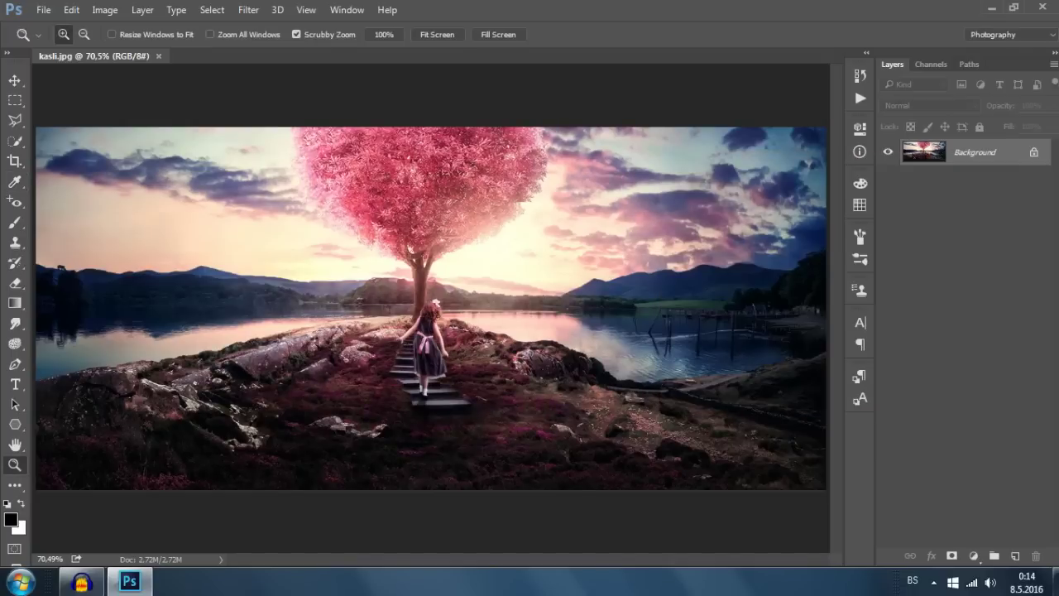
click(105, 9)
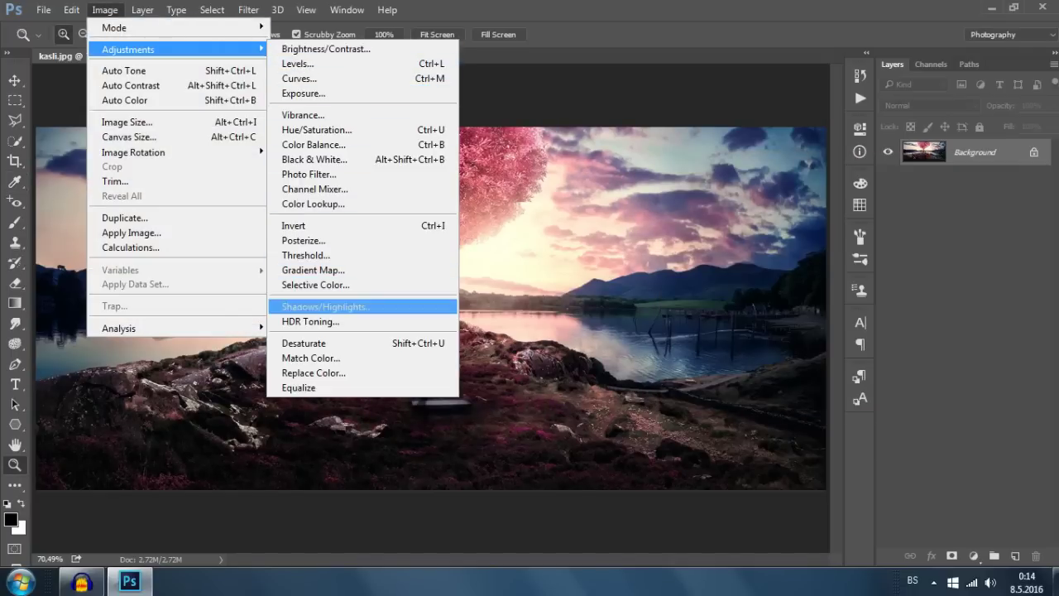
click(327, 306)
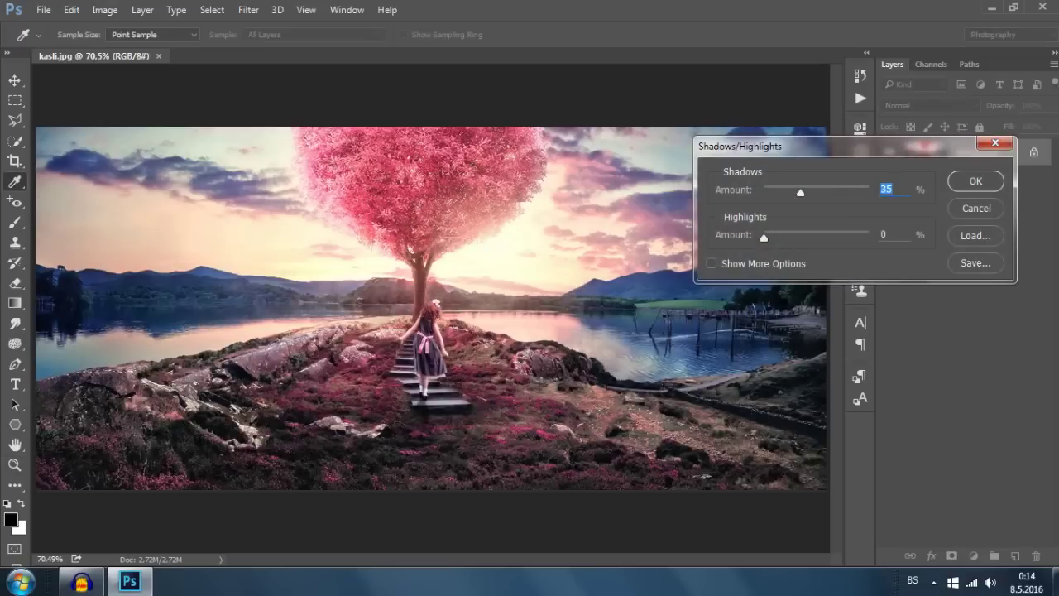
key(shift+Down)
key(shift+Down)
key(Down)
key(Down)
key(Down)
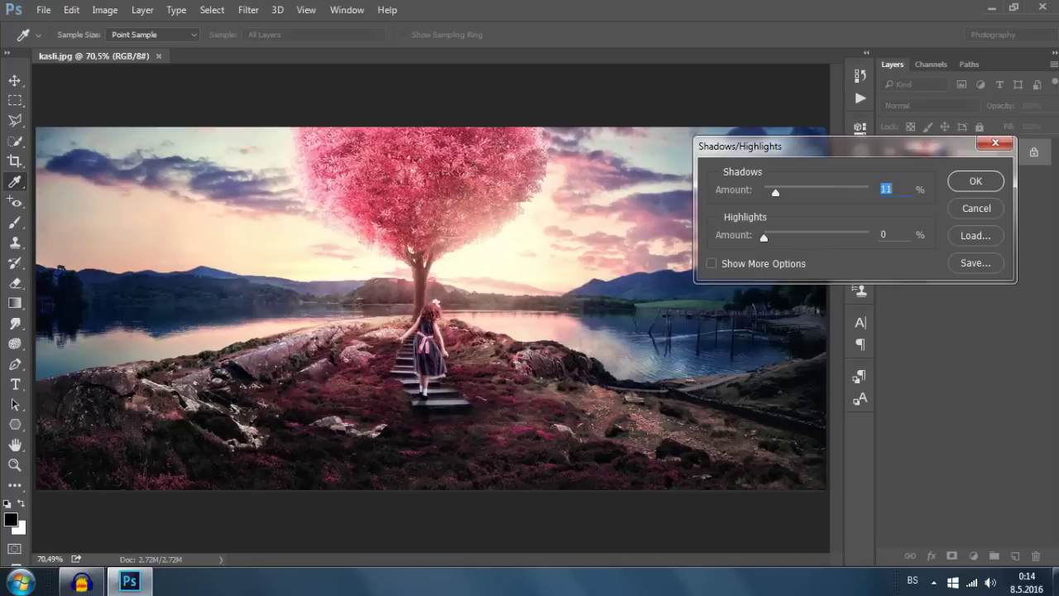
key(shift+Up)
key(shift+Up)
key(shift+Up)
key(Escape)
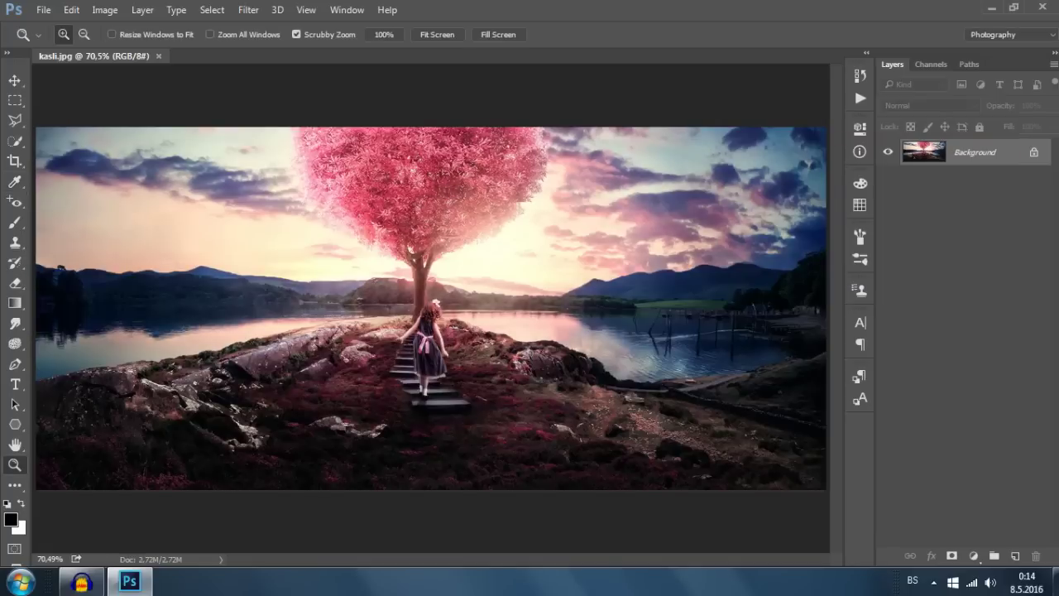
key(alt+i)
key(Right)
key(Down)
key(Down)
key(Down)
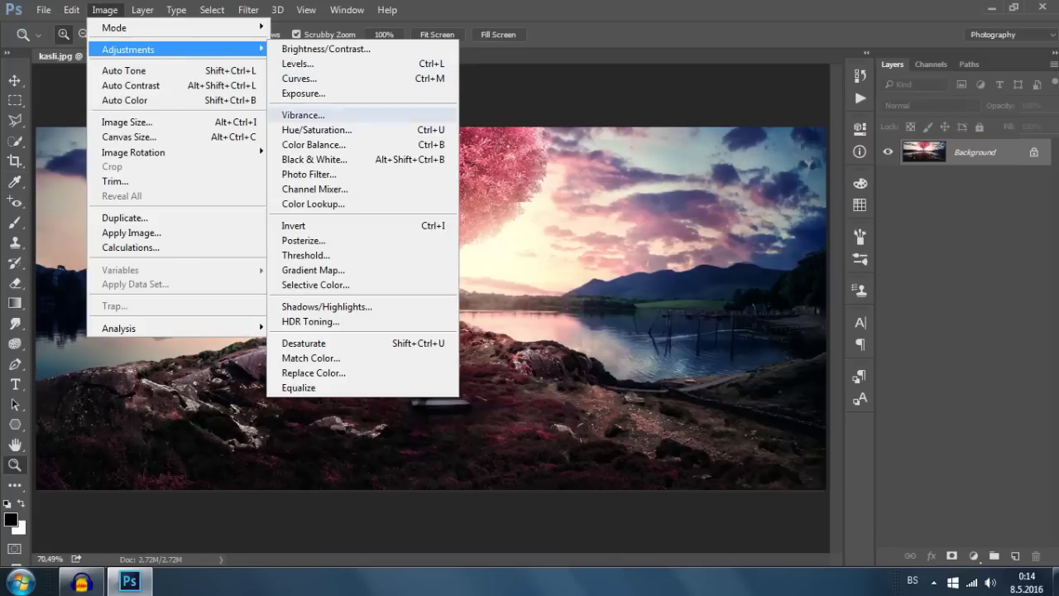
key(Down)
key(Down)
key(Down)
key(Down)
key(Down)
key(Down)
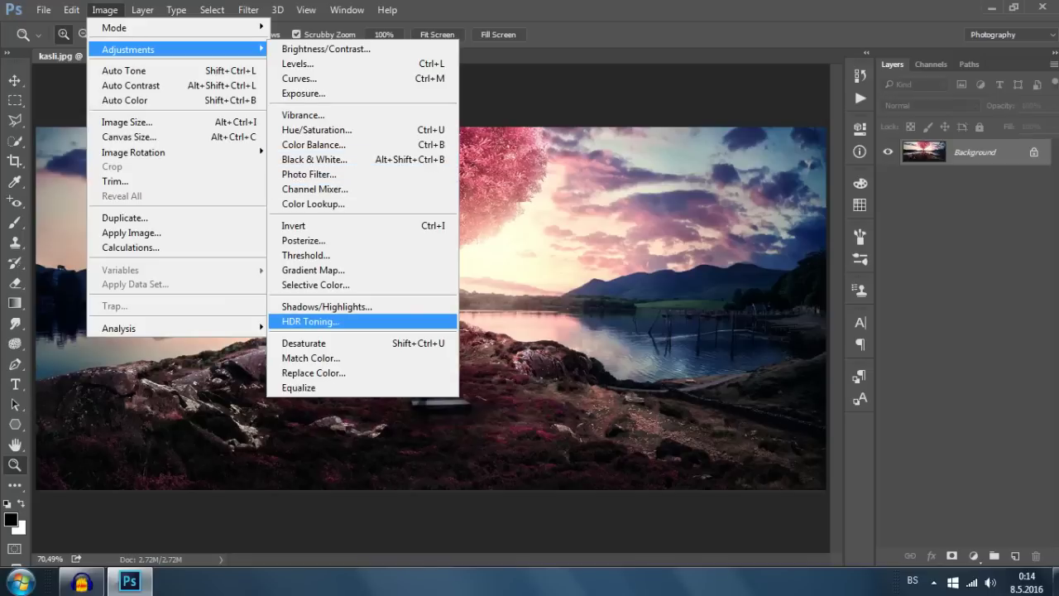
key(Return)
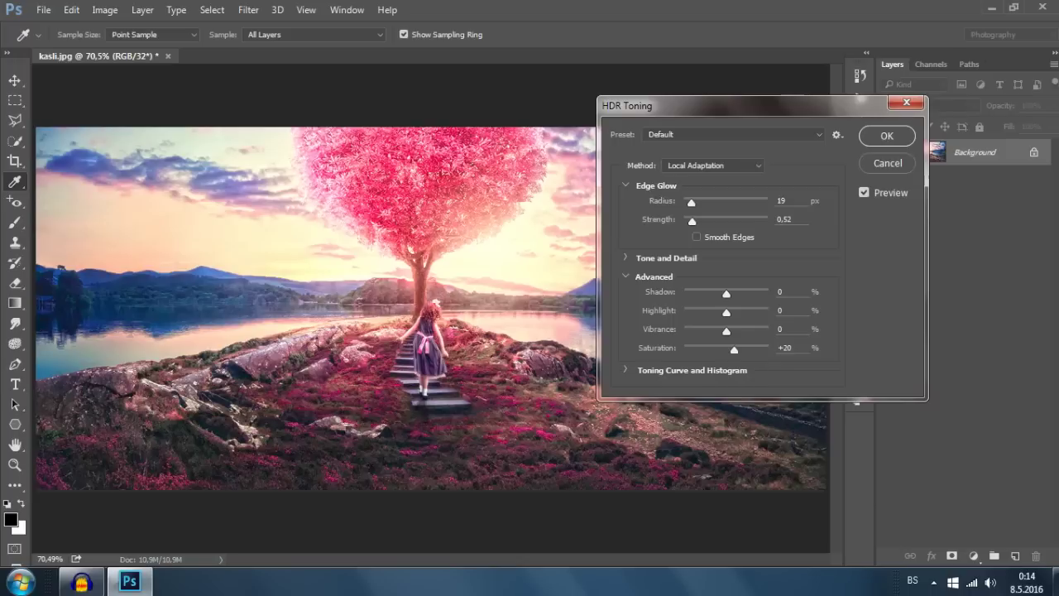
click(887, 163)
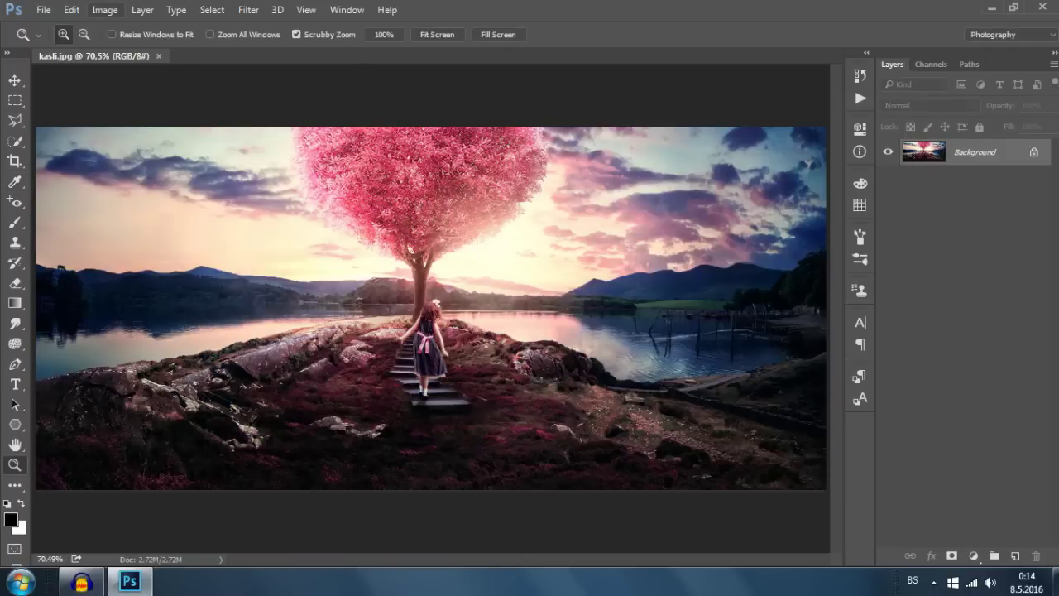
click(104, 9)
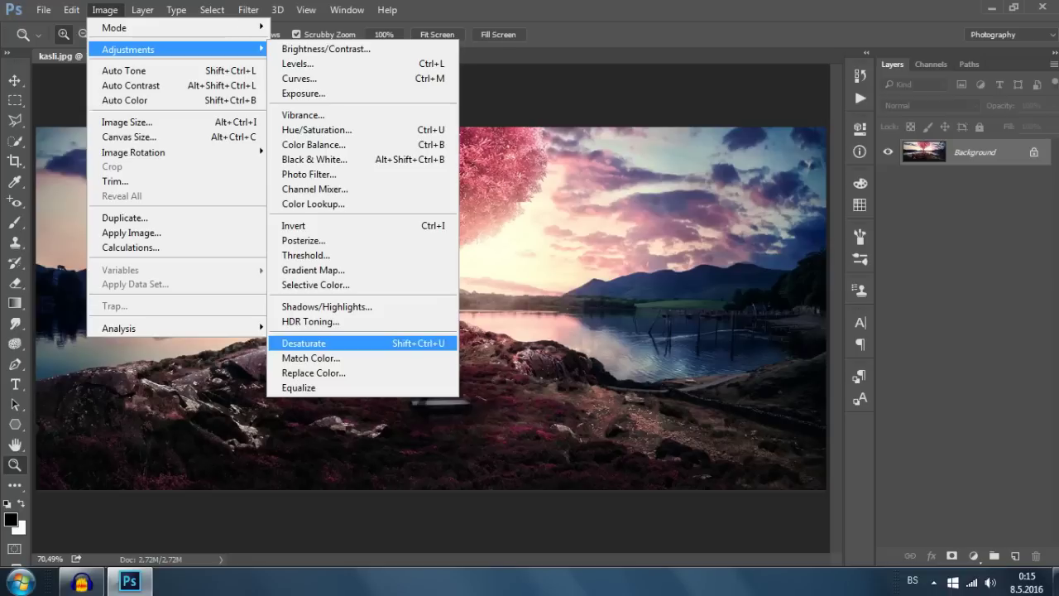
click(304, 342)
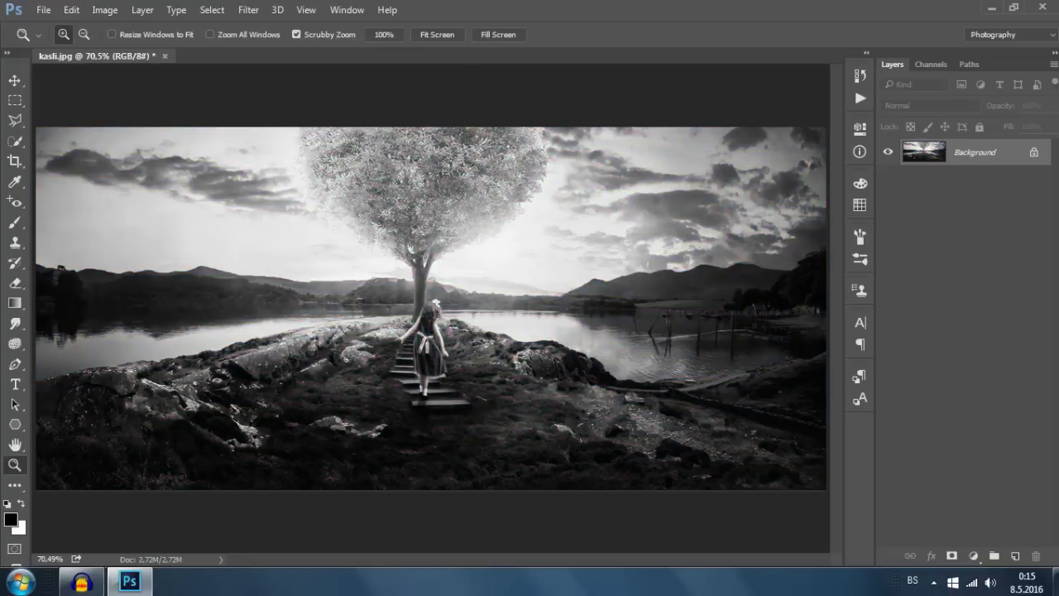
key(ctrl+z)
click(104, 10)
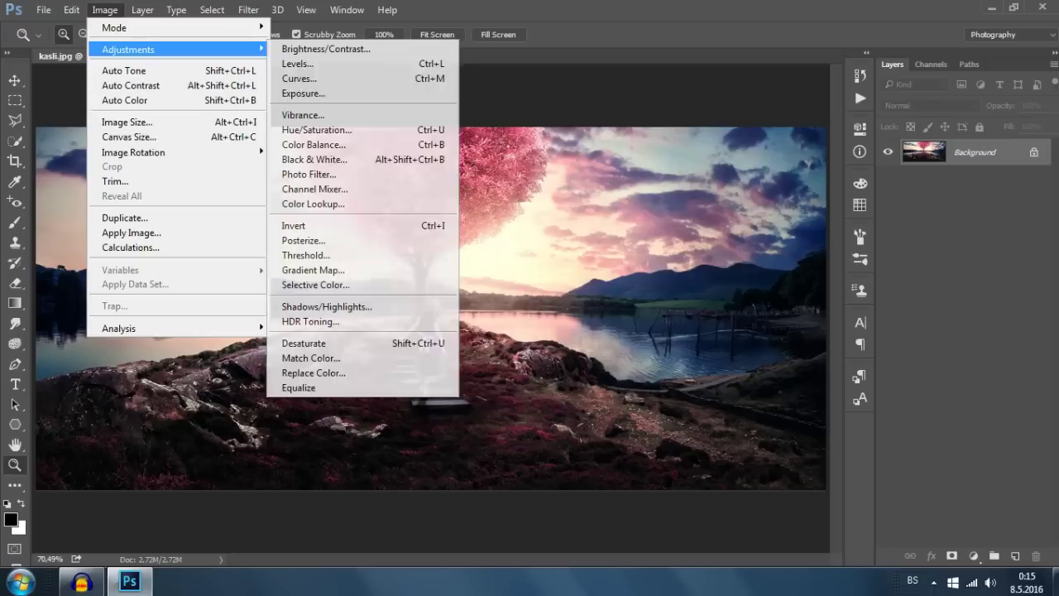
click(311, 357)
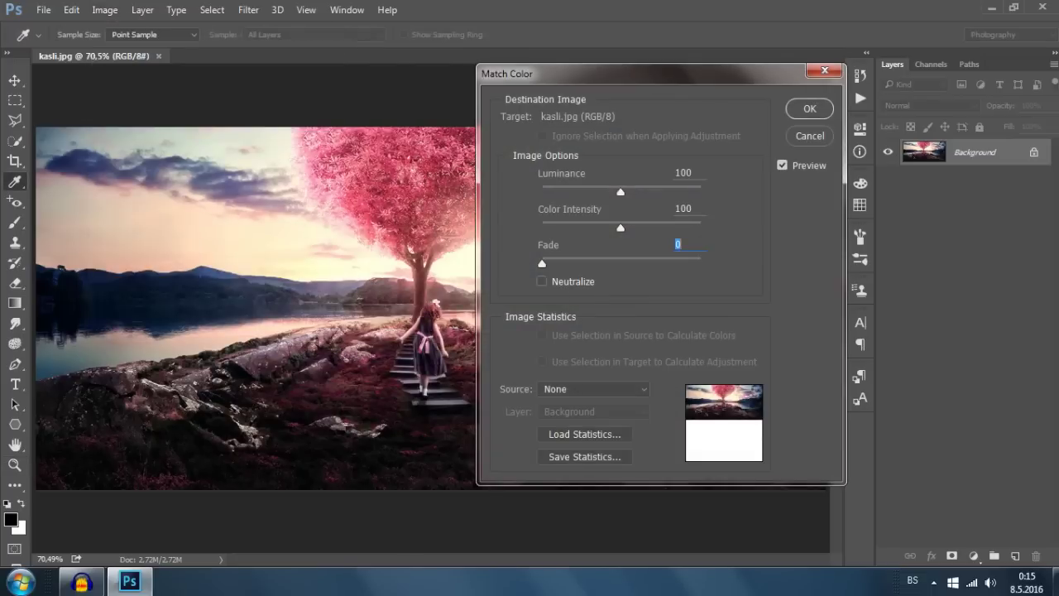
click(810, 136)
key(z)
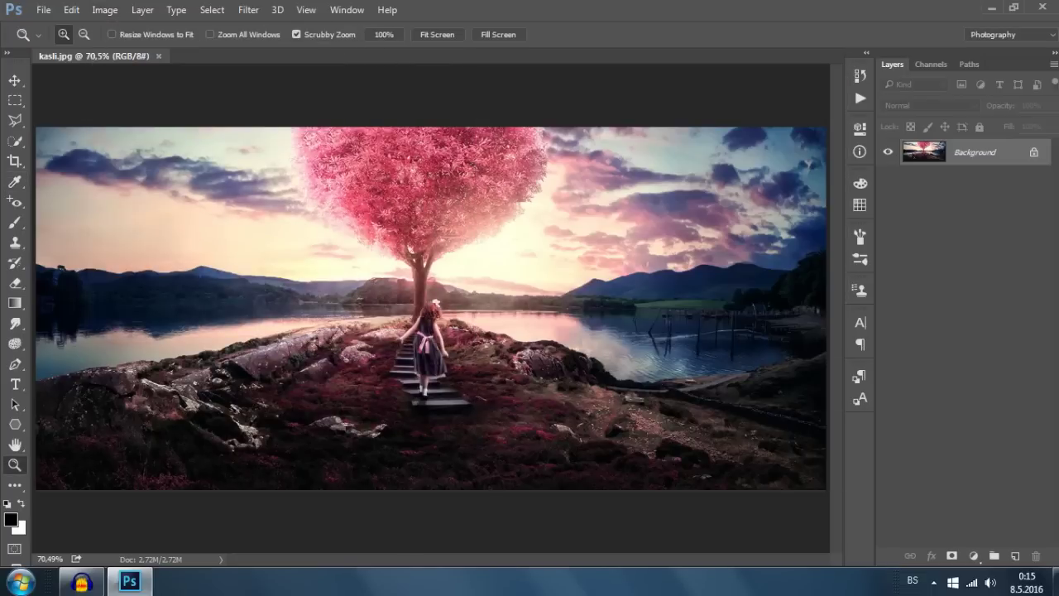
click(104, 9)
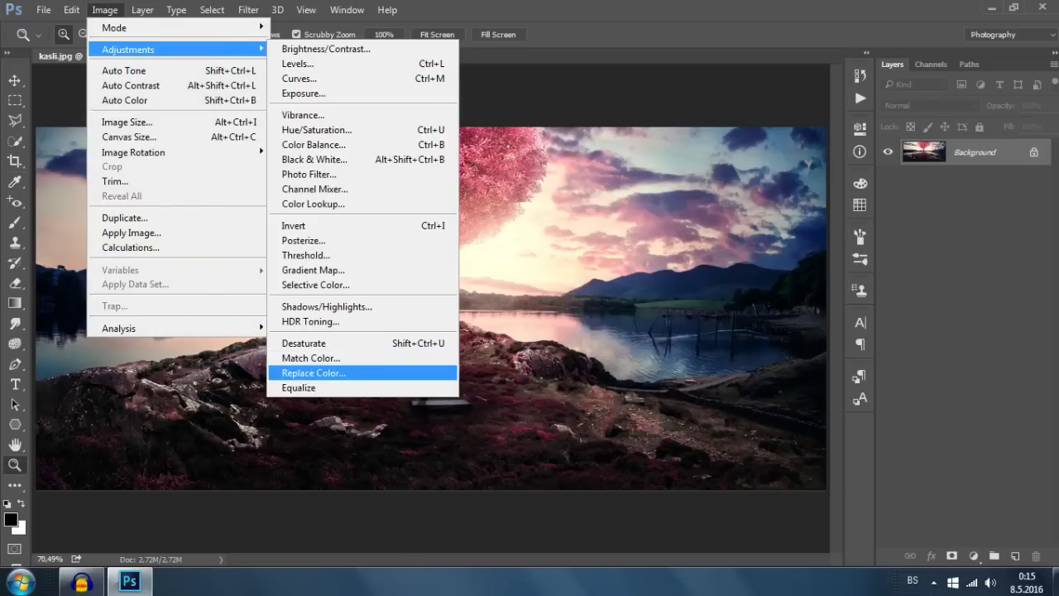
click(373, 361)
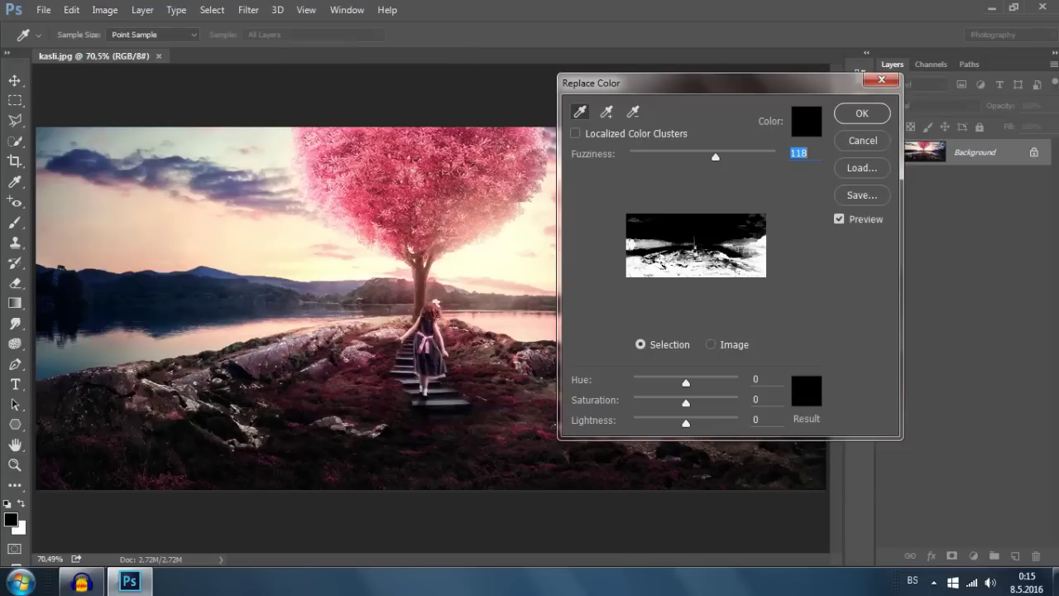
click(397, 190)
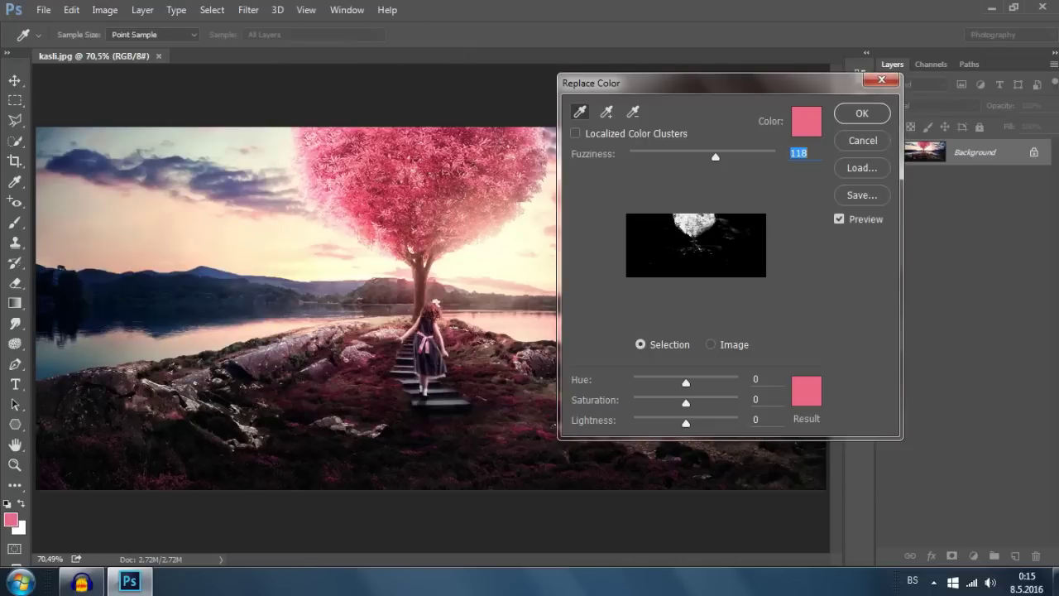
mouse_move(685, 382)
mouse_down()
mouse_move(724, 382)
mouse_move(664, 382)
mouse_up()
key(shift+Down)
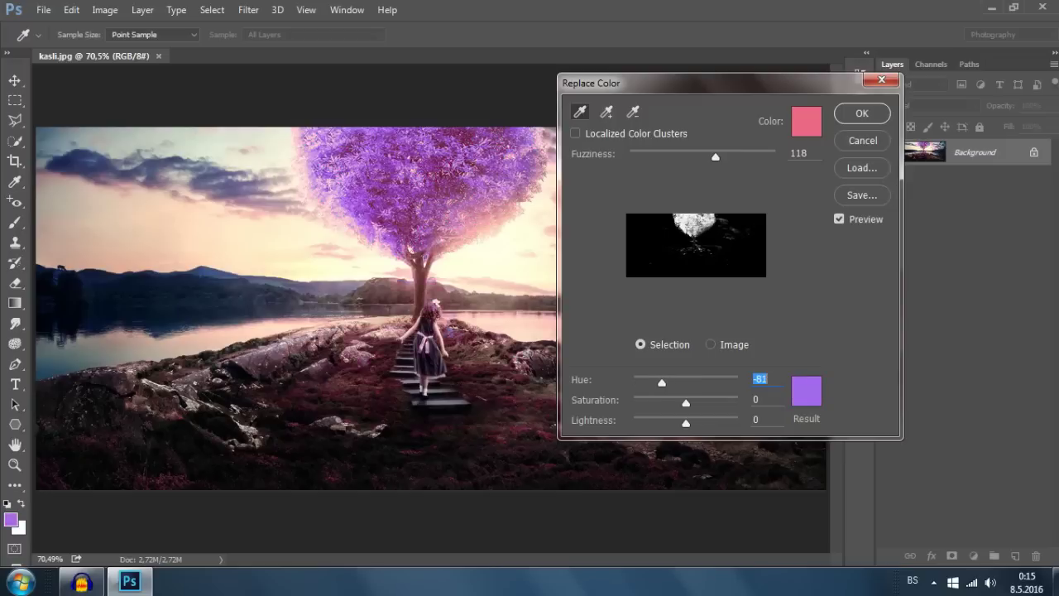
click(863, 140)
click(104, 9)
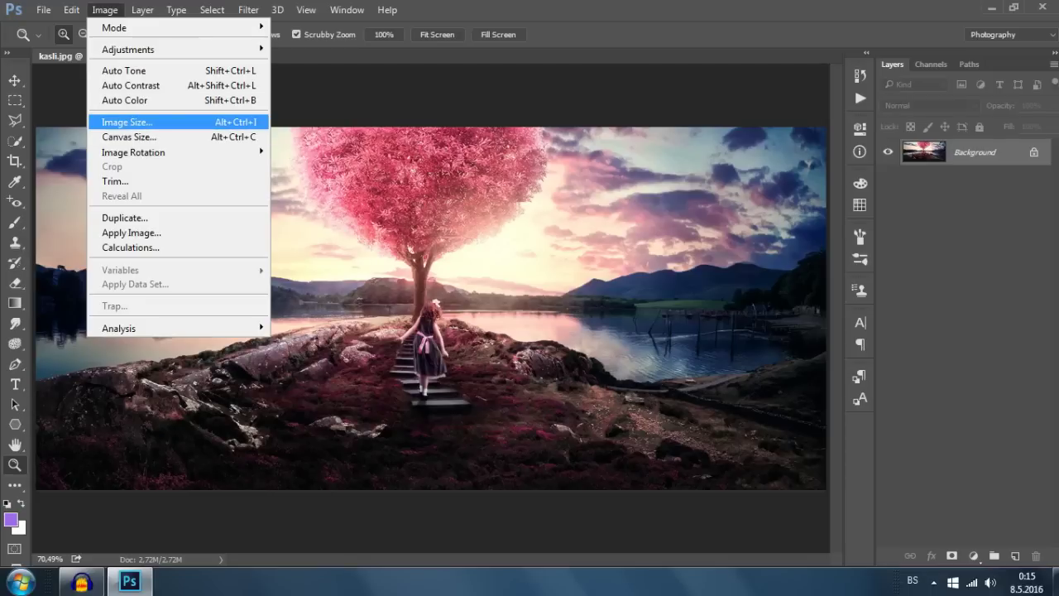
click(132, 121)
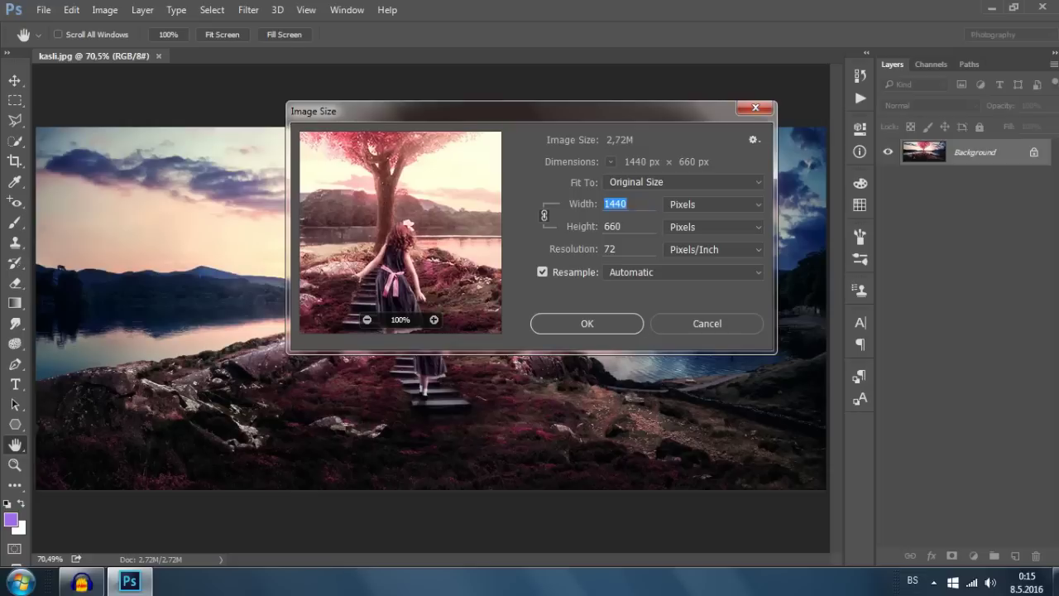
click(708, 323)
click(105, 9)
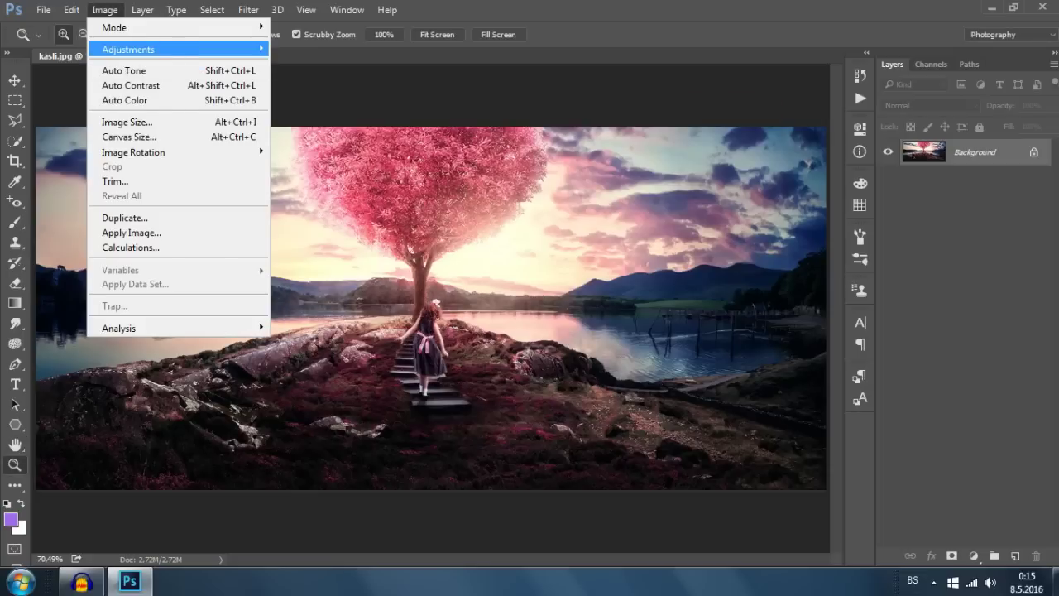
click(126, 122)
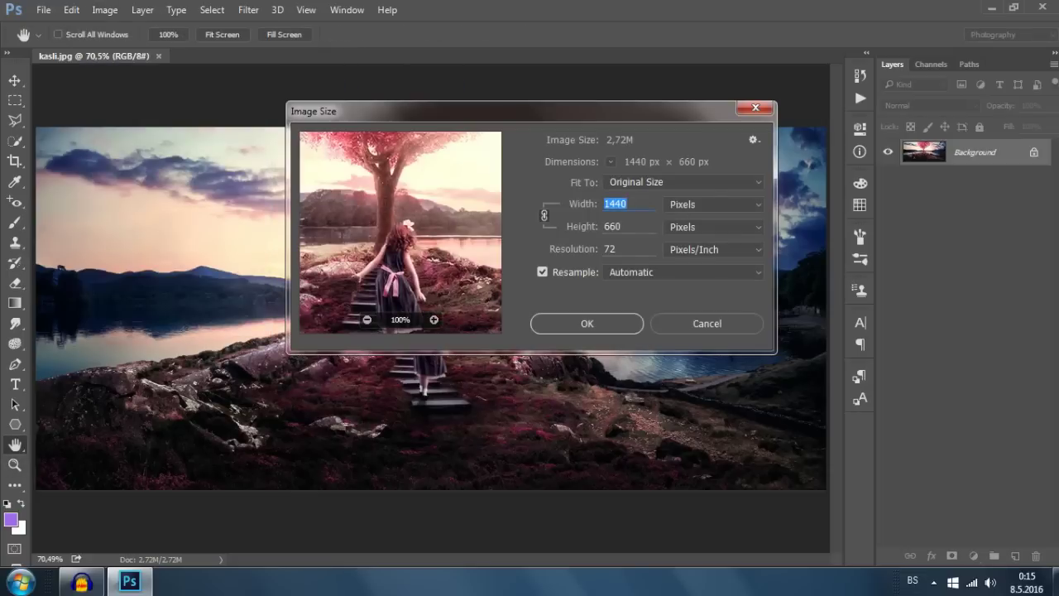
click(544, 215)
click(543, 215)
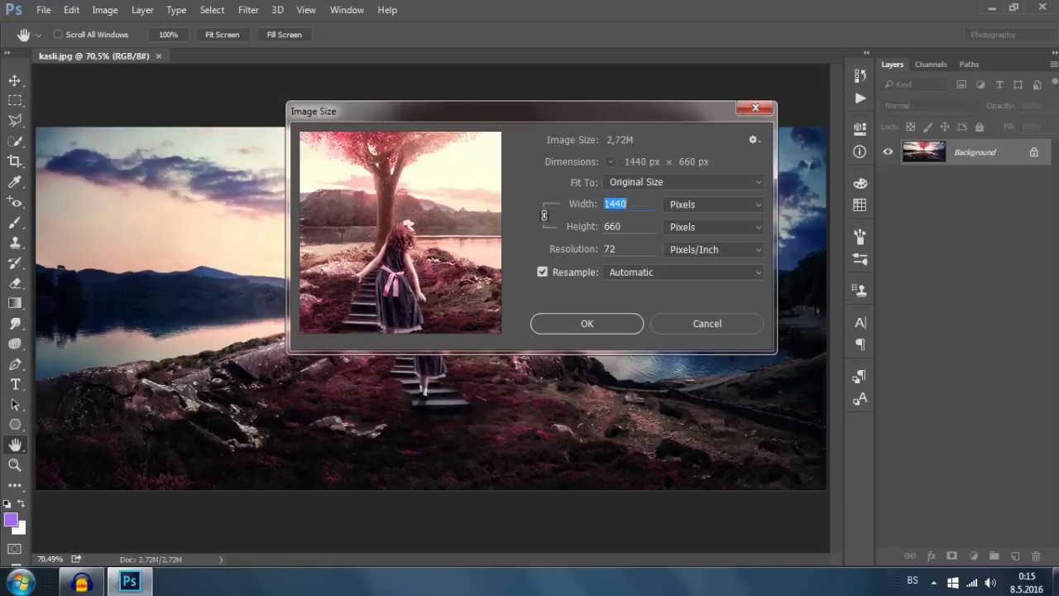
key(Escape)
key(z)
click(104, 9)
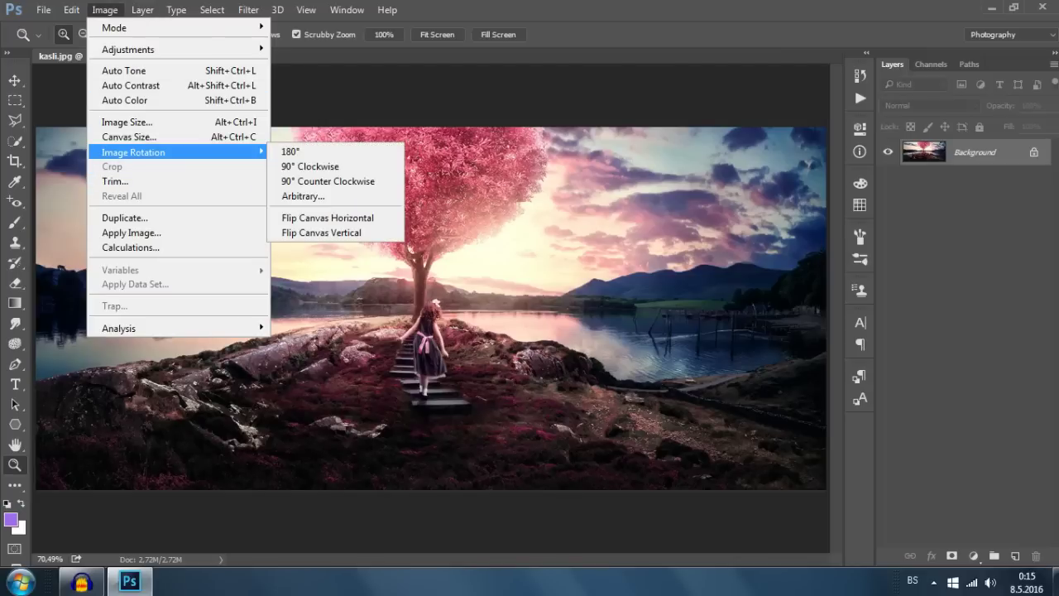
click(310, 167)
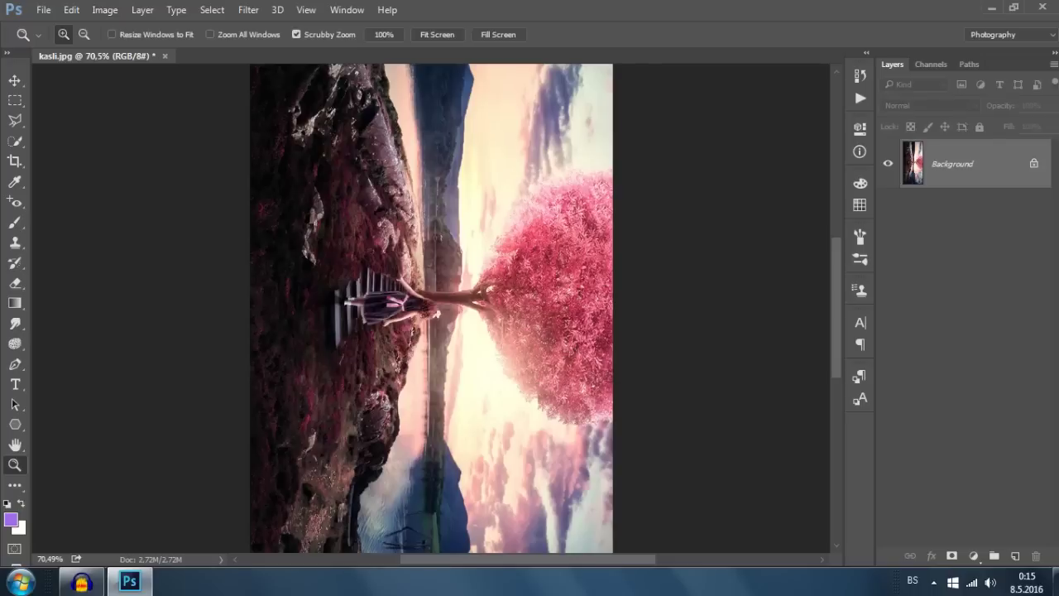
key(ctrl+z)
click(104, 9)
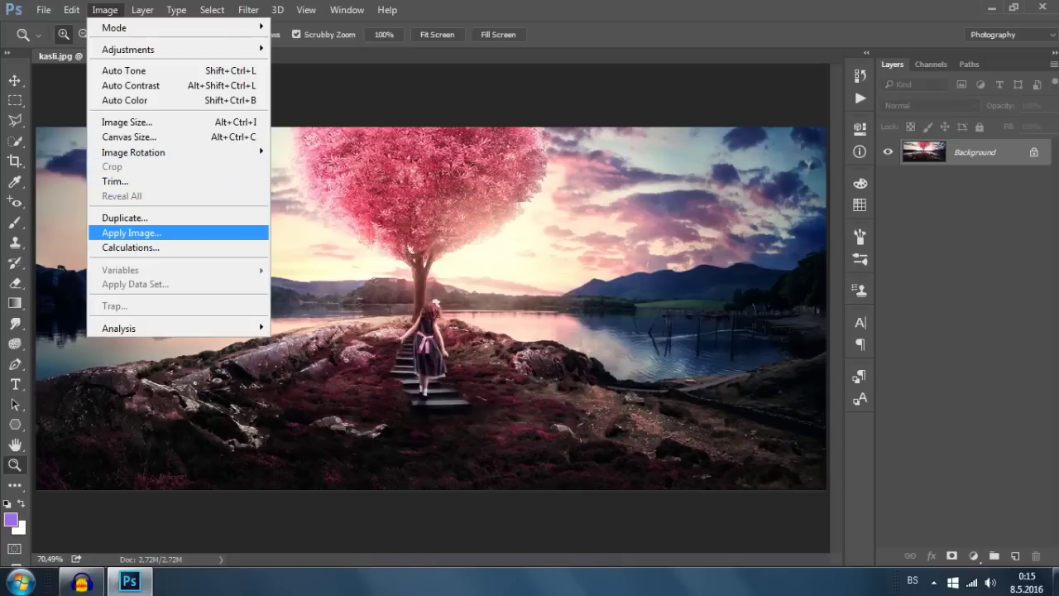
key(Escape)
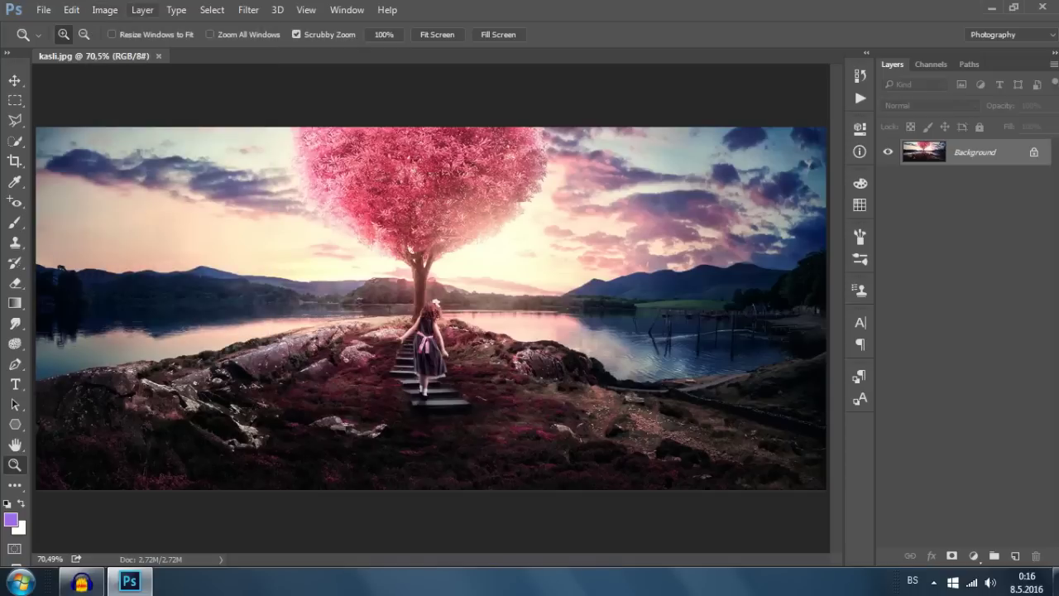
- Browse the Layer and Type menus, then select the entire image with Select > All
key(alt+l)
key(Escape)
key(Right)
key(Down)
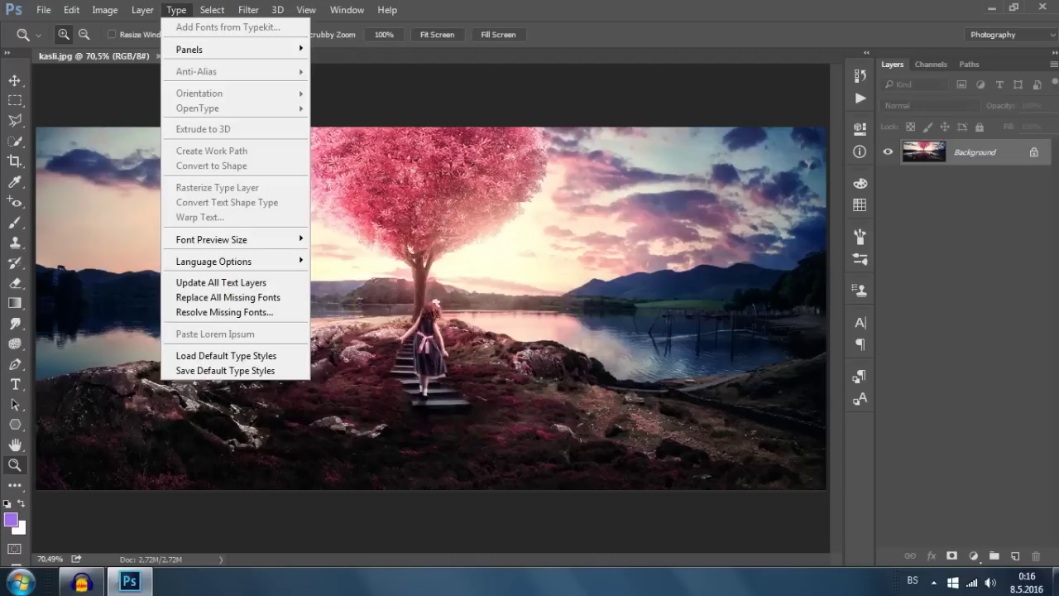
key(Escape)
key(Right)
key(Down)
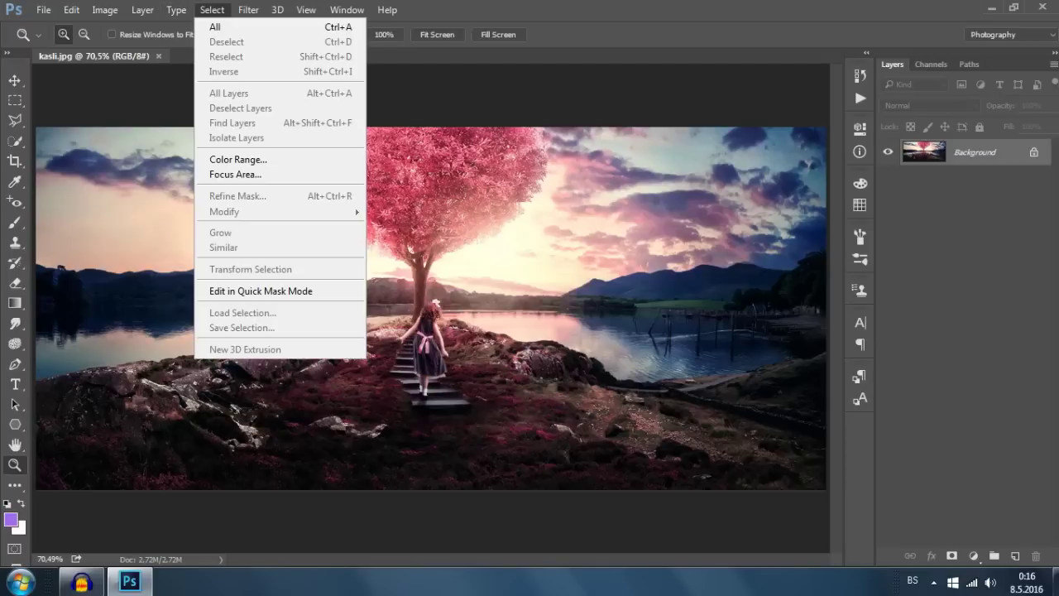
key(Down)
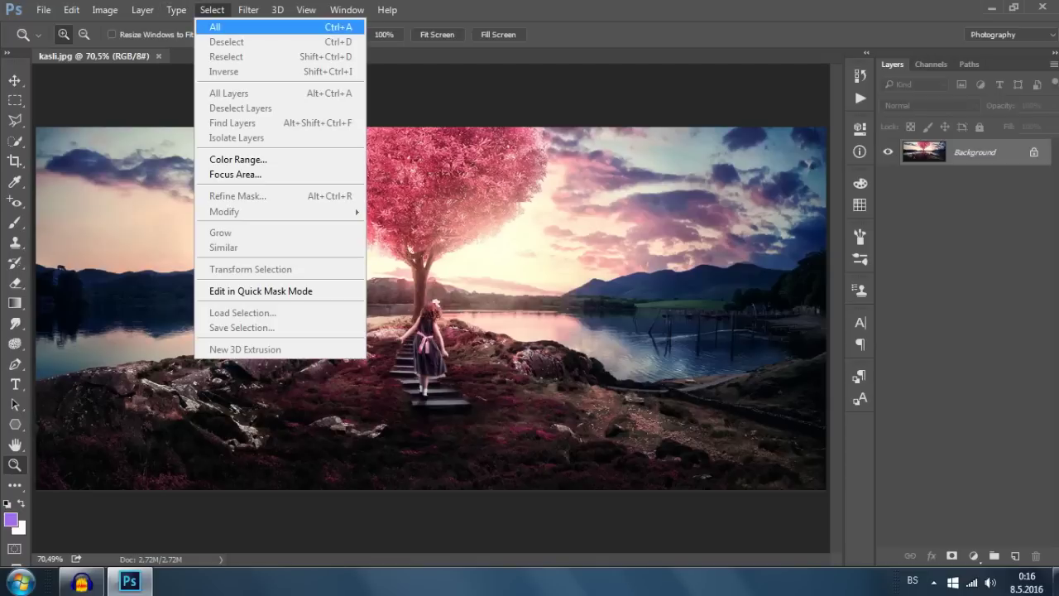
key(Return)
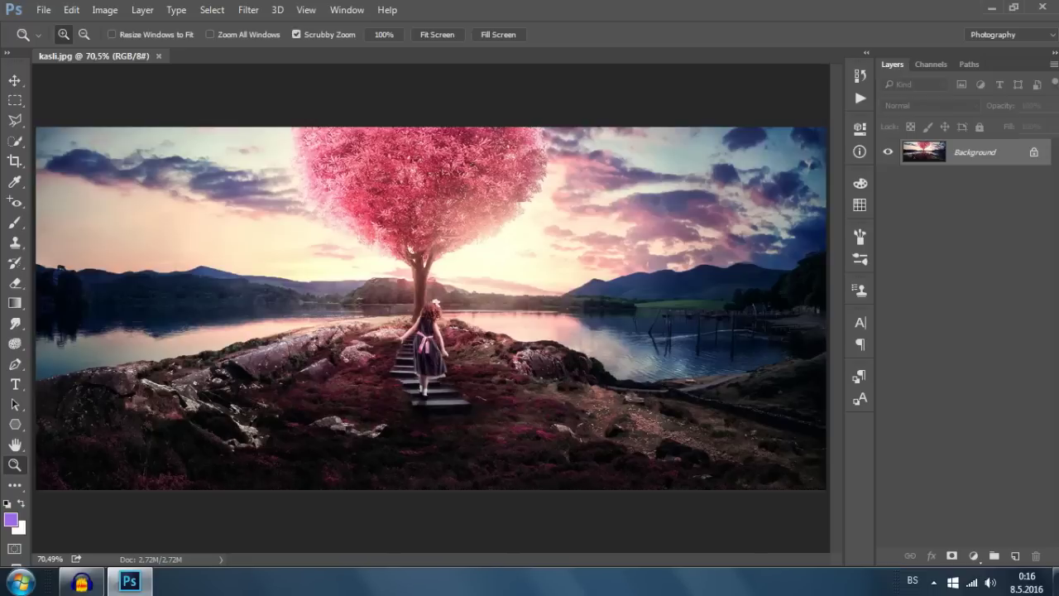
- Create a Color Range selection by sampling the pink tree at Fuzziness 134
key(Right)
key(Down)
key(Down)
key(Down)
key(Down)
key(Down)
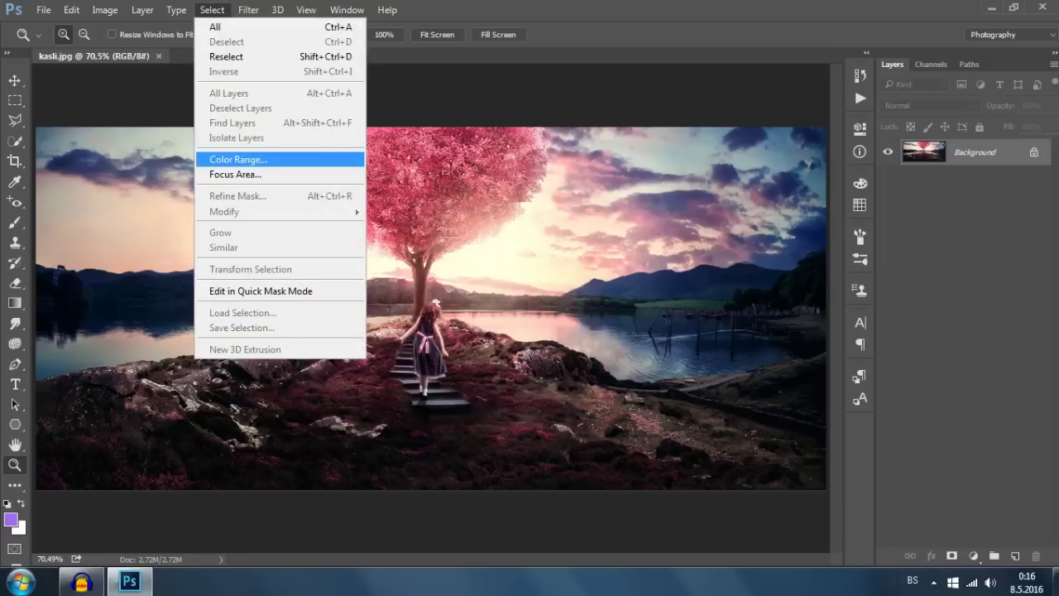
key(Down)
key(Up)
key(Return)
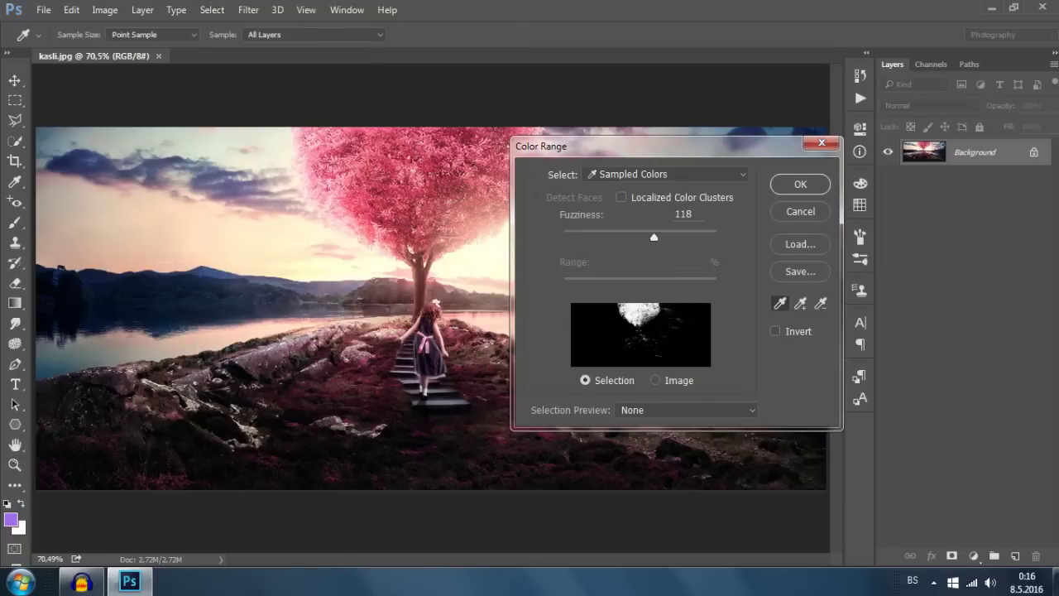
click(207, 223)
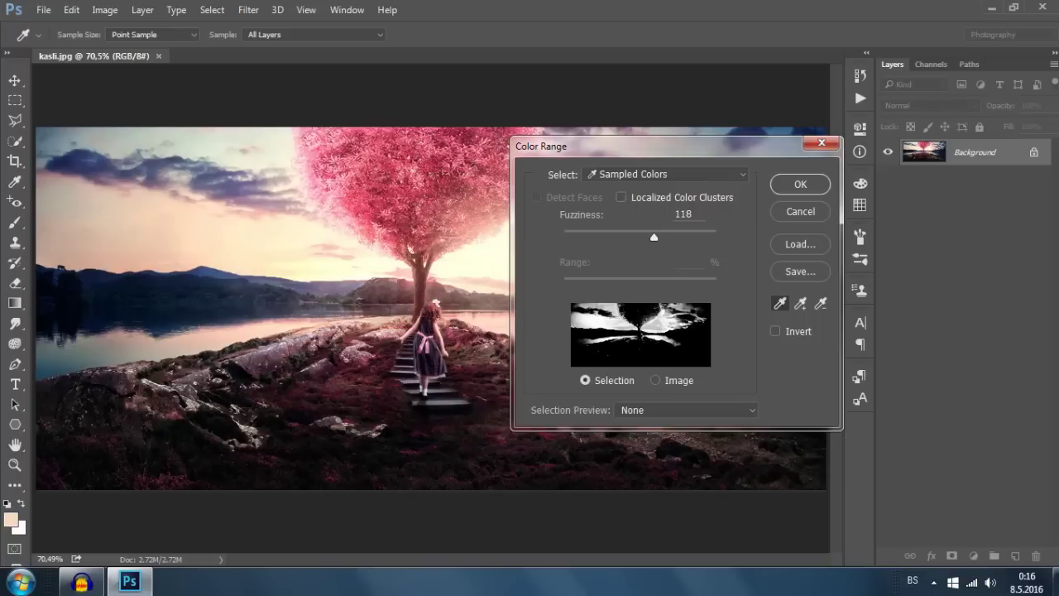
drag(653, 236, 678, 236)
click(389, 182)
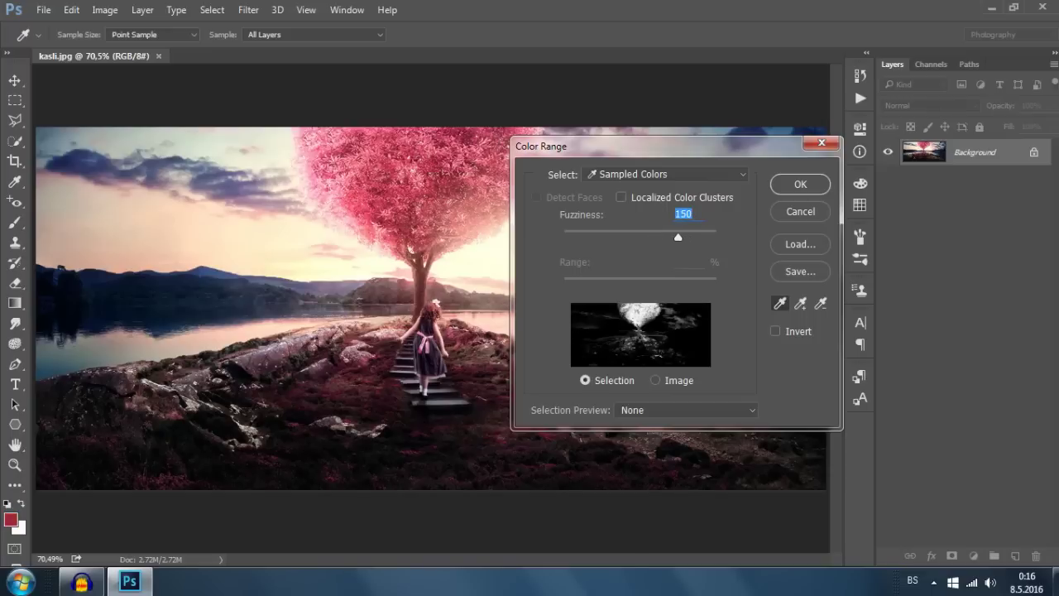
drag(677, 236, 655, 237)
drag(655, 237, 666, 237)
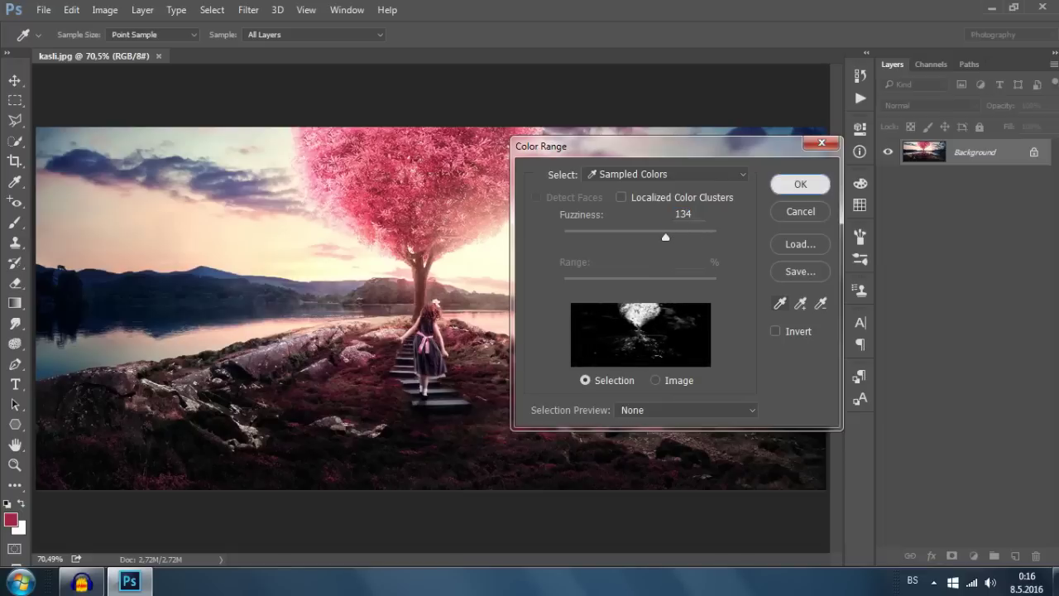
click(800, 184)
- Scrubby-zoom into the canopy's lower-right edge, then zoom back out to the whole image
key(z)
drag(480, 169, 571, 170)
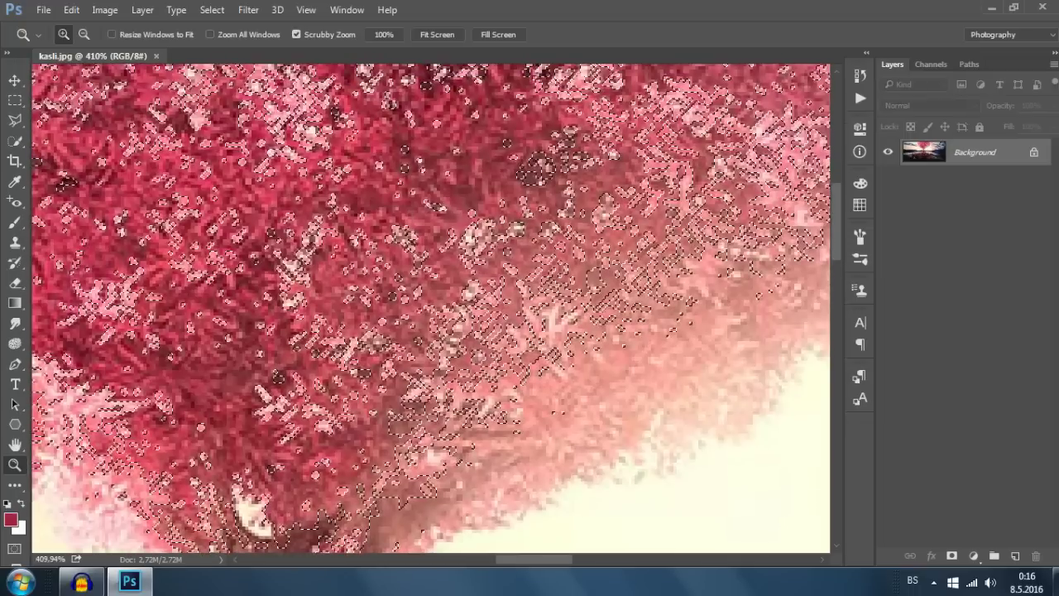
key(ctrl+0)
click(249, 10)
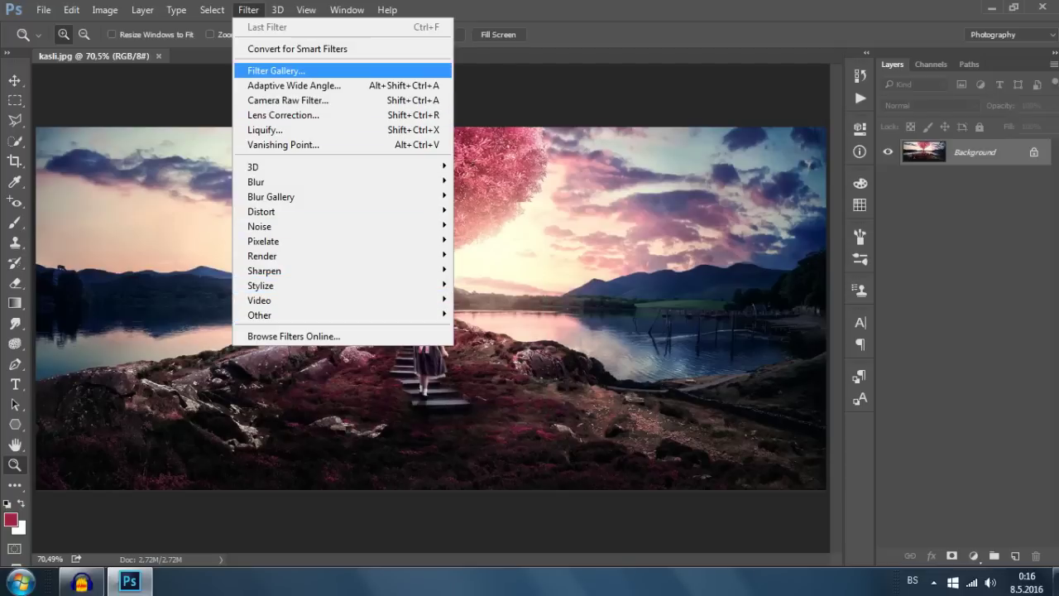
key(Return)
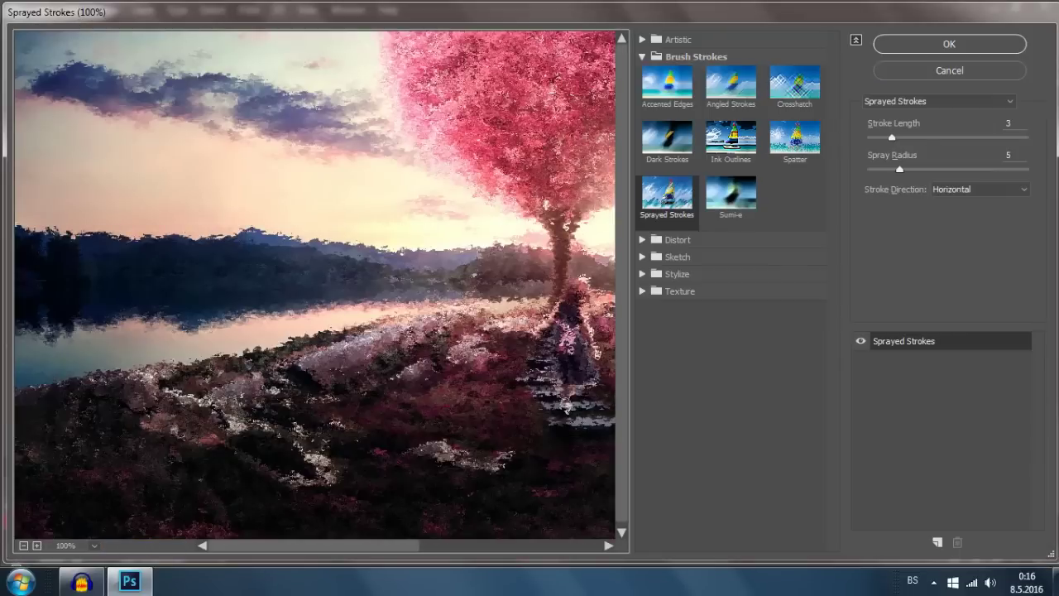
click(667, 139)
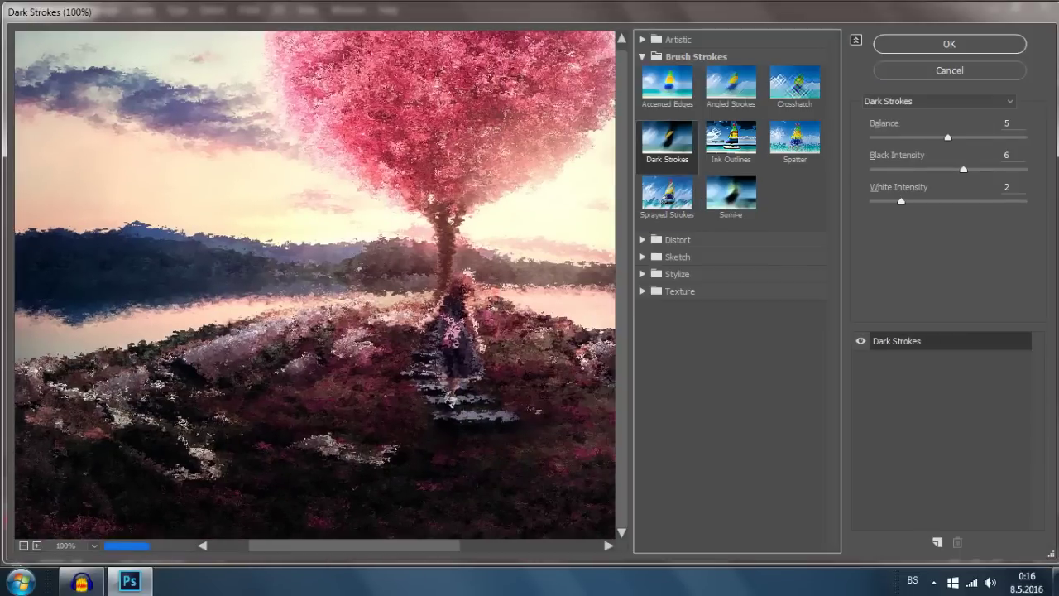
click(731, 138)
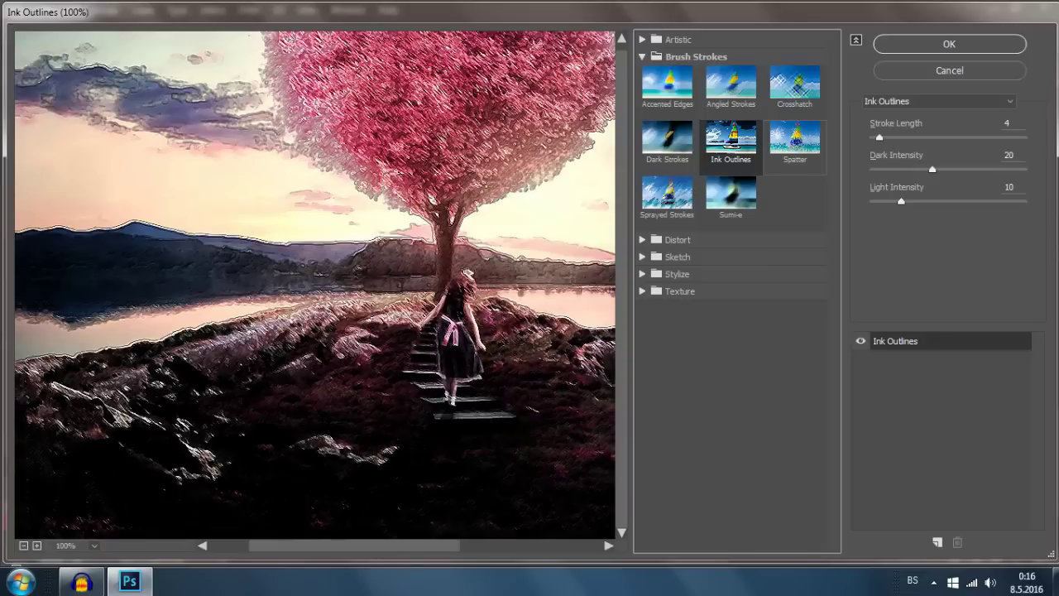
click(794, 137)
click(794, 83)
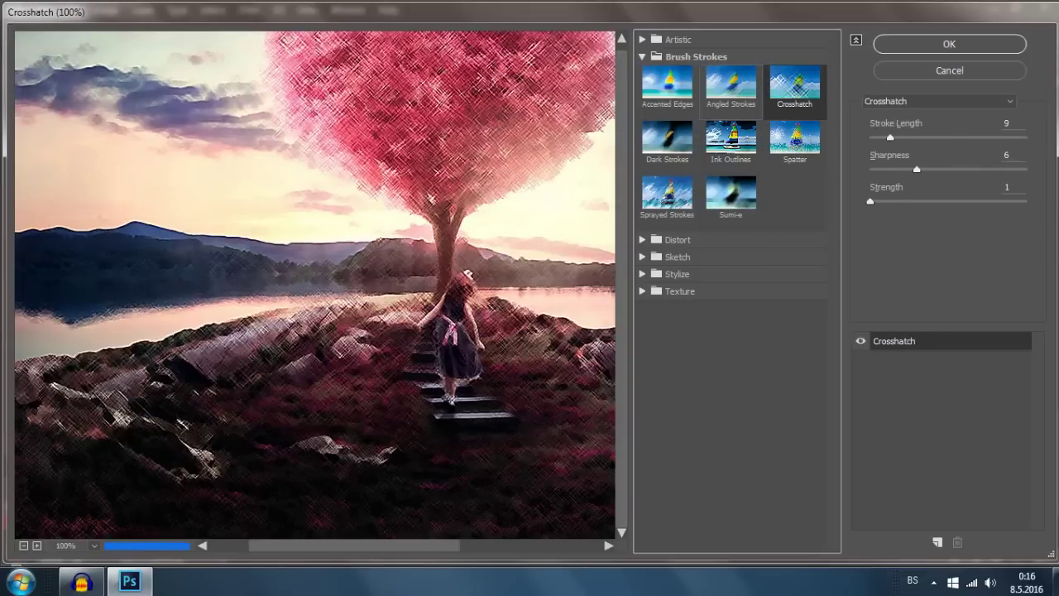
click(731, 83)
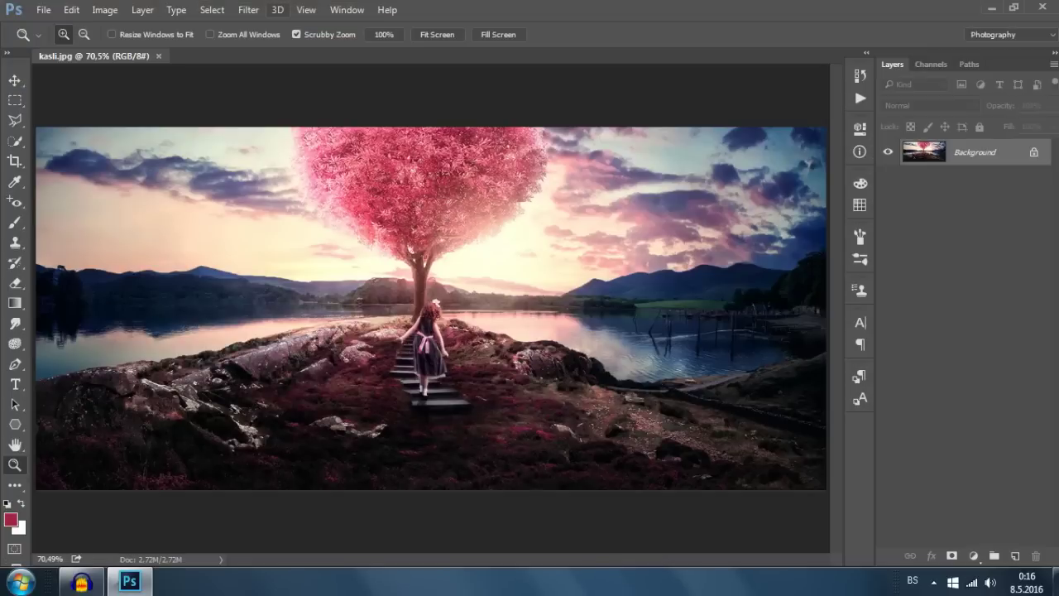
click(249, 10)
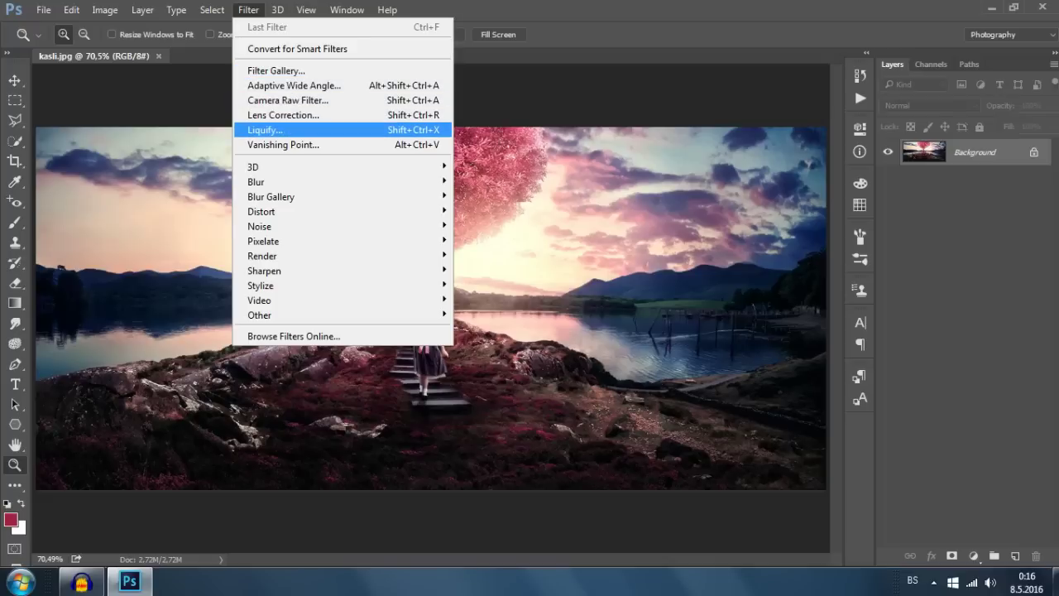
key(Return)
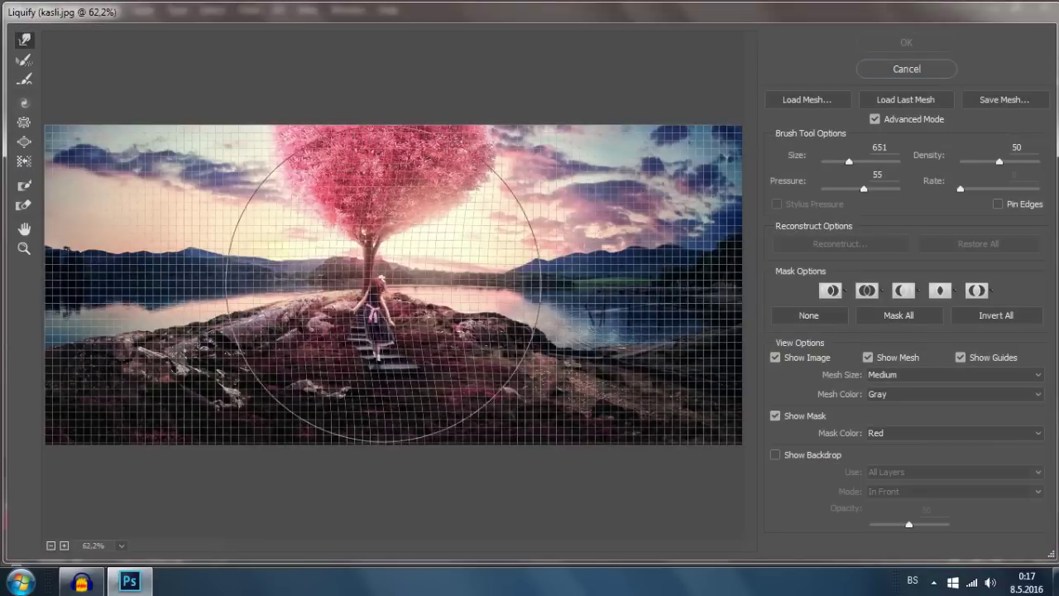
mouse_move(343, 284)
mouse_down()
mouse_move(373, 390)
mouse_move(389, 274)
mouse_move(284, 273)
mouse_move(372, 348)
mouse_move(281, 323)
mouse_up()
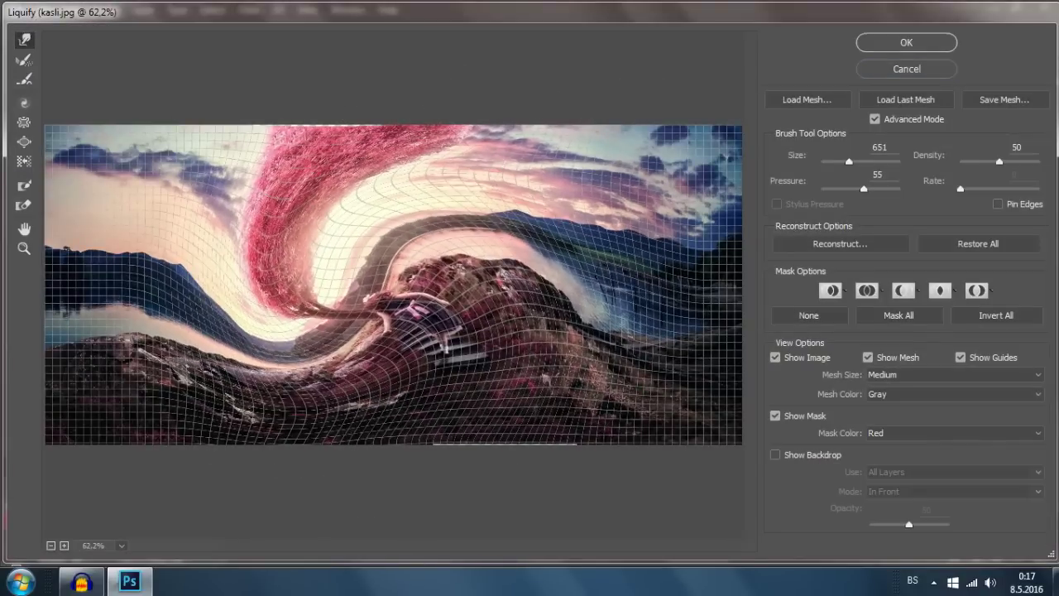
key(Escape)
click(248, 9)
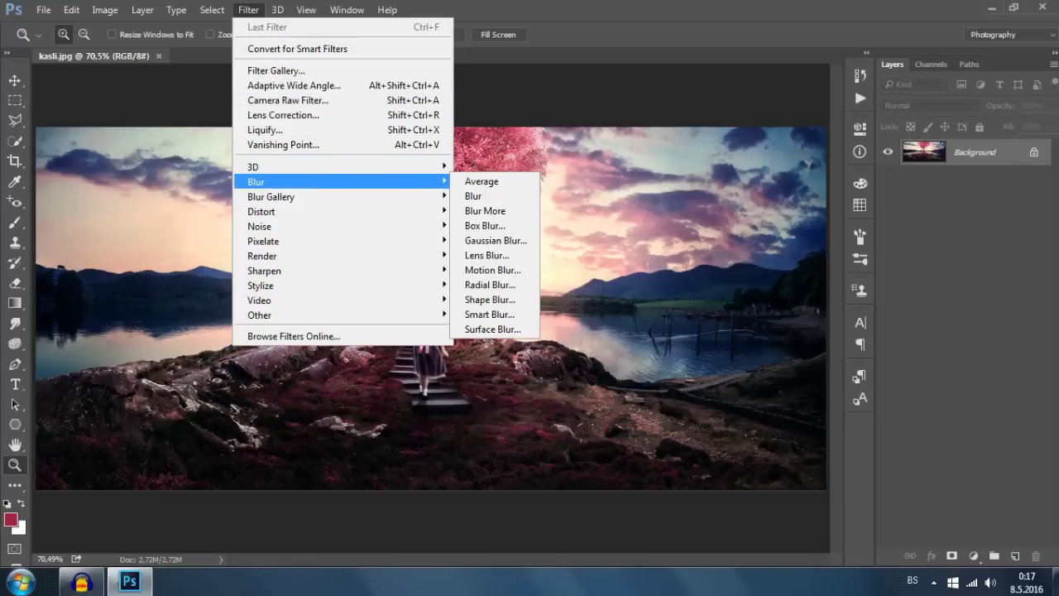
click(495, 240)
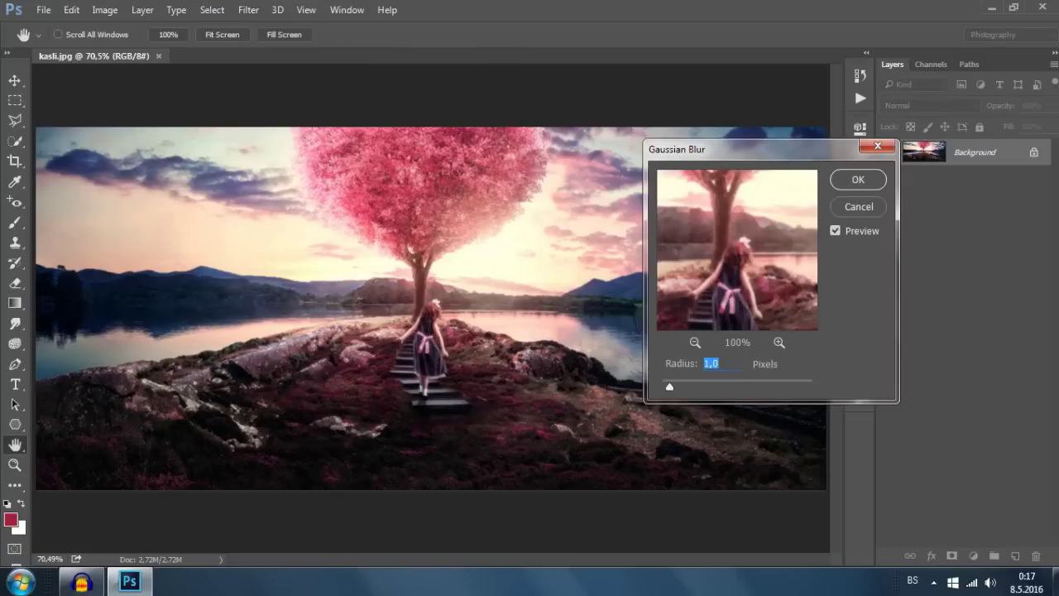
drag(669, 387, 717, 386)
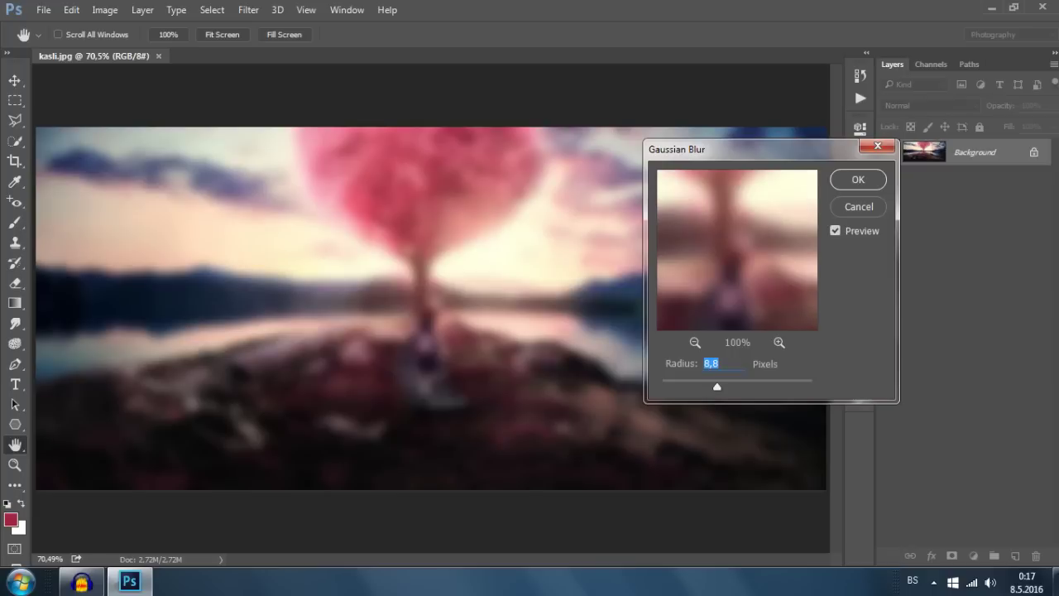
key(Escape)
key(z)
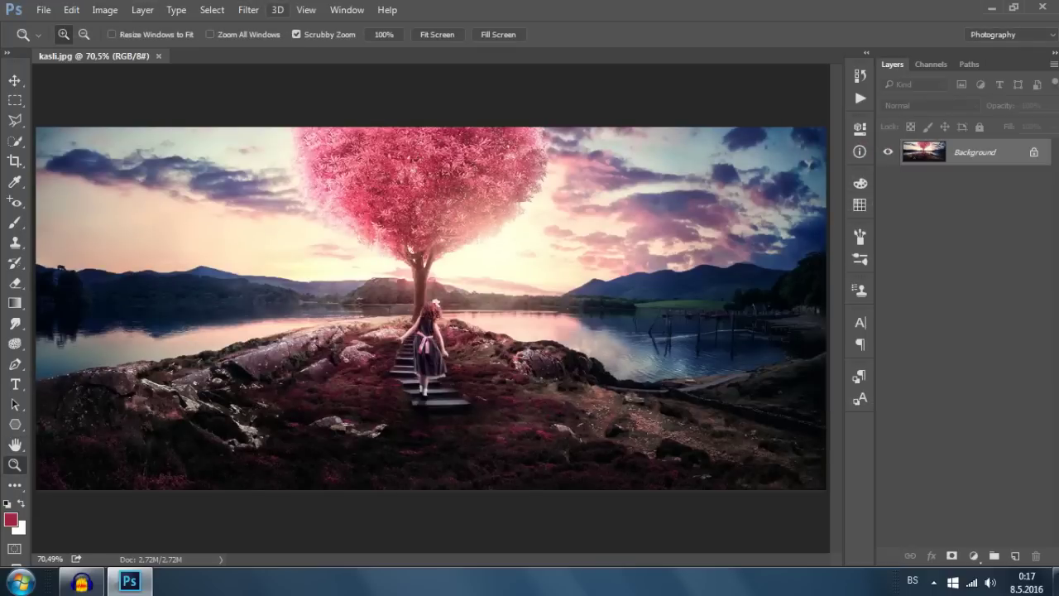
click(248, 10)
mouse_move(256, 181)
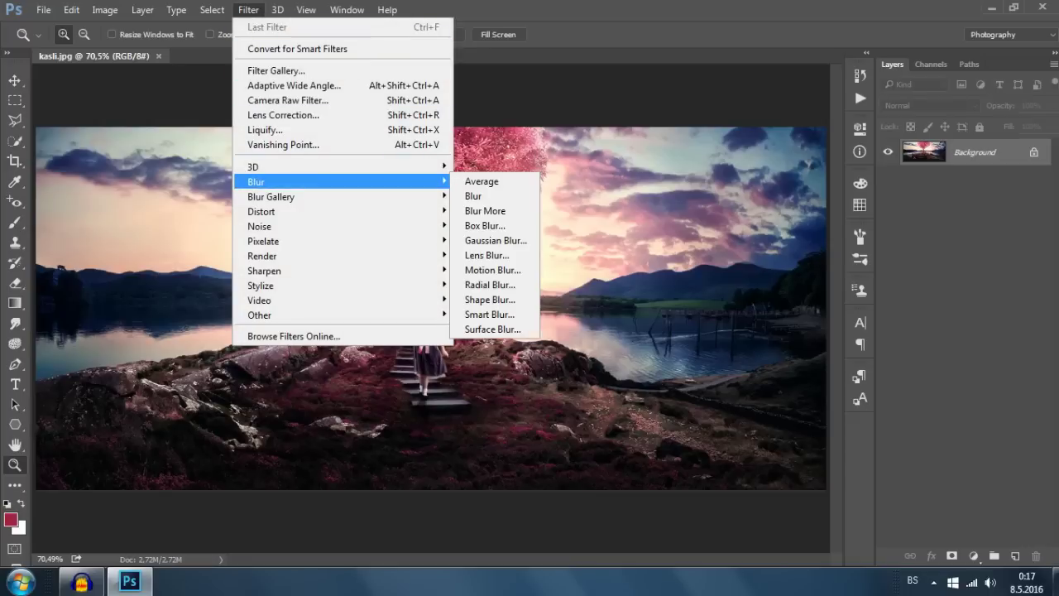
- Open the Motion Blur filter and back out without changing the image
click(492, 270)
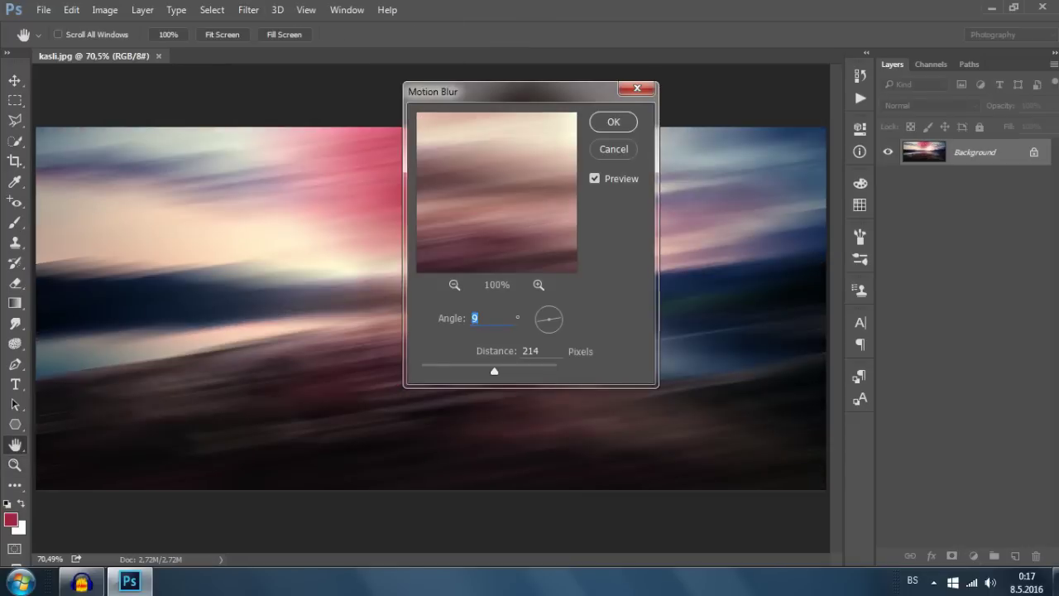
key(Return)
key(ctrl+z)
click(248, 10)
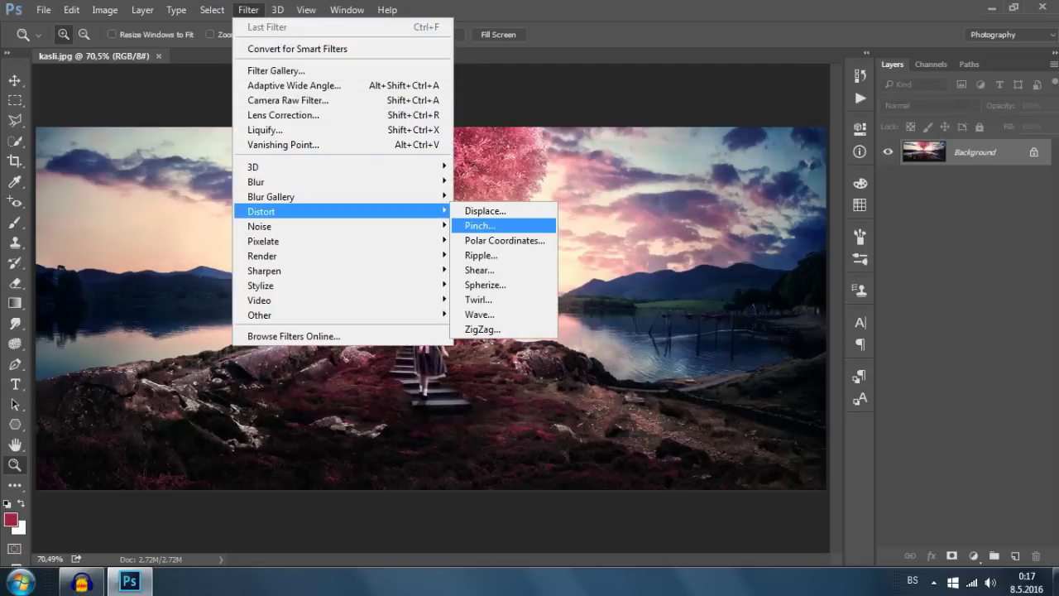
- Apply Spherize at 61% amount, then undo it
click(485, 285)
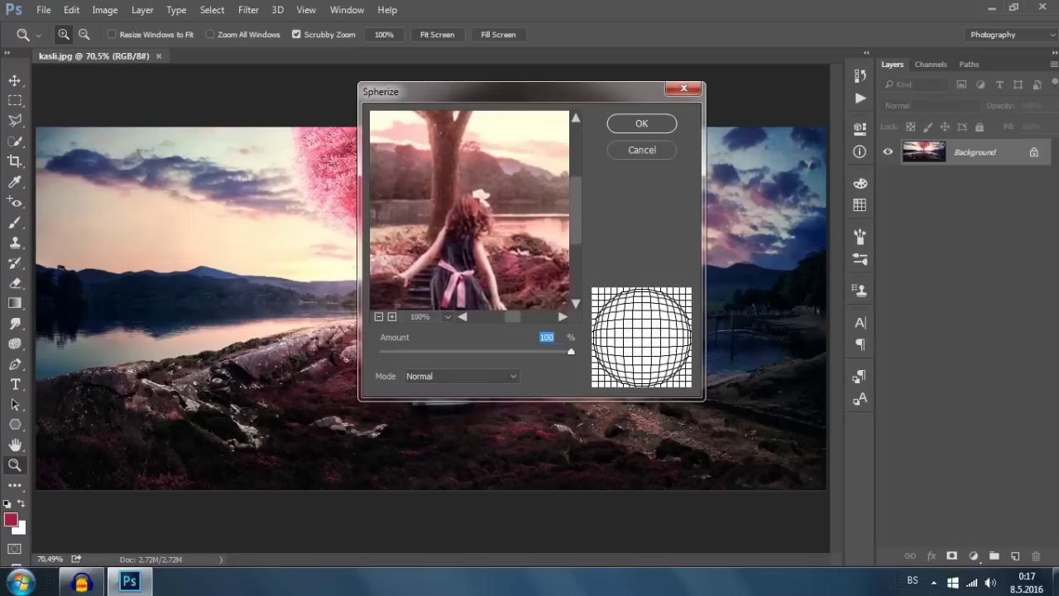
drag(571, 351, 533, 351)
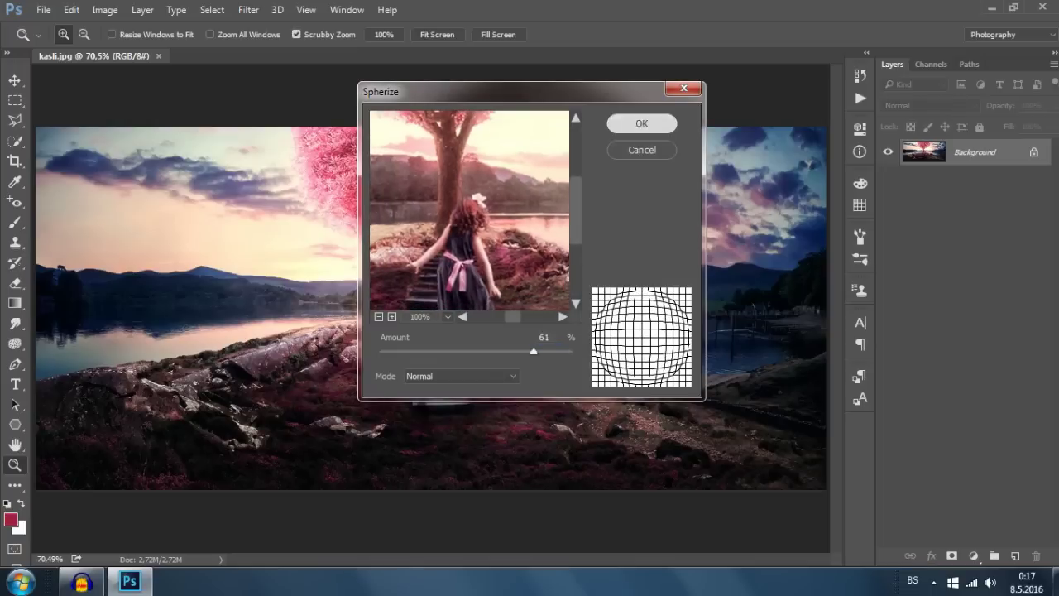
click(641, 122)
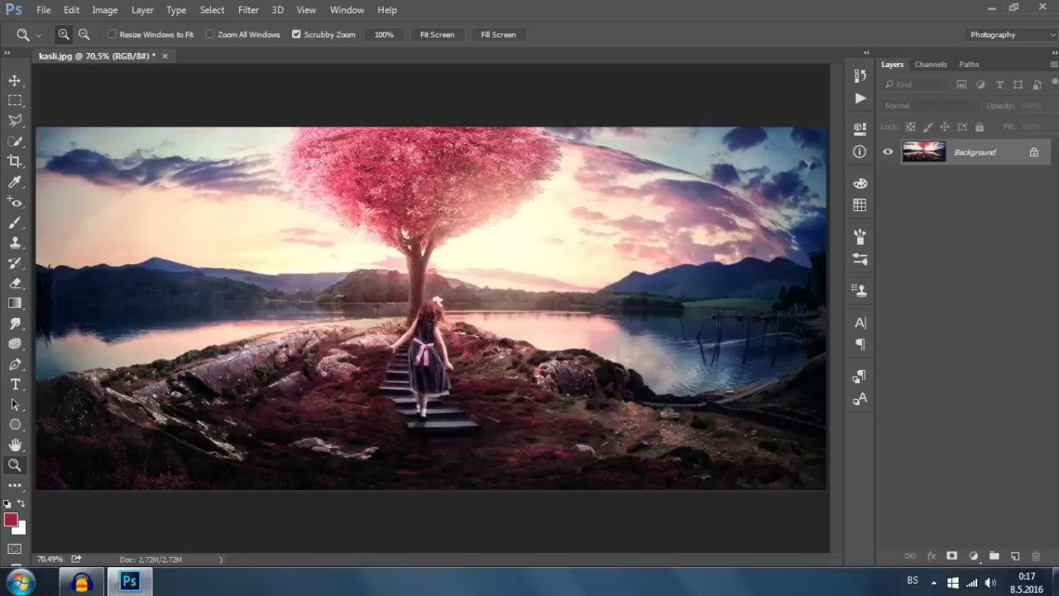
key(ctrl+z)
key(ctrl+z)
key(ctrl+z)
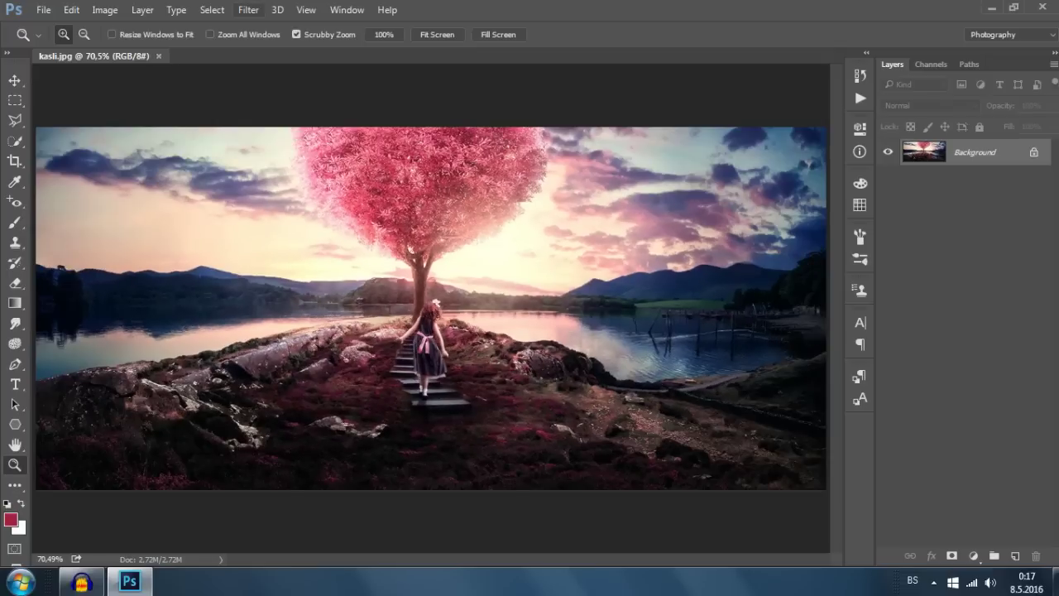
click(248, 10)
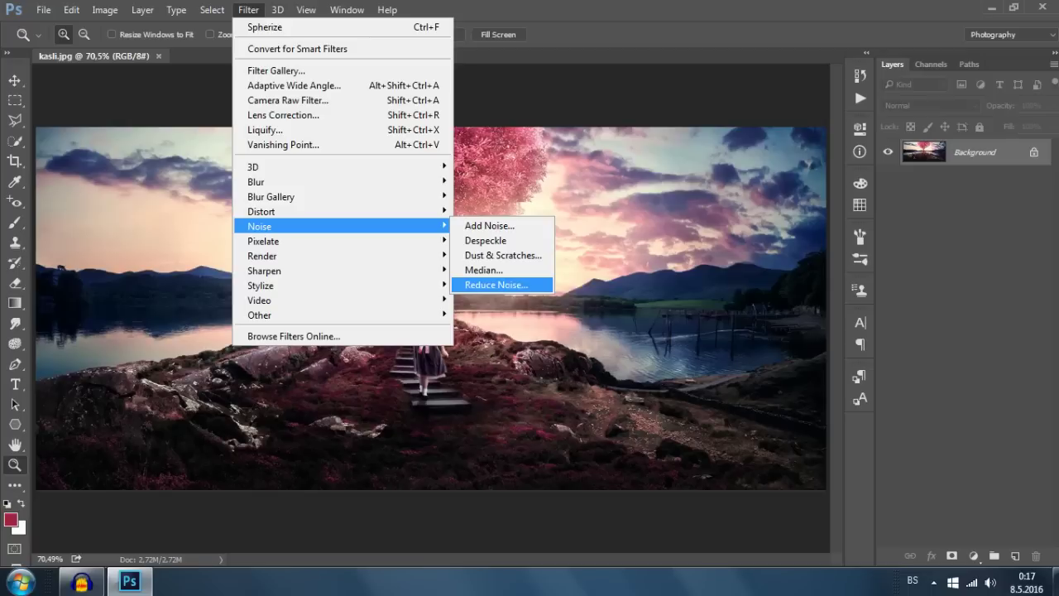
- Preview Reduce Noise with Preserve Details 100 and Sharpen Details 51
click(497, 285)
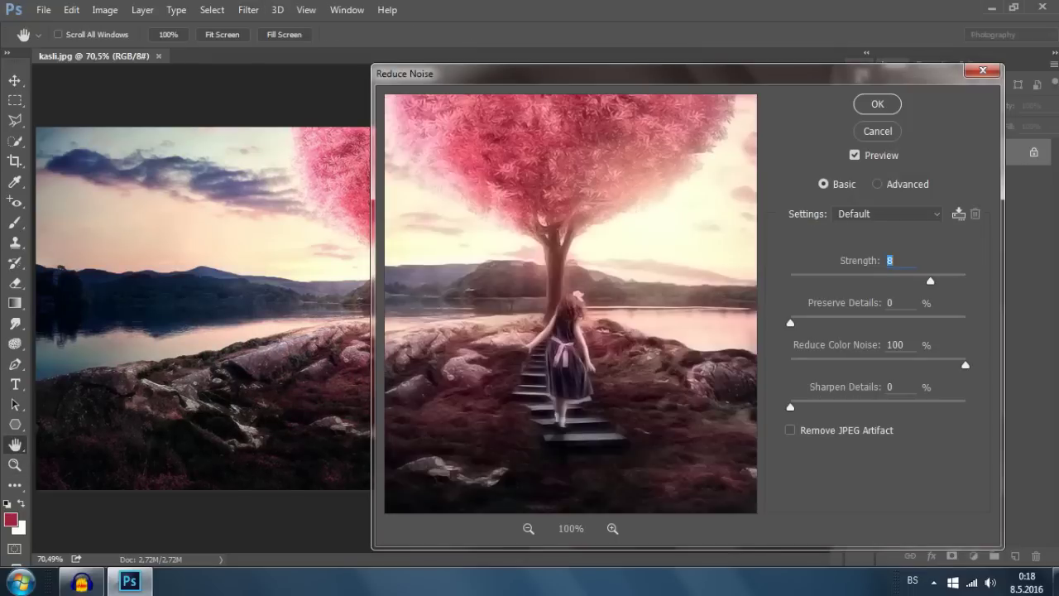
key(Tab)
key(shift+Up)
key(shift+Up)
key(shift+Up)
key(shift+Up)
key(shift+Up)
key(shift+Up)
key(shift+Up)
key(shift+Up)
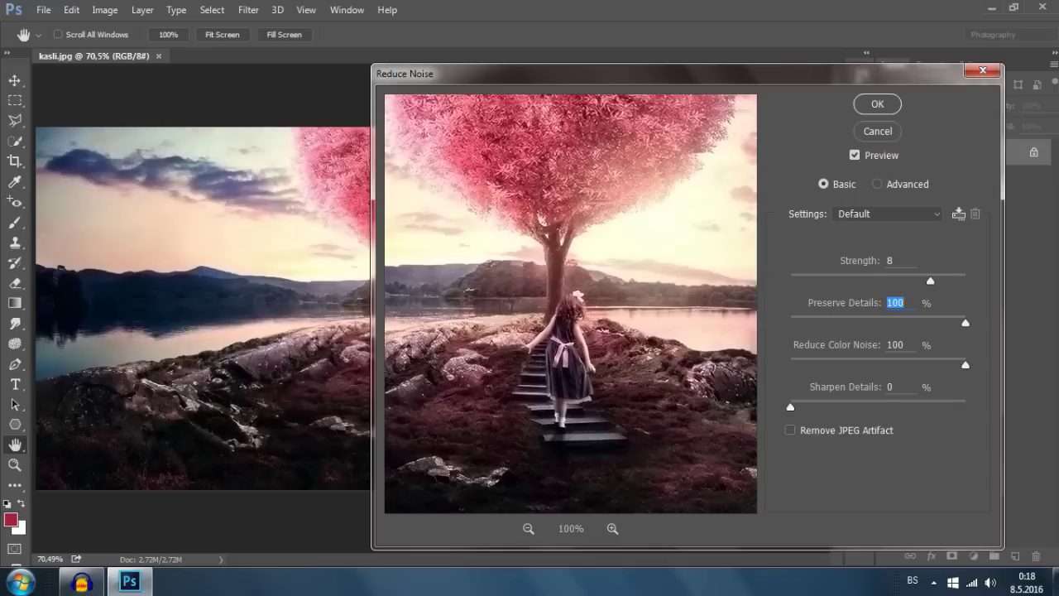
key(Tab)
key(Tab)
key(shift+Up)
key(shift+Up)
key(shift+Up)
key(shift+Up)
key(shift+Down)
key(shift+Down)
key(shift+Down)
key(Up)
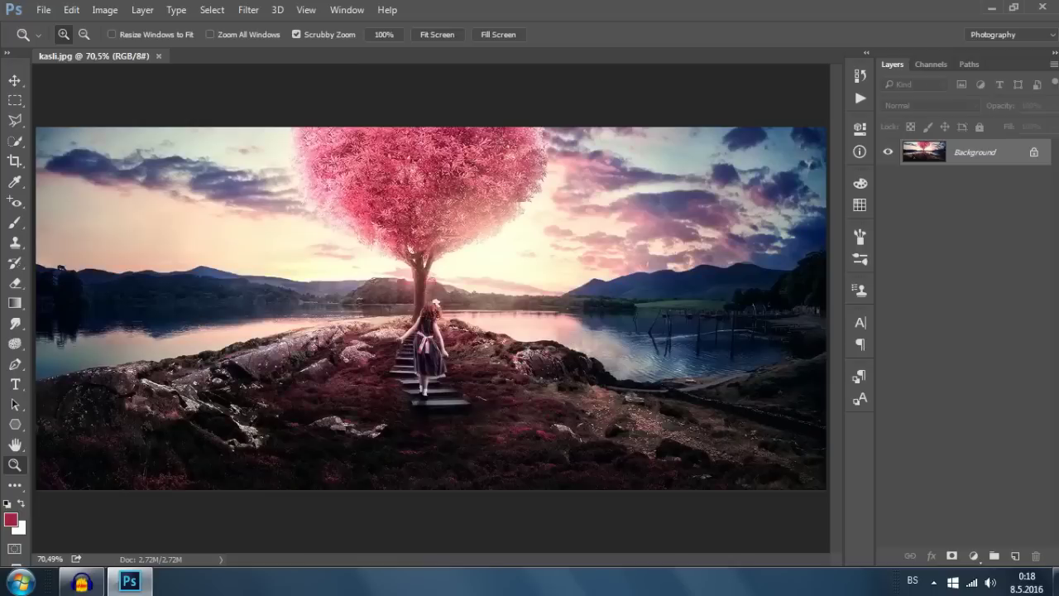
- Apply the Extrude filter, zoom in to inspect the blocks, then undo it
click(248, 9)
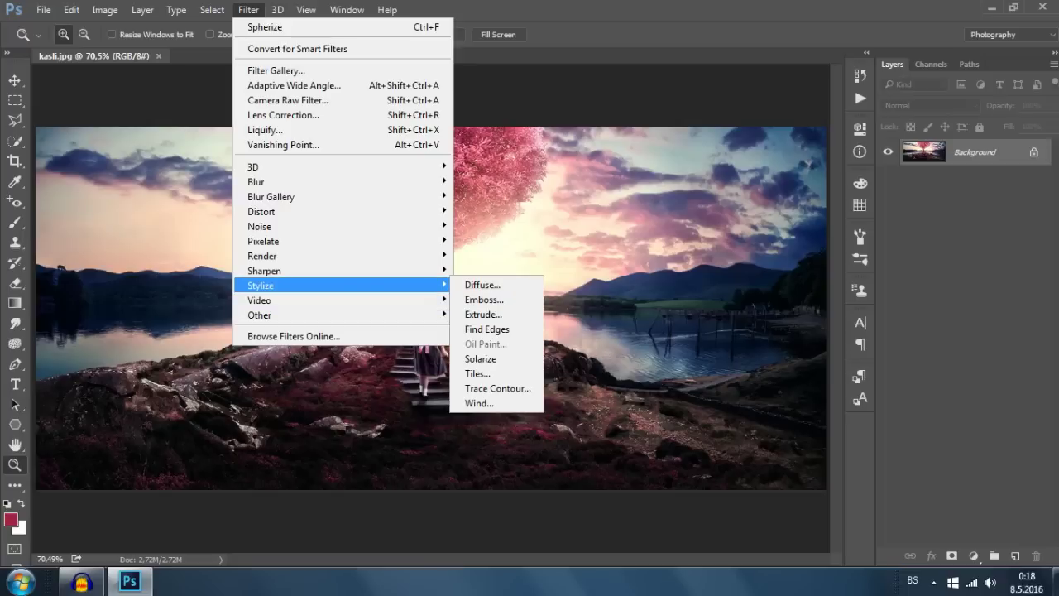
key(Down)
key(Down)
key(Down)
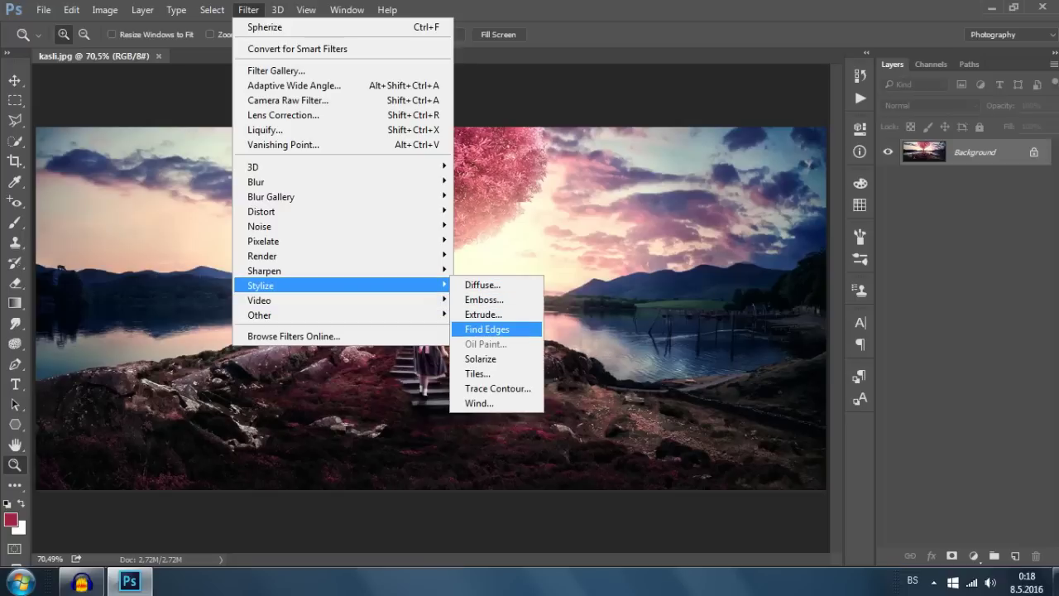
key(Up)
key(Return)
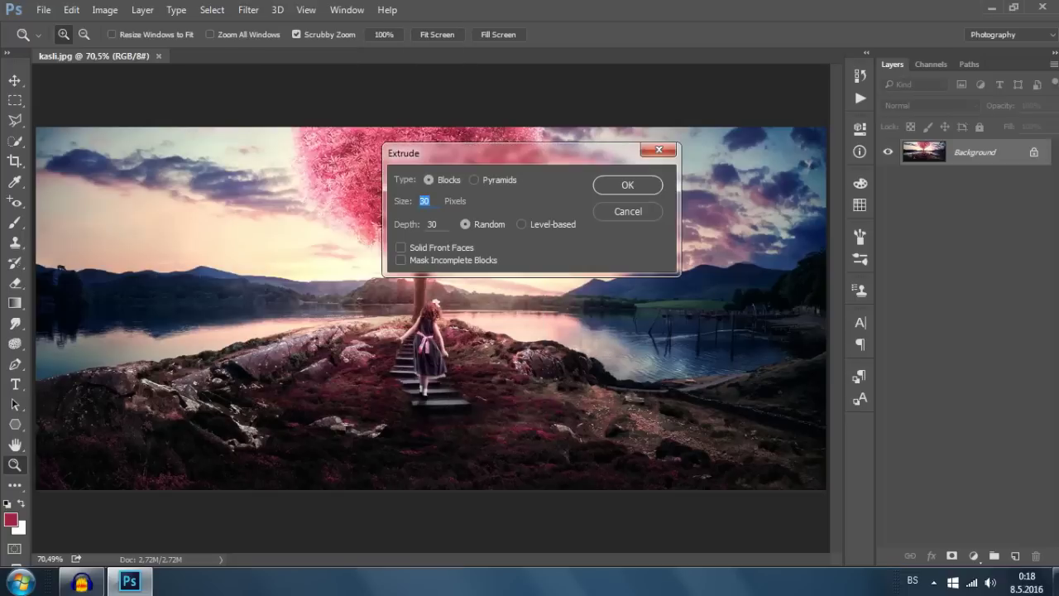
key(Return)
drag(662, 286, 695, 286)
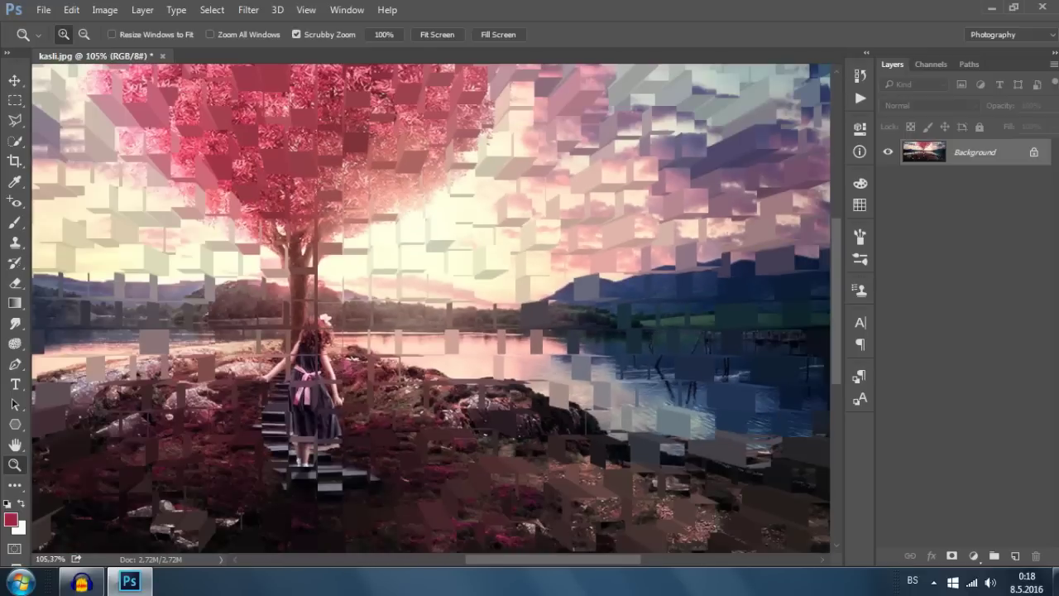
right_click(576, 279)
click(631, 286)
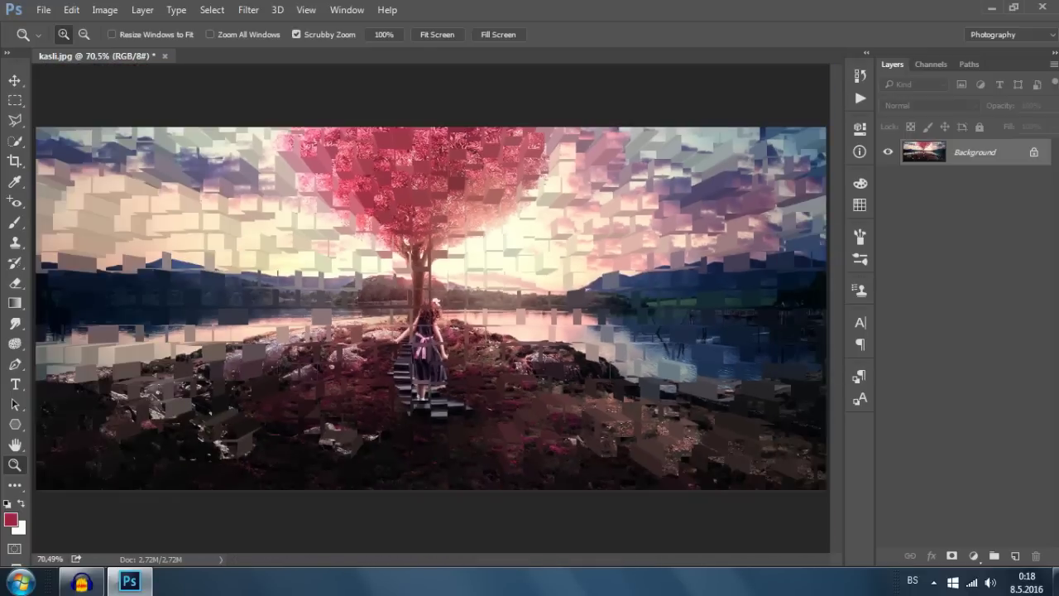
key(ctrl+z)
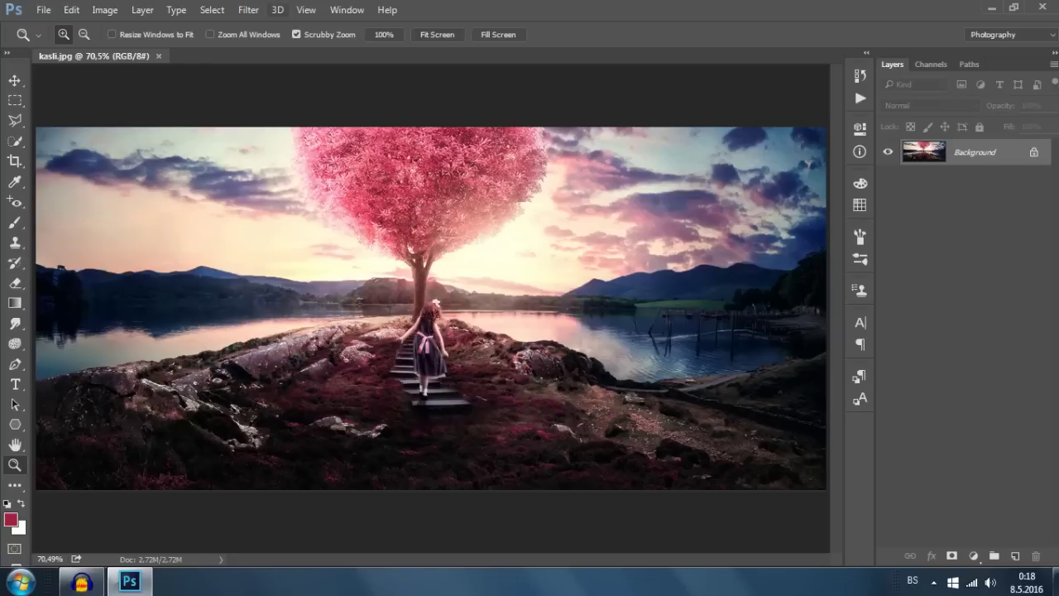
- Cancel the High Pass filter, then browse the 3D and View menus
click(248, 10)
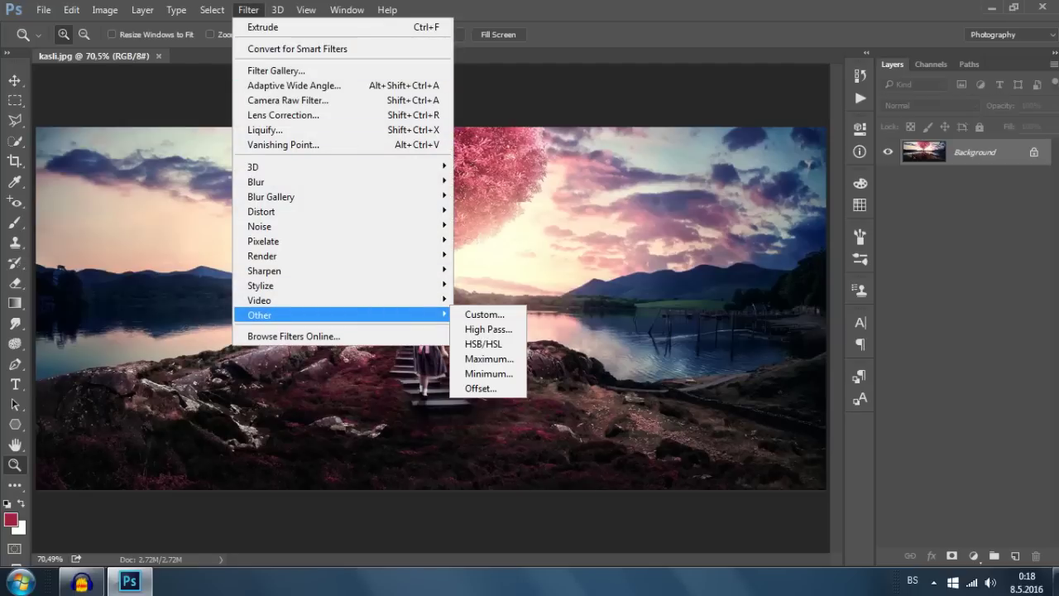
click(488, 329)
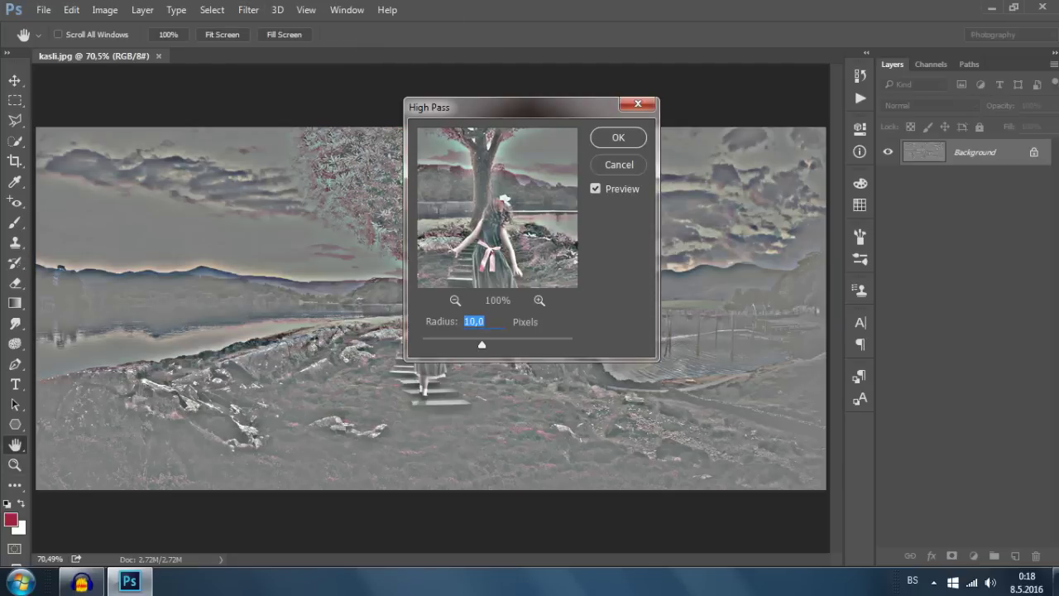
key(Escape)
key(z)
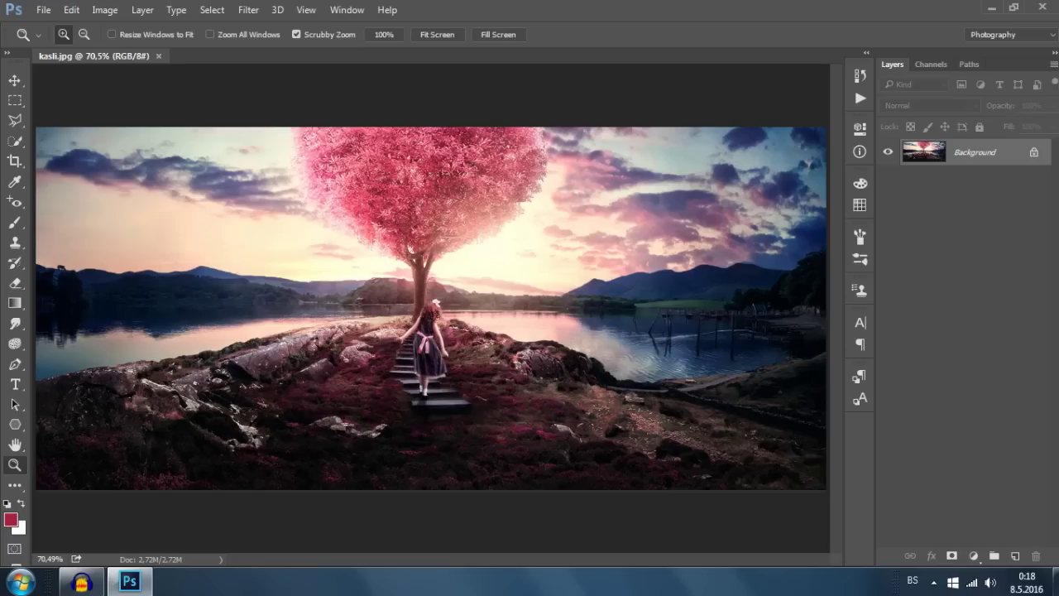
click(278, 9)
click(306, 9)
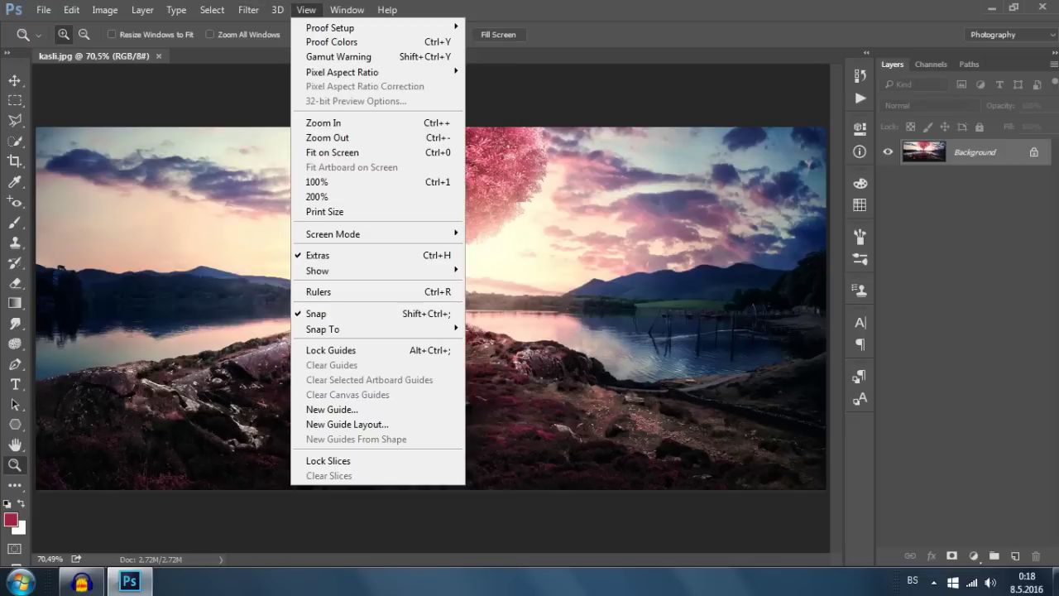
click(306, 9)
- Hide the Tools panel from the Window menu, then show it again
click(346, 9)
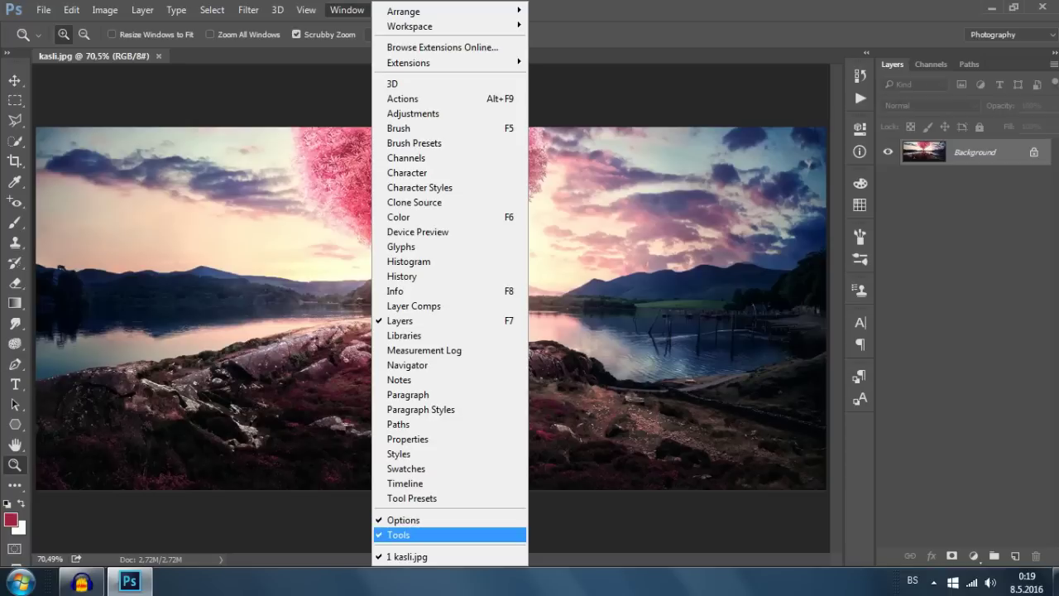
click(414, 534)
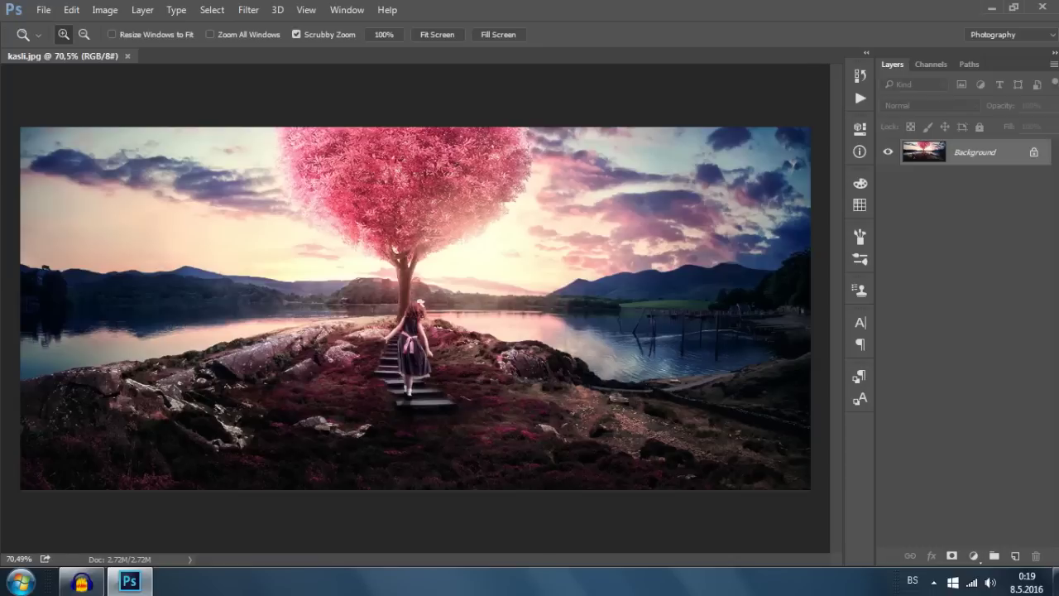
click(347, 9)
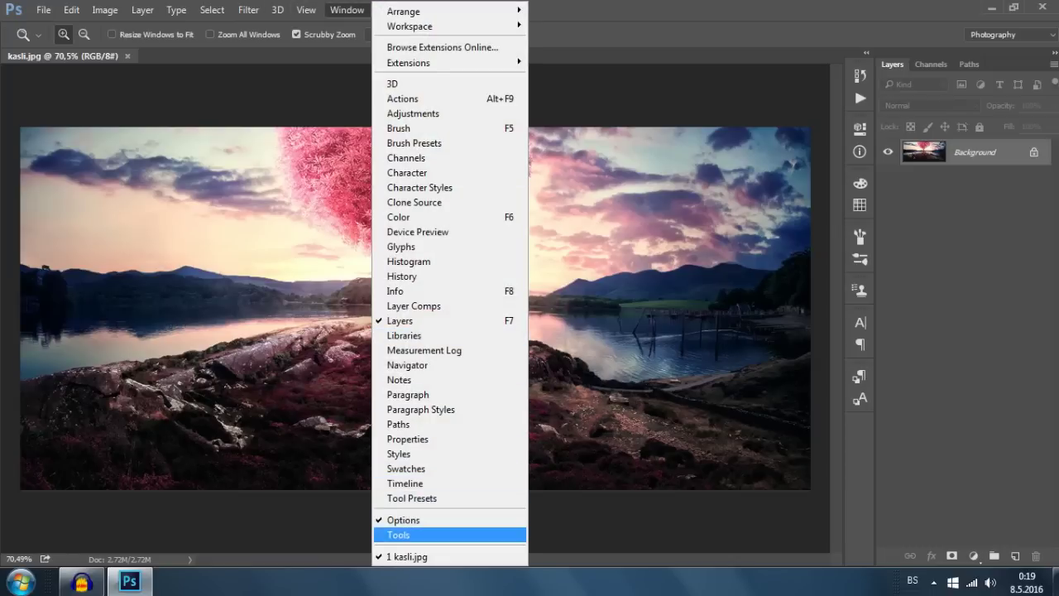
click(399, 534)
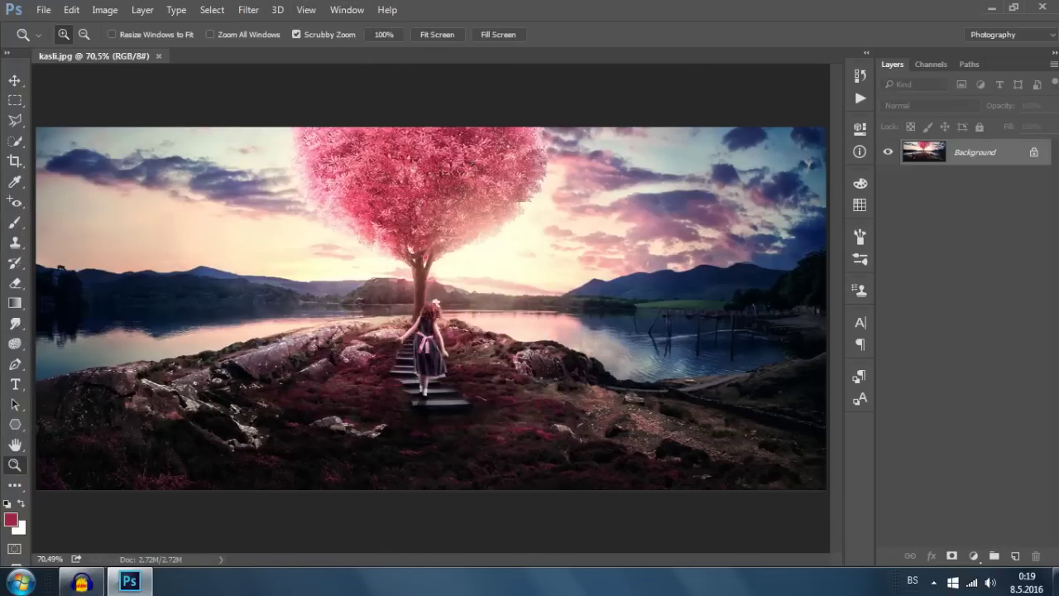
- Glance through the Window and Help menus, leaving no menu open
click(347, 10)
click(387, 10)
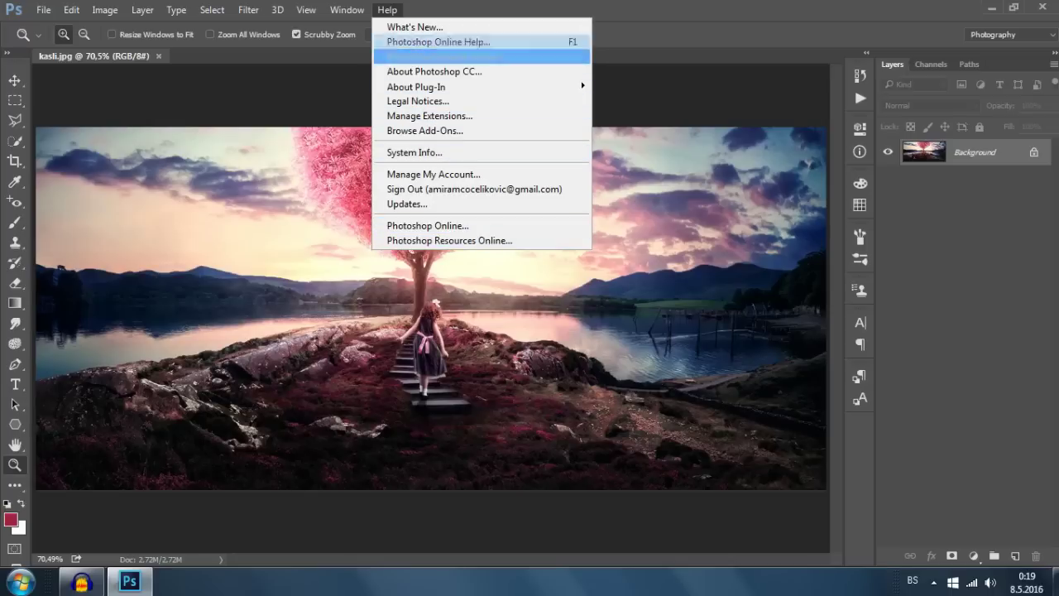
click(387, 10)
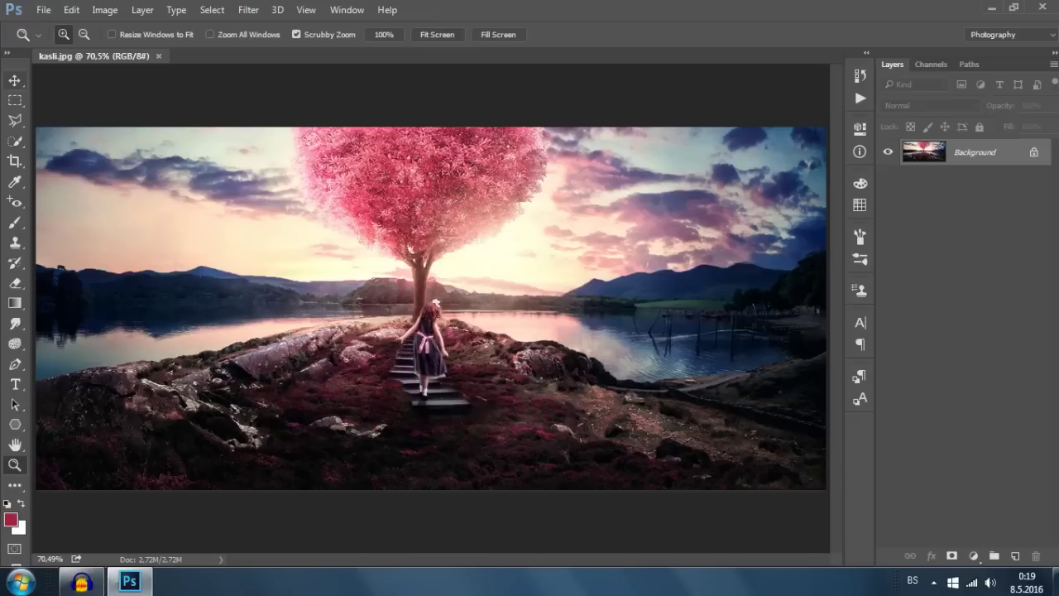
key(v)
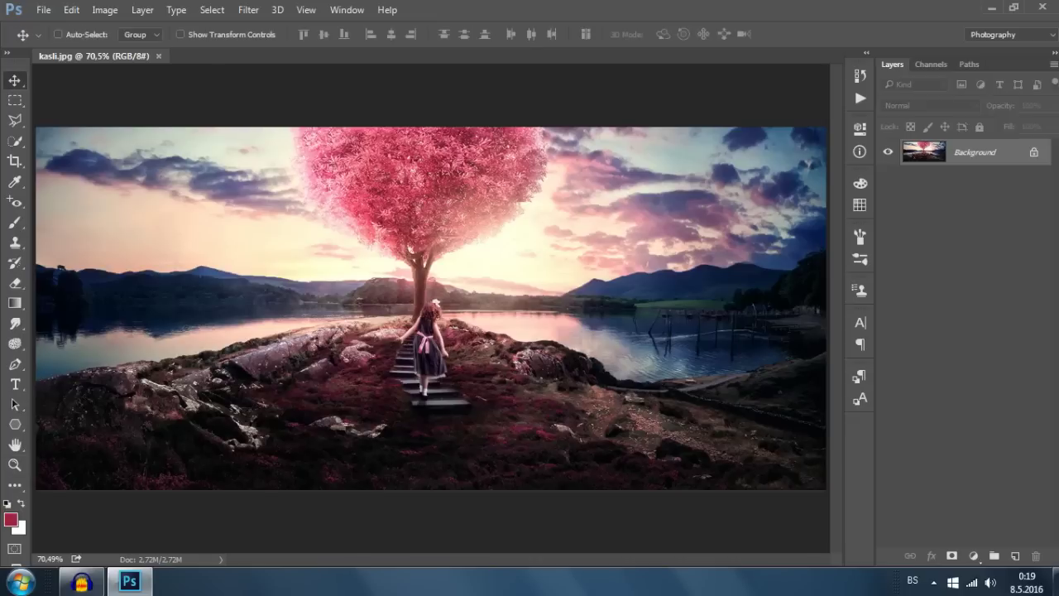
- Duplicate Background to Layer 1, delete Background, and drag Layer 1 back to fill the canvas
key(ctrl+j)
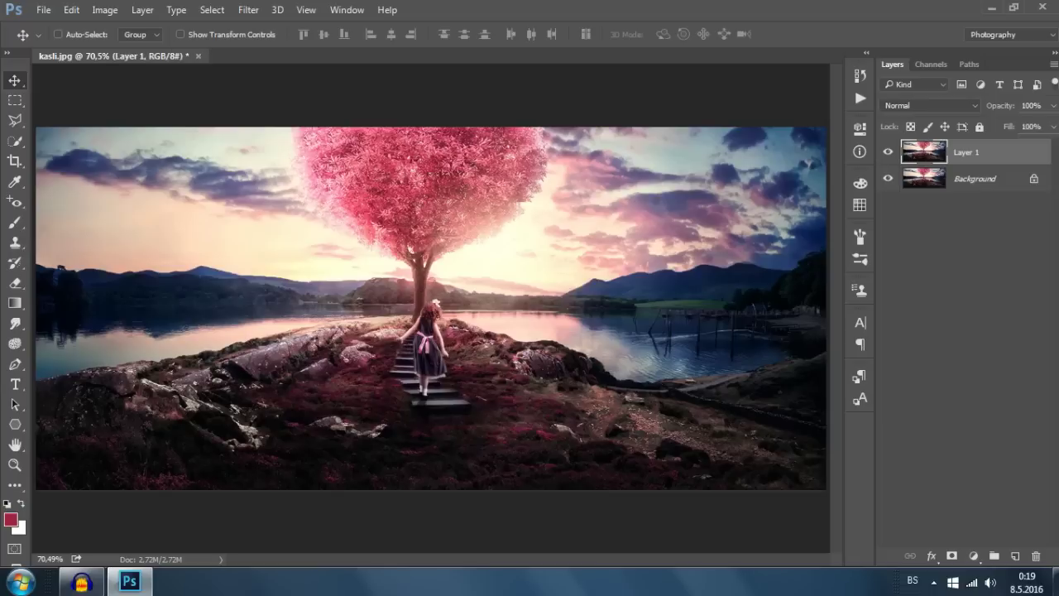
key(alt+bracketleft)
key(Delete)
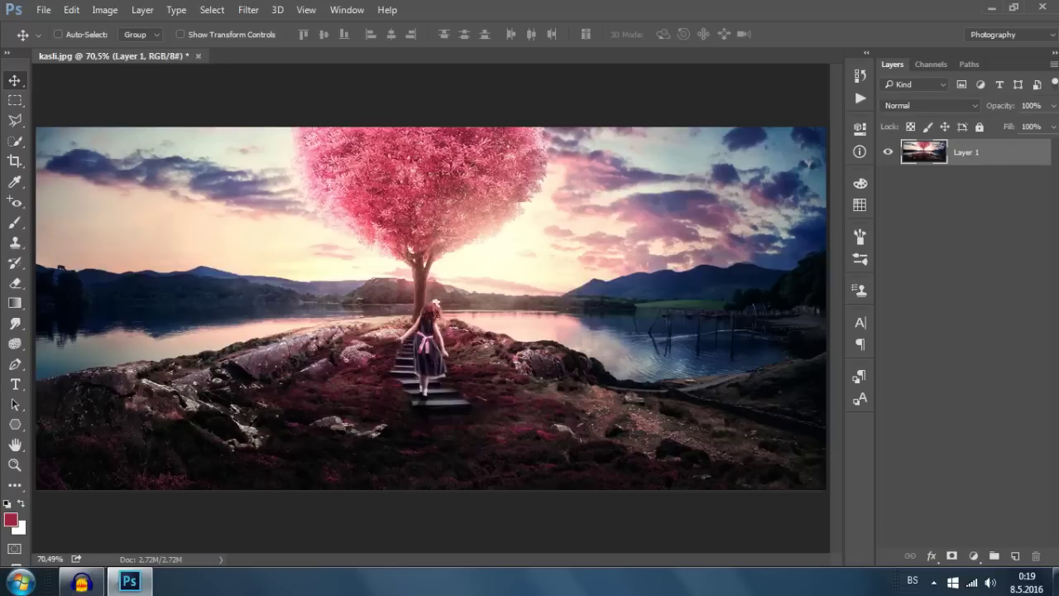
drag(397, 273, 410, 305)
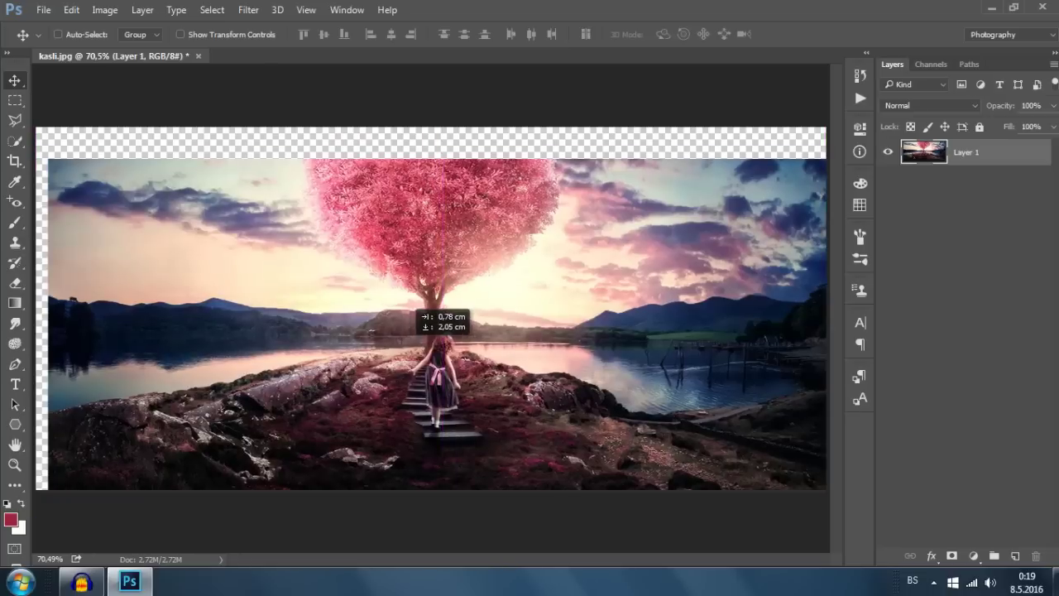
drag(409, 304, 385, 274)
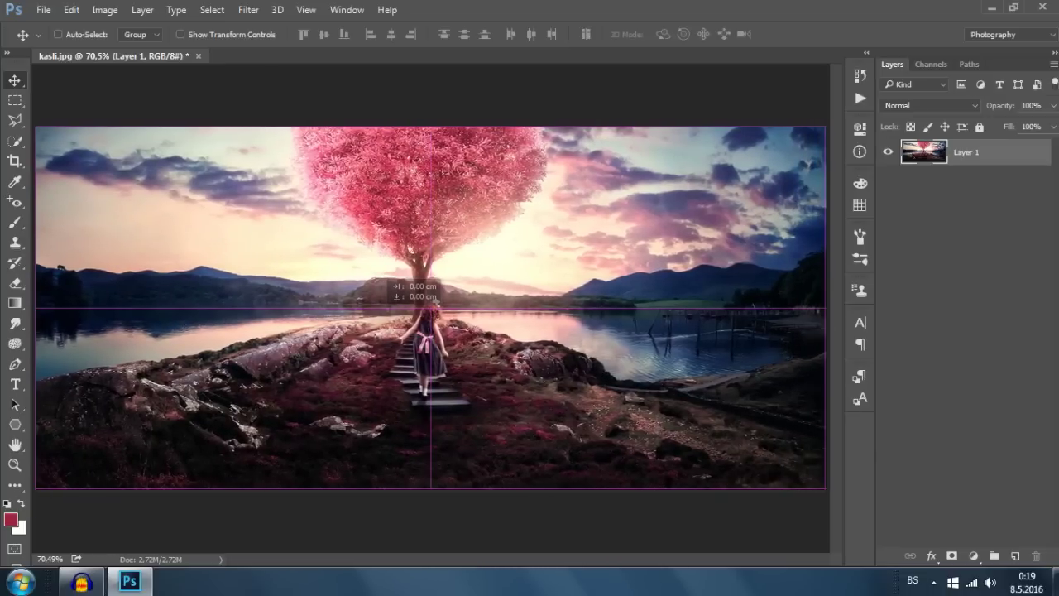
click(15, 100)
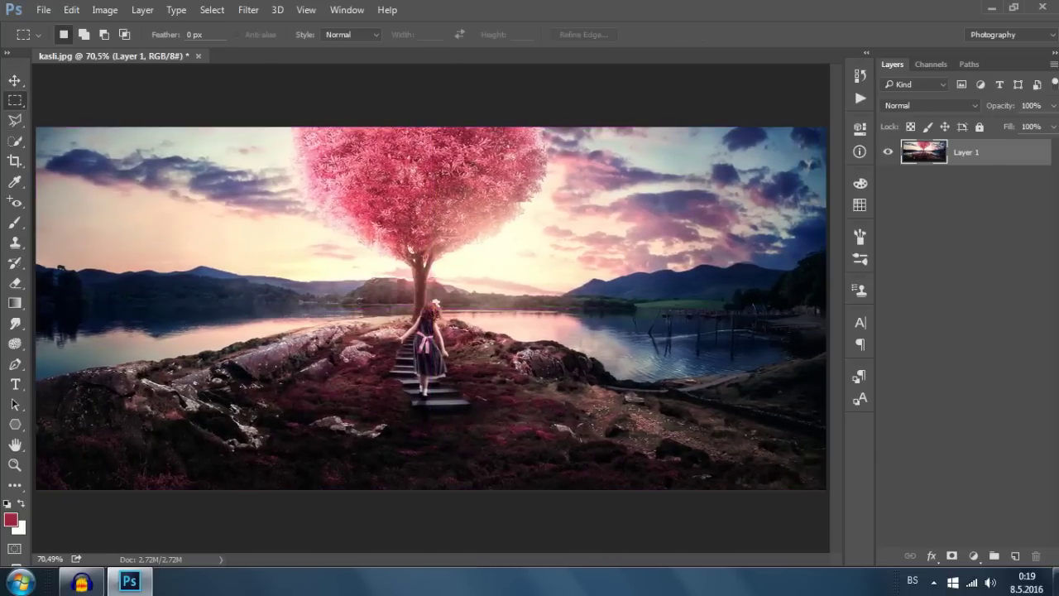
- Marquee the tree and girl, try a free transform, cancel it, and deselect
mouse_move(180, 190)
mouse_down()
mouse_move(469, 414)
mouse_move(583, 451)
mouse_up()
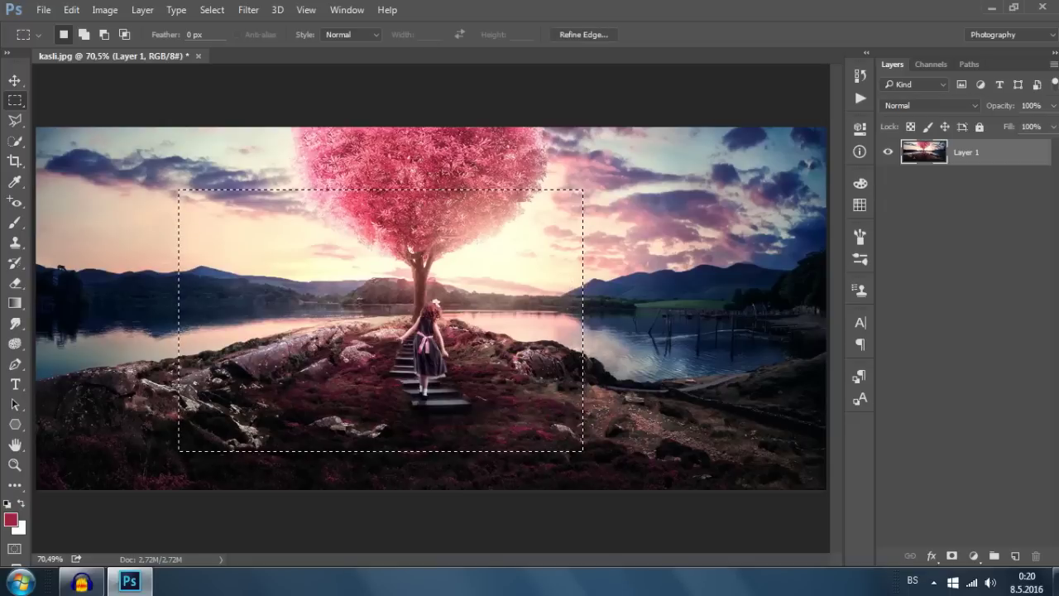
key(ctrl+t)
mouse_move(479, 324)
mouse_down()
mouse_move(529, 311)
mouse_move(476, 300)
mouse_up()
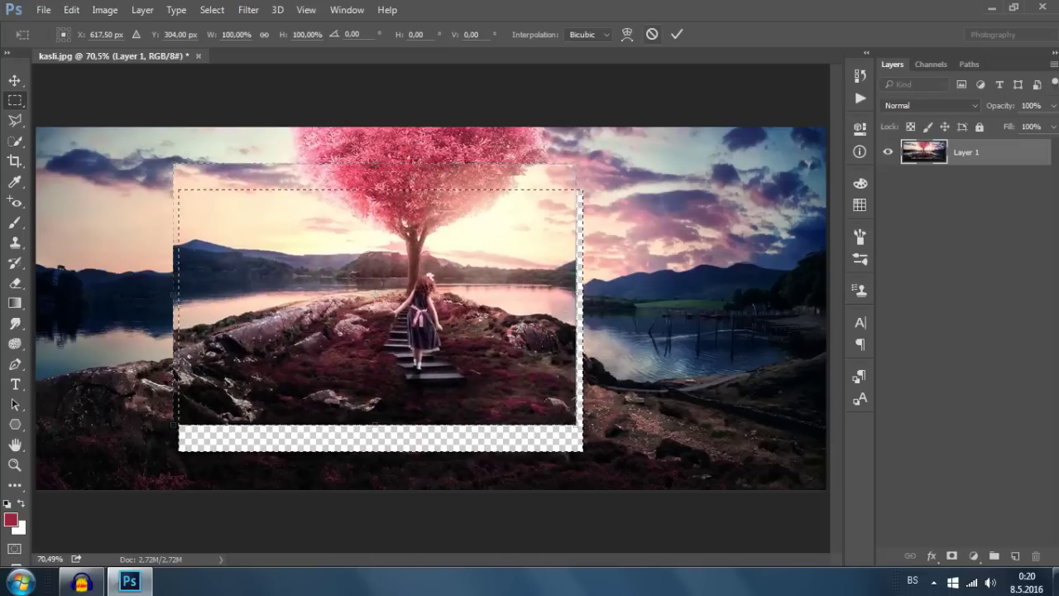
key(Escape)
key(ctrl+d)
- Try an elliptical selection and a single-row selection, clearing each
right_click(15, 100)
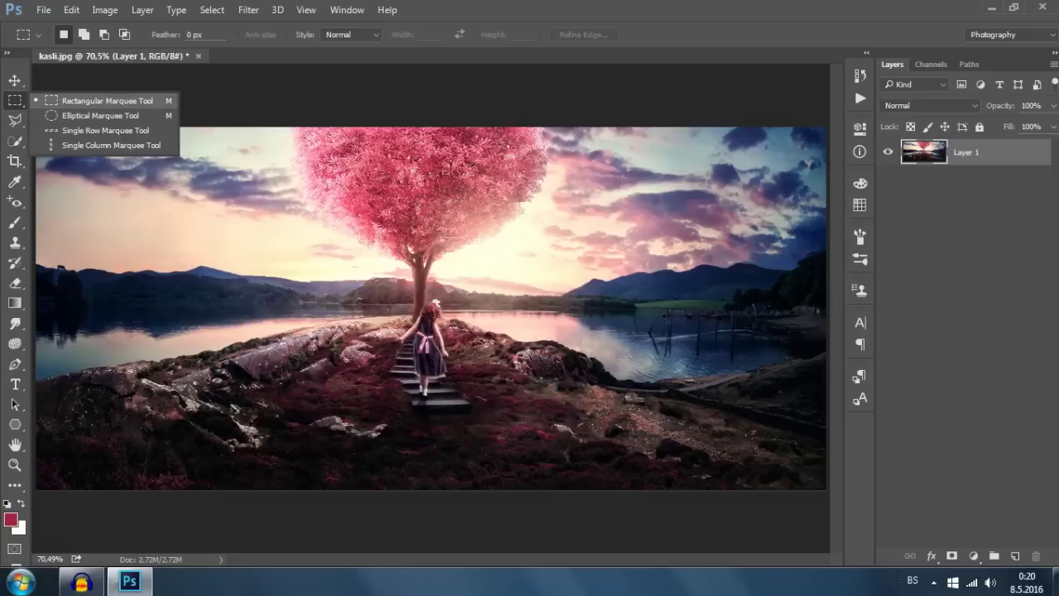
click(74, 120)
mouse_move(430, 308)
mouse_down()
mouse_move(551, 379)
mouse_move(600, 356)
mouse_up()
key(ctrl+d)
right_click(15, 100)
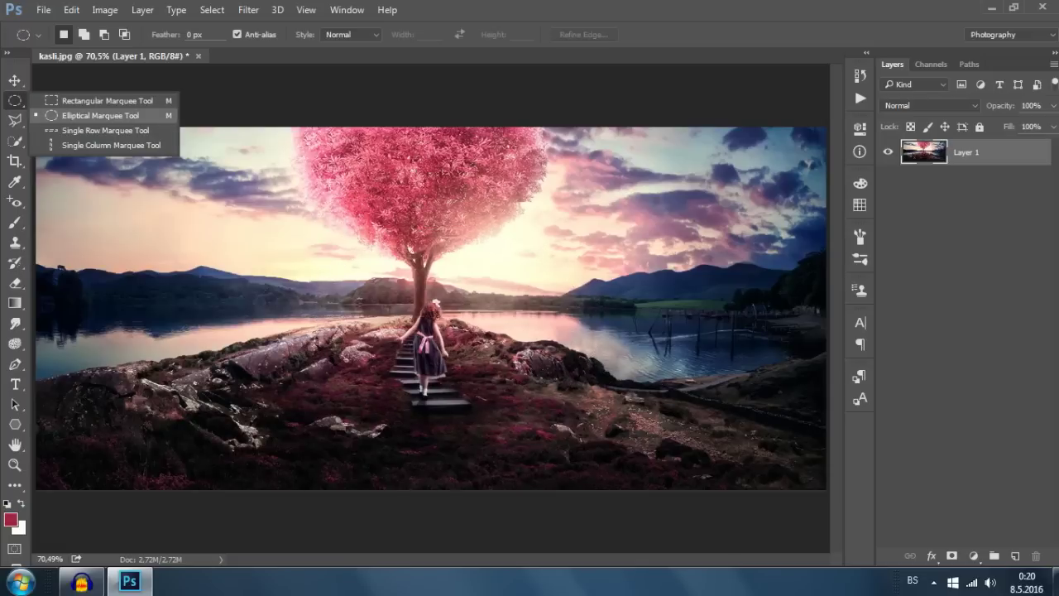
click(106, 130)
click(431, 305)
key(ctrl+d)
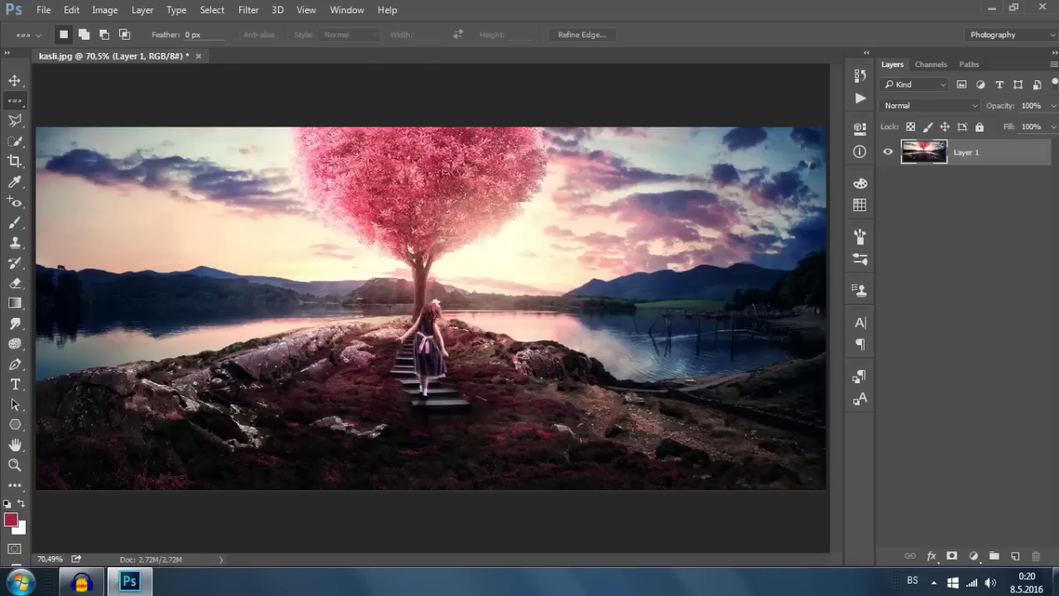
- Make a one-pixel single-column selection on the left of the image
right_click(15, 101)
key(Escape)
right_click(15, 100)
click(91, 149)
click(170, 306)
right_click(15, 120)
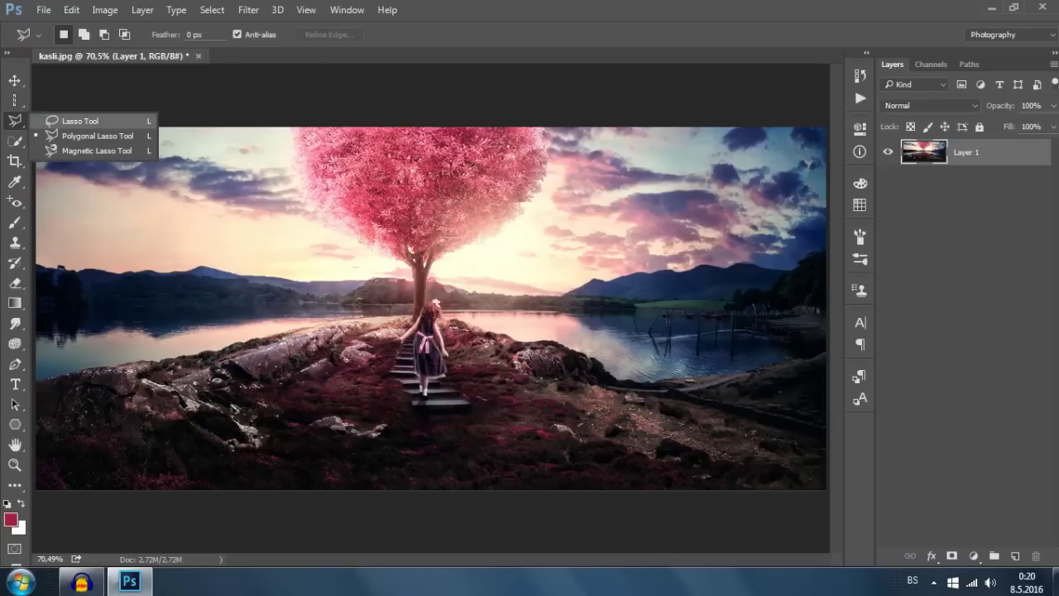
- Draw freehand lasso selections around the tree and the girl, clearing each
click(66, 120)
drag(257, 318, 424, 212)
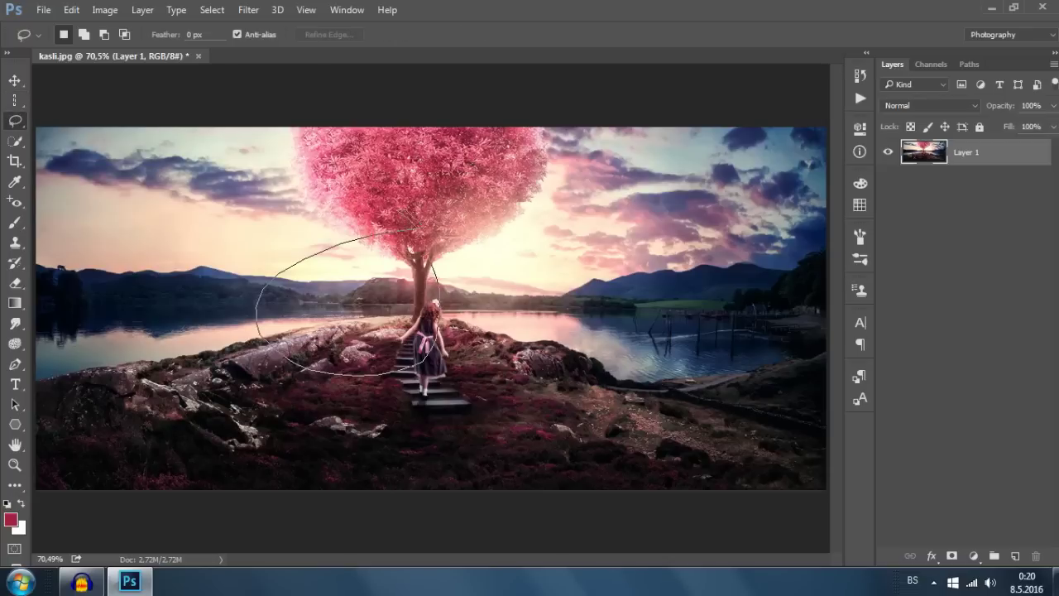
key(ctrl+d)
mouse_move(434, 327)
mouse_down()
mouse_move(579, 244)
mouse_move(616, 331)
mouse_move(439, 331)
mouse_up()
key(ctrl+d)
- Build a Polygonal Lasso selection, trim it to a triangle, then deselect
right_click(15, 120)
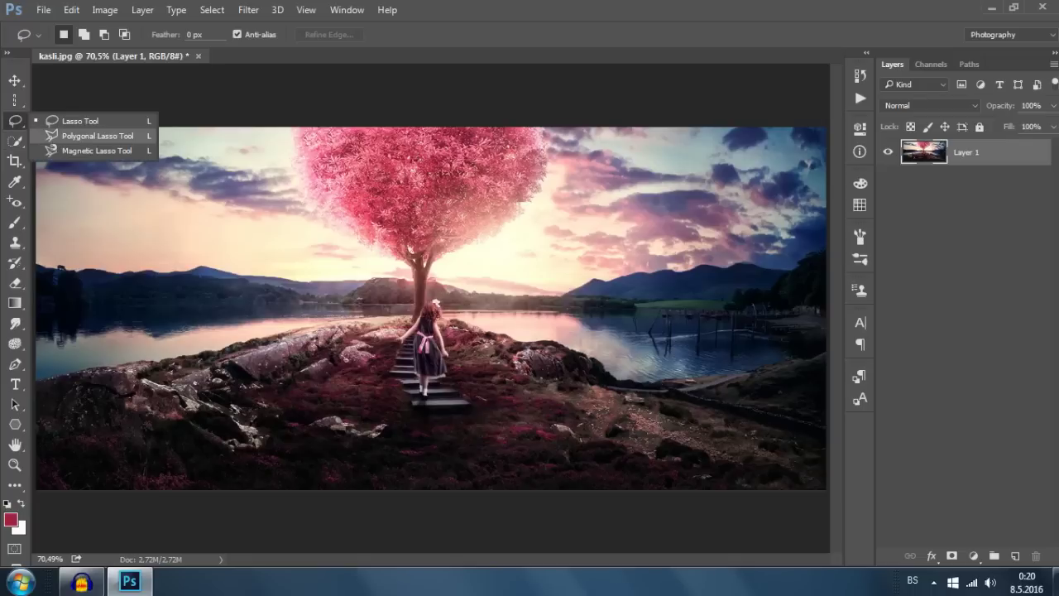
click(97, 136)
click(192, 202)
click(576, 178)
click(607, 315)
click(423, 387)
click(253, 381)
click(182, 317)
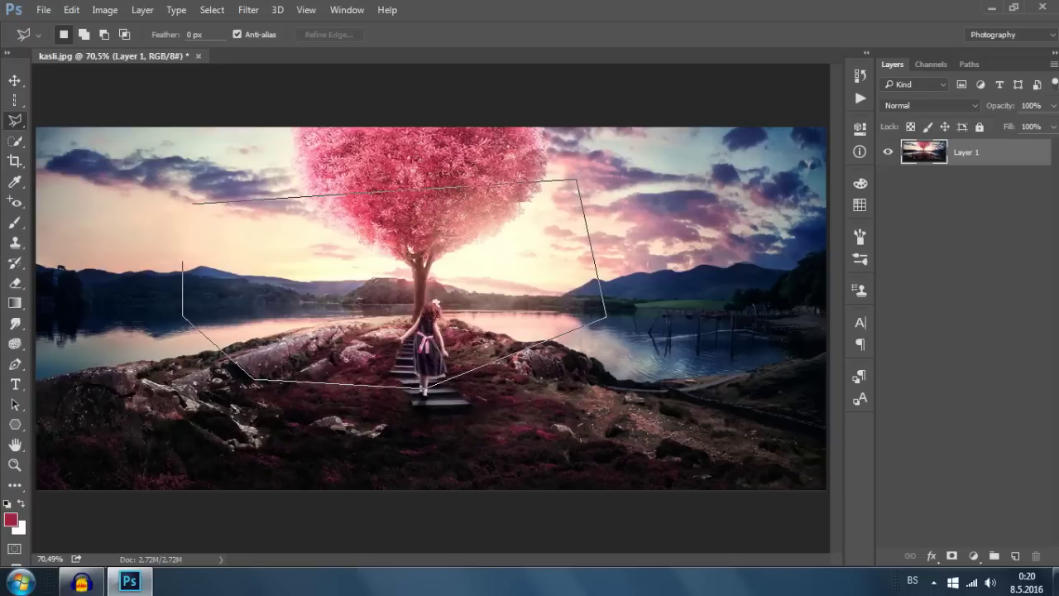
key(BackSpace)
key(BackSpace)
key(BackSpace)
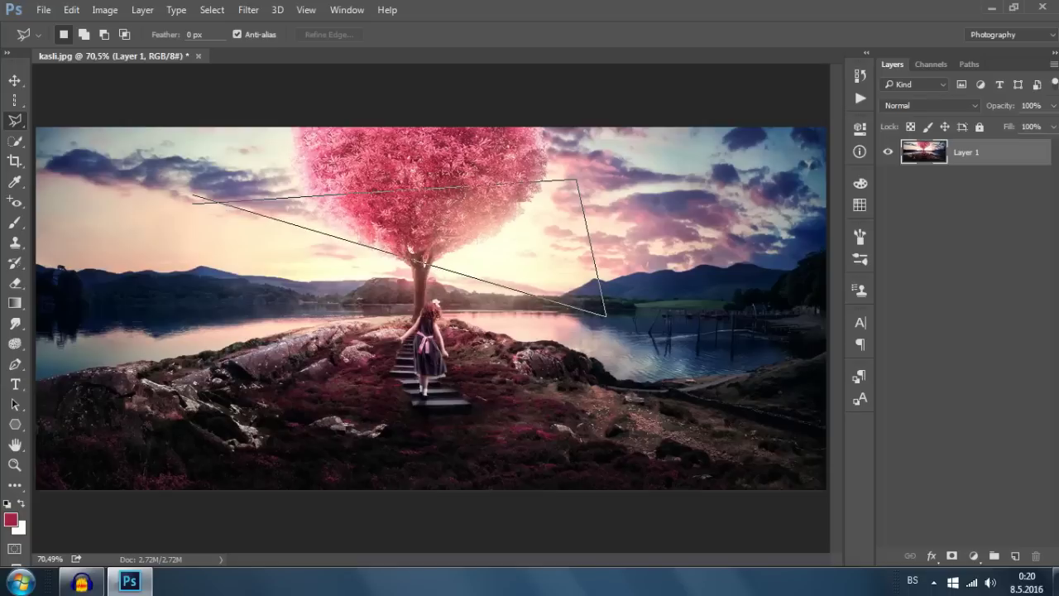
click(192, 203)
key(ctrl+d)
- Try a Magnetic Lasso path along the horizon, then cancel it
right_click(14, 120)
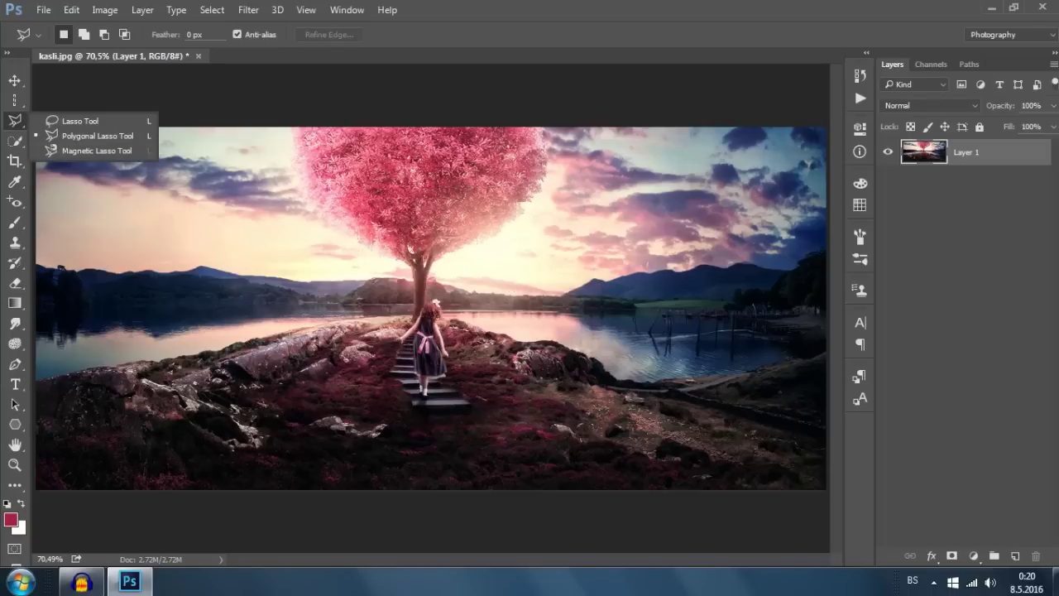
click(83, 147)
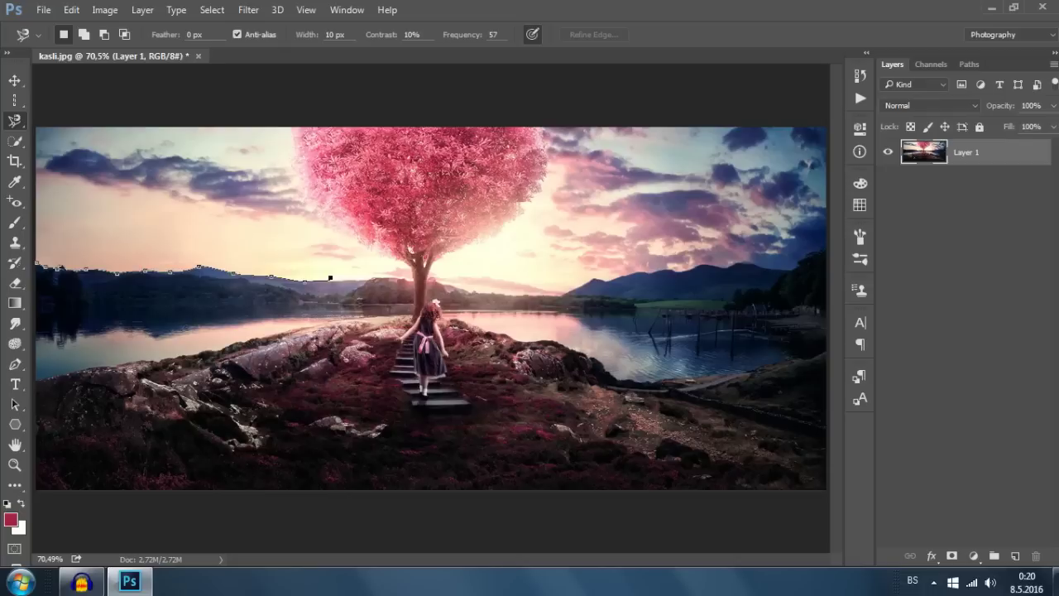
key(Escape)
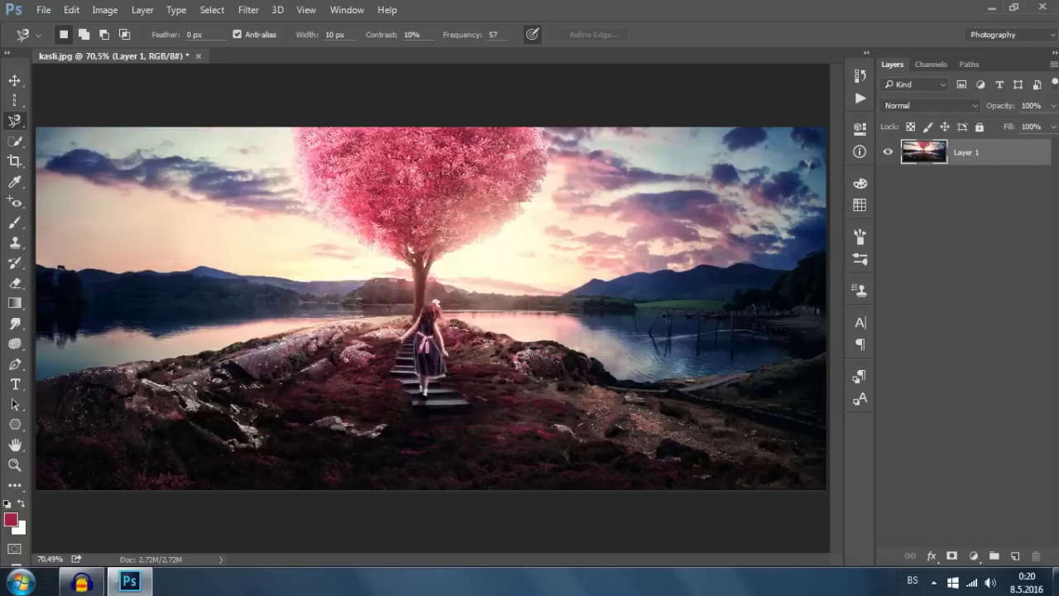
click(15, 141)
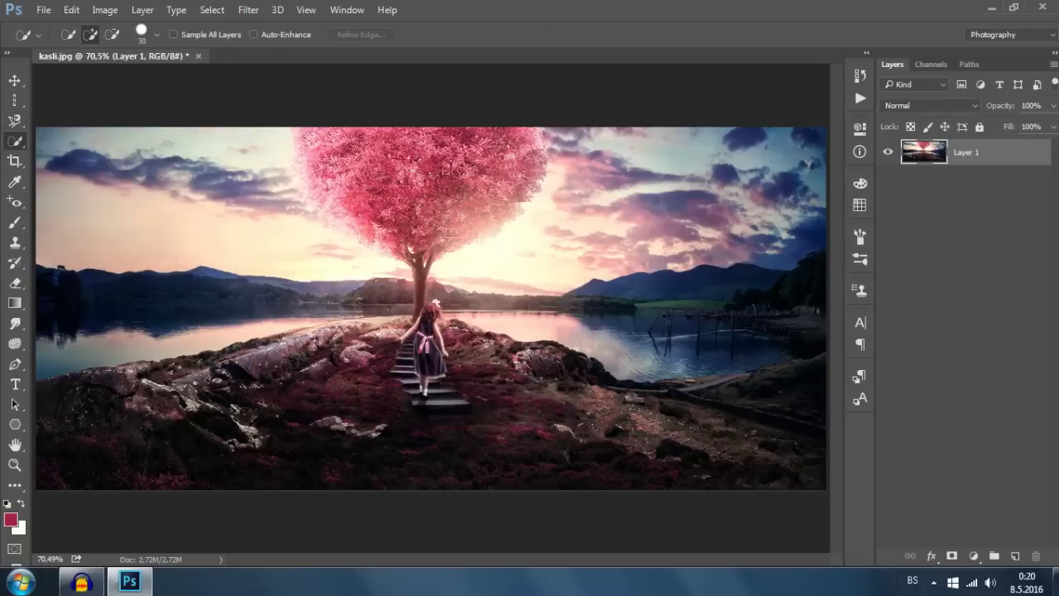
- Quick-select the sky and tree canopy, then deselect
right_click(15, 140)
key(Escape)
drag(83, 236, 389, 252)
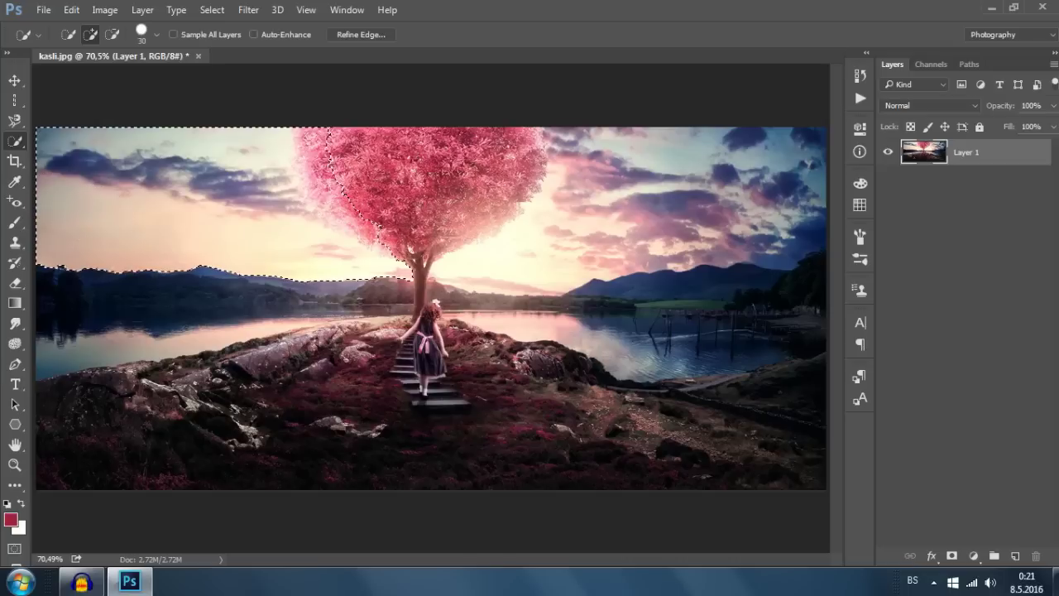
key(ctrl+d)
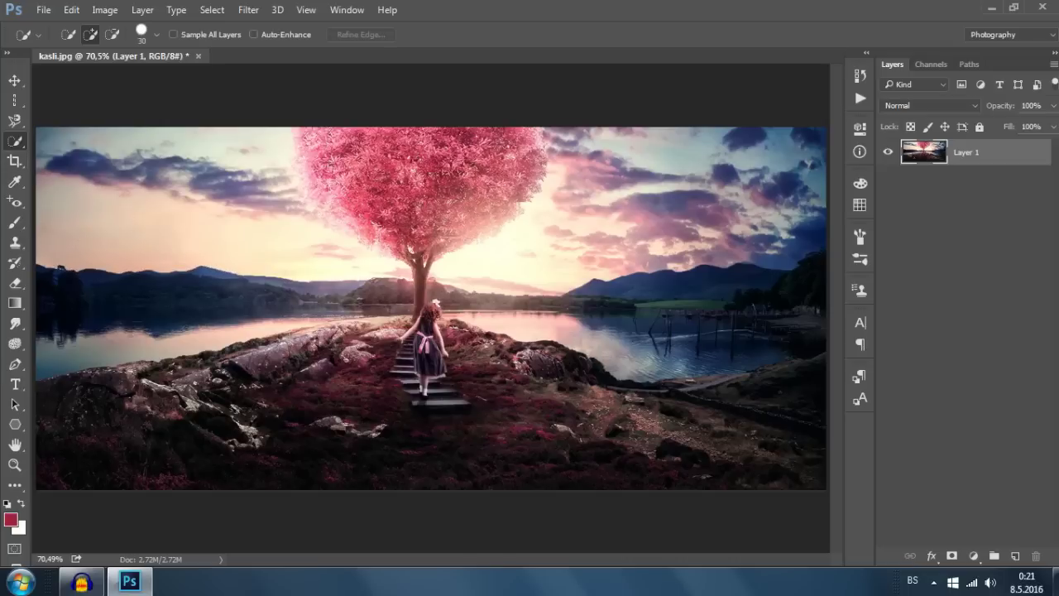
- Magic-wand select the left sky by colour, deselect, and target the Tolerance value
right_click(14, 141)
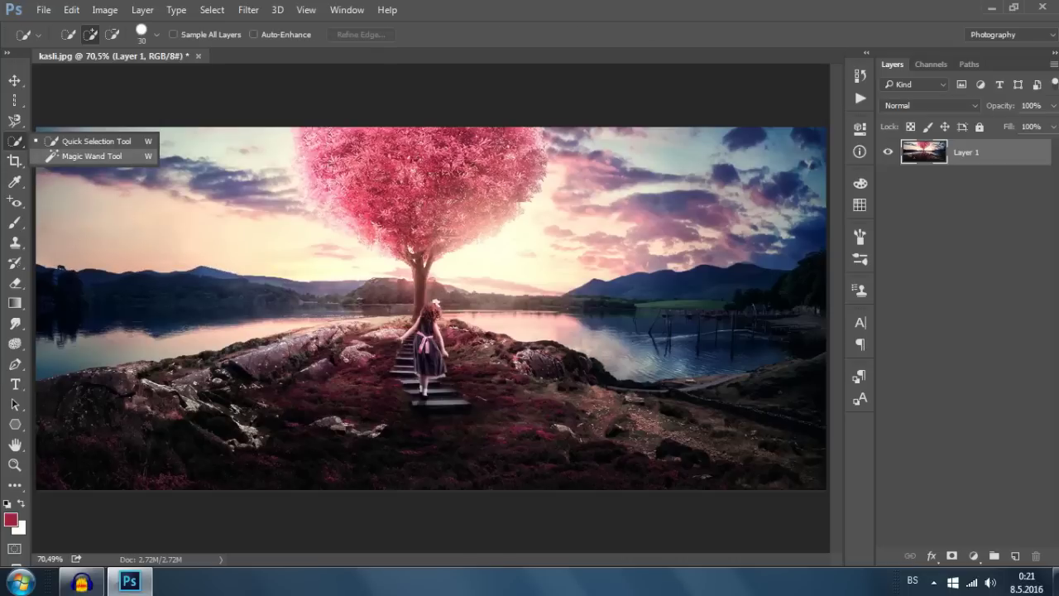
click(91, 156)
click(149, 223)
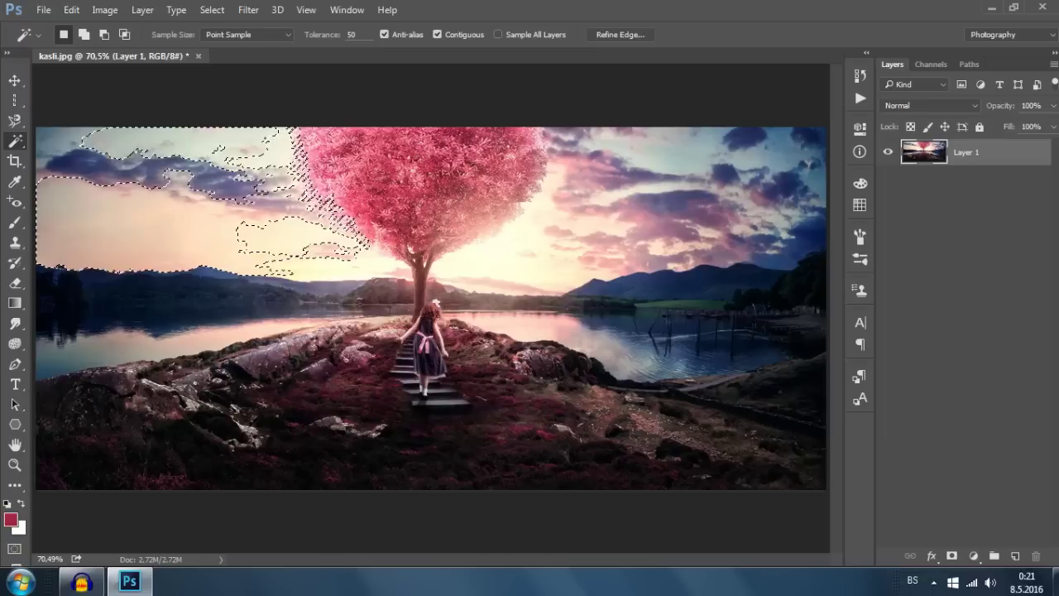
key(ctrl+d)
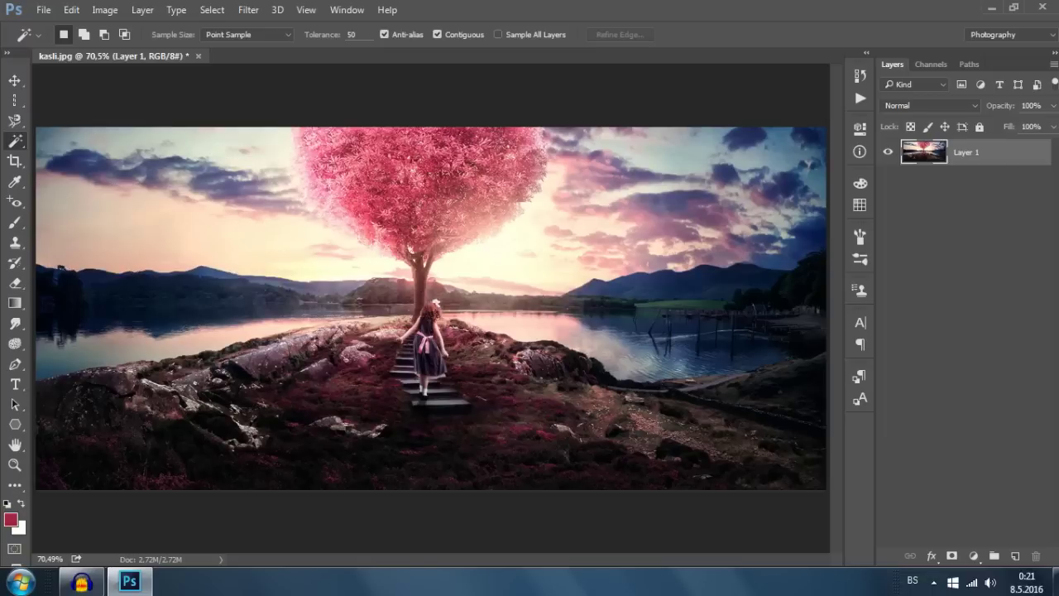
key(Return)
click(14, 161)
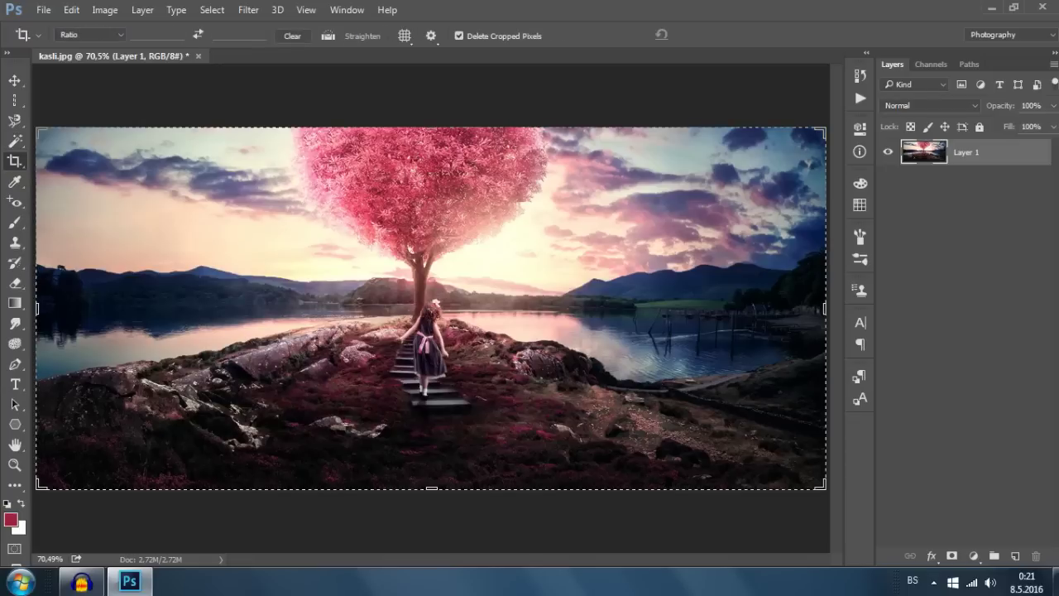
- Preview 1:1, 4:5 and 16:9 crop ratios, then cancel the crop
click(89, 34)
click(83, 85)
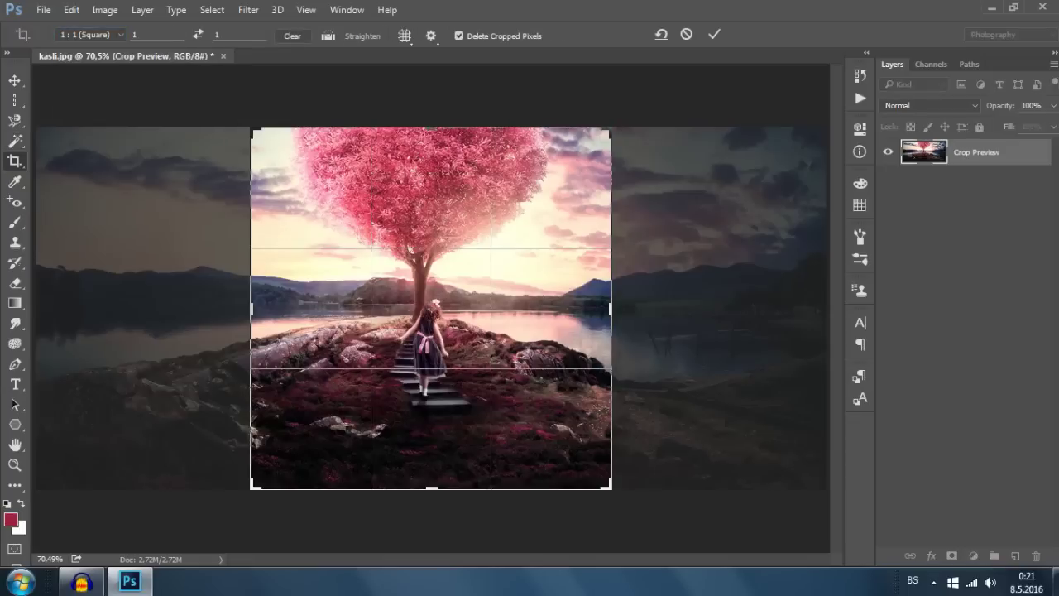
click(89, 35)
click(88, 95)
click(89, 35)
click(76, 123)
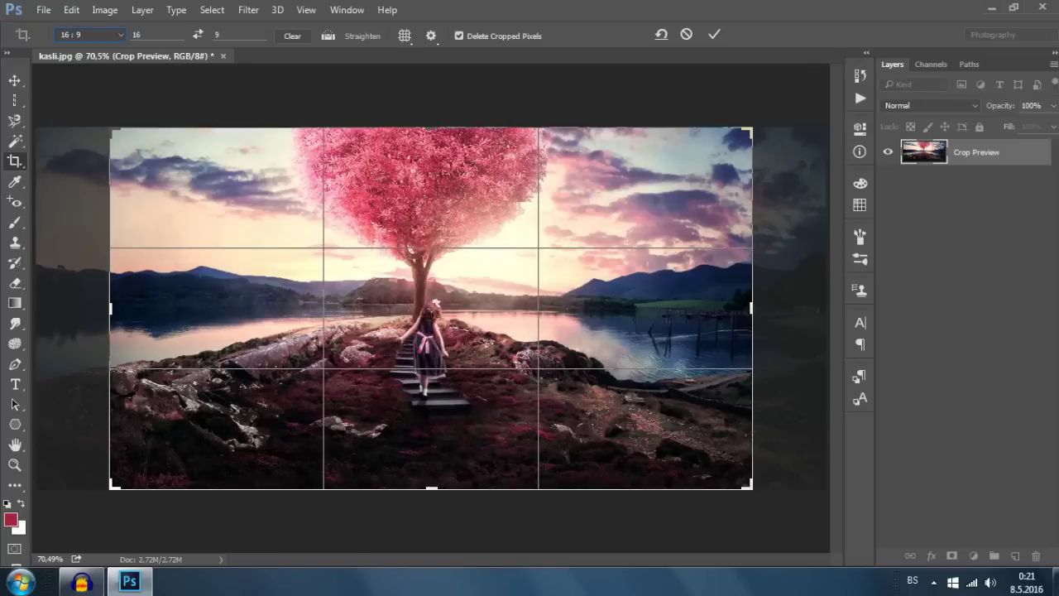
click(686, 34)
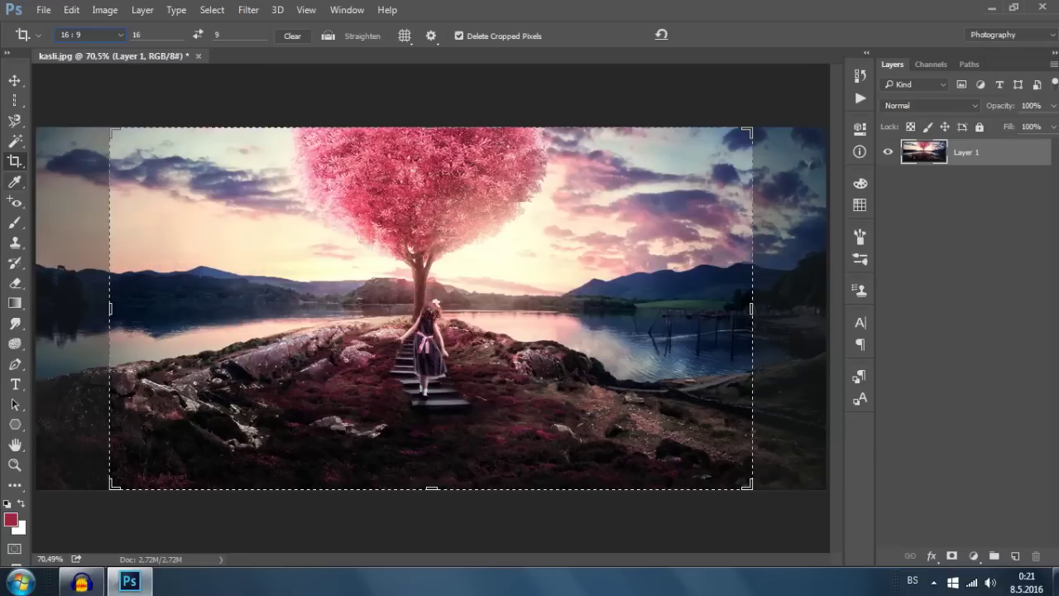
- Clear the crop ratio values, narrow the crop box, then cancel the crop
click(89, 35)
click(149, 35)
key(BackSpace)
key(Tab)
key(BackSpace)
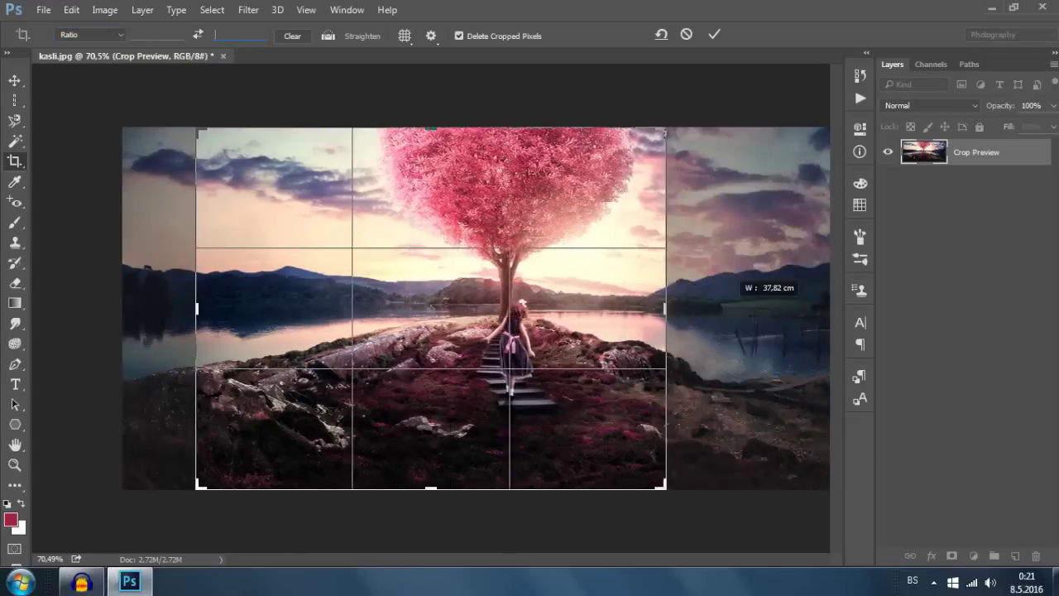
drag(753, 308, 621, 308)
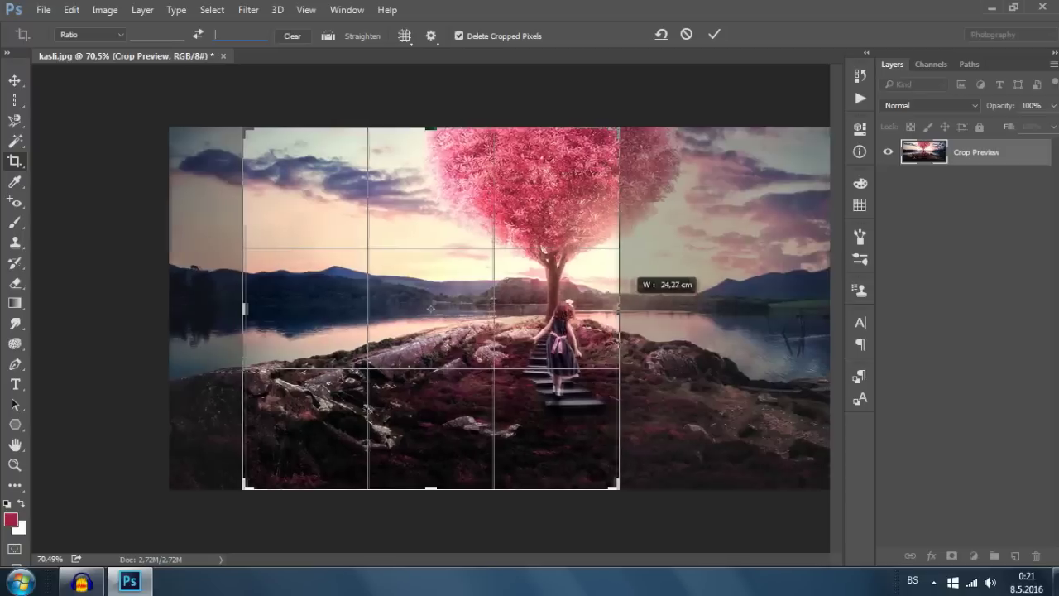
click(686, 34)
- Sample the pale left-sky peach tone as the foreground colour with the Eyedropper
key(i)
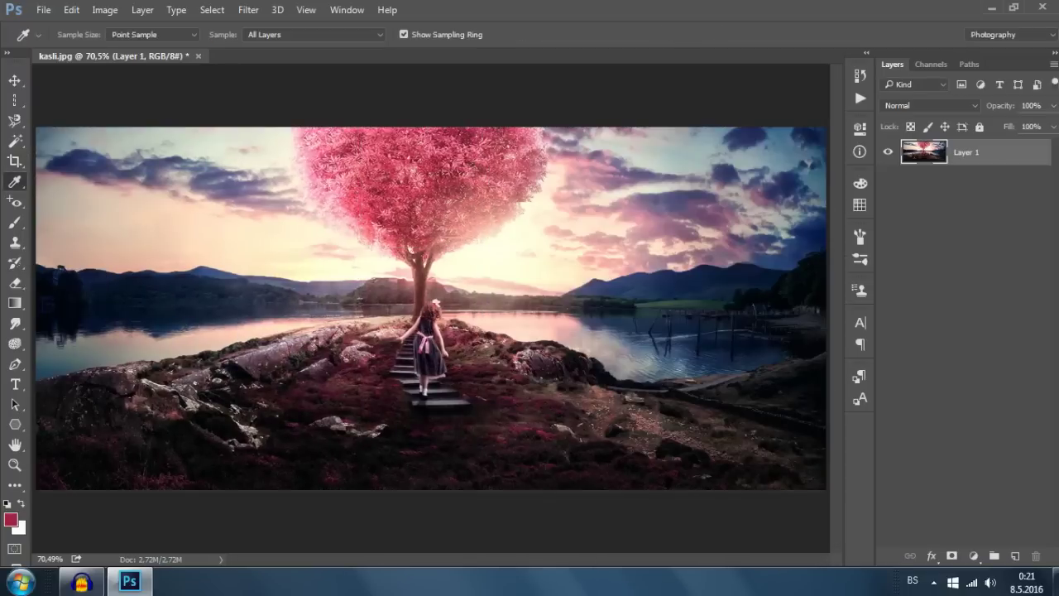
drag(114, 213, 137, 250)
click(15, 202)
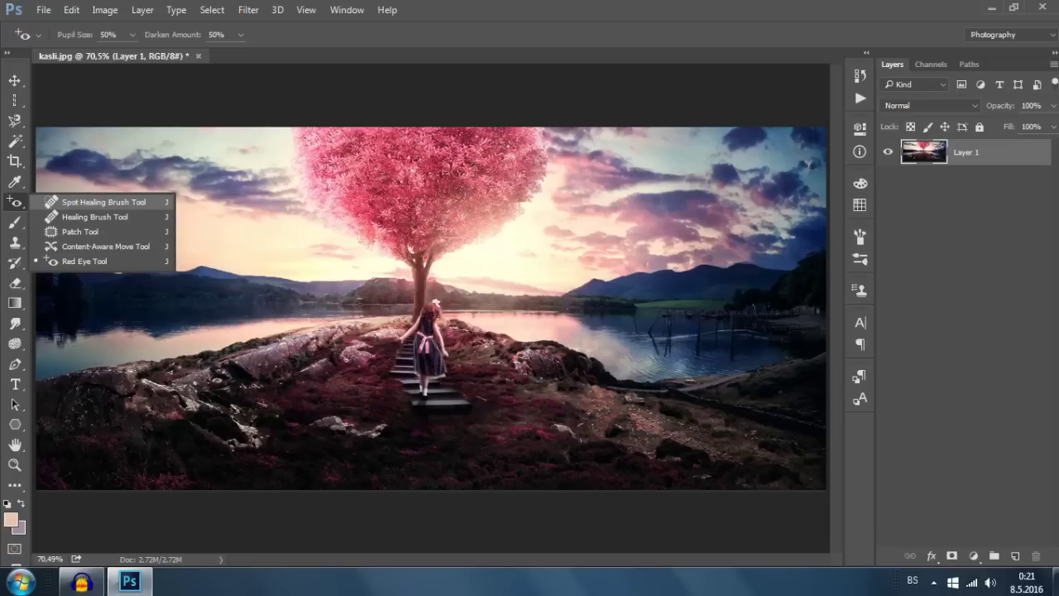
click(99, 202)
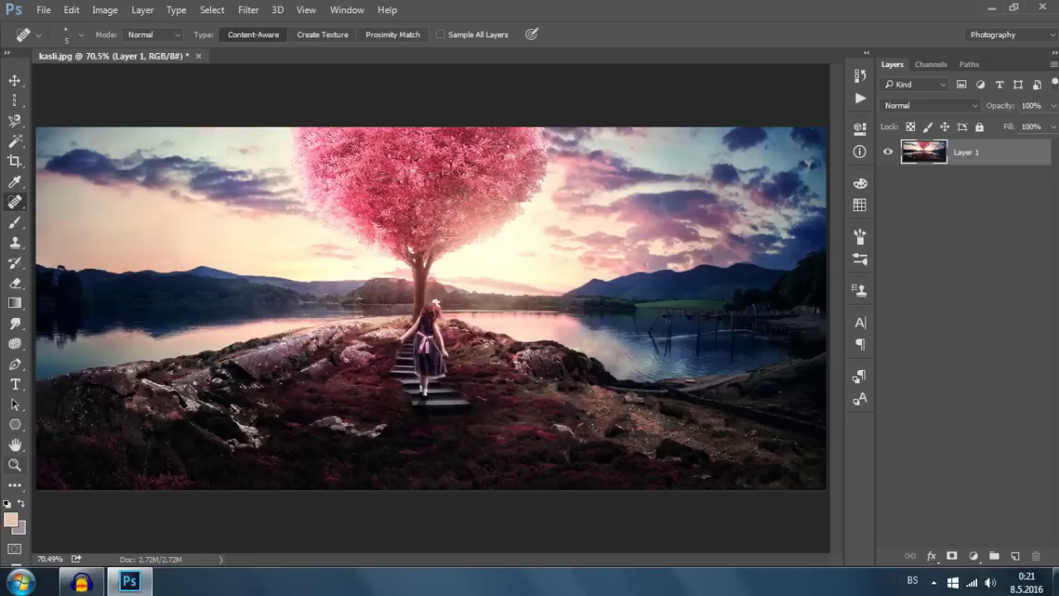
right_click(15, 202)
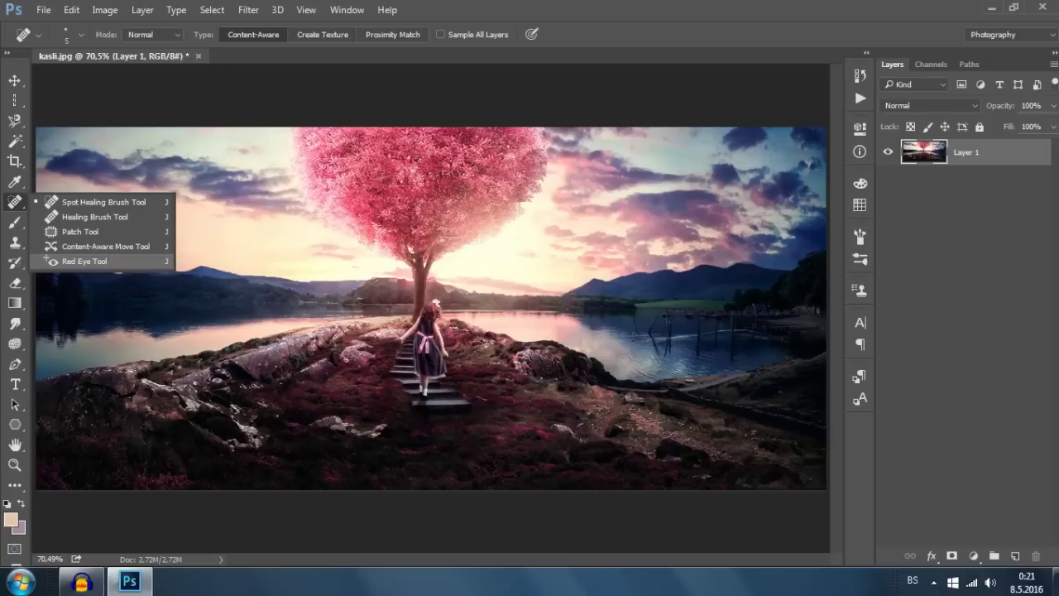
click(83, 261)
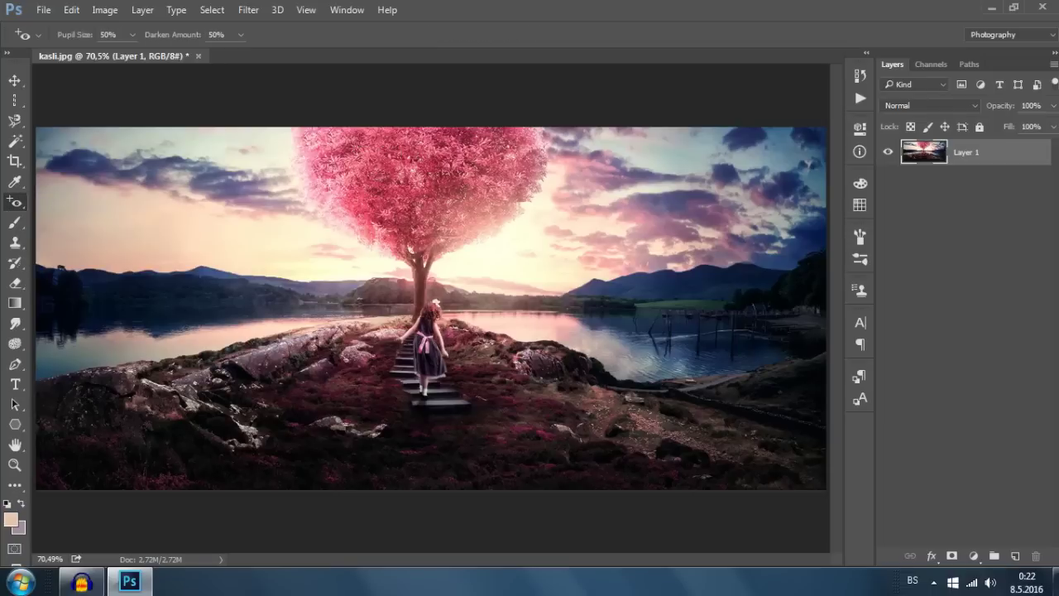
- Paint a beige brush stroke down the left side, then undo it
click(15, 222)
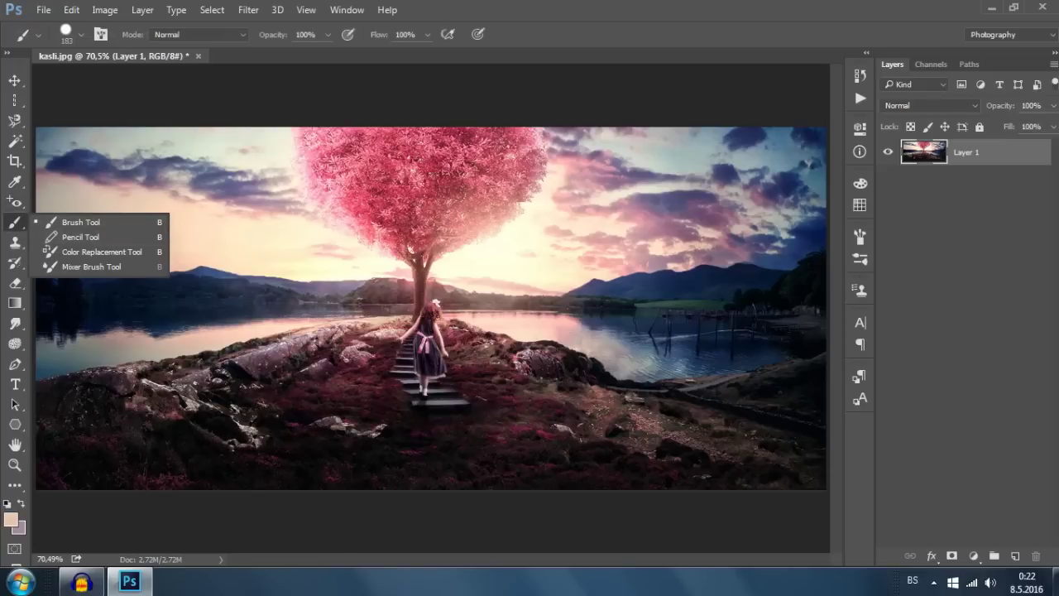
click(80, 222)
drag(195, 199, 253, 399)
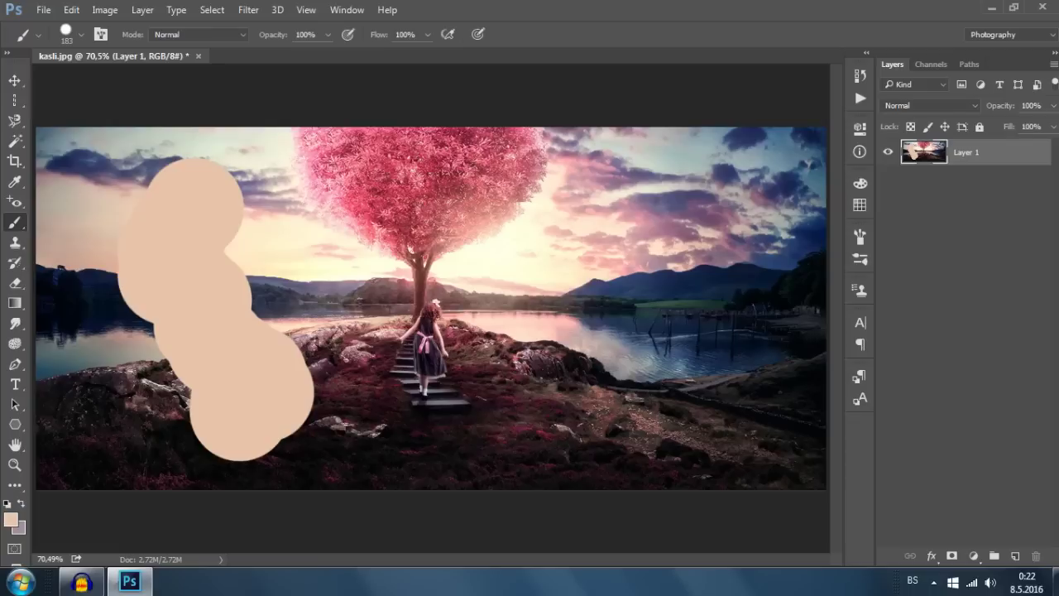
key(ctrl+z)
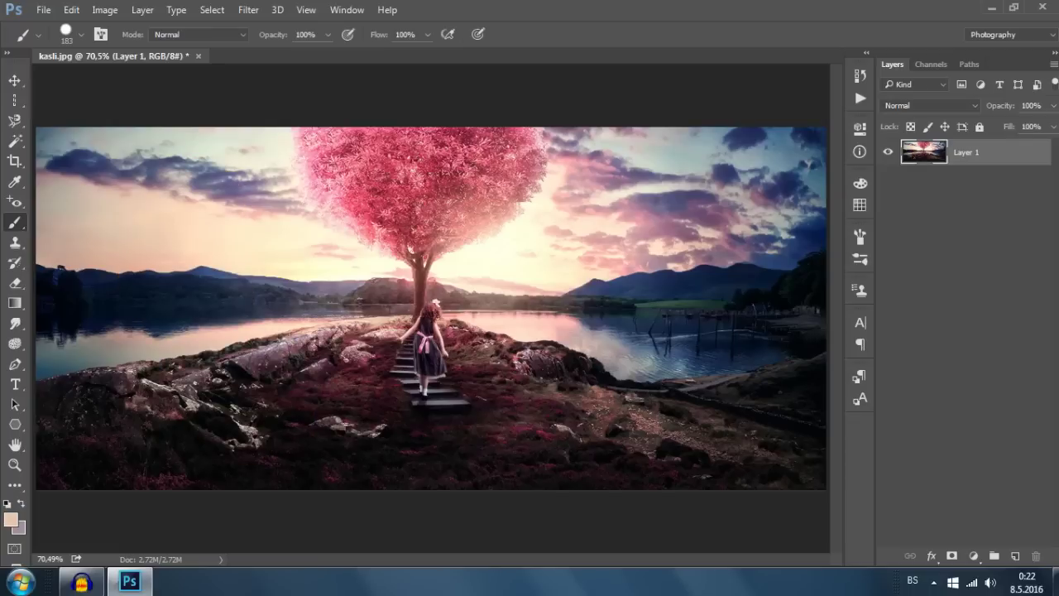
- Choose a bristle brush preset and enable Shape Dynamics with angle jitter
click(861, 237)
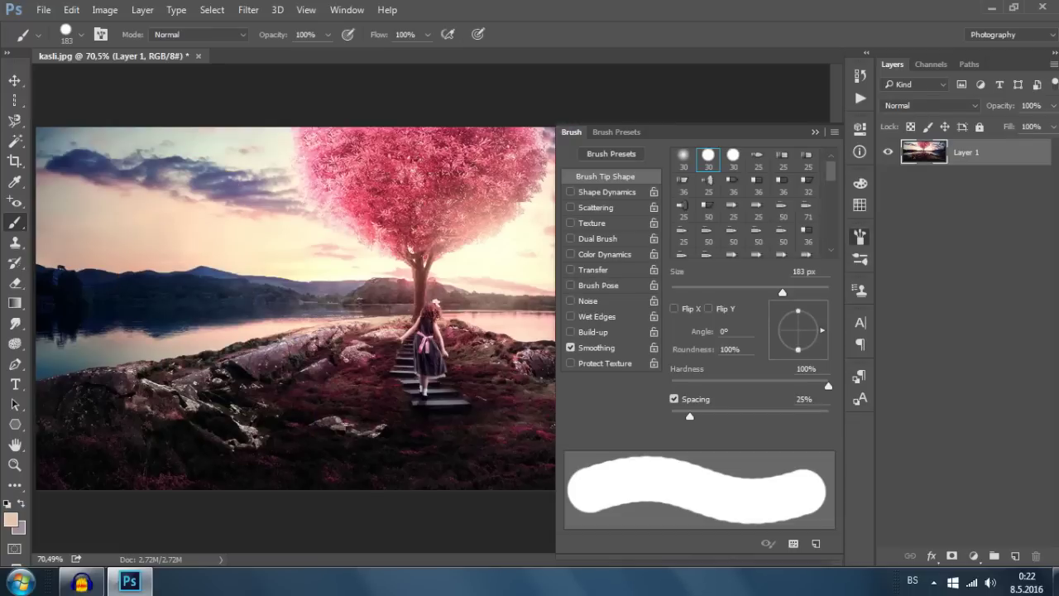
click(860, 258)
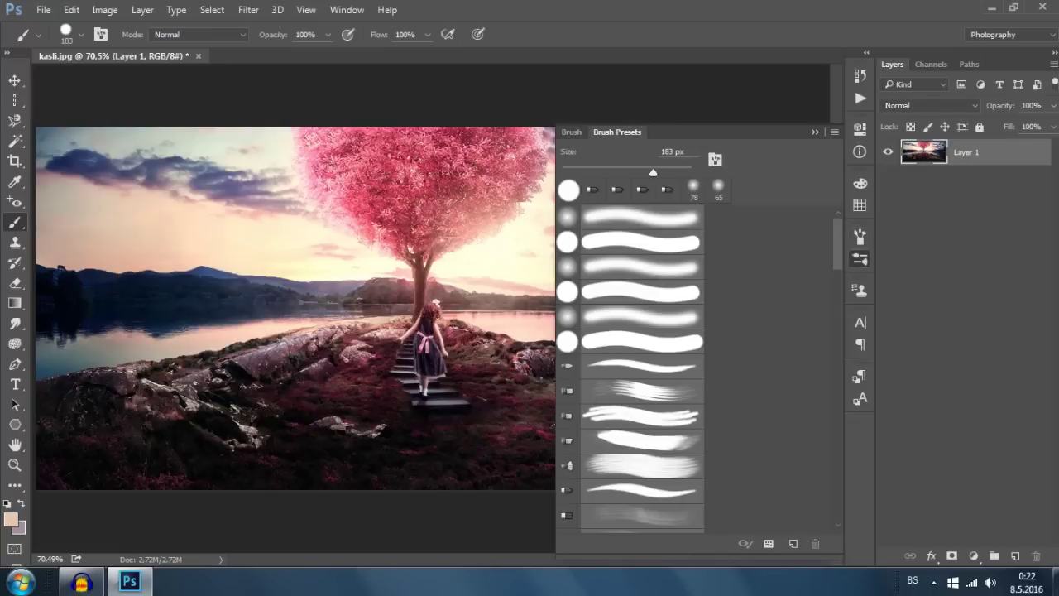
click(642, 391)
click(571, 131)
click(570, 192)
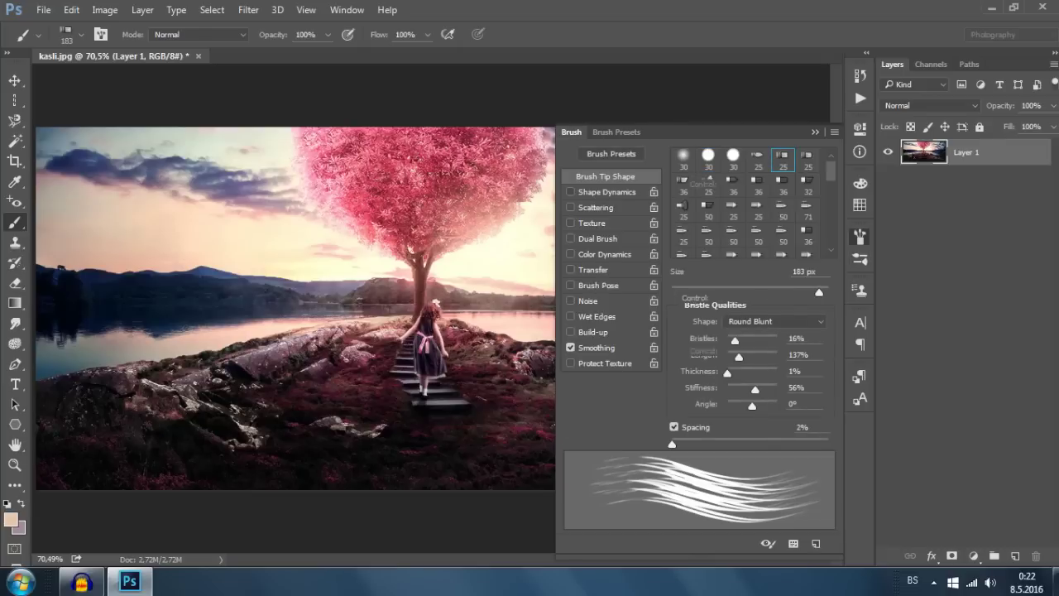
click(607, 191)
mouse_move(671, 283)
mouse_down()
mouse_move(721, 283)
mouse_move(675, 283)
mouse_up()
- Add 124% Scattering, paint a scattered stroke over the rocks, undo it, and collapse the Brush panel
click(570, 207)
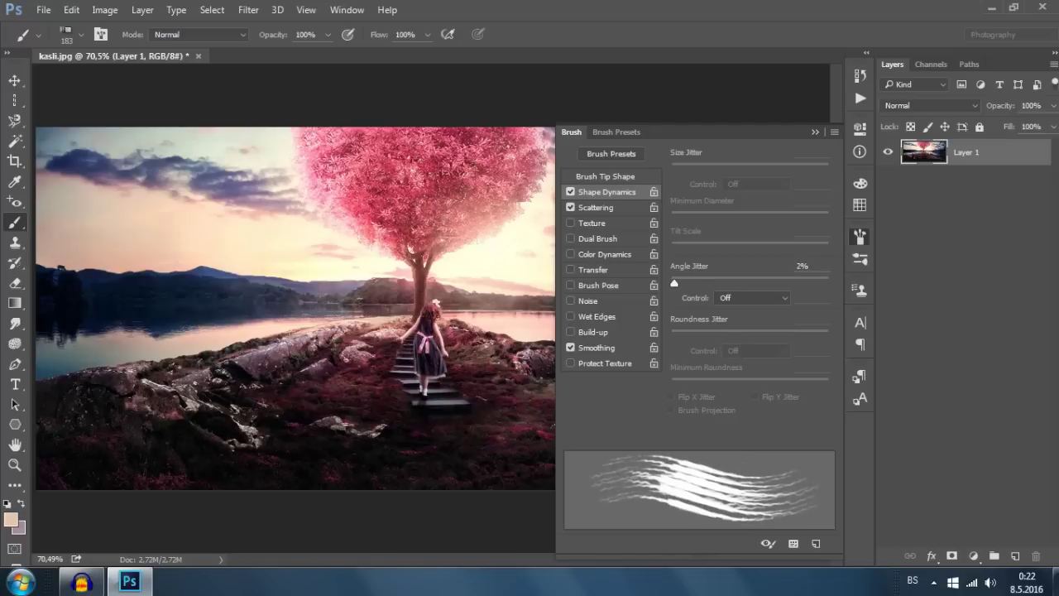
click(596, 207)
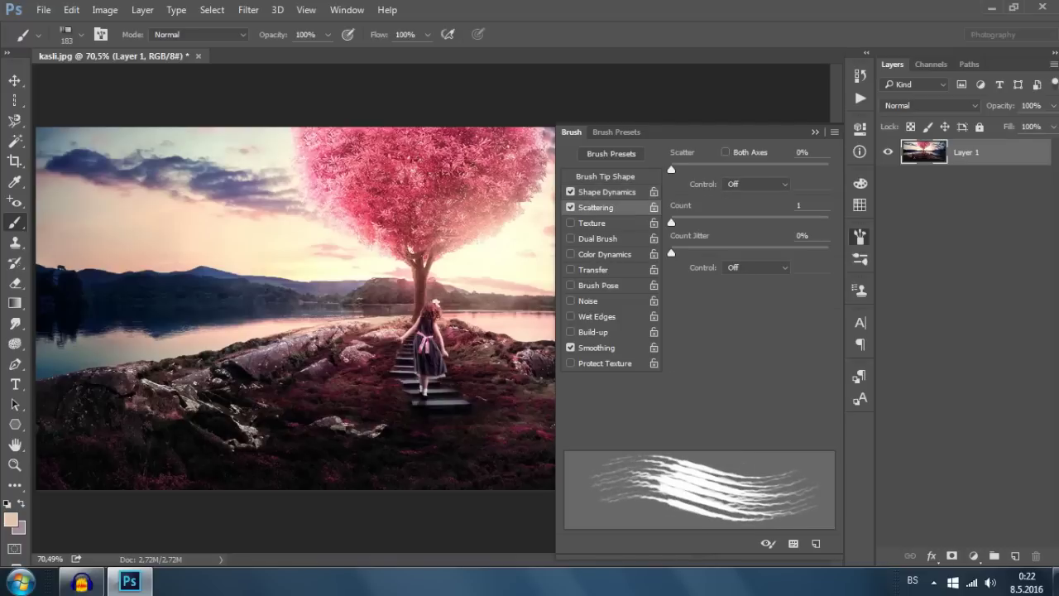
drag(672, 169, 691, 169)
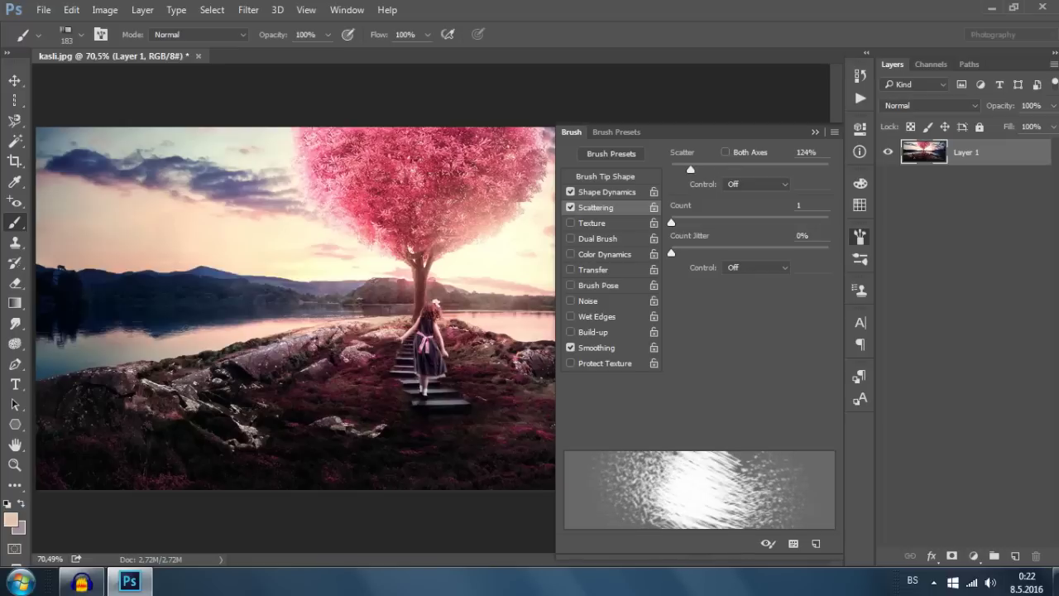
drag(414, 240, 307, 389)
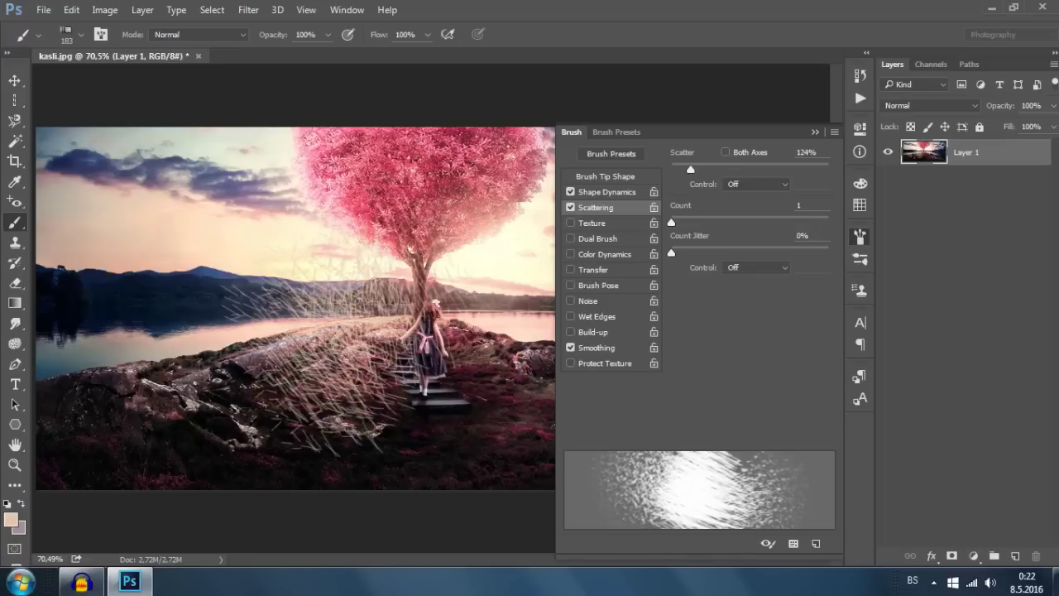
key(ctrl+z)
click(815, 132)
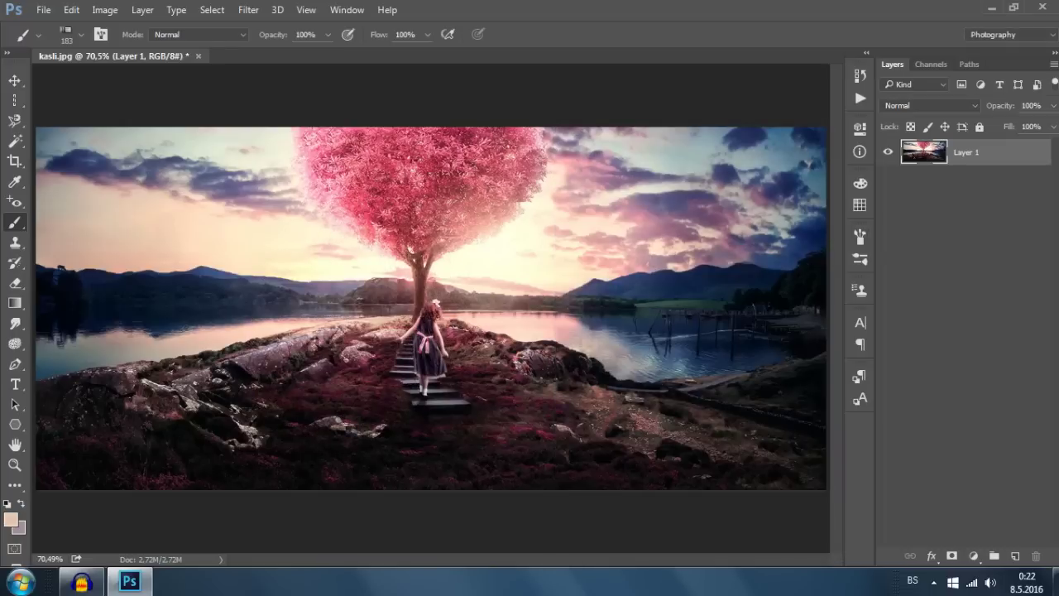
- Draw thin and thick Pencil strokes near the mountains, undoing each
right_click(15, 222)
click(91, 233)
mouse_move(146, 272)
mouse_down()
mouse_move(184, 300)
mouse_move(182, 321)
mouse_up()
key(ctrl+z)
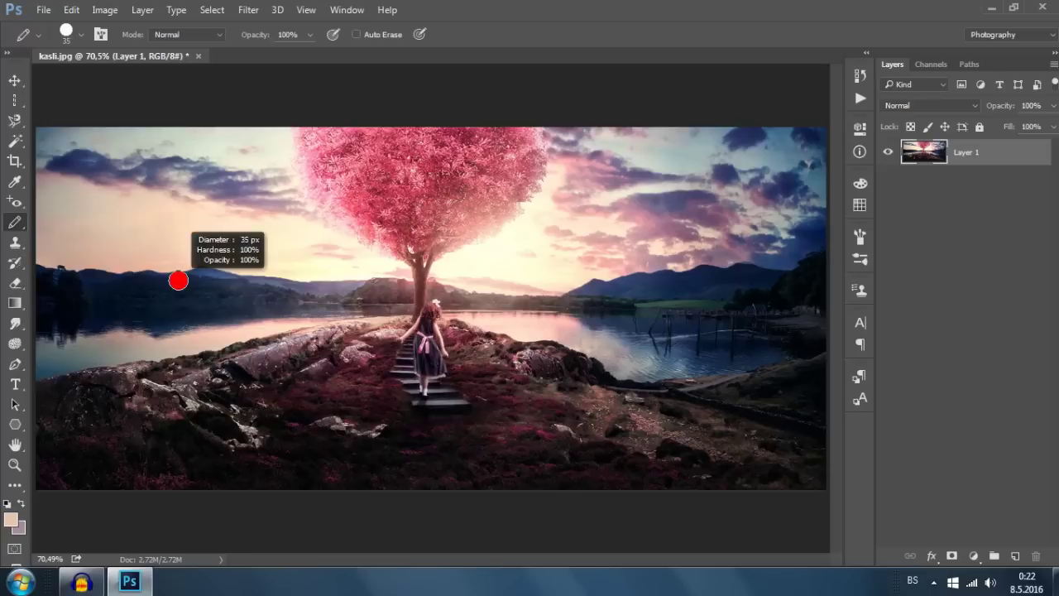
drag(186, 222, 244, 418)
key(ctrl+z)
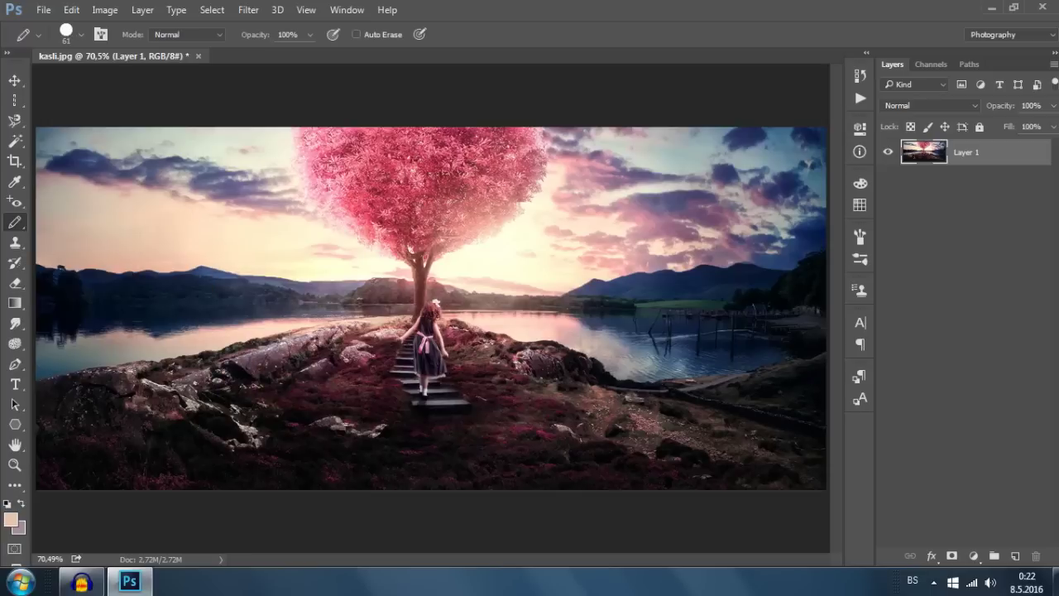
- Switch to Clone Stamp and review the stamp and healing tool variants
key(s)
right_click(15, 242)
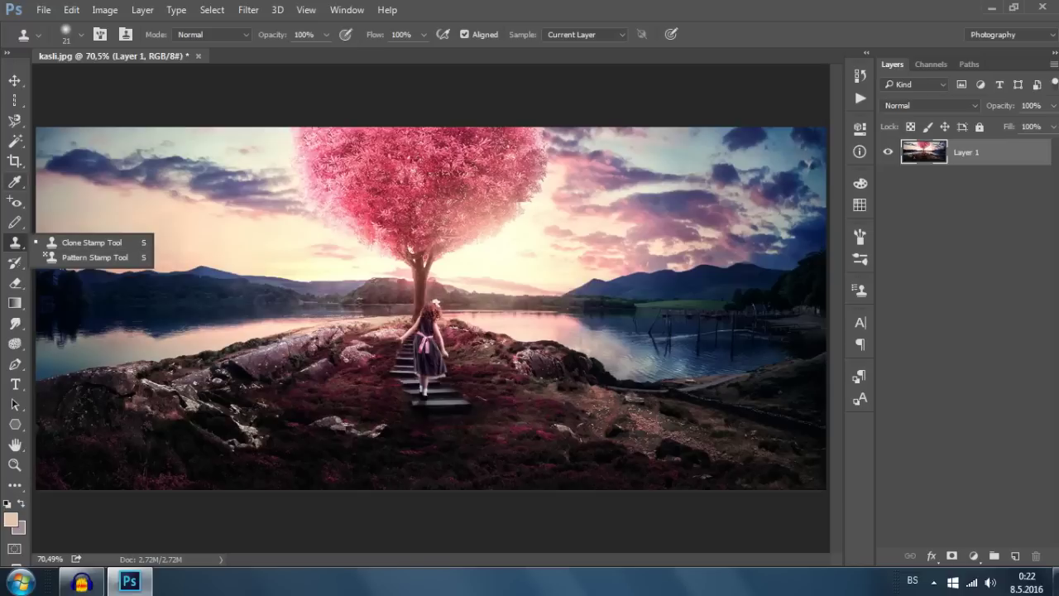
right_click(15, 202)
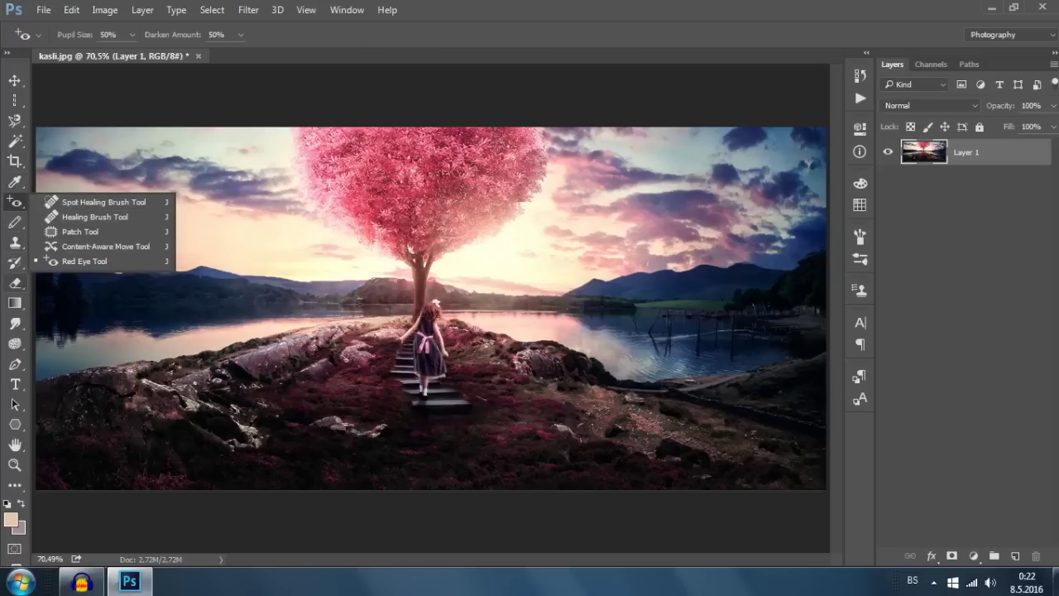
- Erase a soft patch of the left sky with the Eraser, then undo it
click(15, 282)
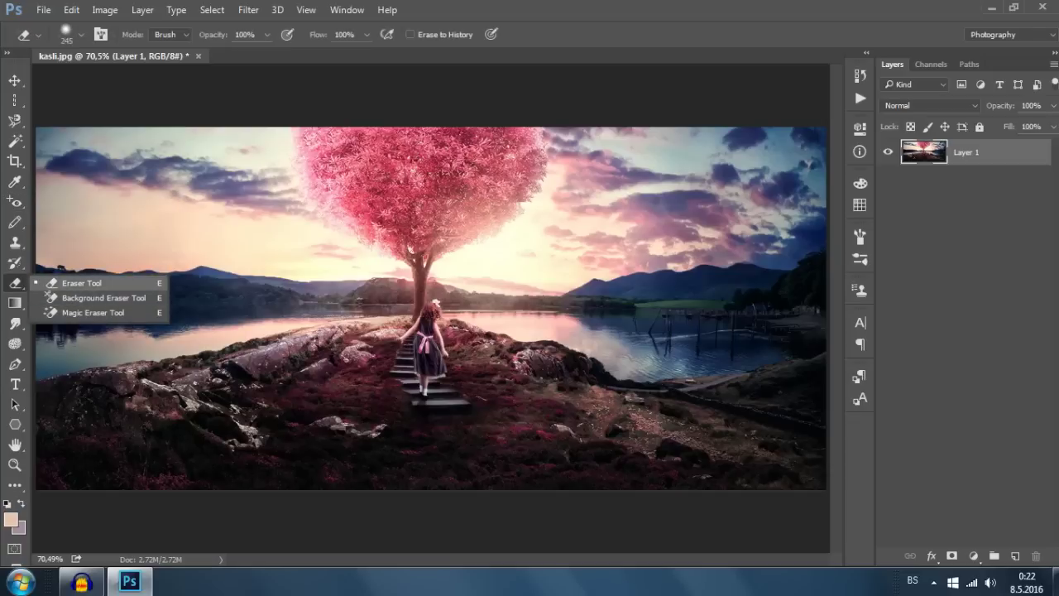
drag(125, 207, 190, 322)
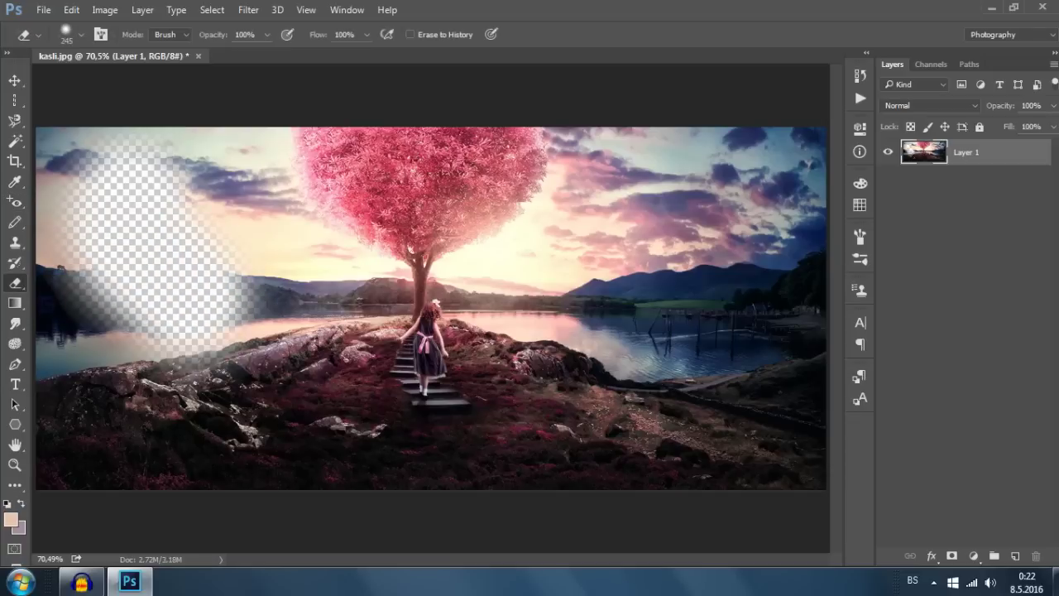
key(ctrl+z)
click(15, 303)
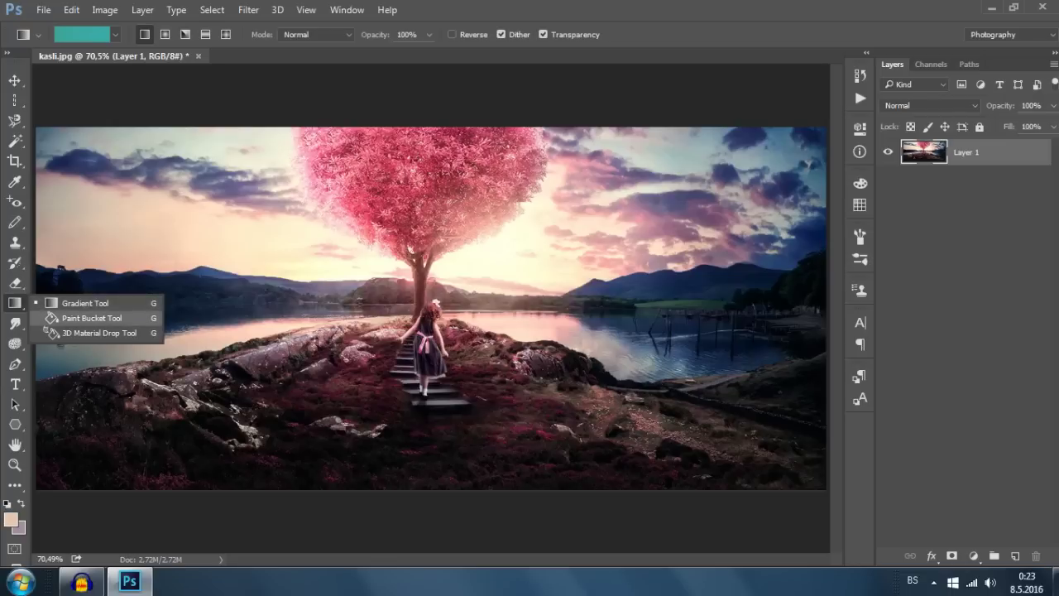
- Fill the light left sky with peach using the Paint Bucket, undoing and redoing it
click(91, 318)
click(165, 232)
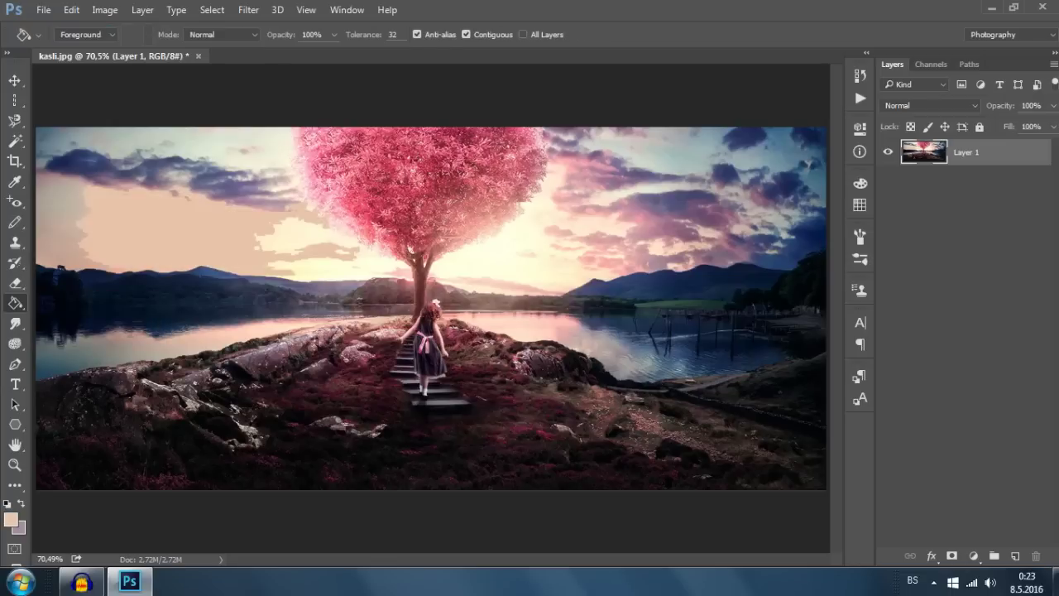
key(ctrl+z)
key(ctrl+z)
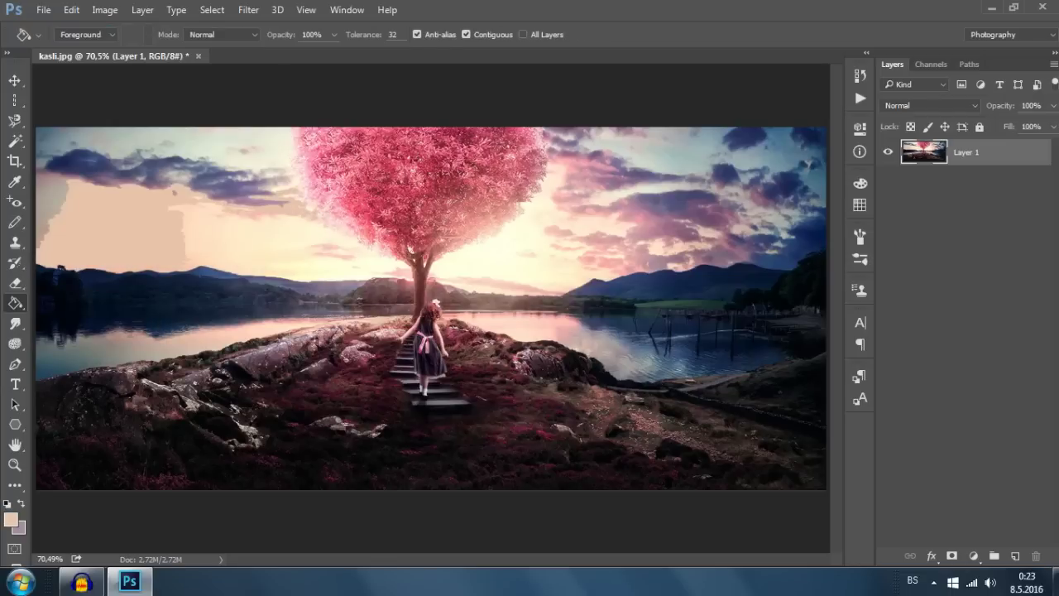
- Drag teal gradients across the image with the Gradient tool, undoing them
key(ctrl+z)
right_click(15, 302)
click(83, 303)
drag(129, 203, 327, 281)
key(ctrl+z)
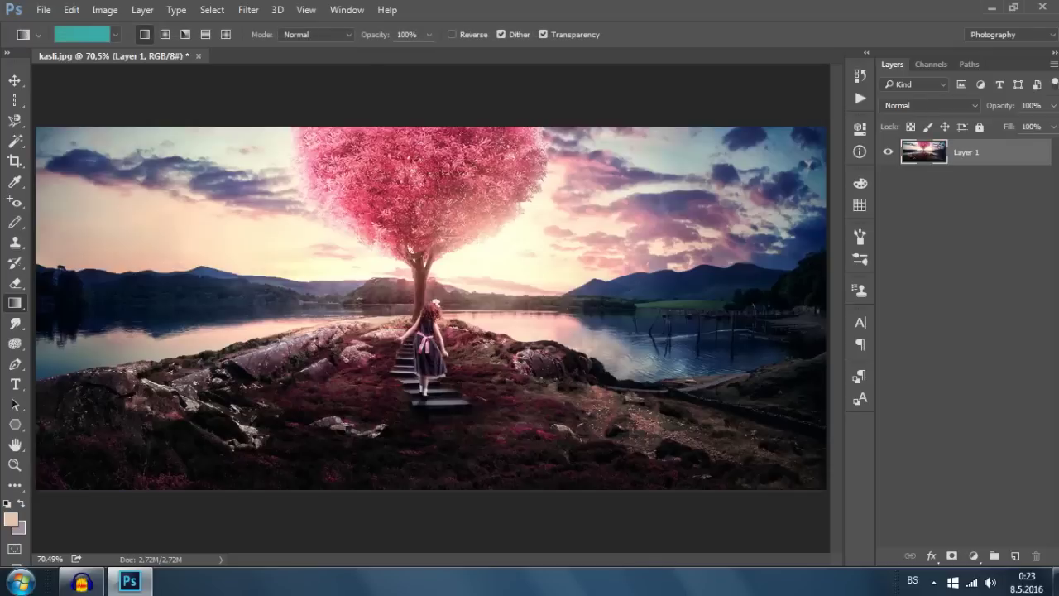
key(ctrl+z)
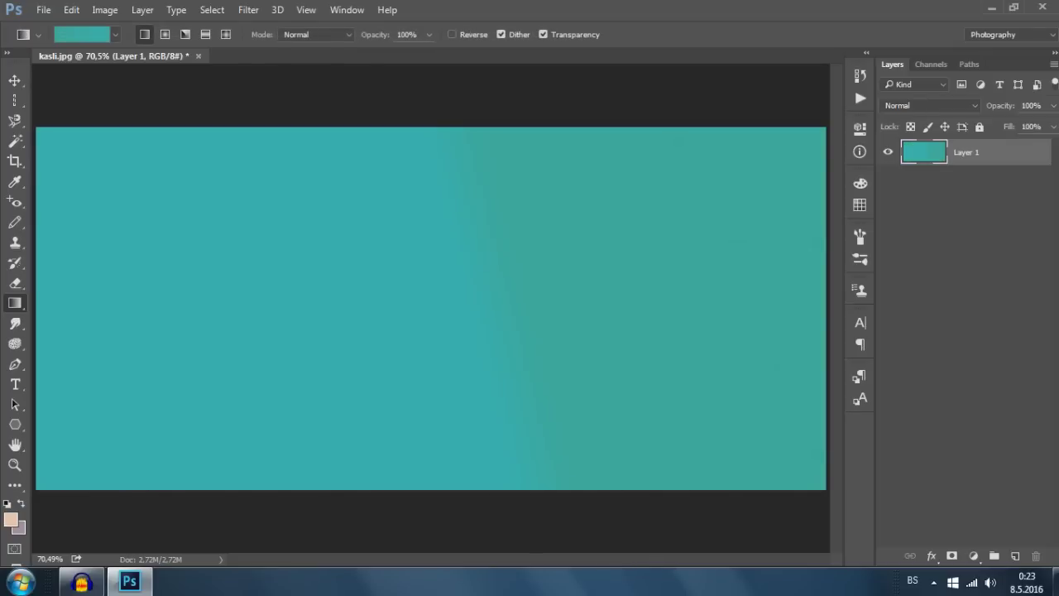
key(ctrl+z)
key(ctrl+z)
key(ctrl+z)
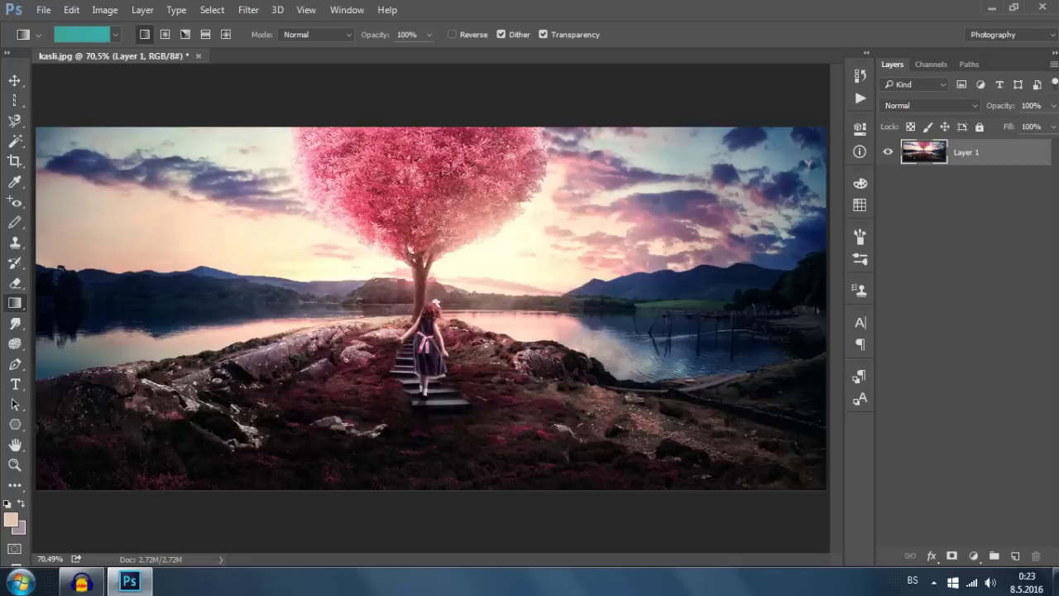
drag(187, 206, 579, 384)
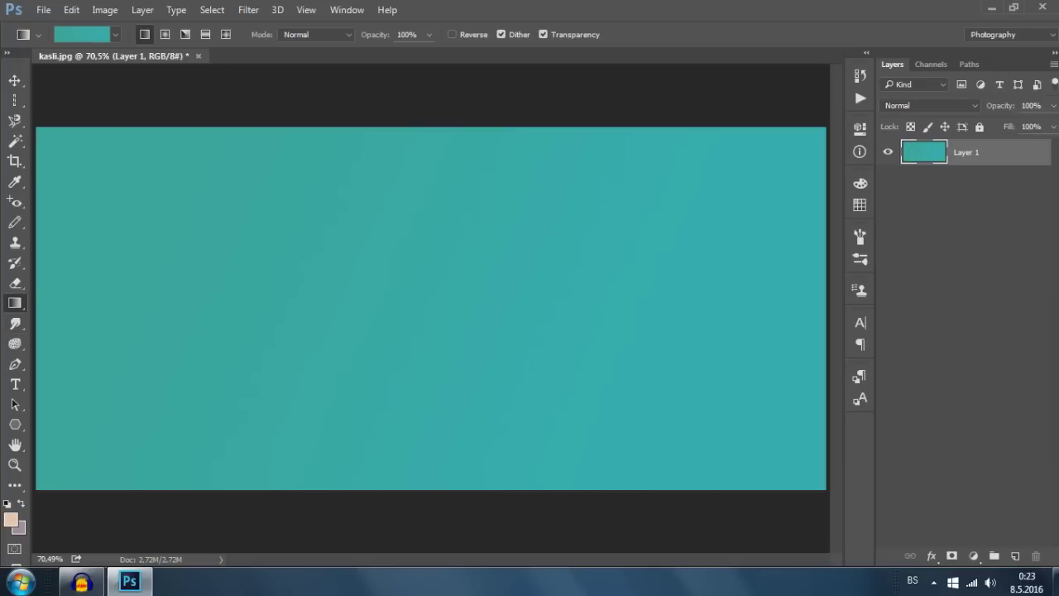
key(ctrl+z)
- Apply a diagonal blue-yellow-blue preset gradient, then undo it
click(115, 34)
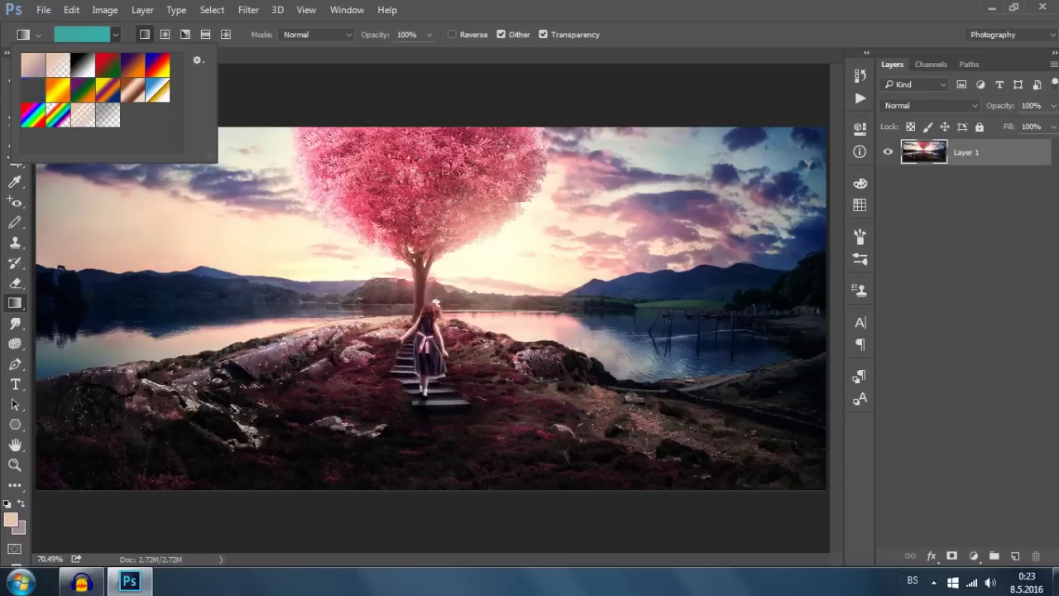
double_click(33, 90)
drag(286, 232, 483, 324)
key(ctrl+z)
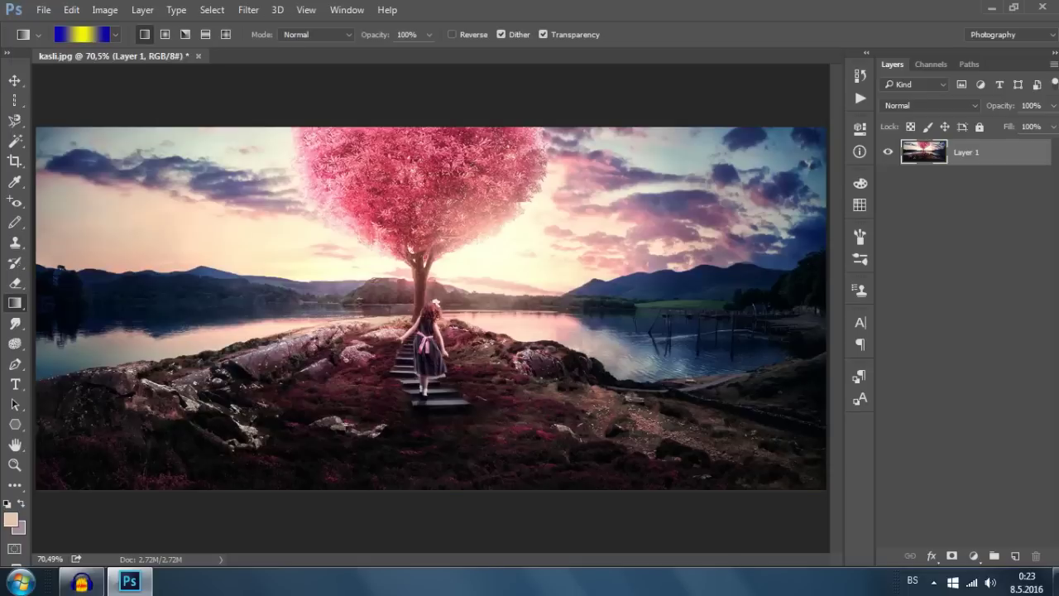
- Try the Blur tool, then the Sharpen tool, from the toolbar flyout
click(14, 324)
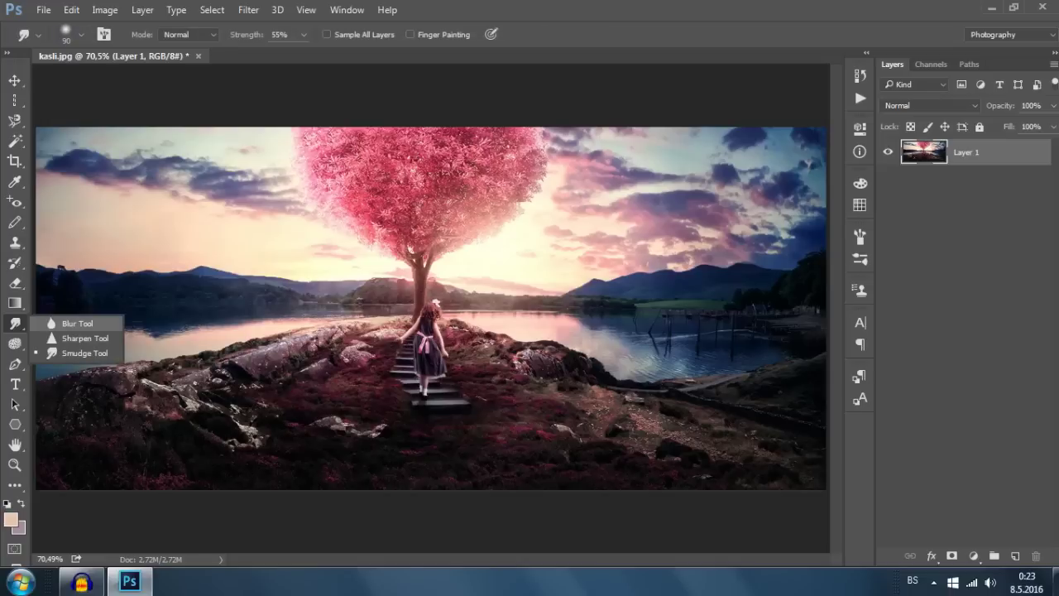
click(77, 323)
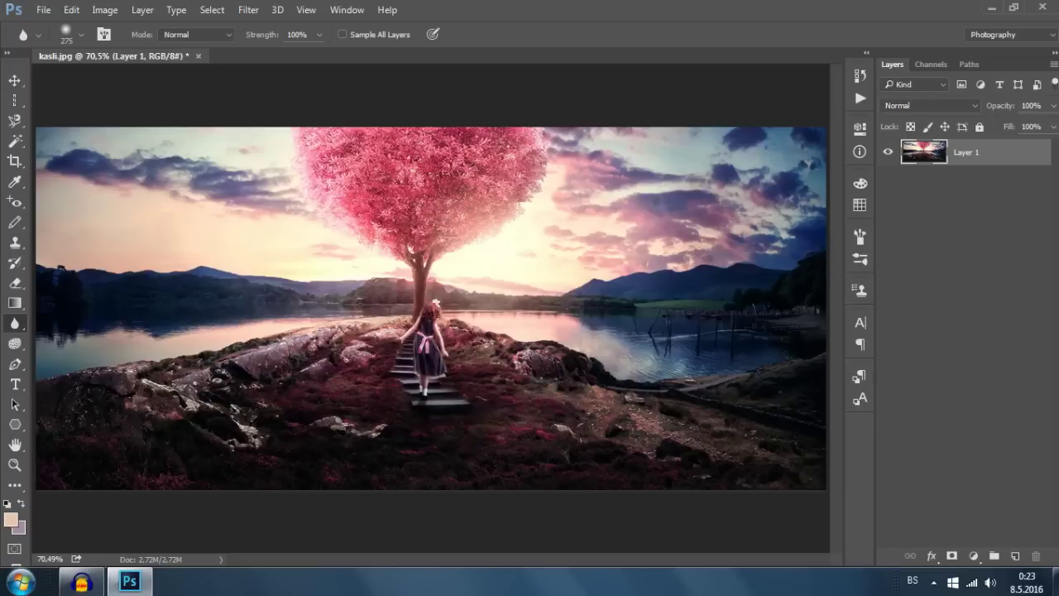
right_click(15, 323)
click(75, 339)
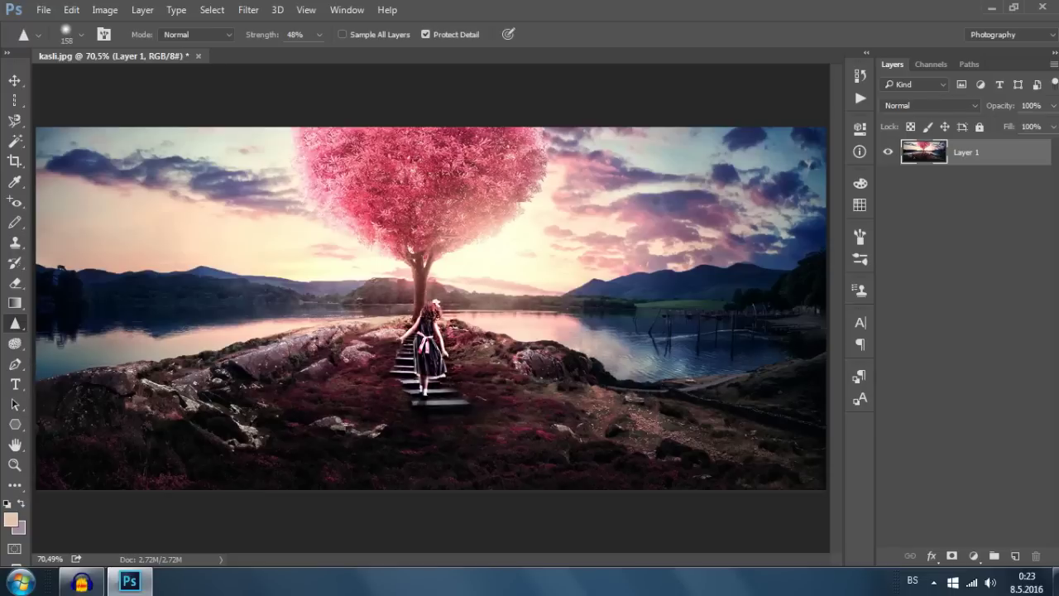
- Smear the girl and the stairs with the Smudge tool, then undo the smear
right_click(15, 324)
click(82, 352)
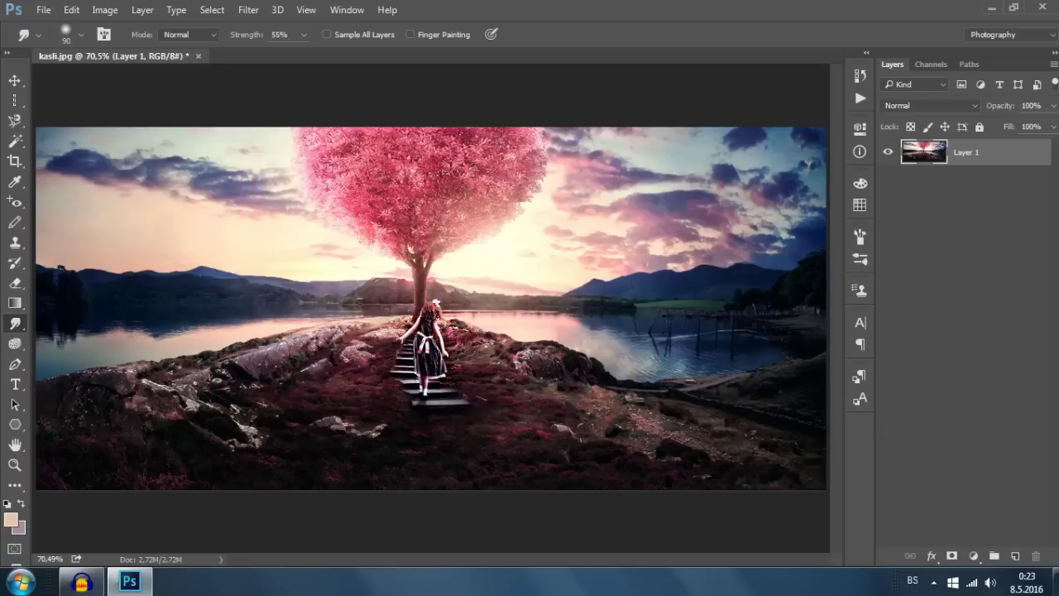
mouse_move(427, 347)
mouse_down()
mouse_move(430, 314)
mouse_move(451, 306)
mouse_move(422, 331)
mouse_move(426, 365)
mouse_move(414, 387)
mouse_up()
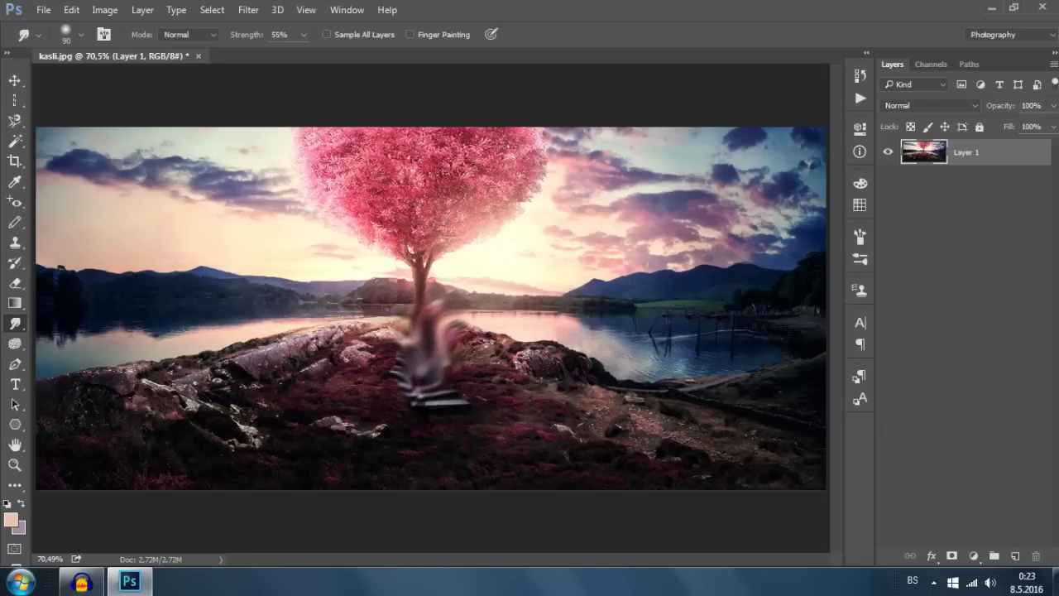
key(F12)
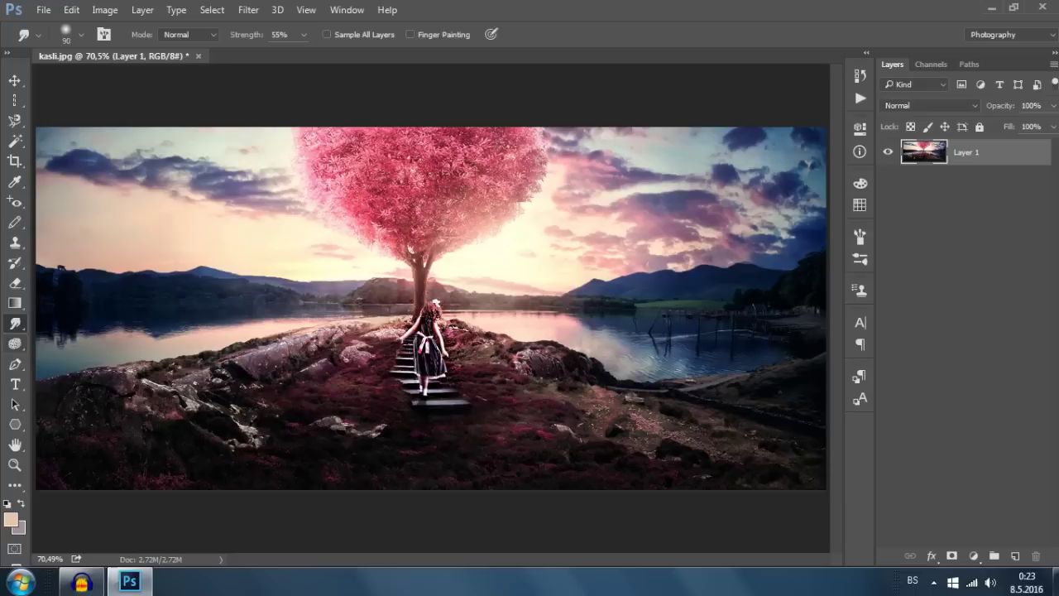
- Brighten the lower-left rocks with the Dodge tool
key(o)
right_click(15, 344)
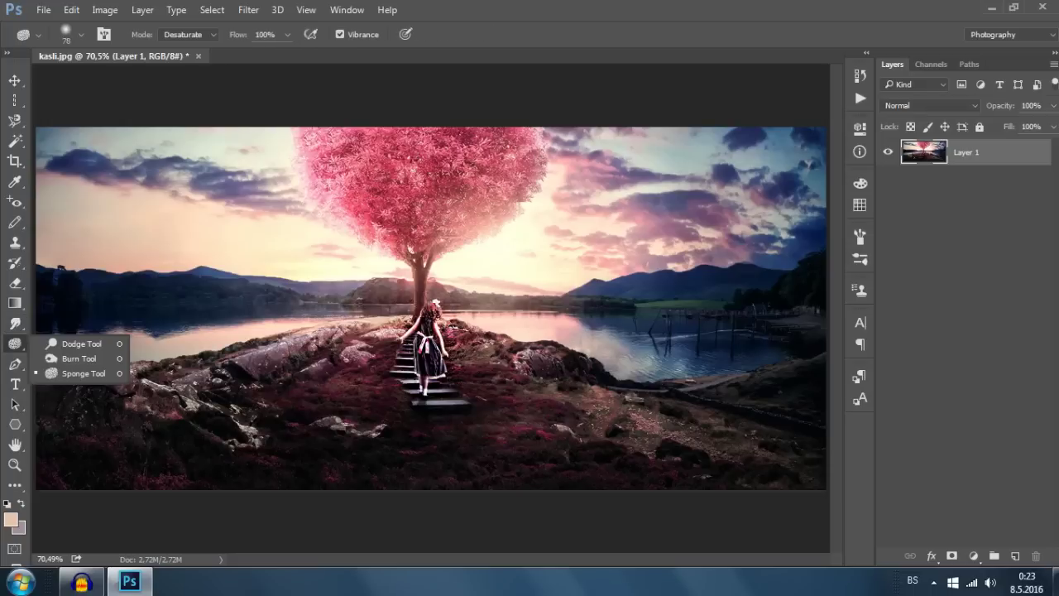
click(78, 344)
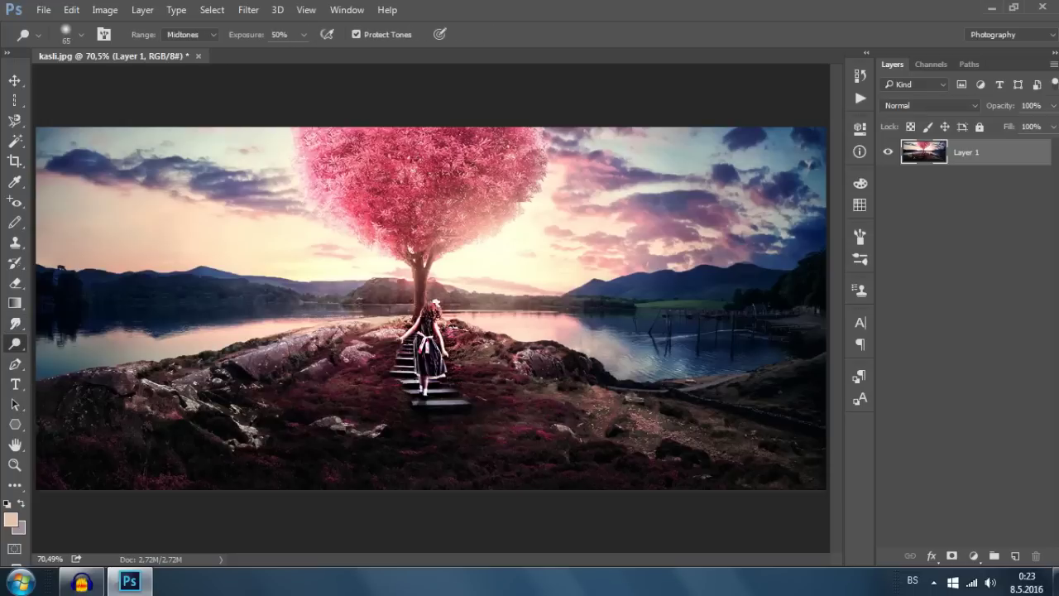
drag(192, 404, 195, 377)
- Darken a patch of foreground rocks and two small rock patches with the Burn tool
right_click(14, 343)
click(74, 374)
drag(258, 361, 329, 329)
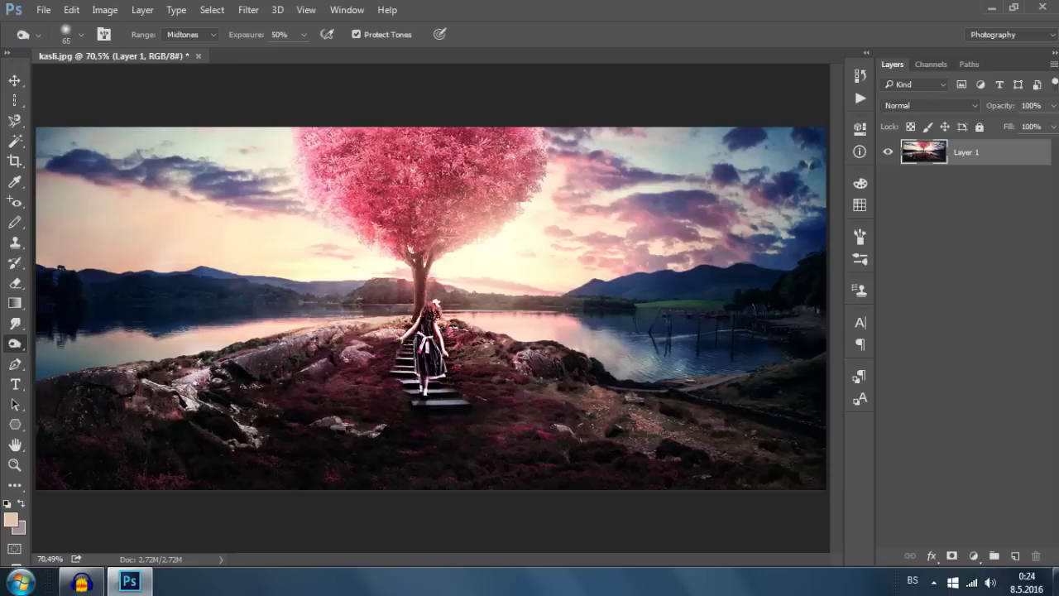
drag(339, 386, 346, 381)
drag(336, 426, 346, 419)
- Switch to the Sponge tool, then to the Pen tool for vector paths
right_click(15, 343)
click(74, 373)
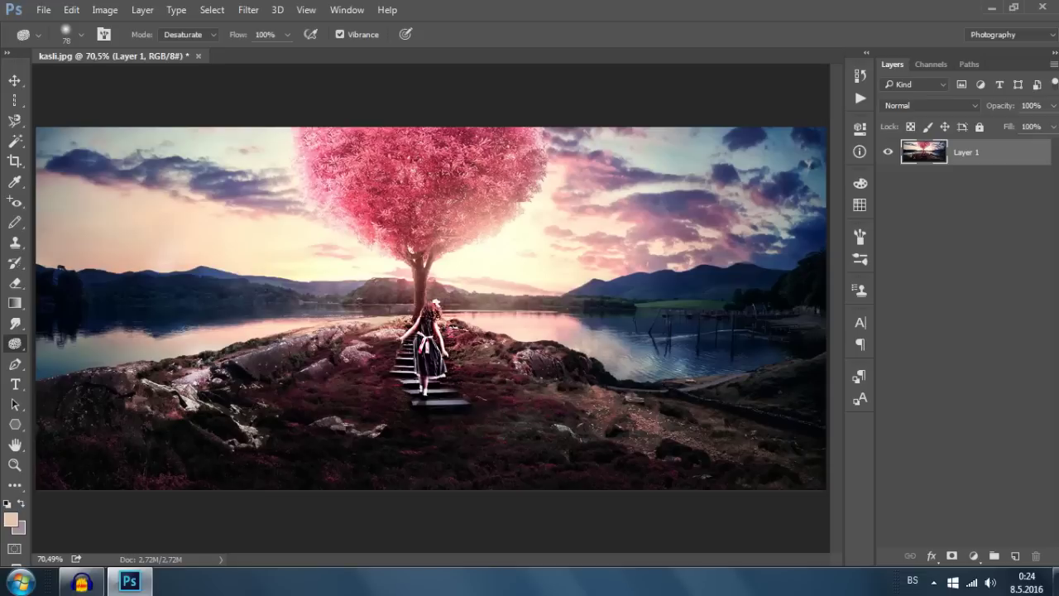
right_click(15, 365)
click(71, 362)
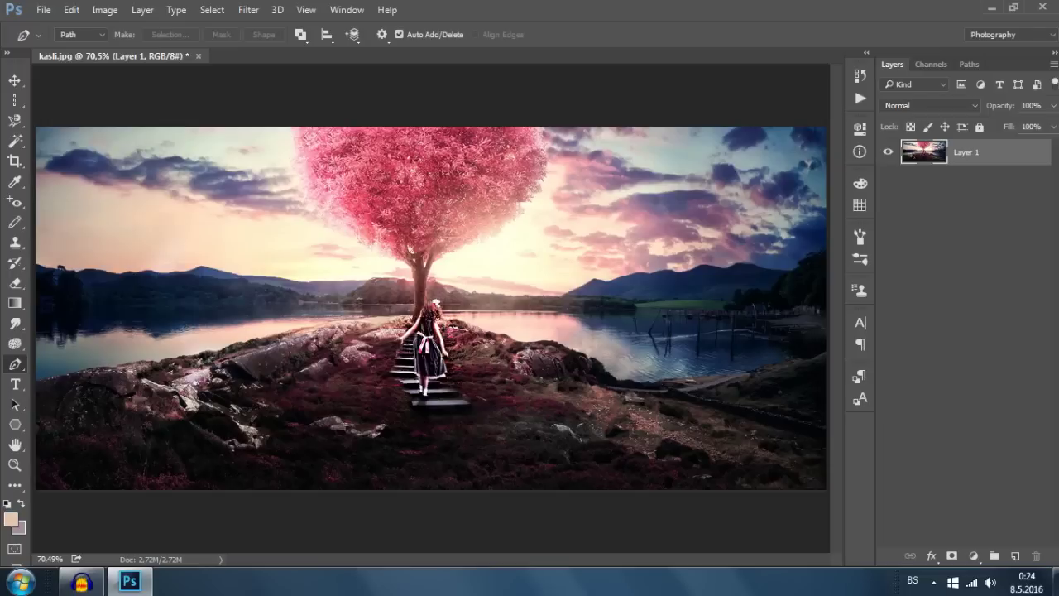
- Draw a curved Pen work path looping around the pink tree, over the lake and back across the rocks
click(160, 321)
click(201, 253)
drag(256, 266, 290, 292)
drag(402, 292, 469, 269)
drag(554, 217, 604, 246)
drag(691, 286, 669, 344)
drag(597, 370, 544, 393)
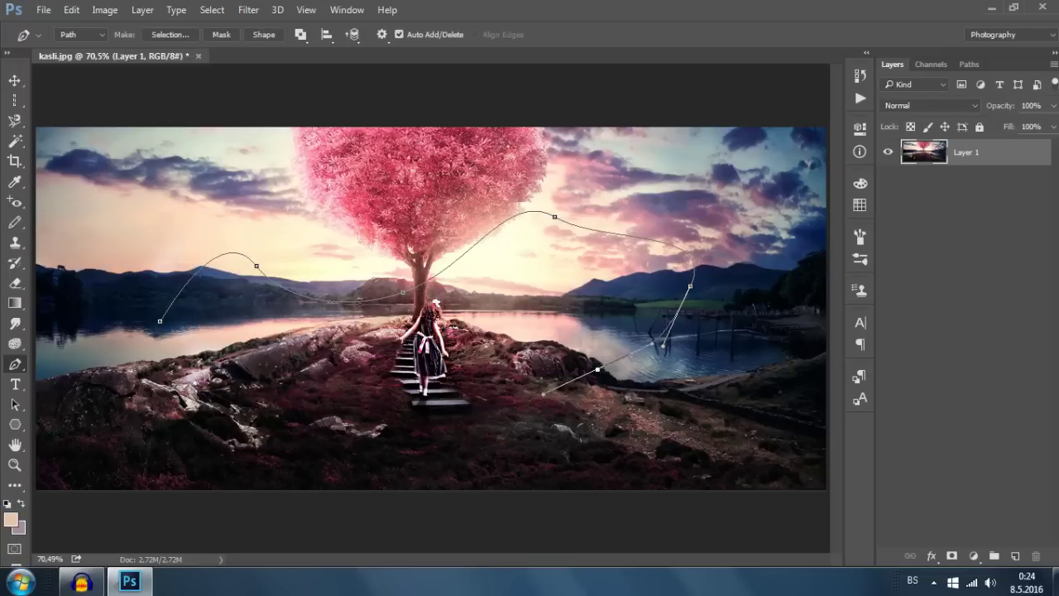
drag(454, 404, 414, 419)
drag(297, 407, 265, 436)
drag(181, 426, 163, 403)
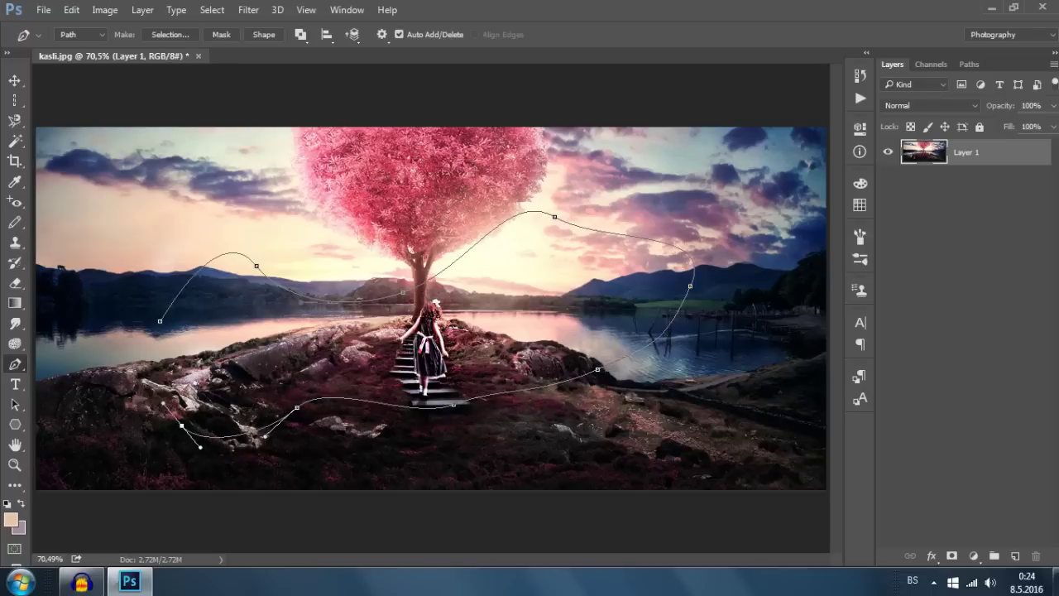
drag(205, 356, 112, 353)
- Stroke the work path with the Pencil tool
right_click(206, 356)
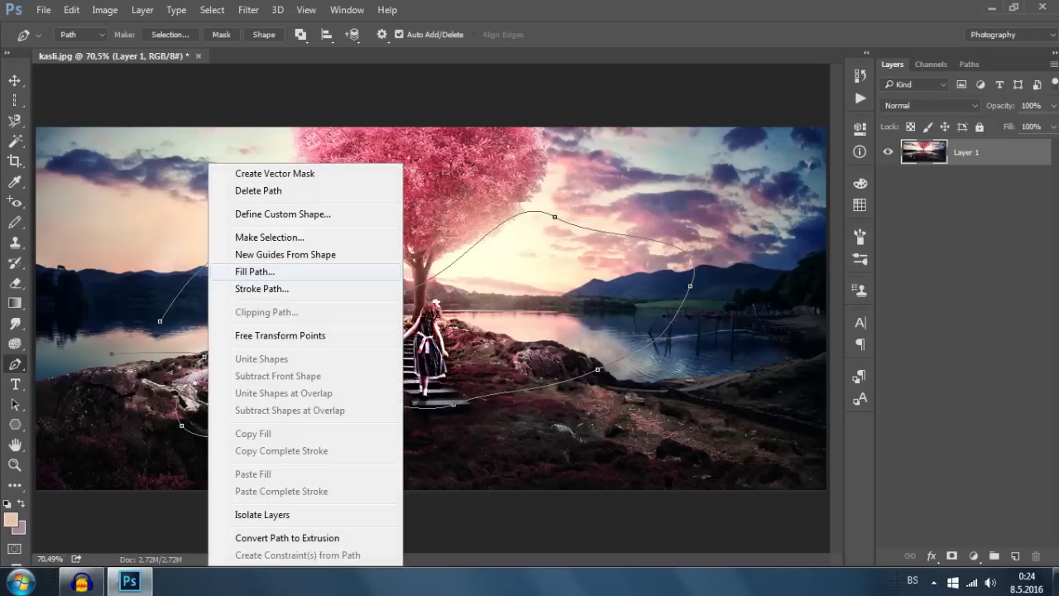
click(261, 288)
click(513, 196)
click(463, 214)
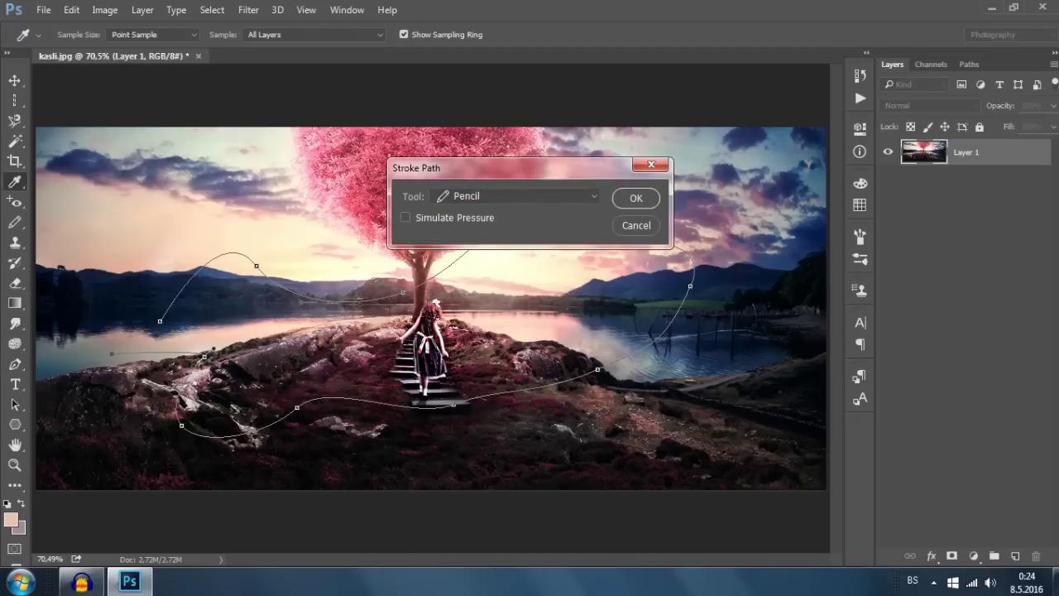
click(636, 198)
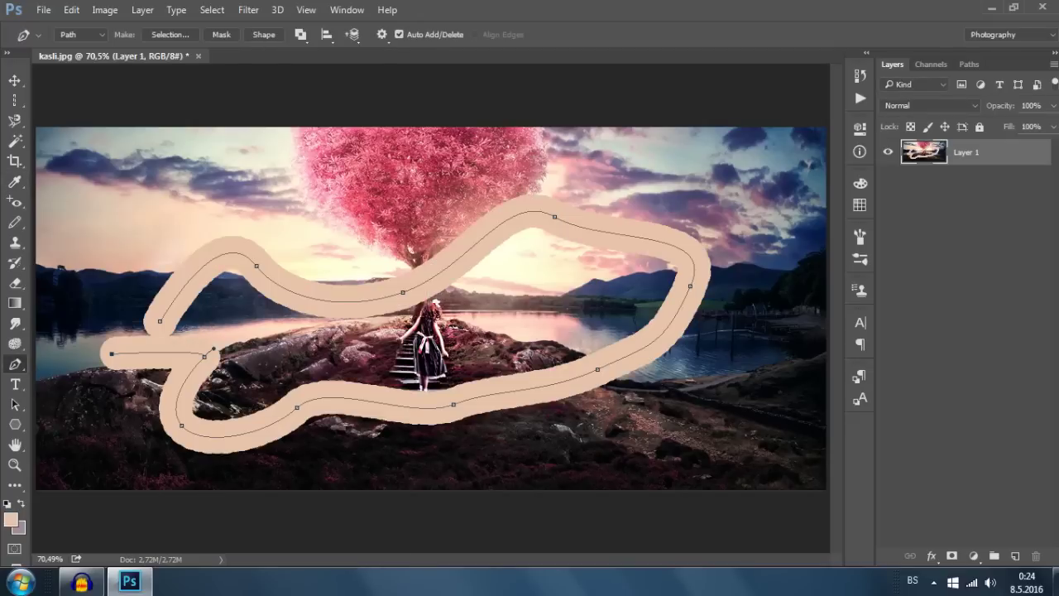
- Undo the skin-coloured stroke and hide the work path
key(Return)
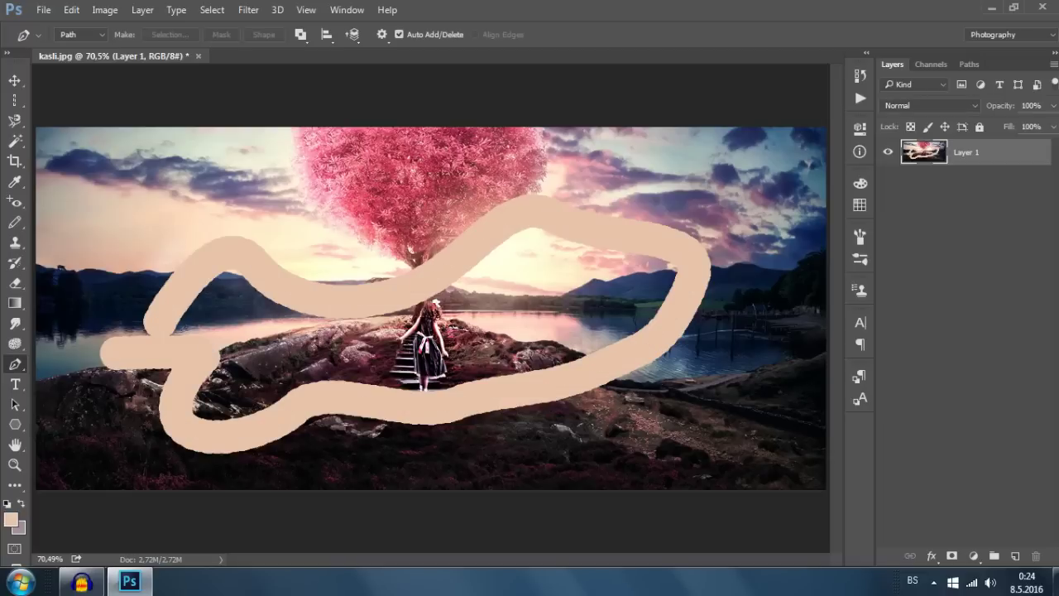
key(ctrl+z)
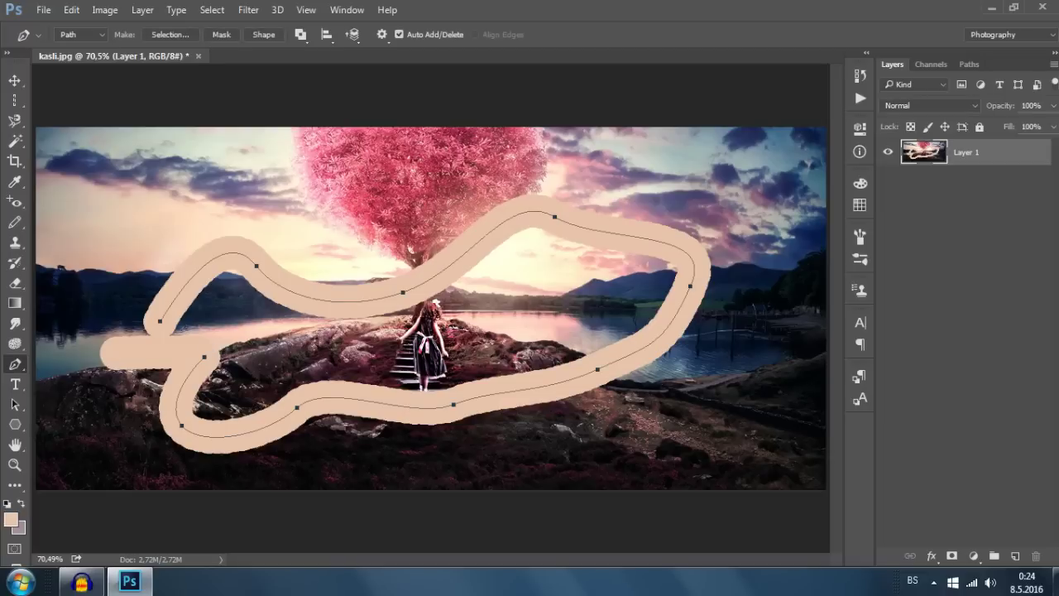
key(Return)
key(ctrl+z)
key(ctrl+alt+z)
key(ctrl+alt+z)
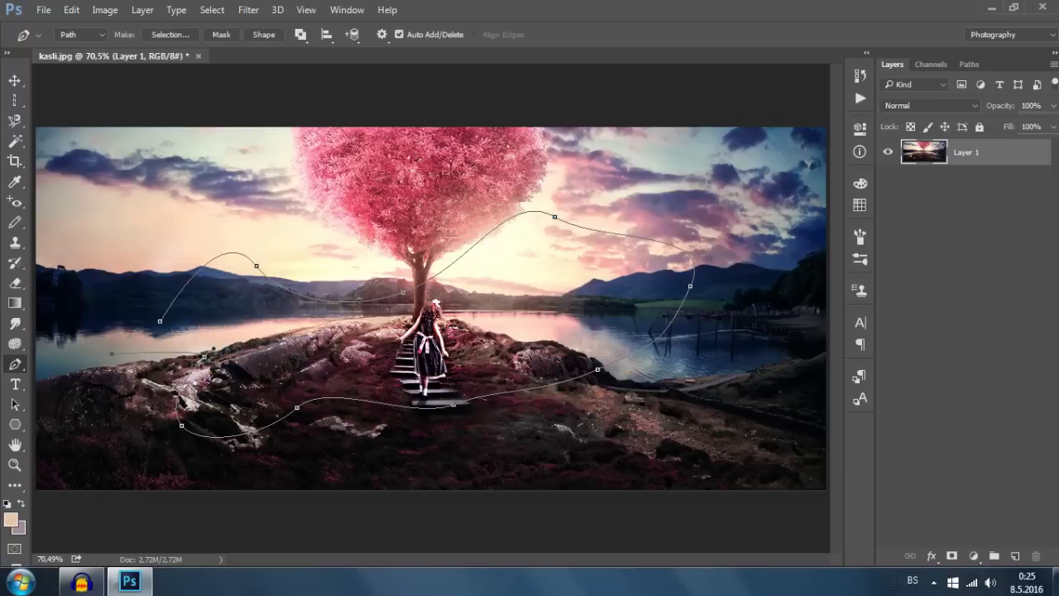
key(Return)
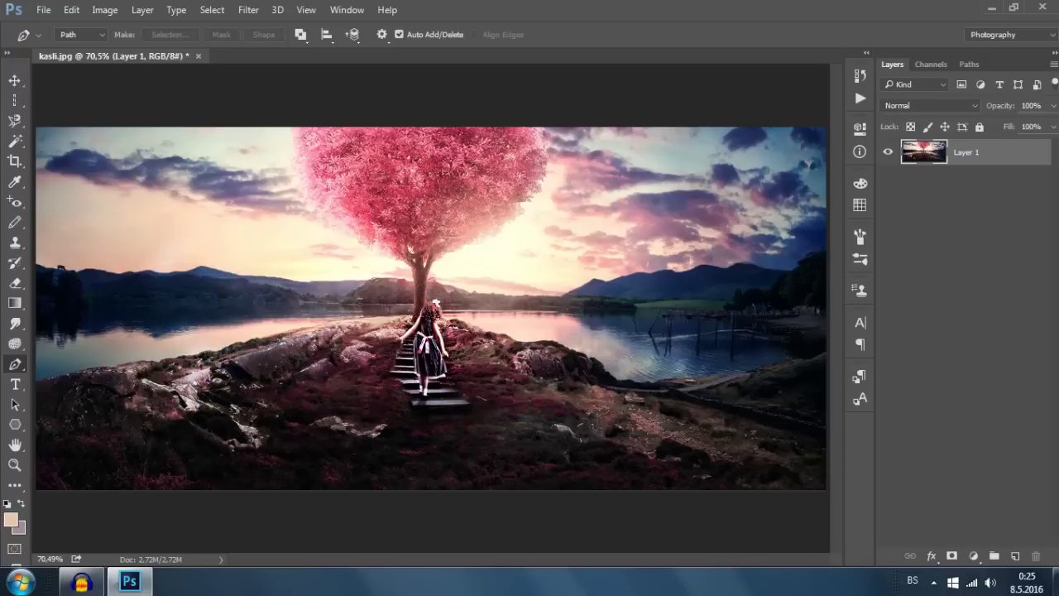
right_click(14, 364)
- Draw a text box across the picture and type a name into it
click(14, 384)
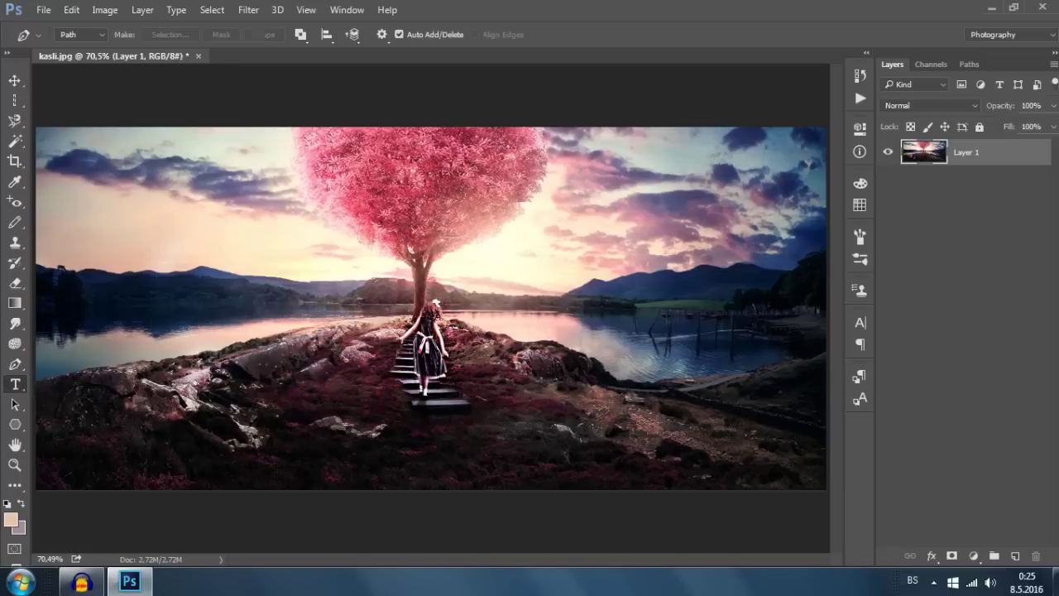
drag(124, 177, 699, 421)
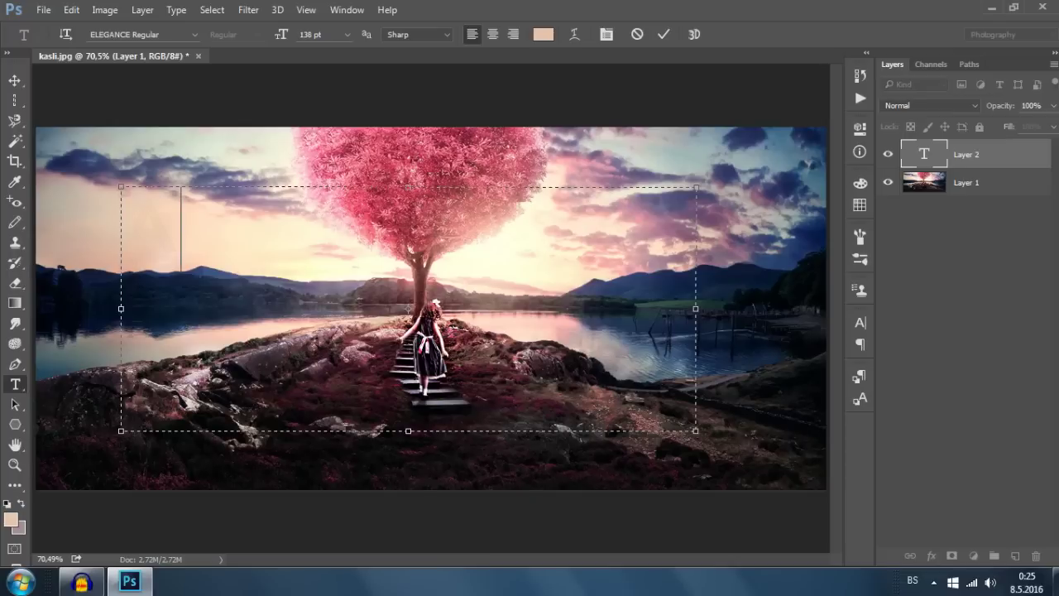
text(AMIR)
key(ctrl+a)
- Colour the name text black and raise its size to 143 pt
click(542, 34)
click(669, 263)
click(598, 374)
click(948, 170)
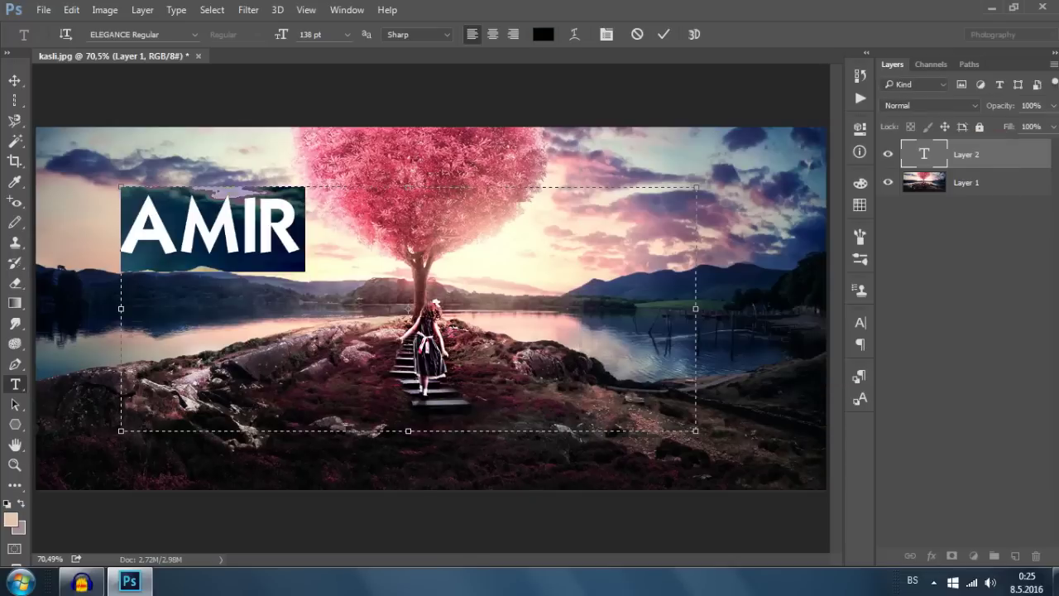
key(Up)
key(Up)
key(Up)
- Try anti-aliasing options, keep Sharp, and centre-align the text
click(418, 34)
key(Up)
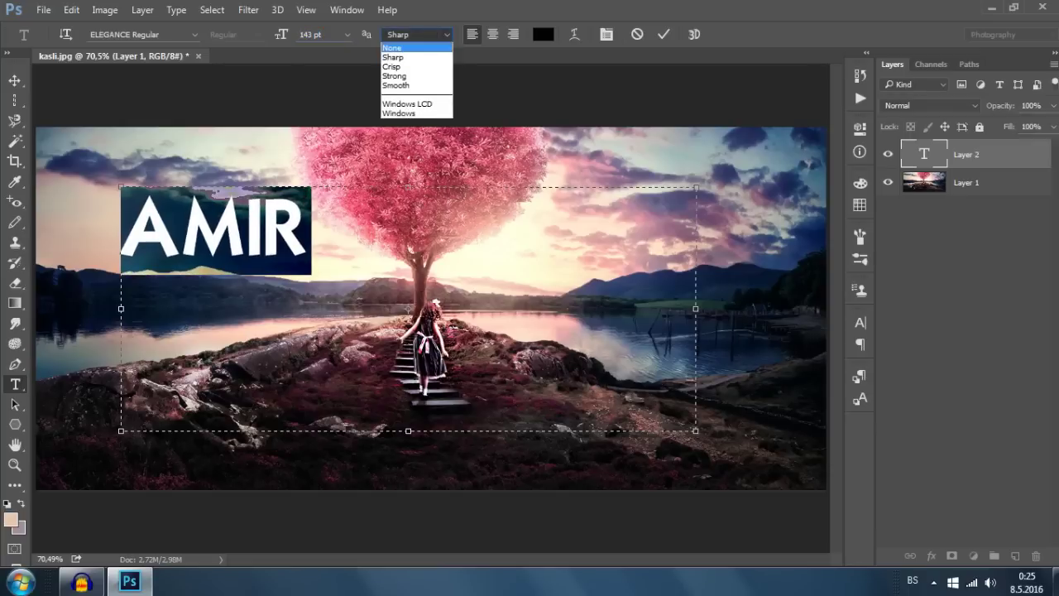
key(Return)
key(Down)
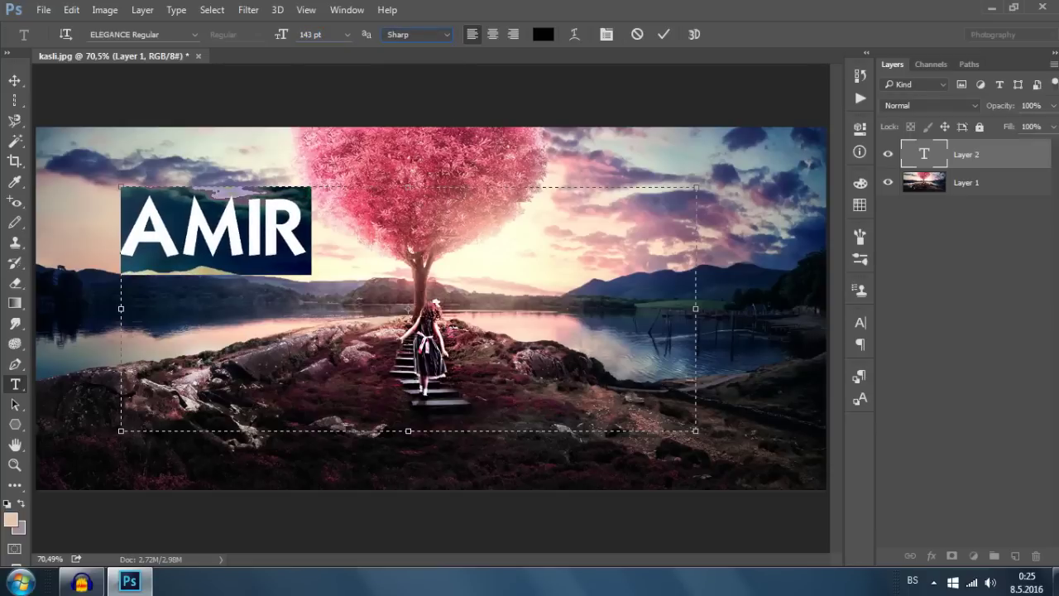
click(492, 34)
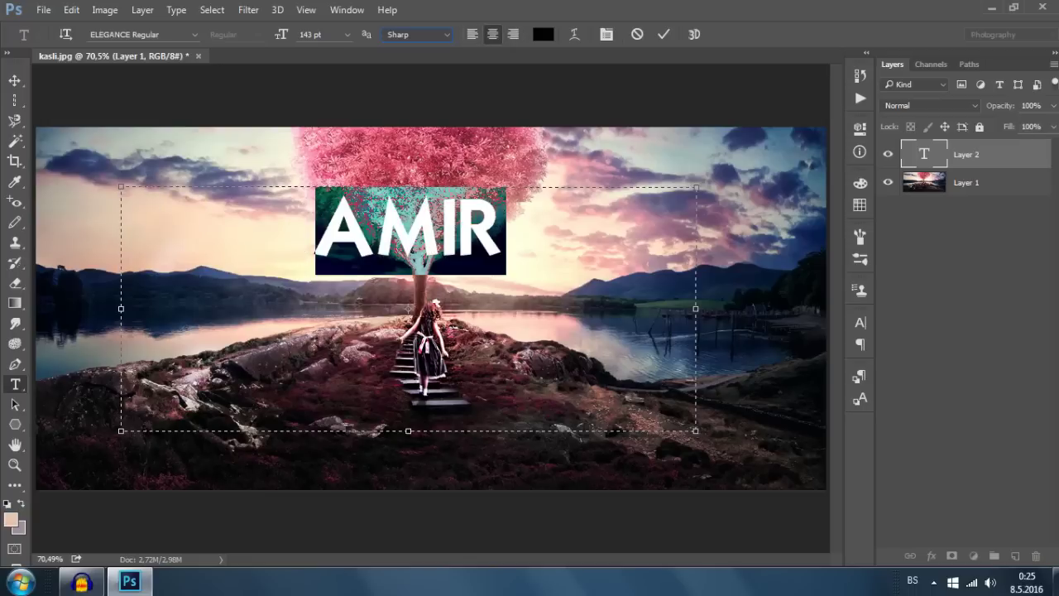
click(574, 34)
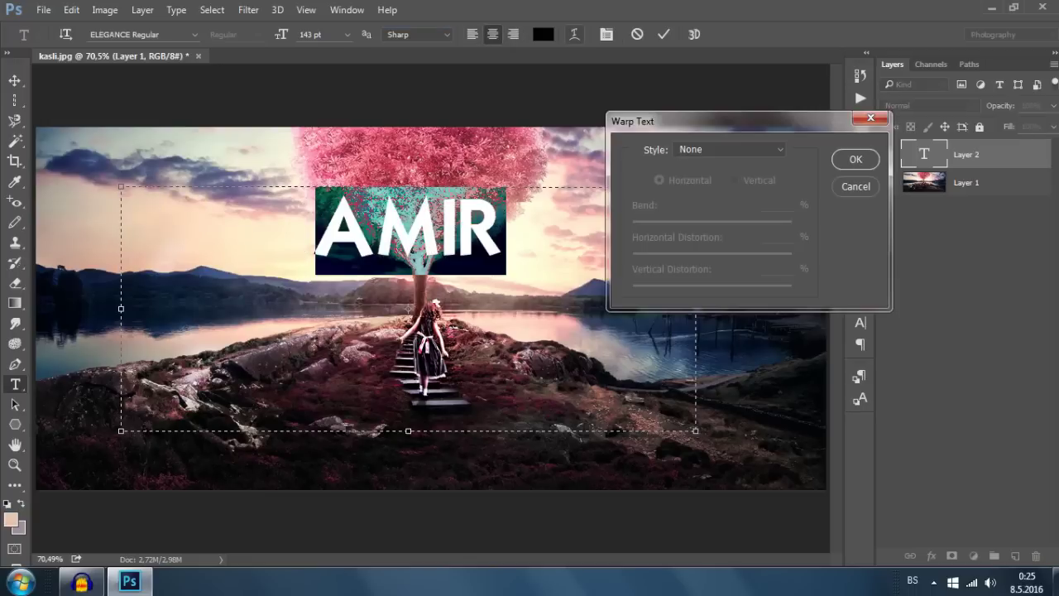
- Try an Arc warp at +24 bend on the text, then cancel it
click(728, 149)
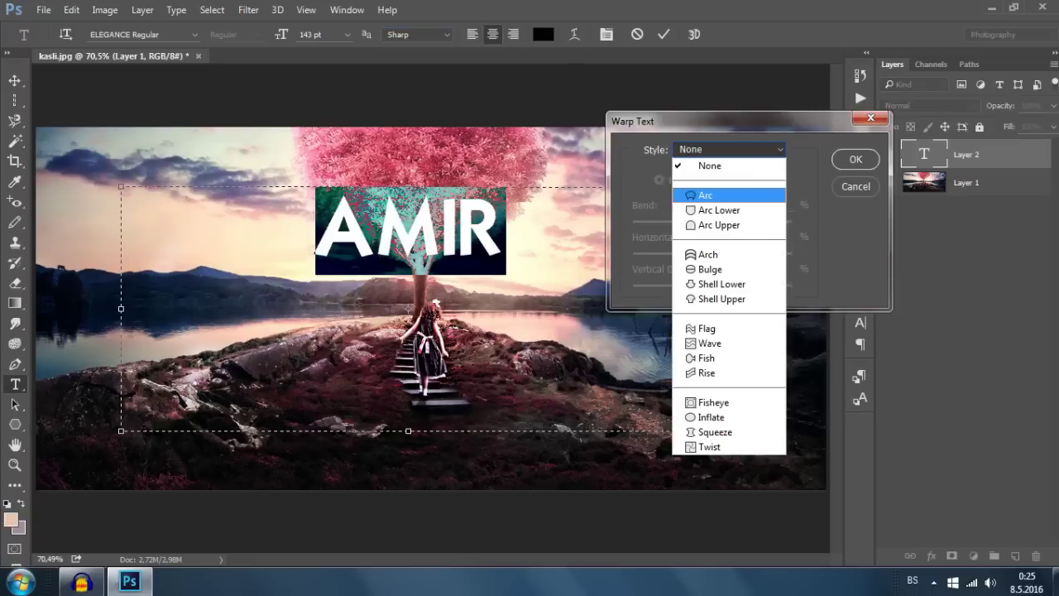
key(Return)
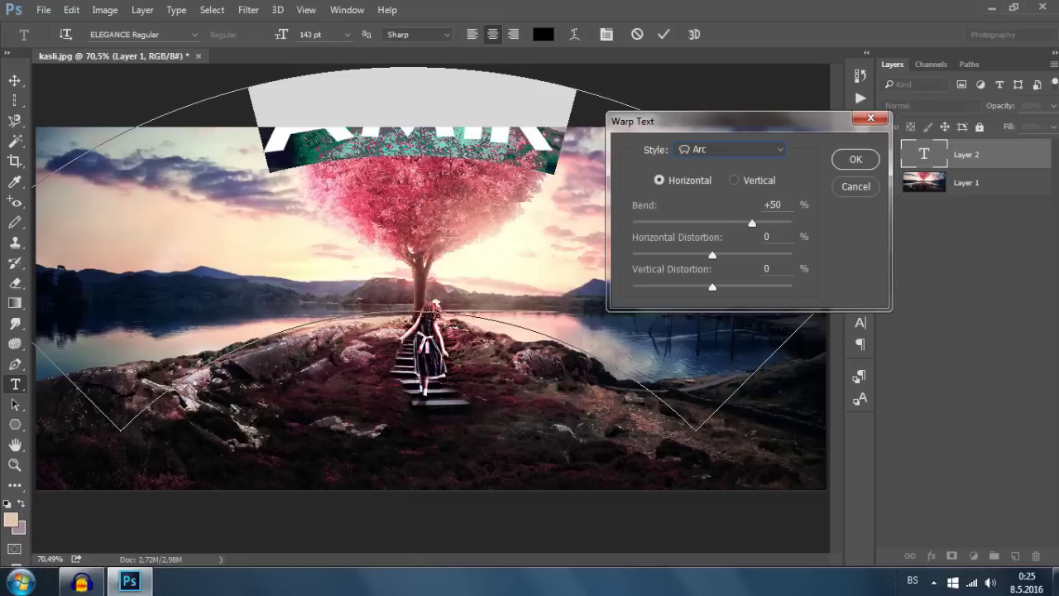
drag(751, 223, 731, 222)
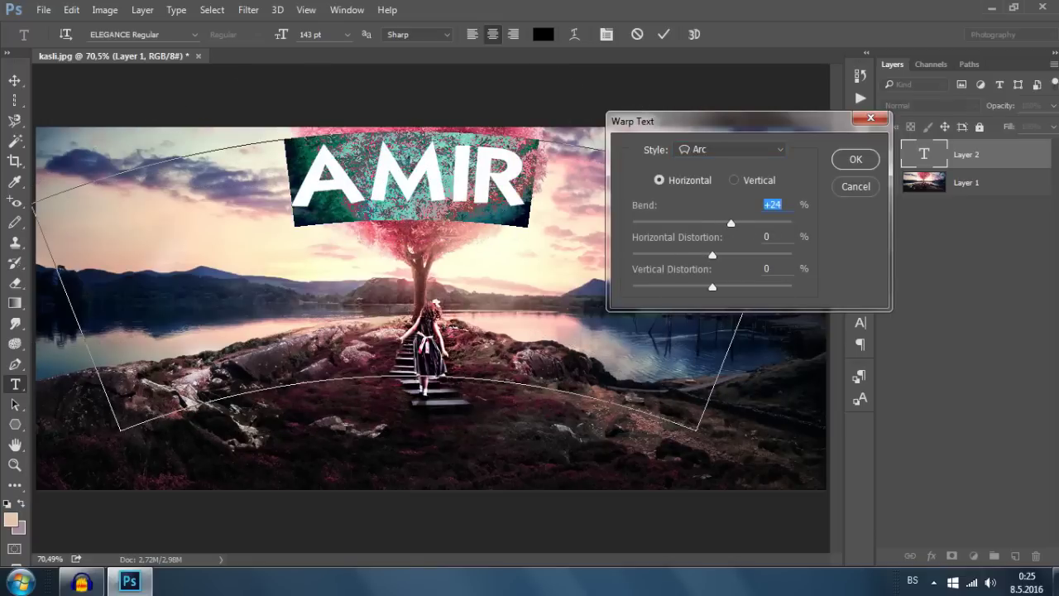
click(855, 187)
- In the Character panel, set tracking to 220 and try horizontal and vertical scale values
click(606, 34)
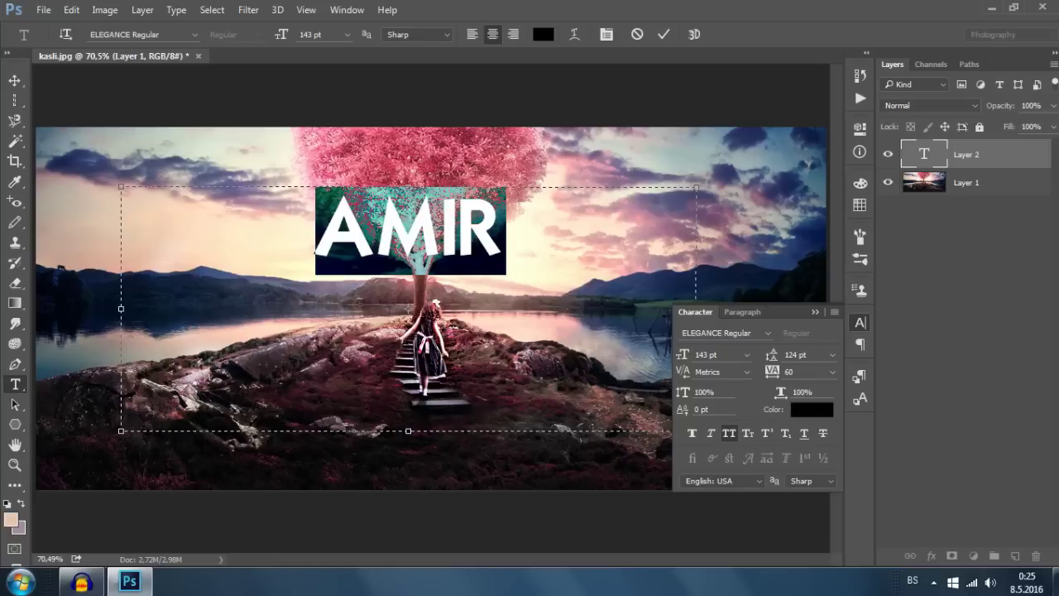
key(Up)
key(Up)
key(Up)
key(Up)
key(Up)
key(Up)
key(Up)
key(Up)
click(801, 393)
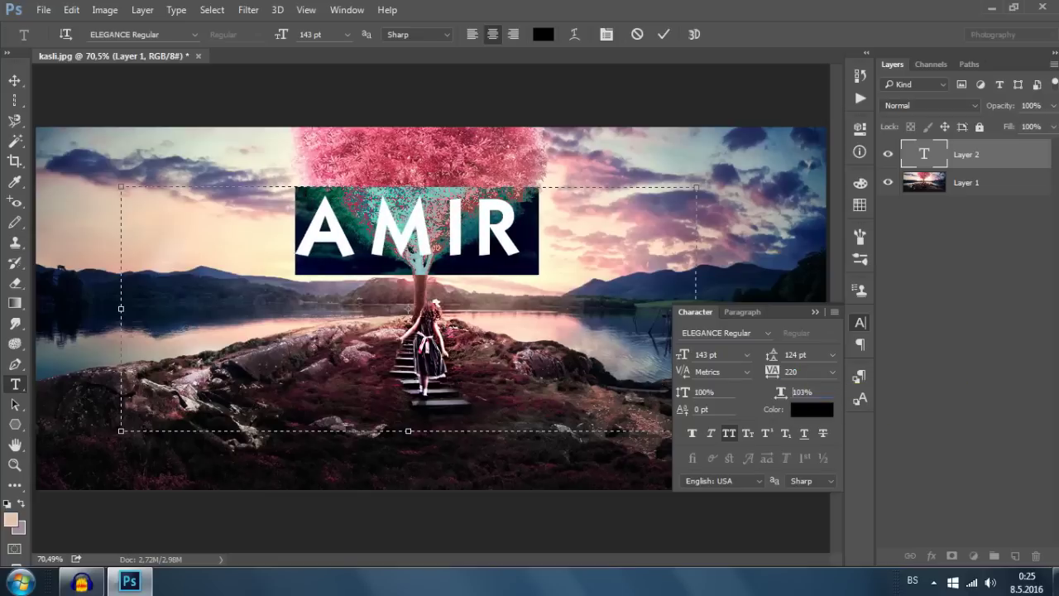
key(Down)
key(Down)
key(Down)
key(Down)
key(Down)
key(Down)
key(Down)
key(Down)
key(Down)
key(Down)
key(Down)
key(Down)
key(Up)
key(Up)
key(Up)
key(Up)
key(Up)
key(Up)
key(Up)
key(shift+Tab)
key(Up)
key(Up)
key(Down)
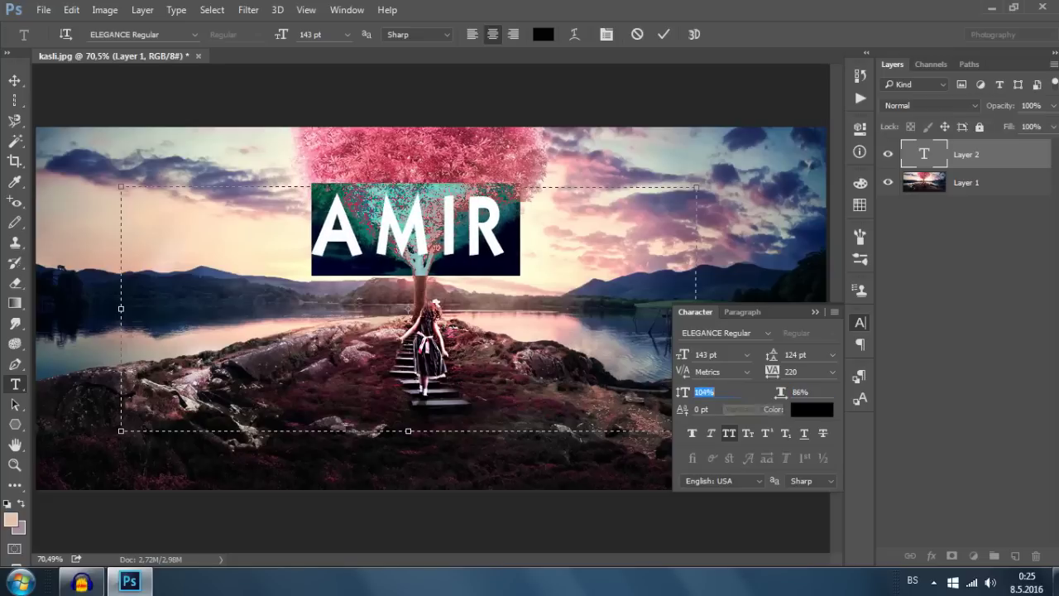
key(Down)
- Set leading 128 pt and size 149 pt, try caps, bold and italic, then discard the text
click(794, 354)
key(Up)
key(Up)
key(Up)
key(Up)
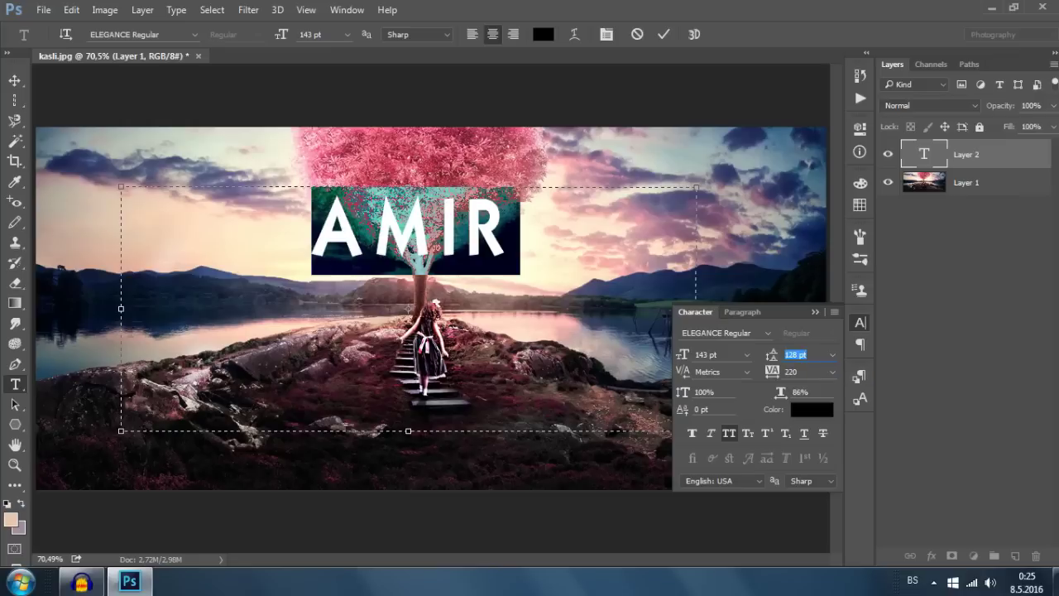
click(707, 354)
key(Up)
key(Up)
key(Up)
key(Up)
key(Up)
key(Up)
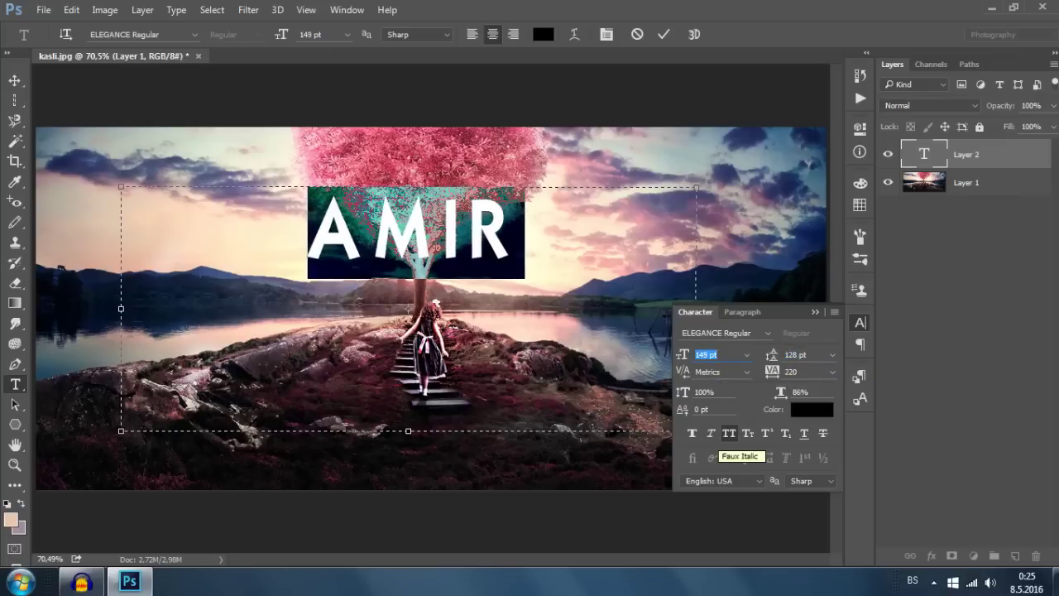
click(729, 433)
click(729, 432)
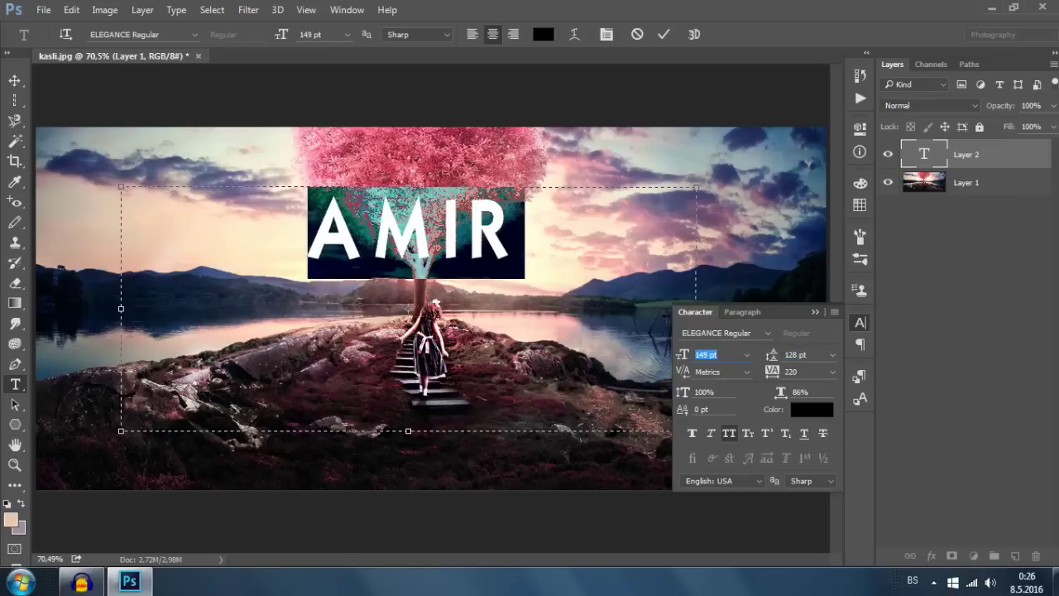
click(691, 433)
click(711, 433)
click(860, 322)
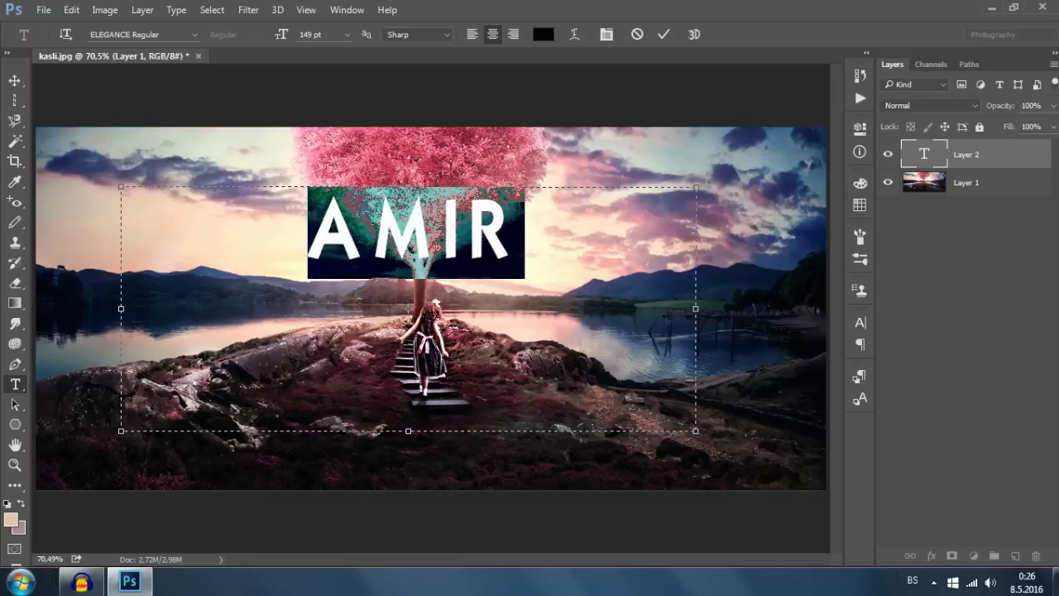
key(Escape)
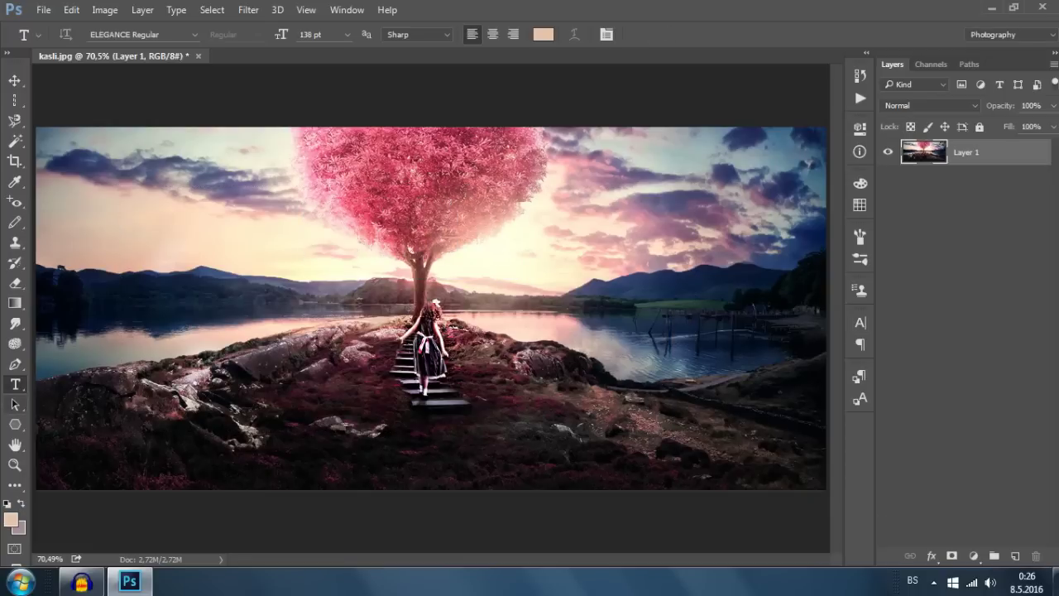
click(15, 404)
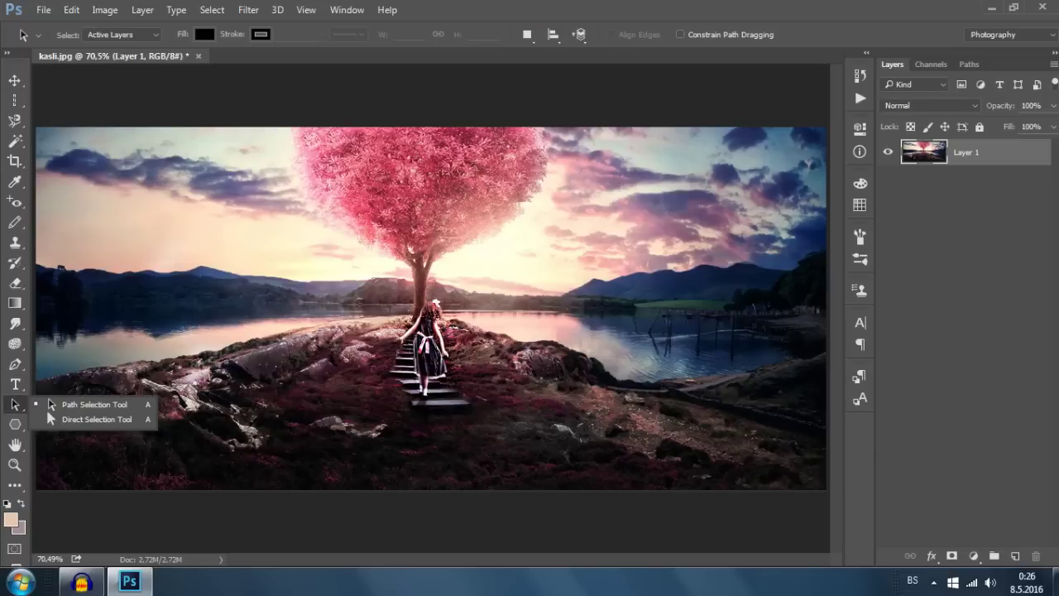
click(14, 424)
click(82, 426)
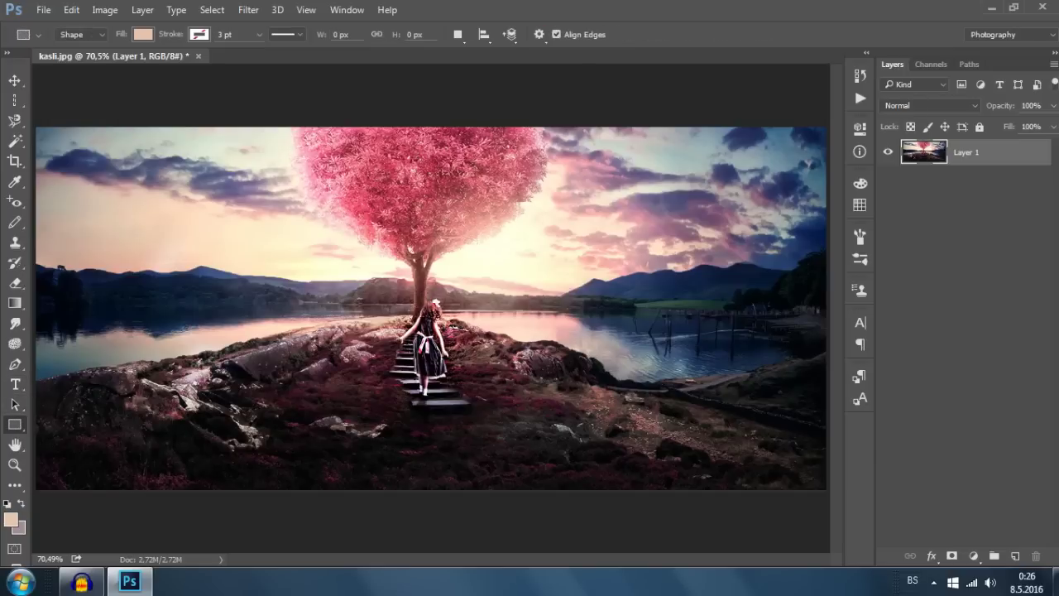
drag(273, 244, 422, 382)
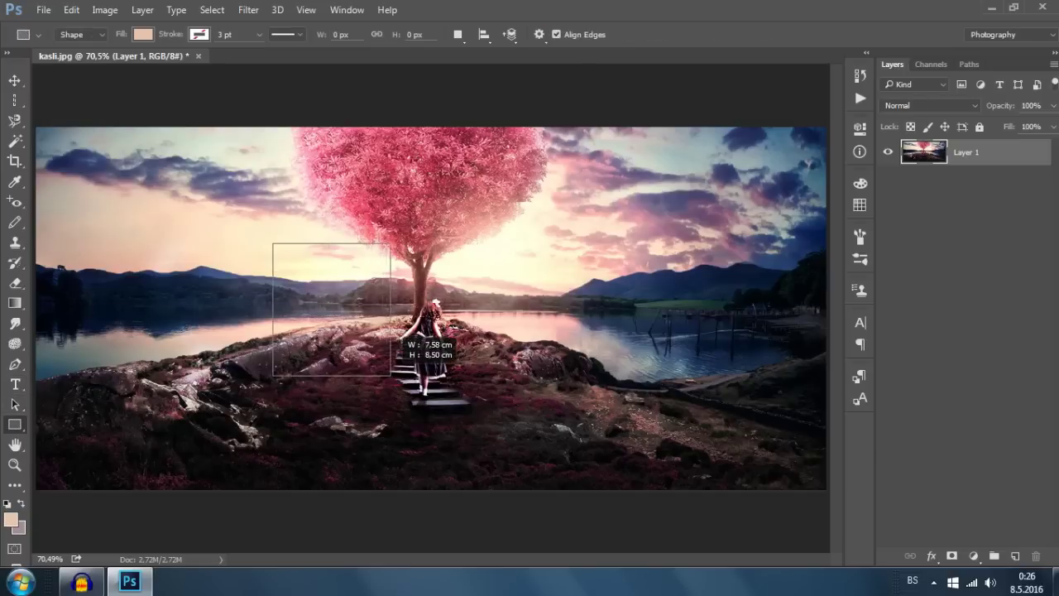
drag(416, 382, 415, 404)
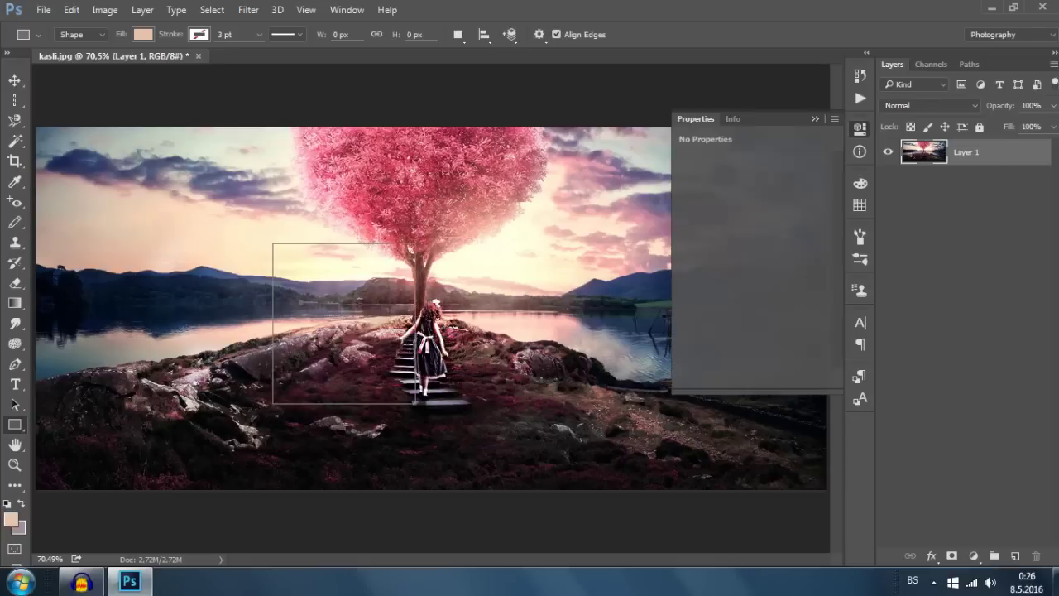
click(688, 208)
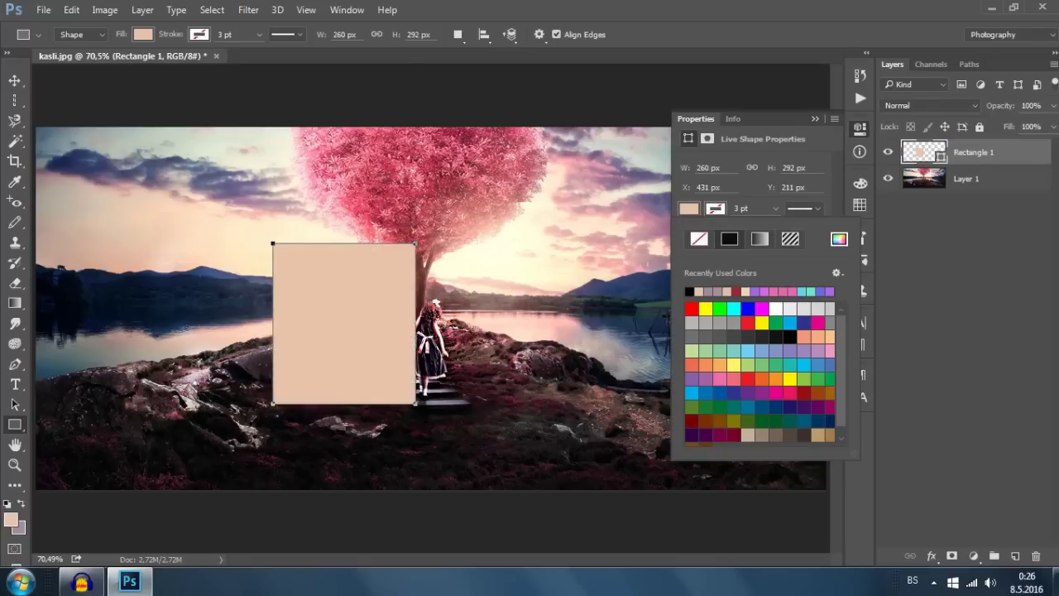
key(Escape)
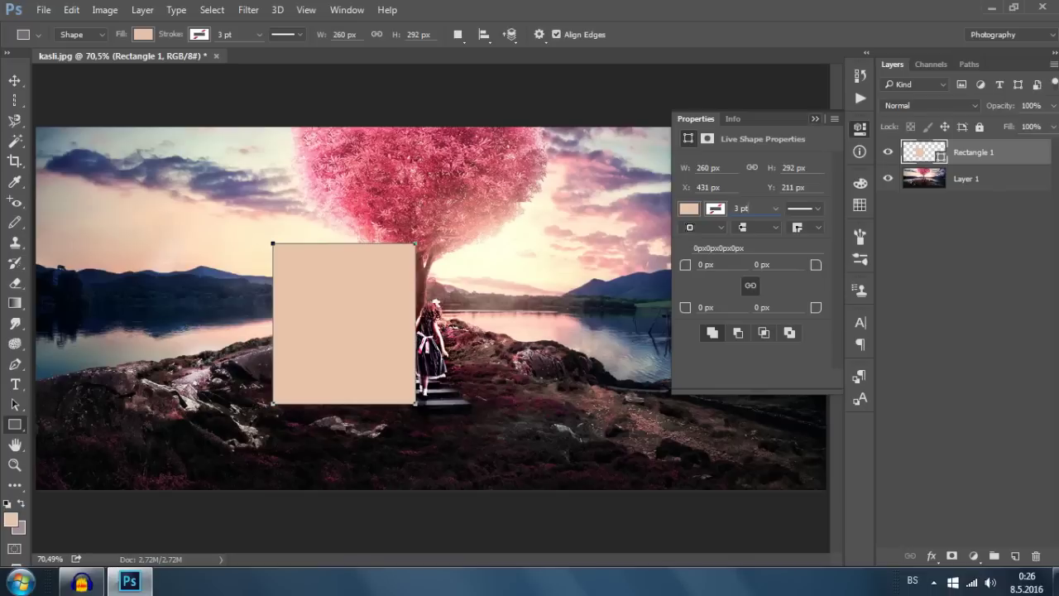
click(860, 129)
key(Delete)
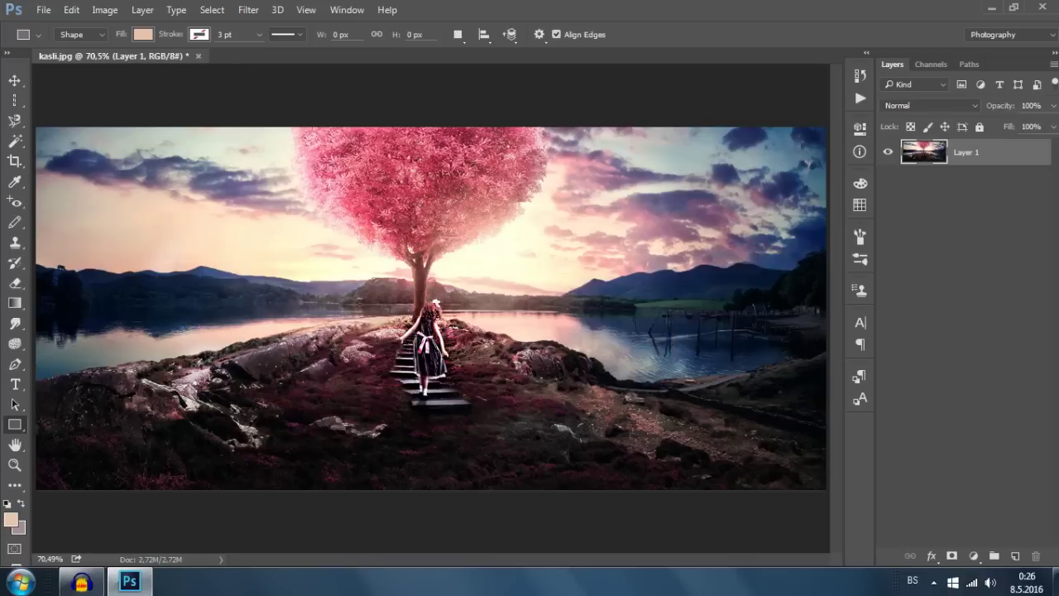
right_click(14, 424)
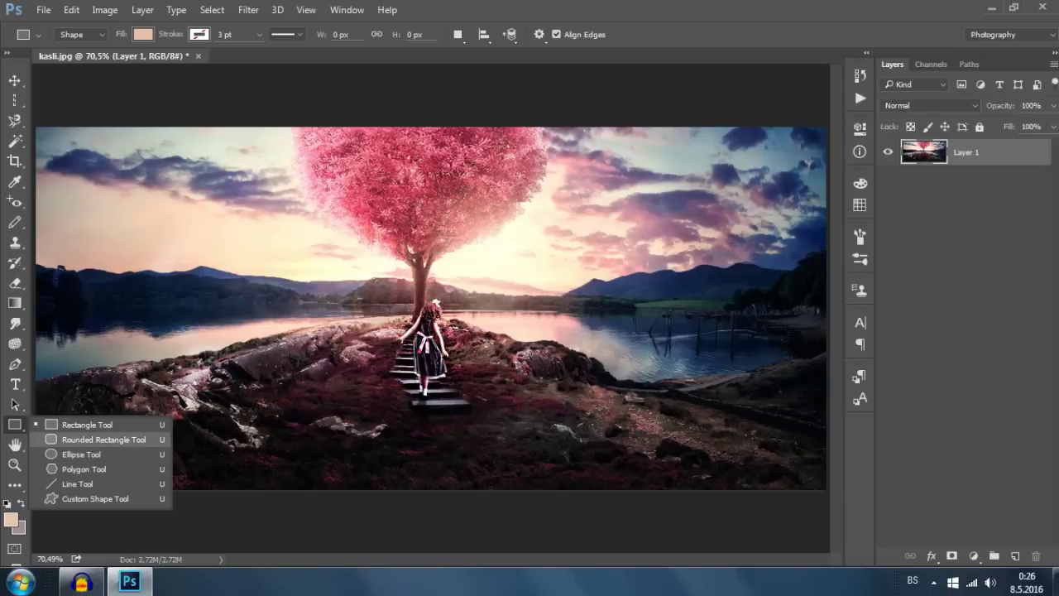
click(81, 455)
drag(233, 213, 407, 385)
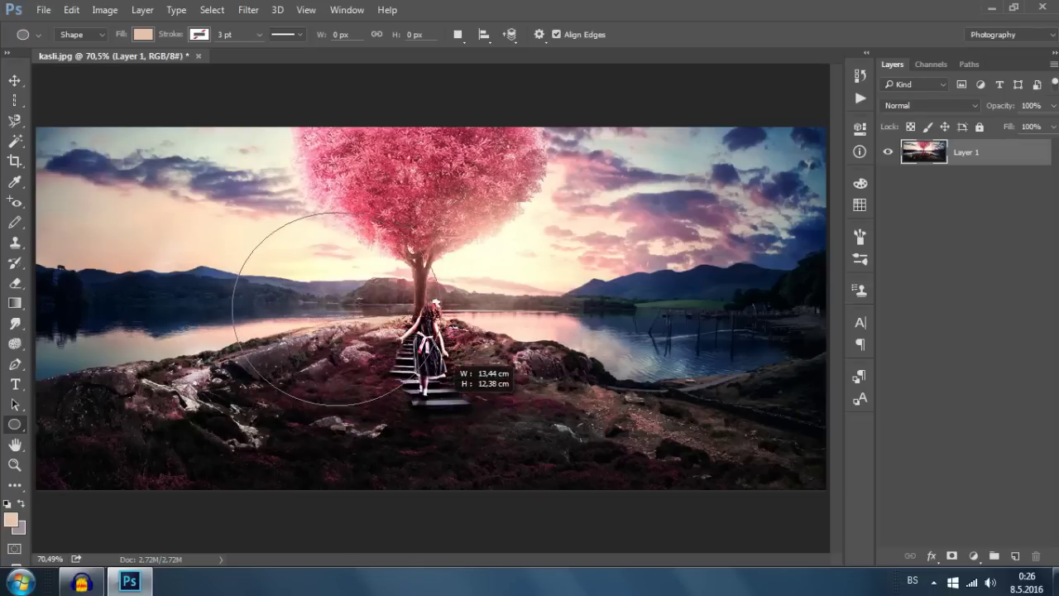
mouse_move(406, 385)
mouse_down()
mouse_move(333, 312)
mouse_move(447, 427)
mouse_up()
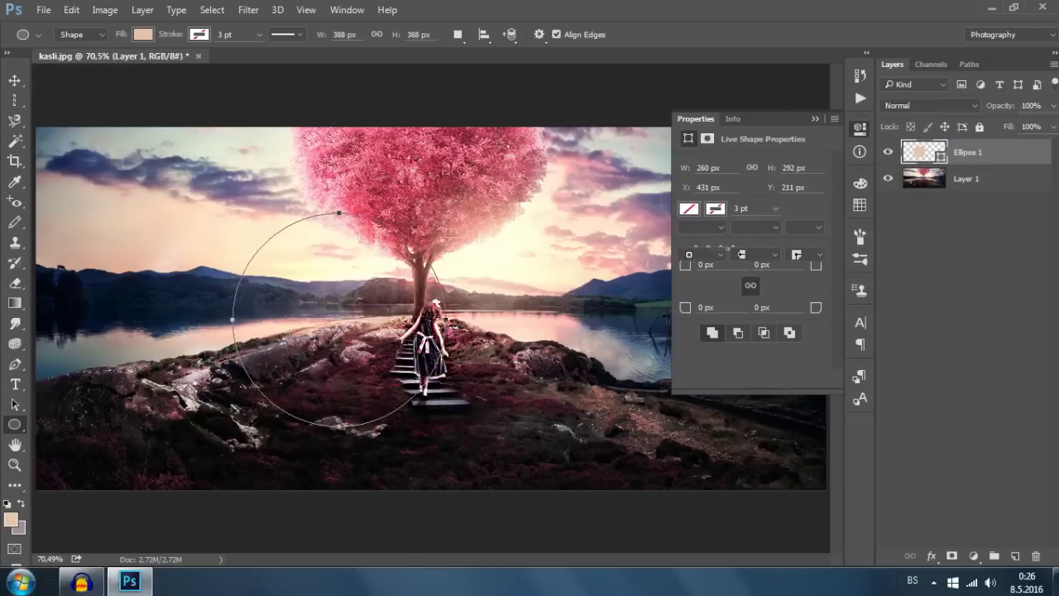
key(ctrl+z)
drag(266, 281, 610, 403)
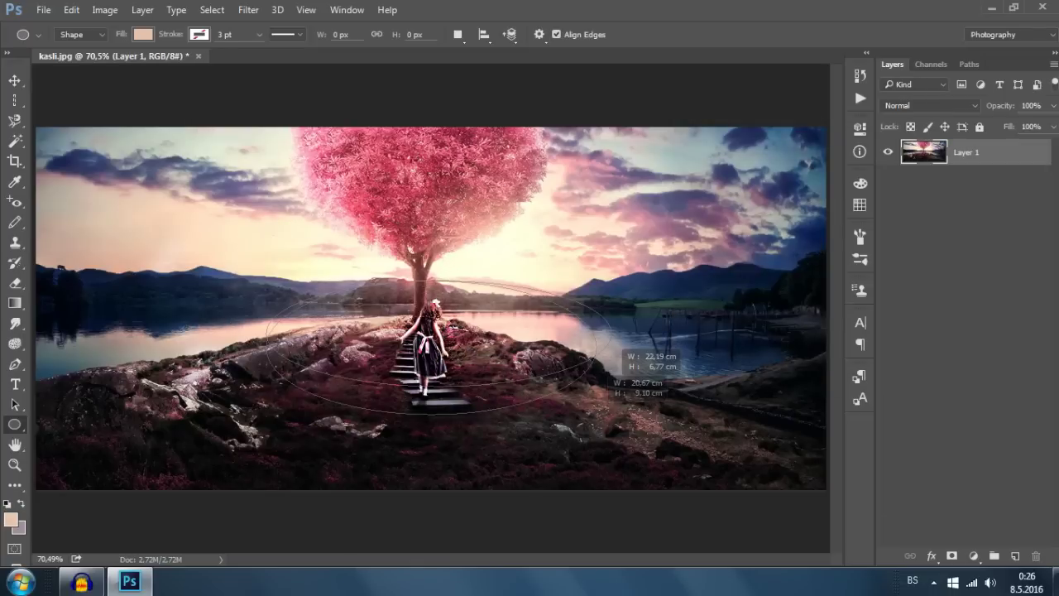
key(ctrl+z)
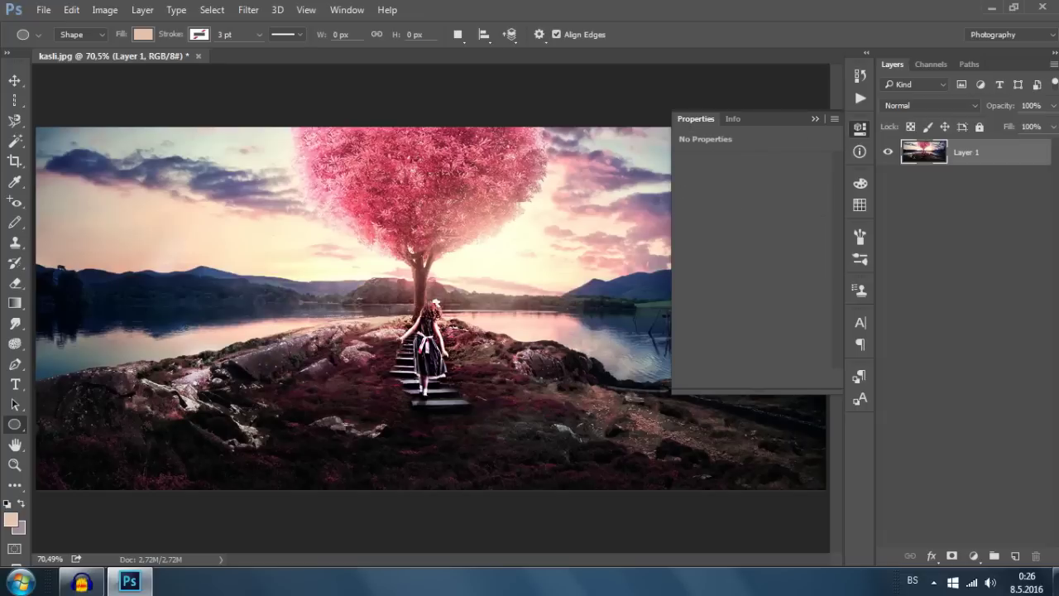
right_click(14, 424)
click(83, 469)
mouse_move(248, 211)
mouse_down()
mouse_move(368, 288)
mouse_move(338, 246)
mouse_up()
key(BackSpace)
text(6)
drag(504, 197, 507, 271)
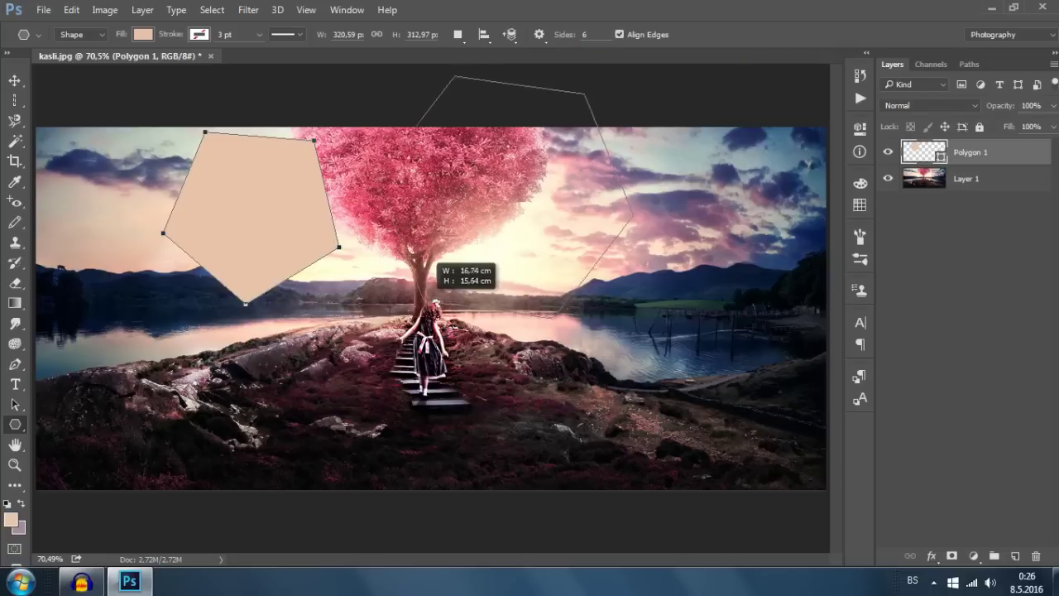
key(ctrl+alt+z)
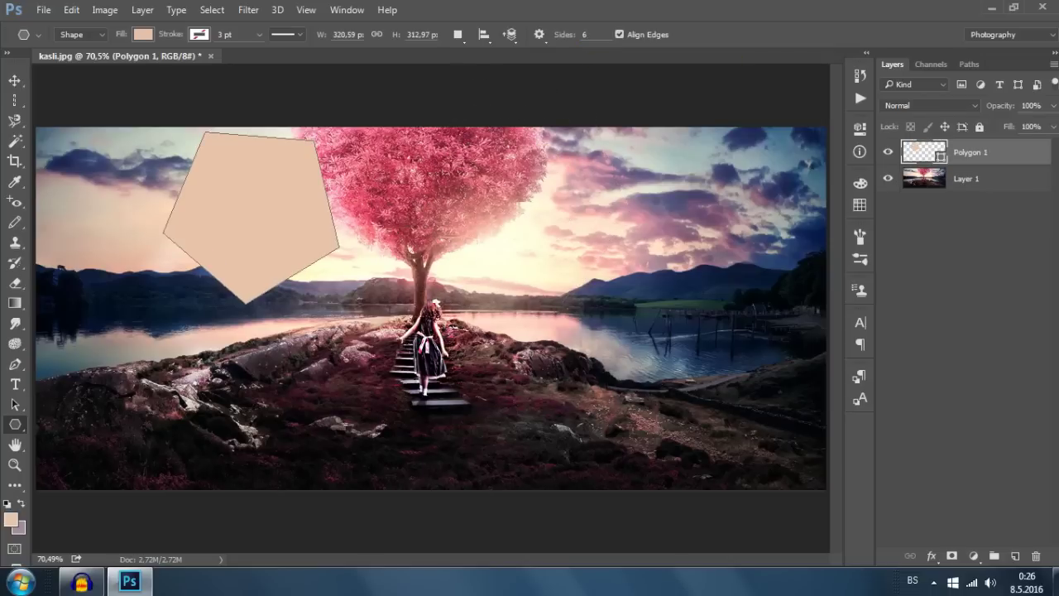
key(ctrl+alt+z)
right_click(15, 425)
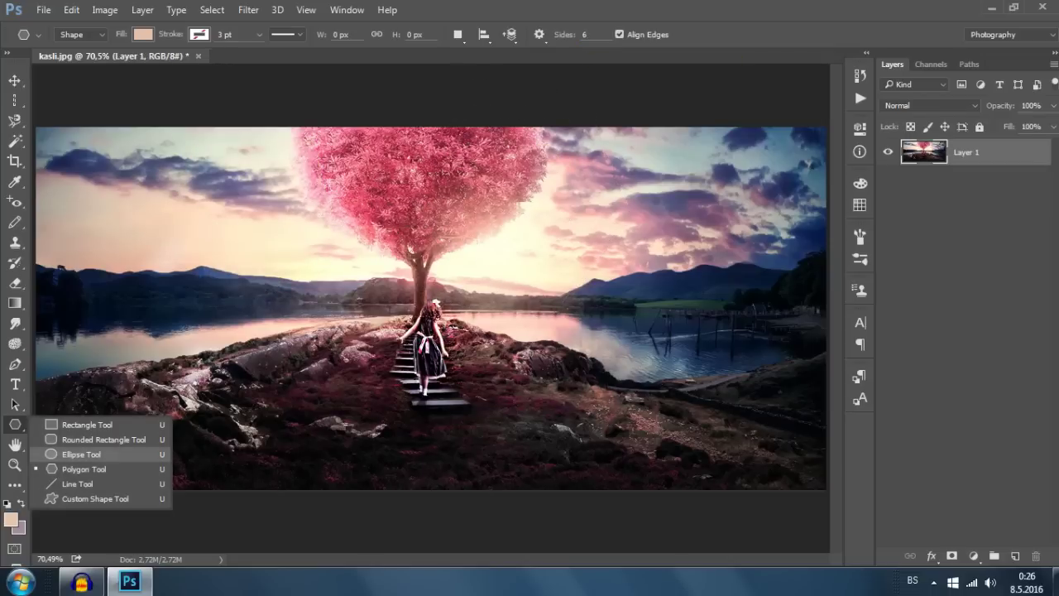
click(75, 495)
drag(225, 403, 316, 338)
drag(463, 276, 561, 275)
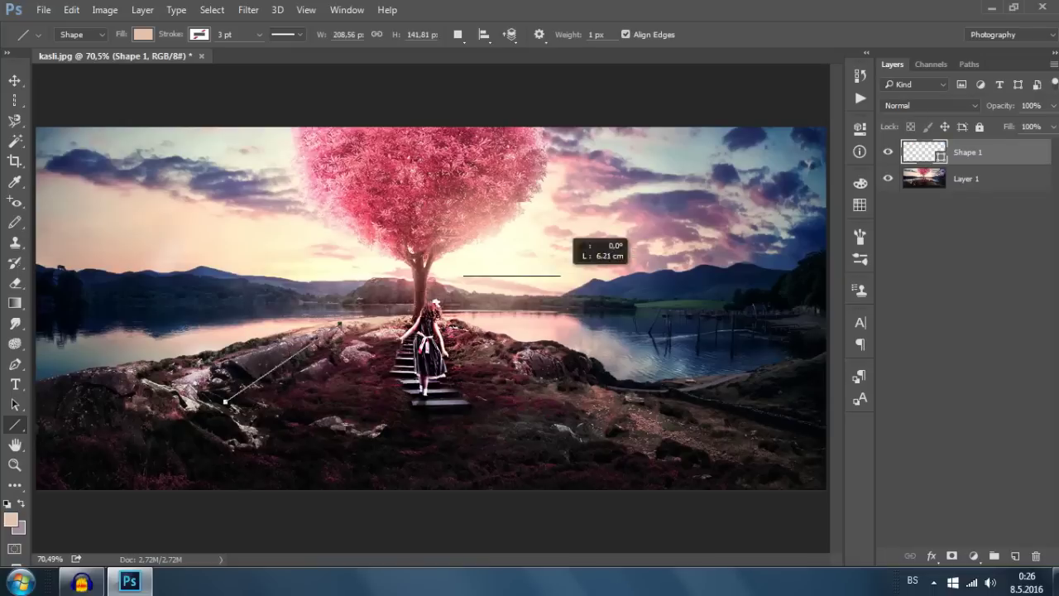
key(ctrl+alt+z)
key(ctrl+alt+z)
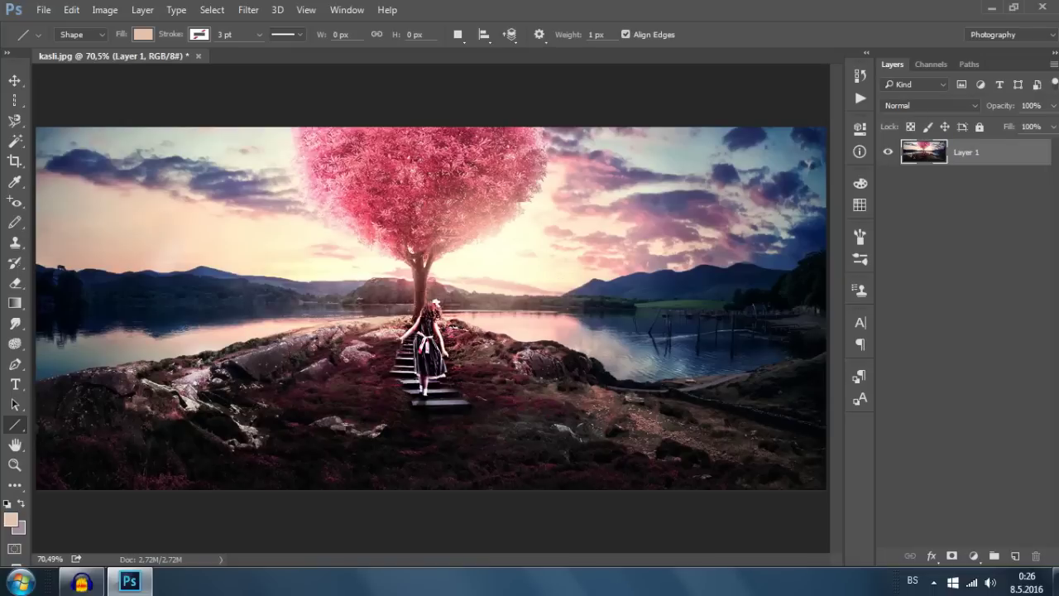
right_click(15, 424)
click(74, 503)
click(609, 35)
scroll(579, 106, down, 5)
scroll(579, 106, up, 3)
scroll(580, 106, up, 3)
click(592, 93)
drag(483, 245, 365, 430)
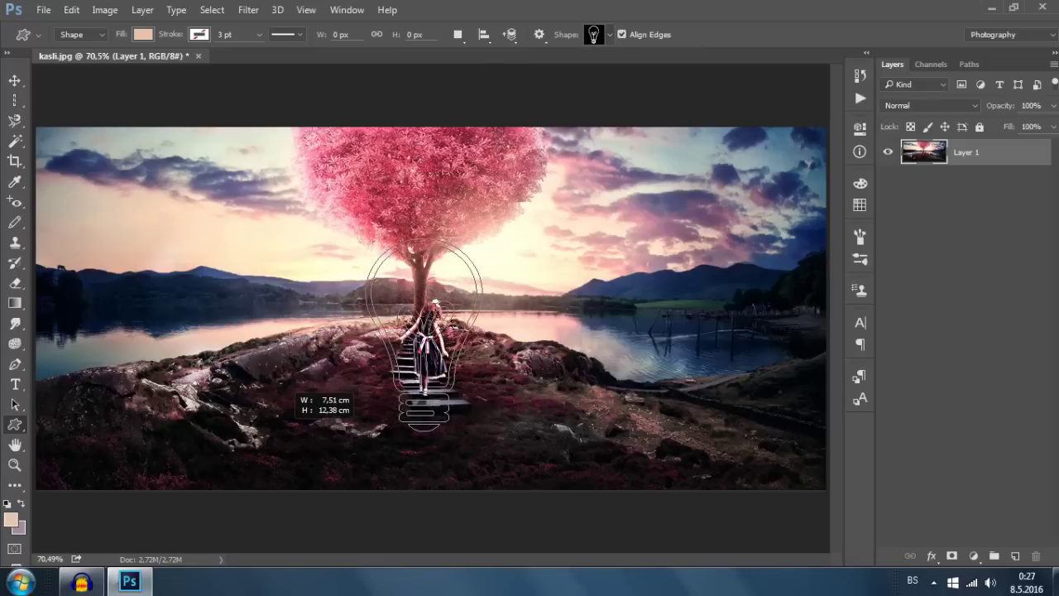
drag(401, 413, 402, 414)
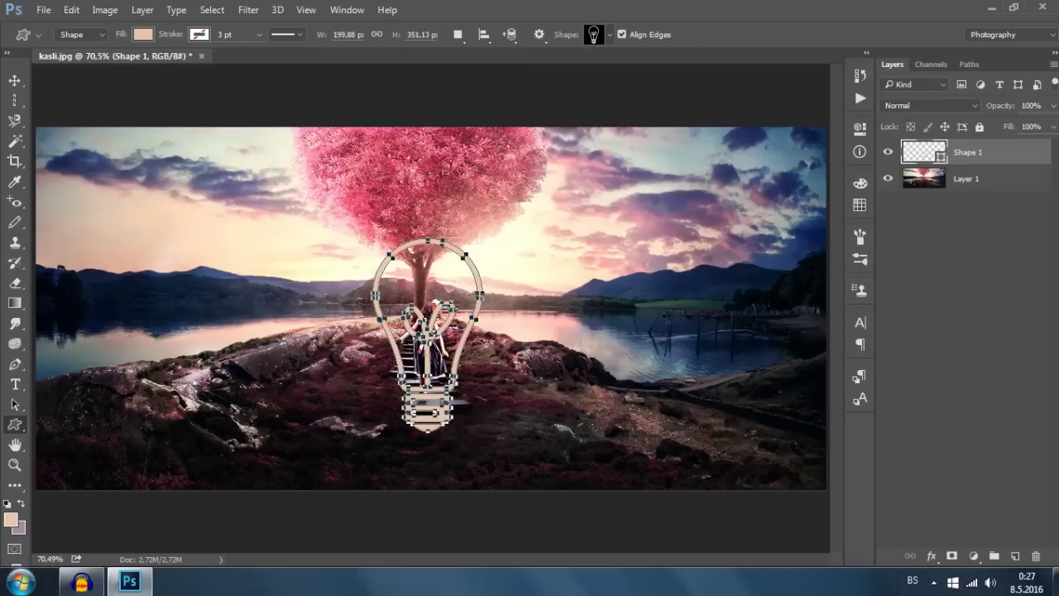
click(960, 249)
click(968, 152)
key(Delete)
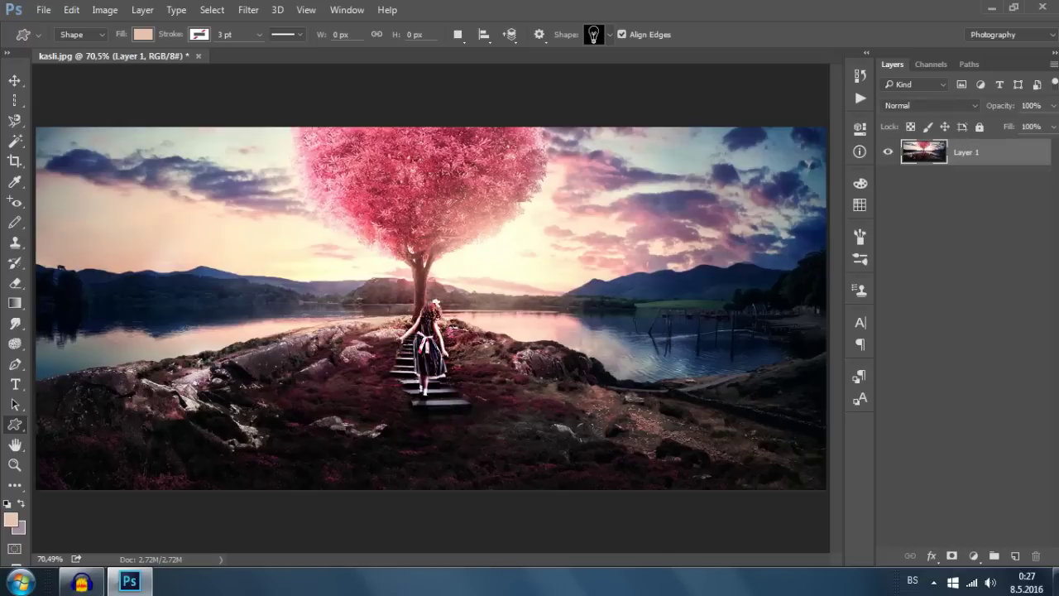
click(594, 34)
scroll(579, 106, down, 2)
scroll(579, 106, up, 2)
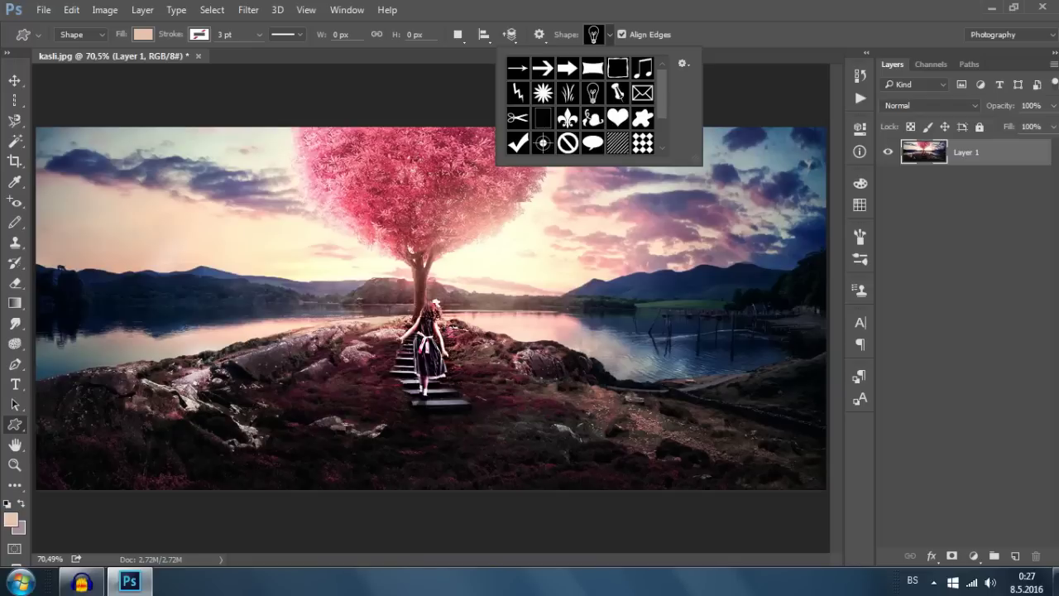
click(594, 34)
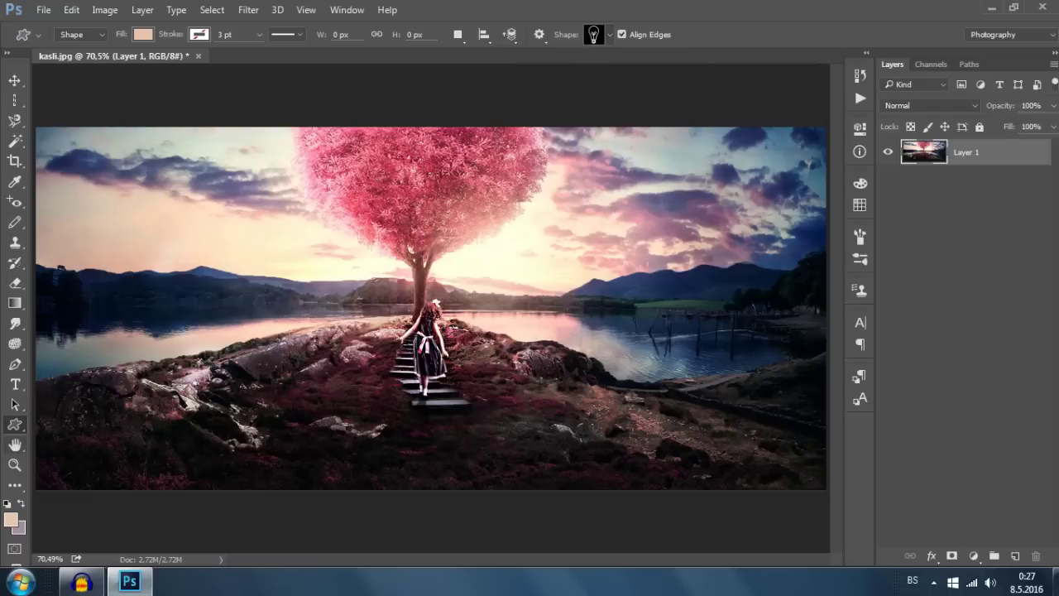
click(15, 445)
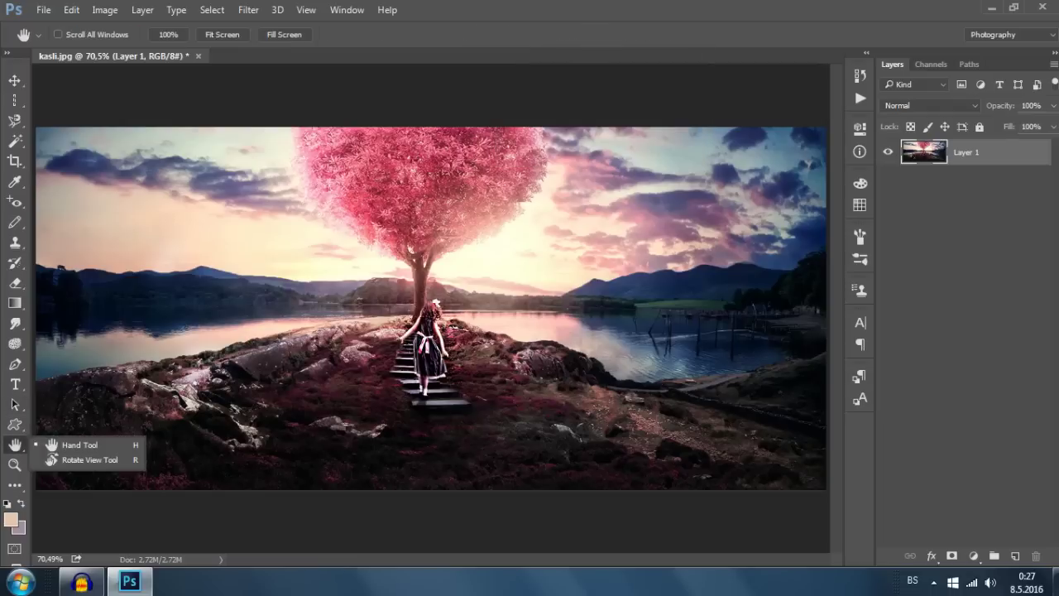
click(14, 464)
drag(431, 338, 389, 339)
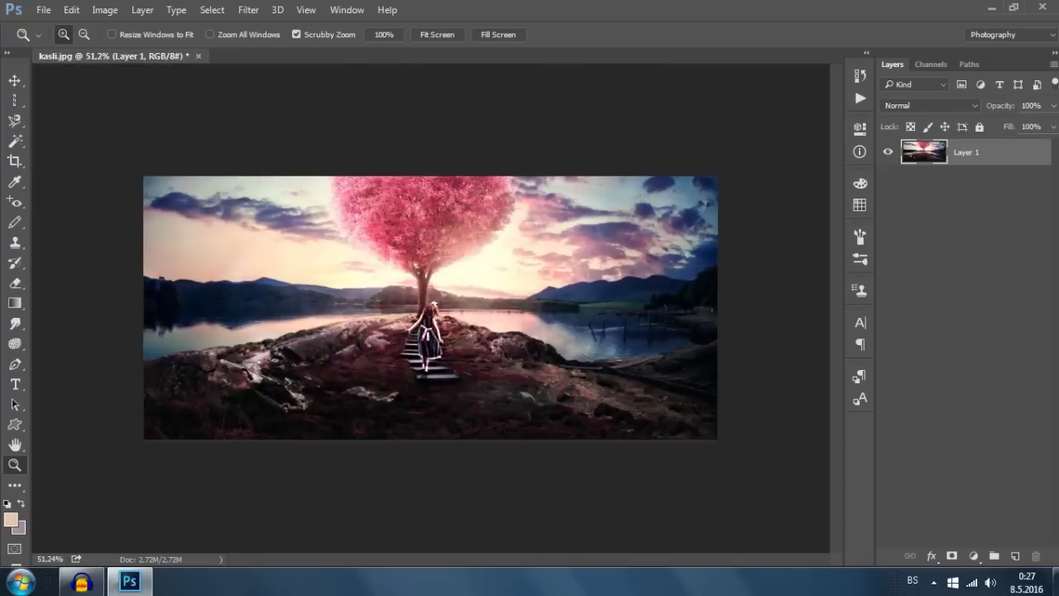
right_click(423, 323)
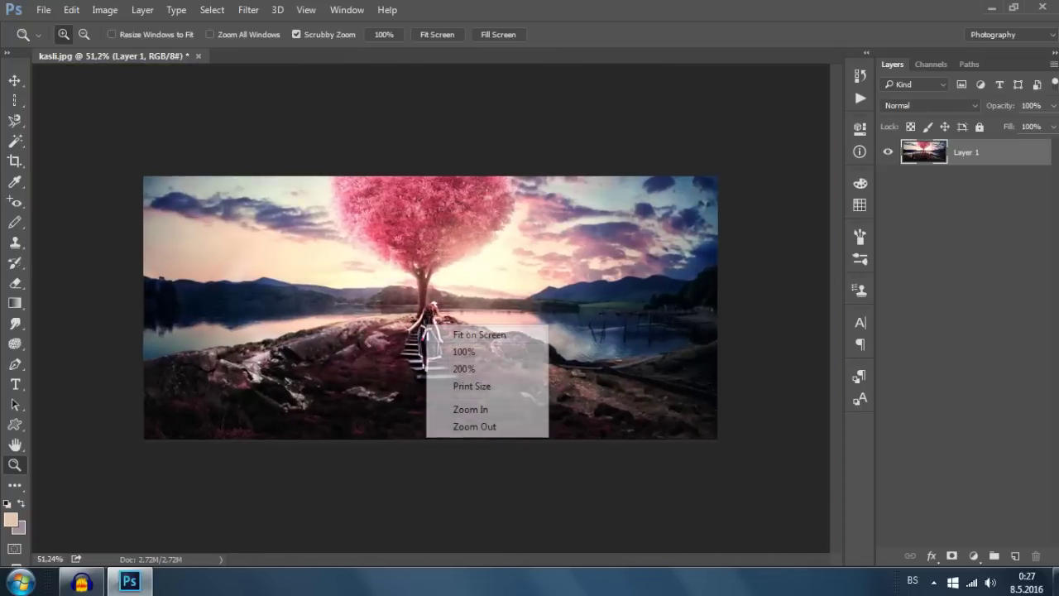
click(459, 331)
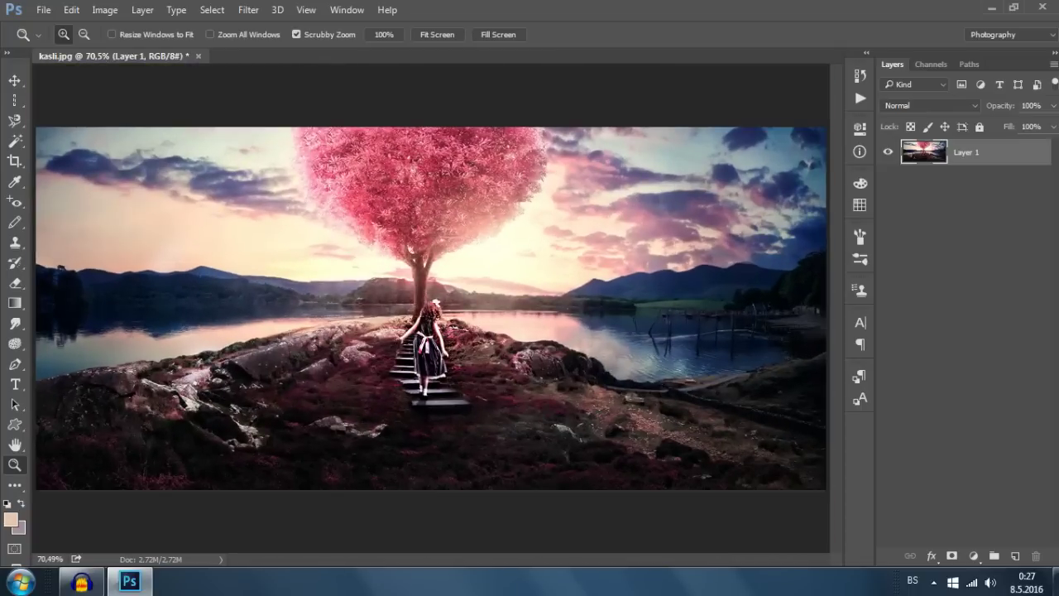
scroll(431, 306, up, 3)
scroll(430, 307, up, 1)
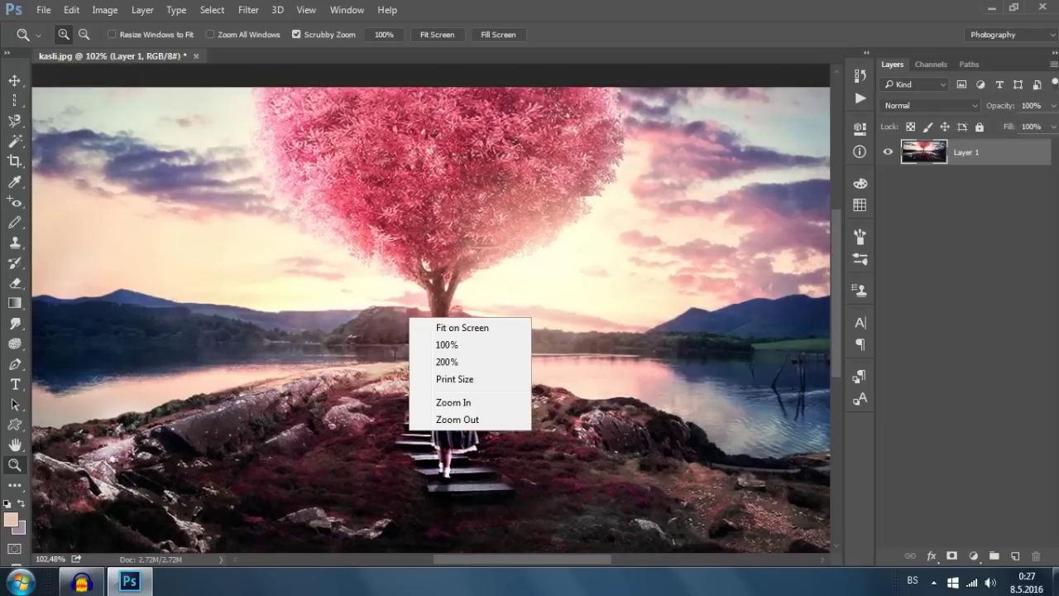
scroll(430, 306, down, 2)
scroll(431, 307, down, 2)
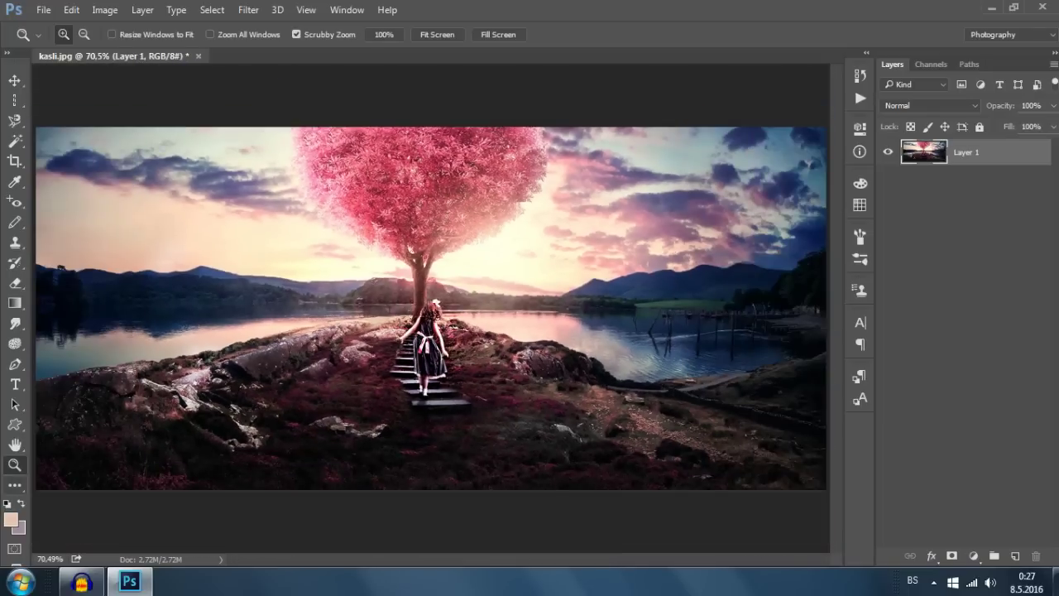
click(14, 485)
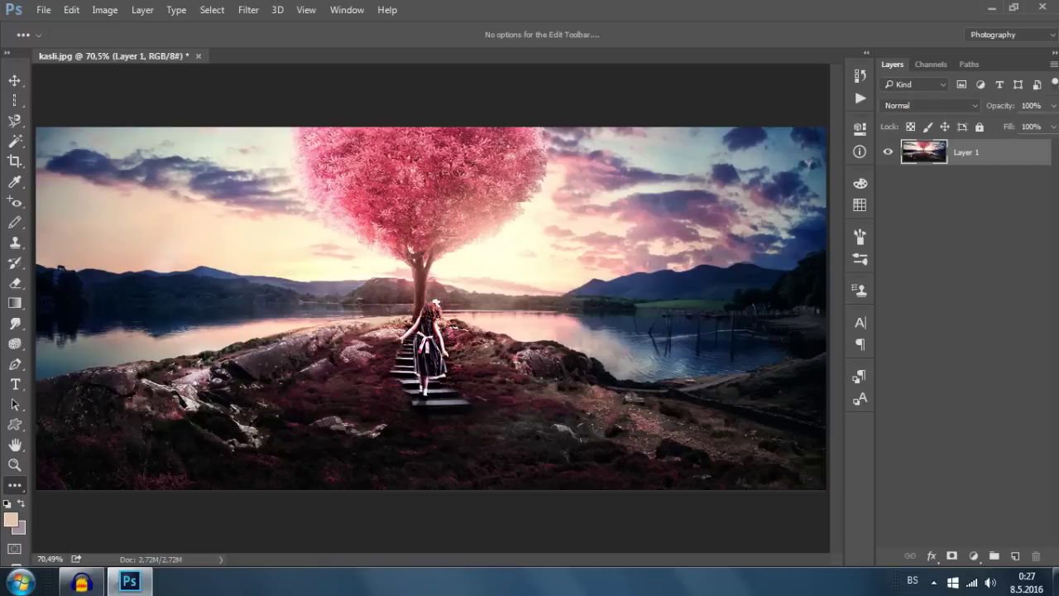
key(z)
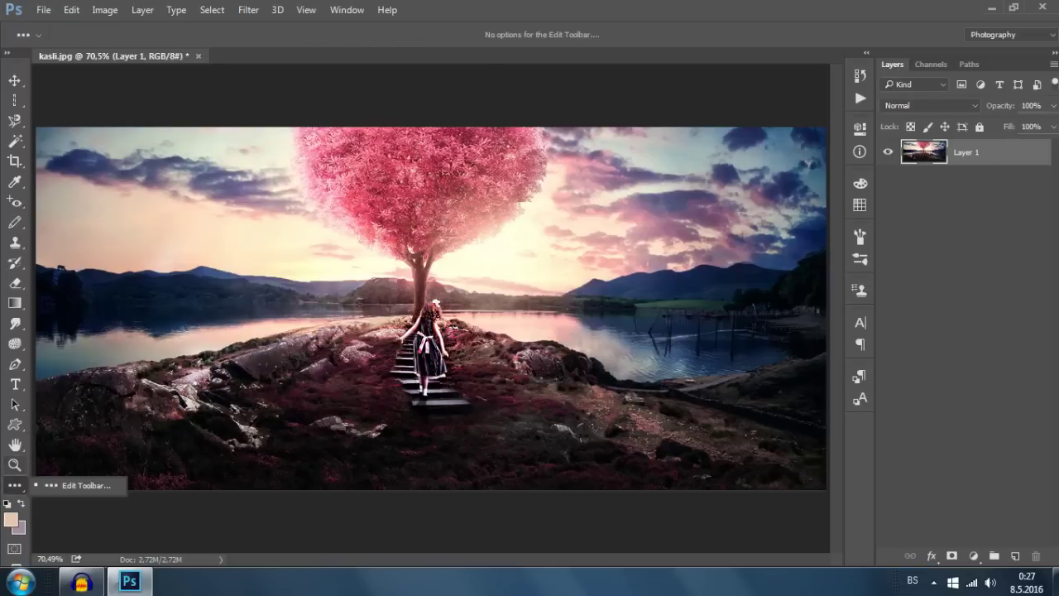
key(z)
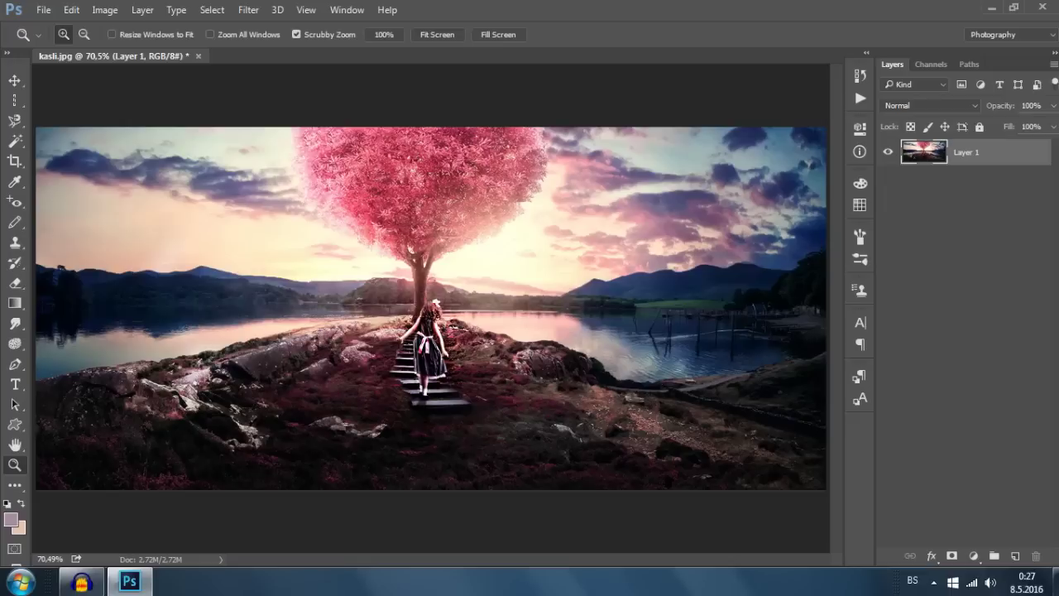
- Swap the colour swatches, then reset them to default black and white
key(x)
key(d)
key(F5)
key(F5)
- Toggle the Character, Paragraph, Color and Properties panels in the dock
click(861, 322)
click(861, 323)
click(860, 344)
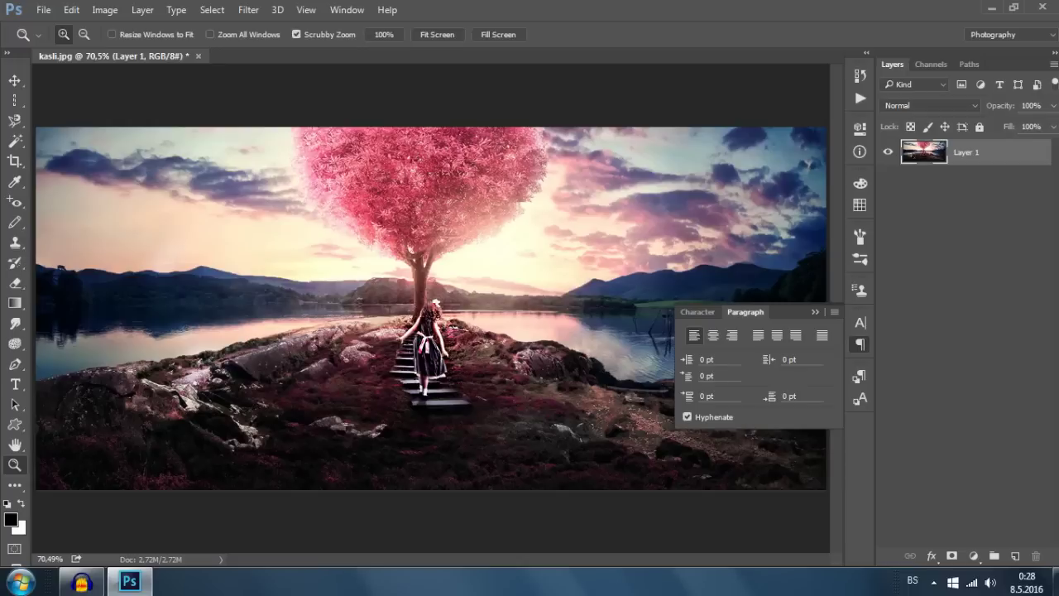
click(861, 344)
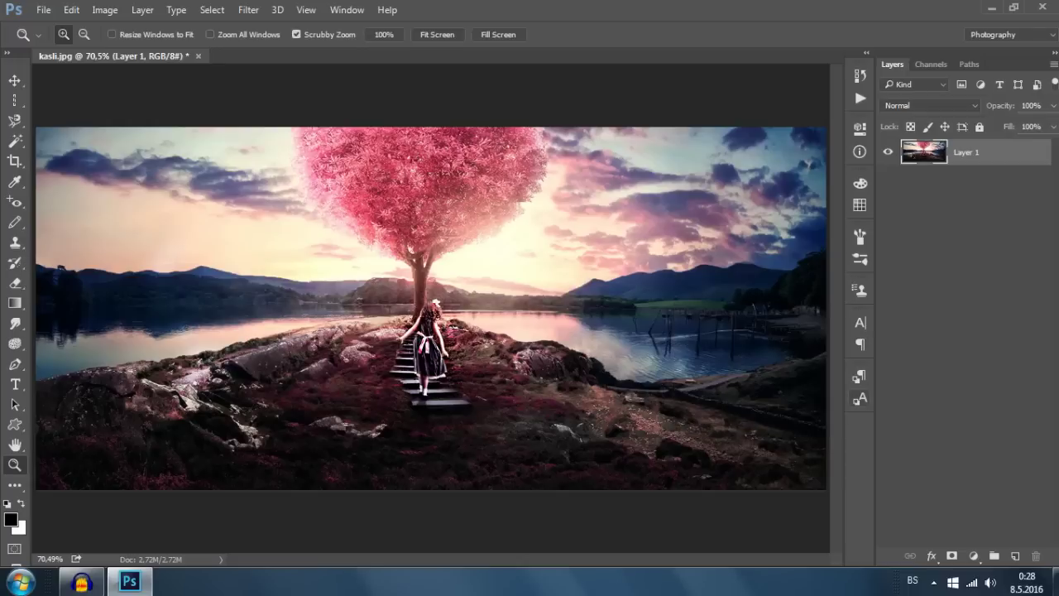
click(860, 183)
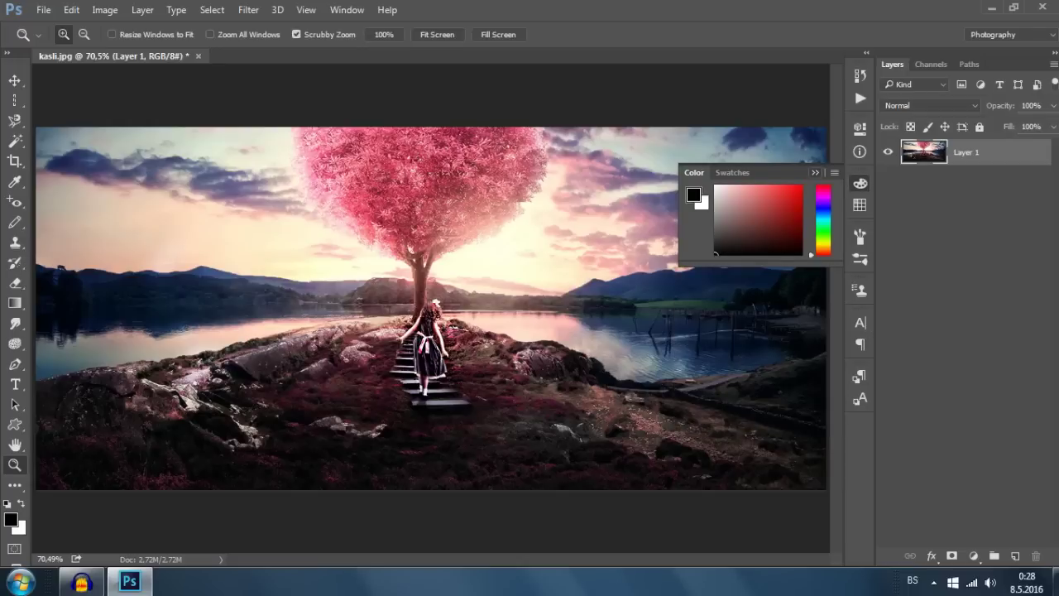
click(861, 183)
click(861, 129)
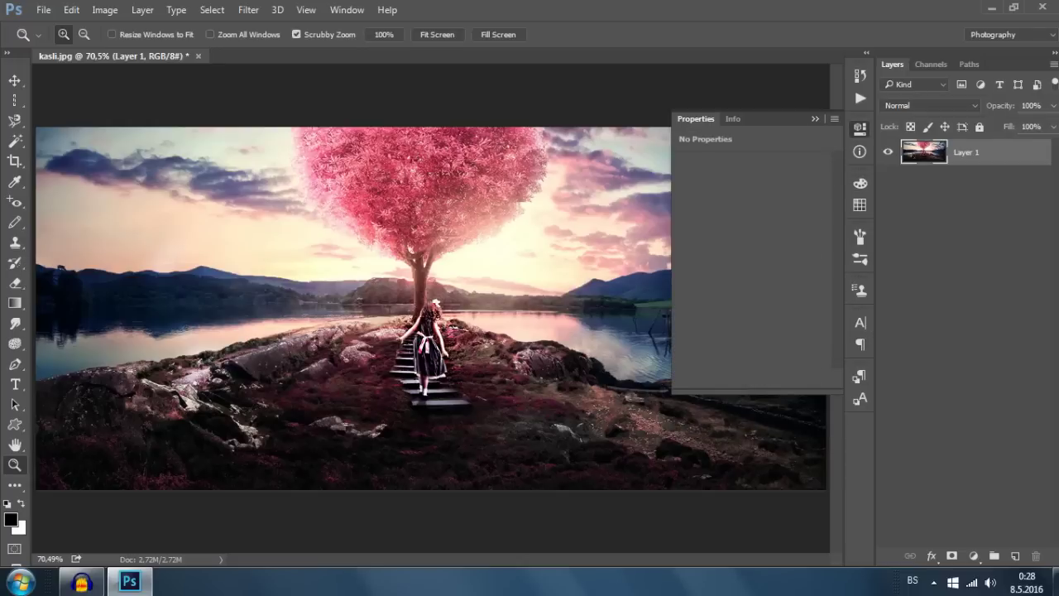
click(861, 128)
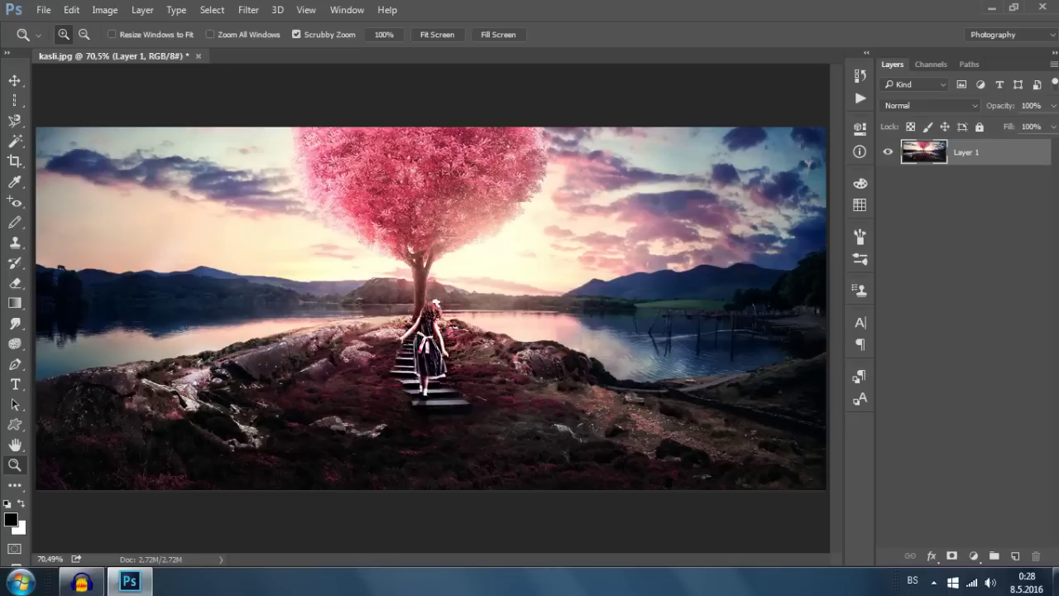
key(ctrl+n)
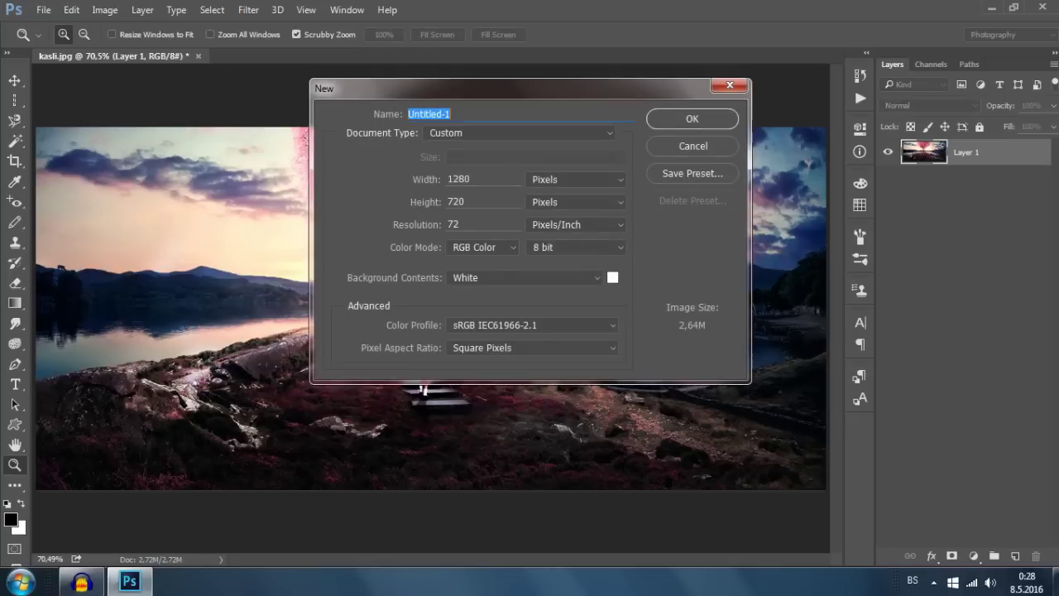
key(Return)
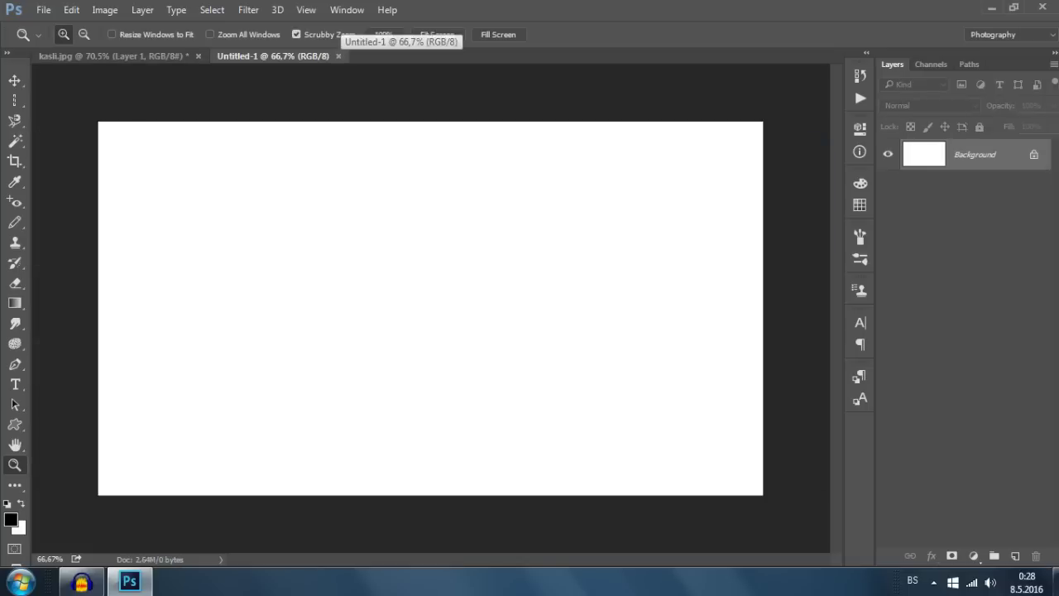
click(338, 55)
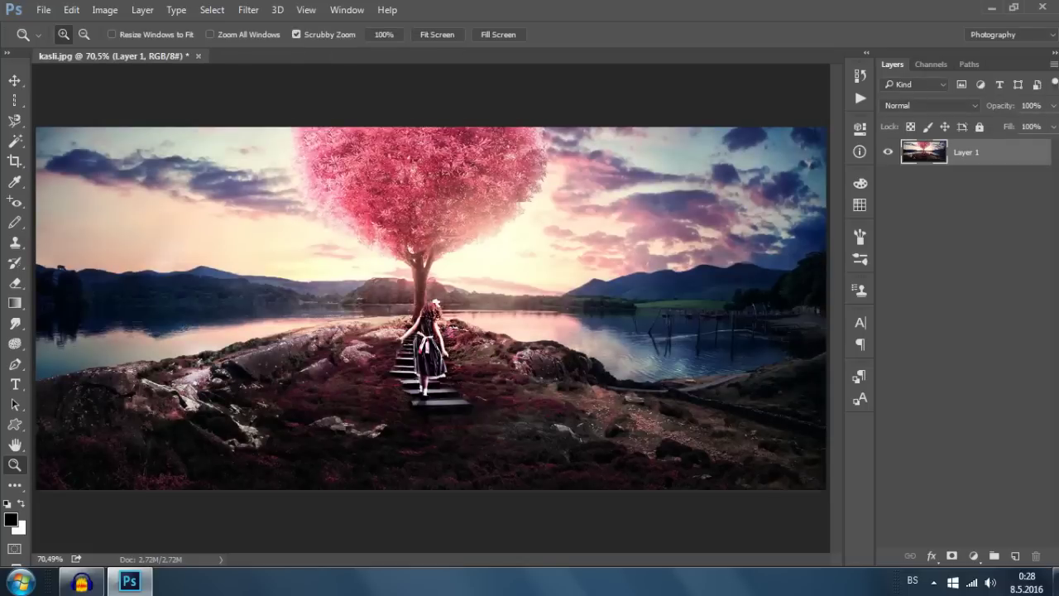
click(1011, 34)
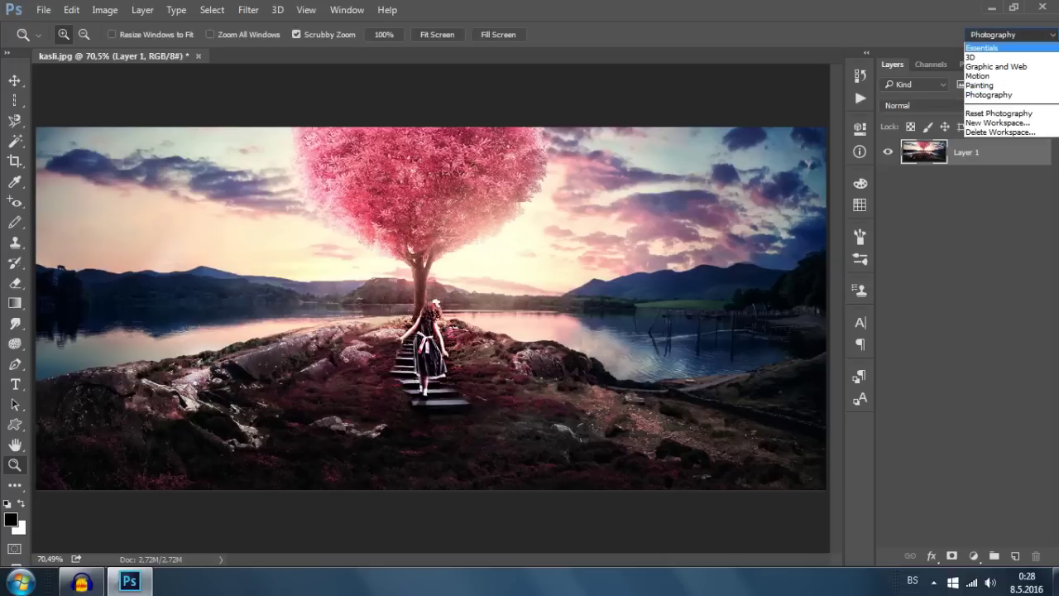
click(982, 48)
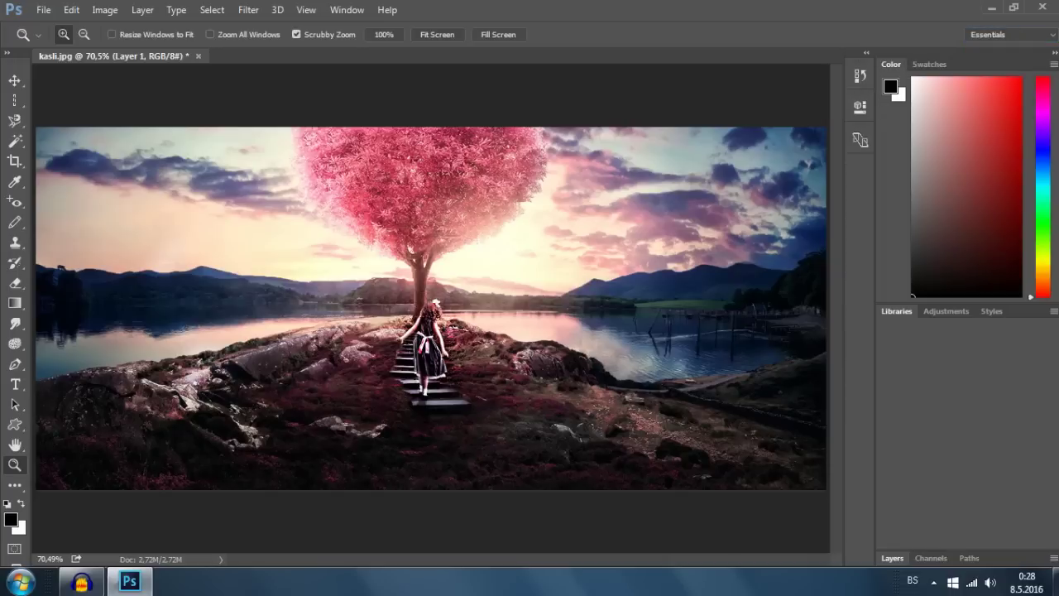
click(1011, 33)
click(985, 59)
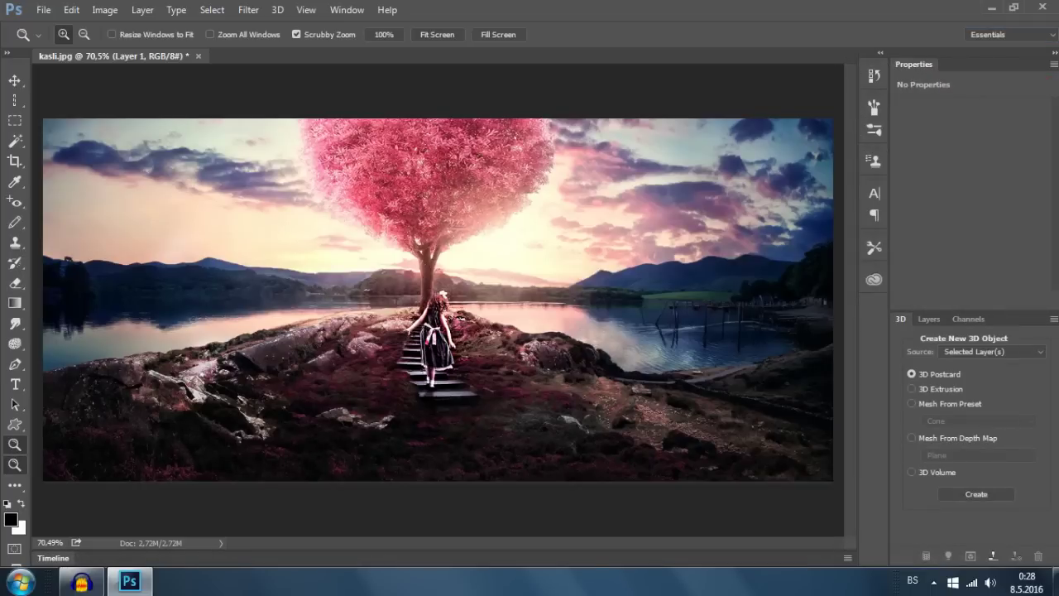
click(1011, 34)
click(985, 70)
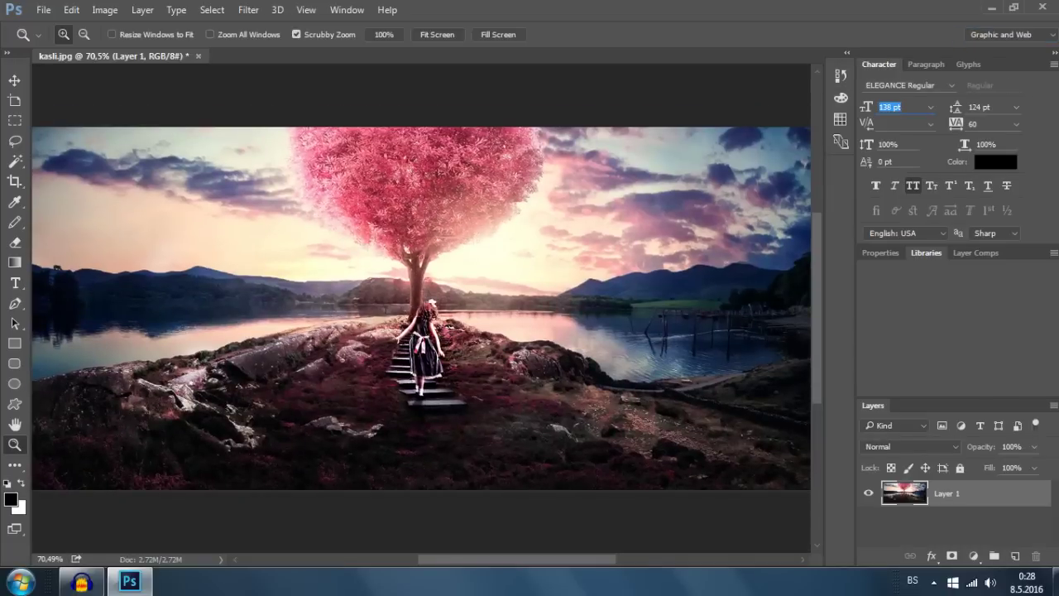
click(1011, 35)
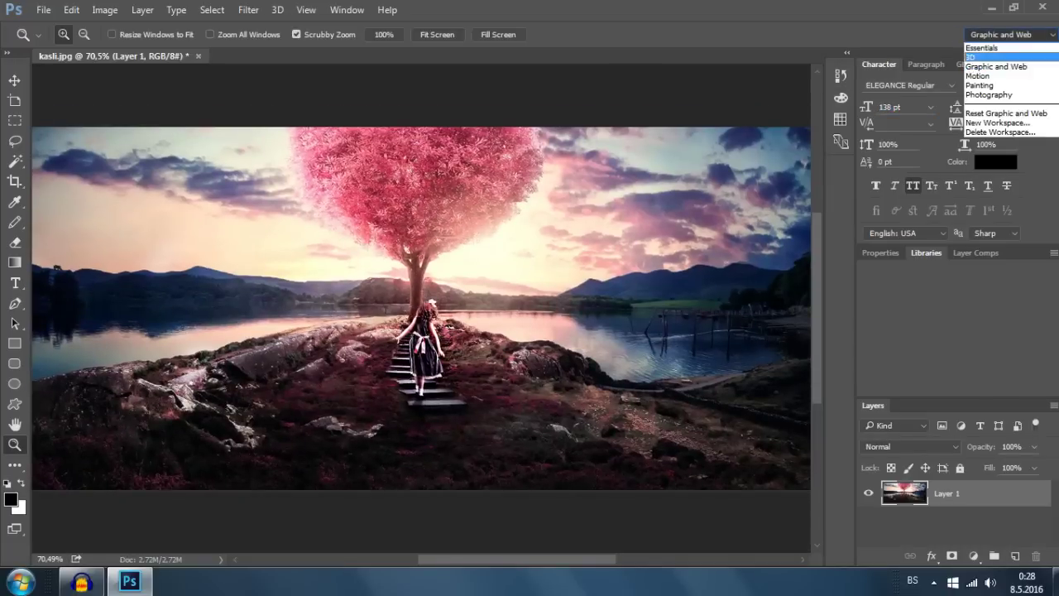
click(1011, 34)
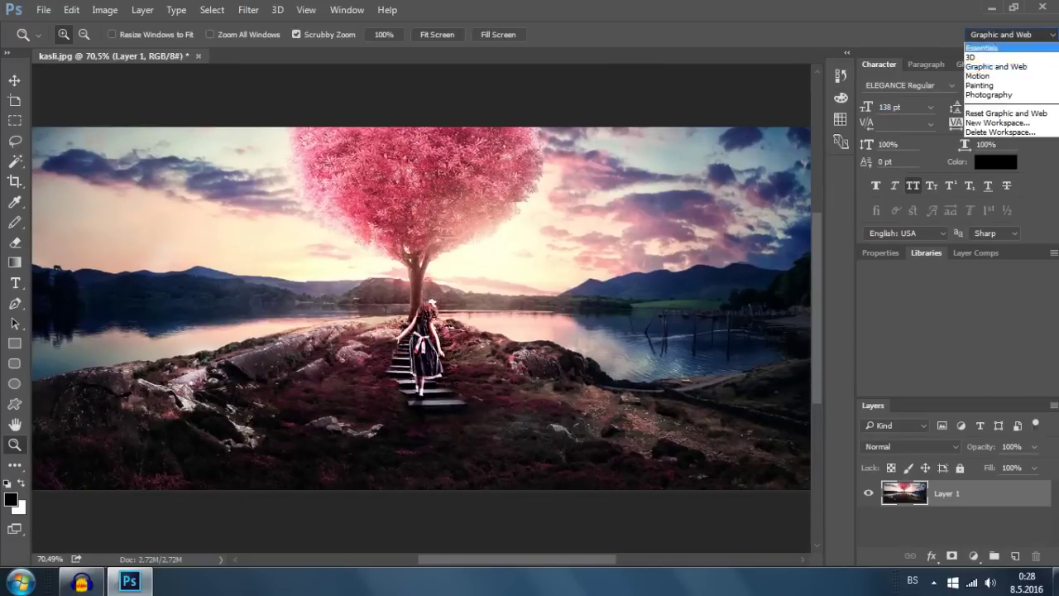
click(993, 72)
click(1005, 34)
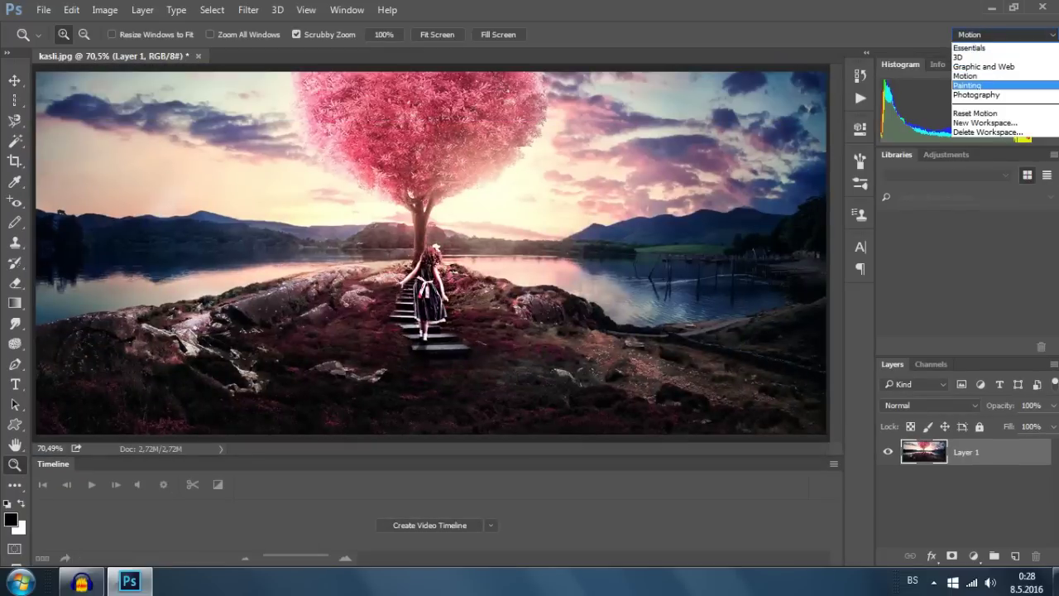
click(968, 85)
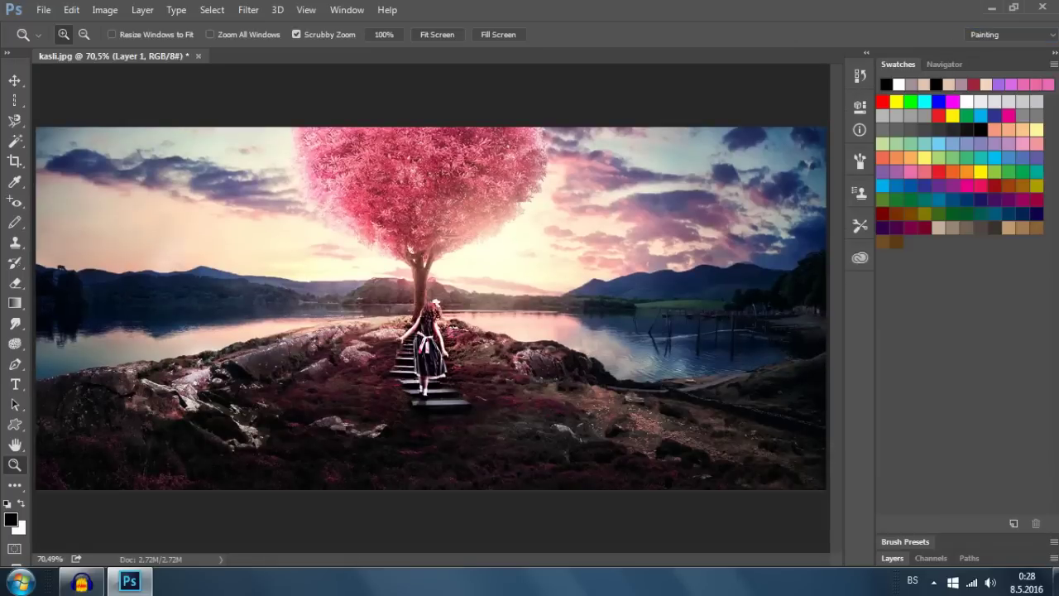
click(1010, 35)
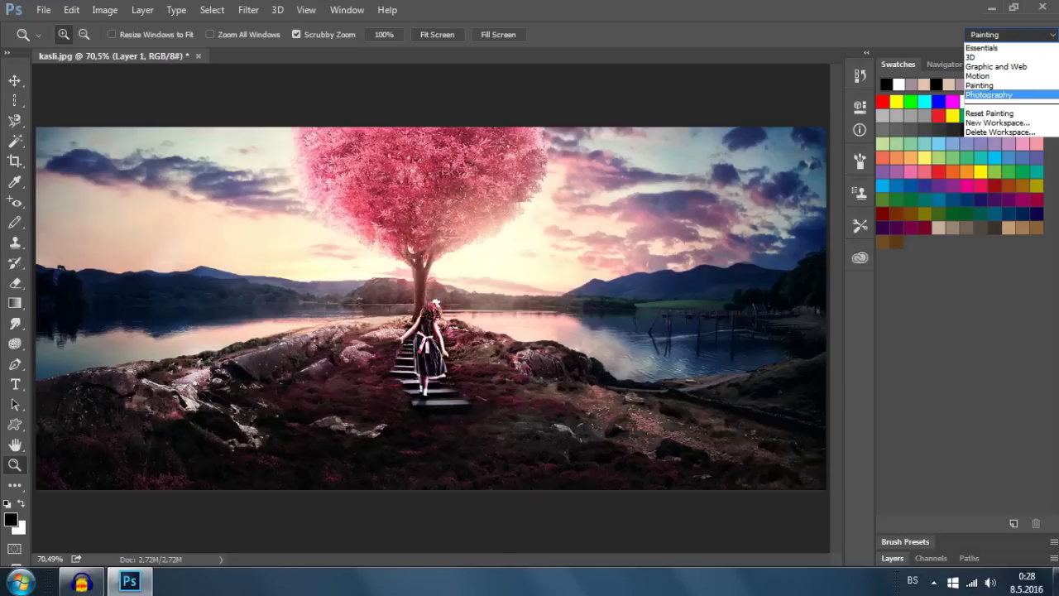
click(989, 94)
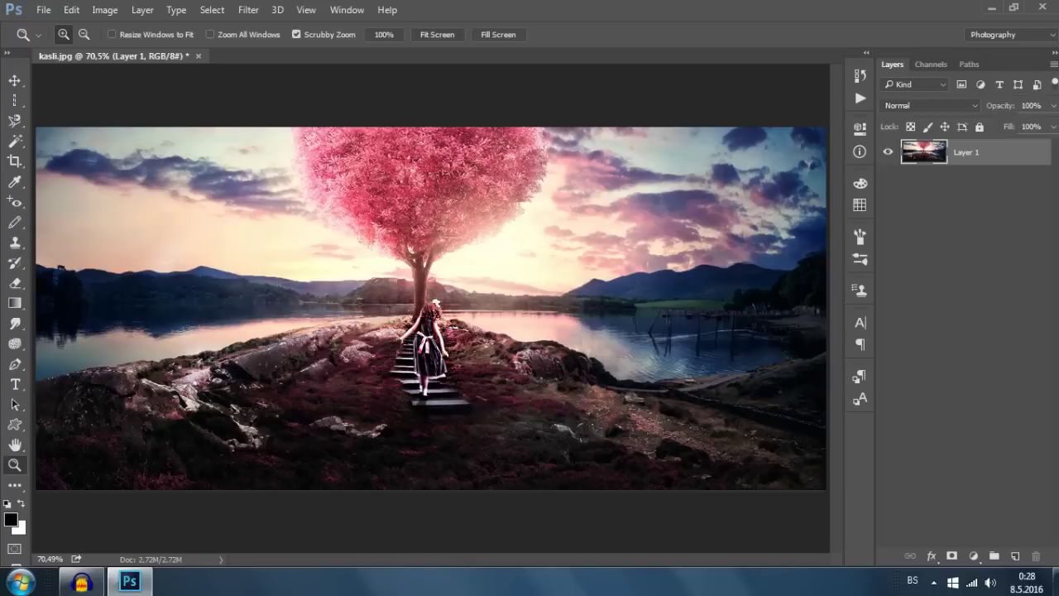
click(1010, 34)
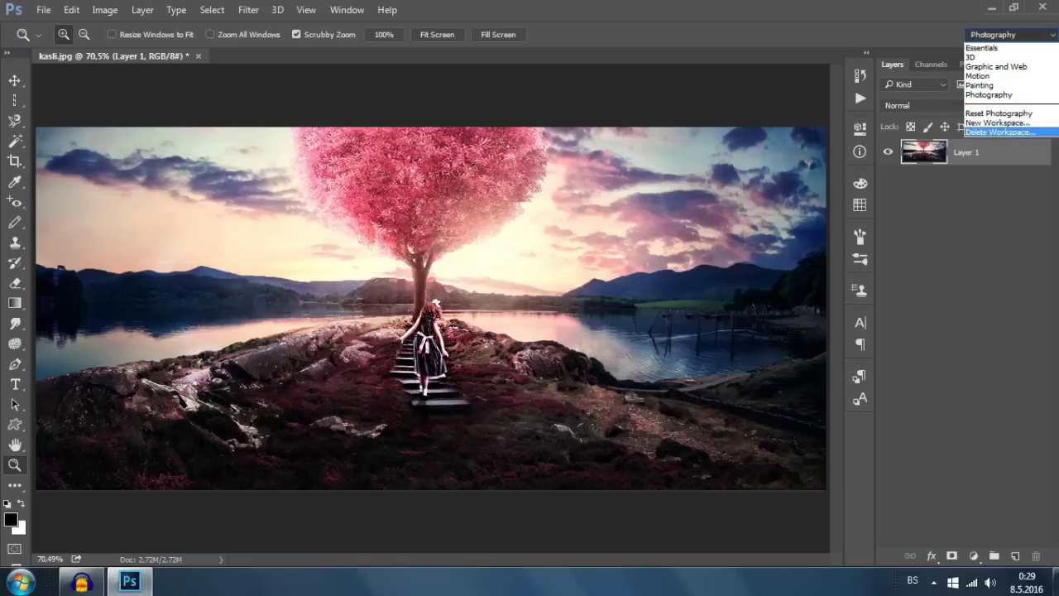
key(Escape)
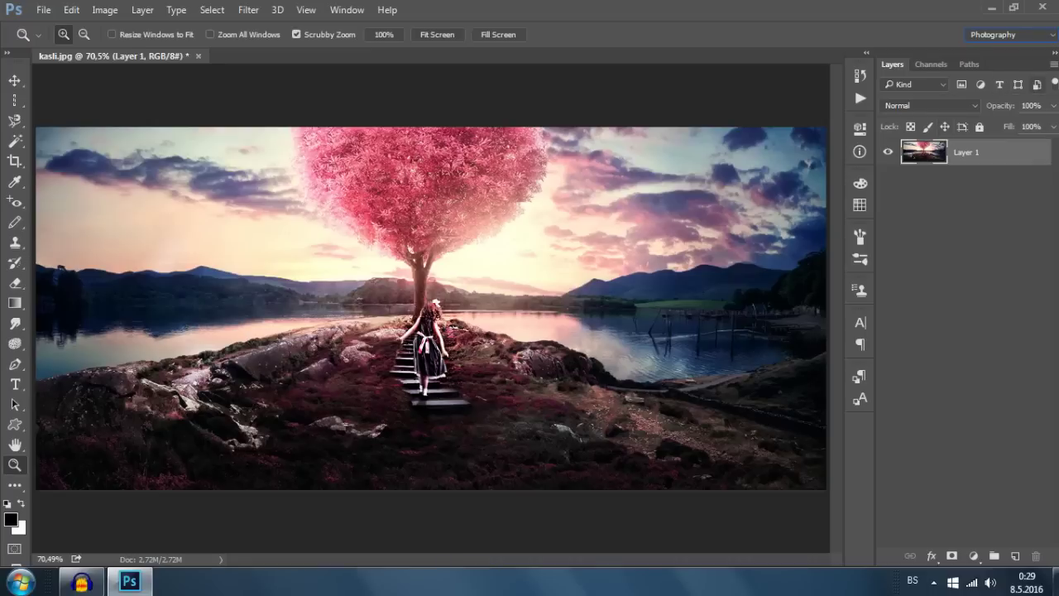
click(1053, 105)
- Keep Layer 1 at 100% opacity and glance at its layer options
mouse_move(1052, 126)
mouse_down()
mouse_move(994, 126)
mouse_move(1052, 126)
mouse_up()
key(Return)
right_click(992, 153)
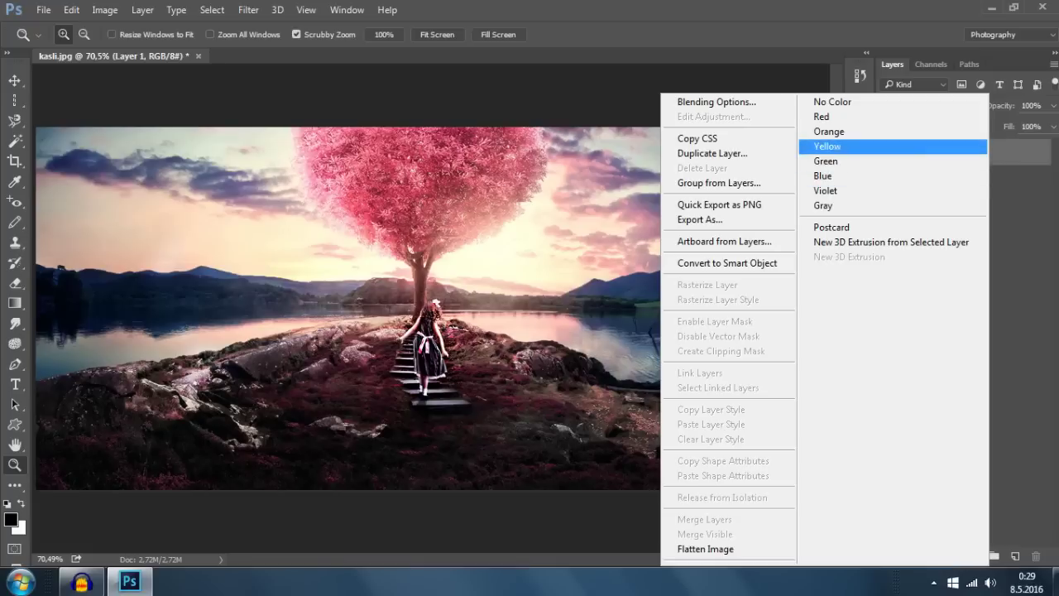
key(Escape)
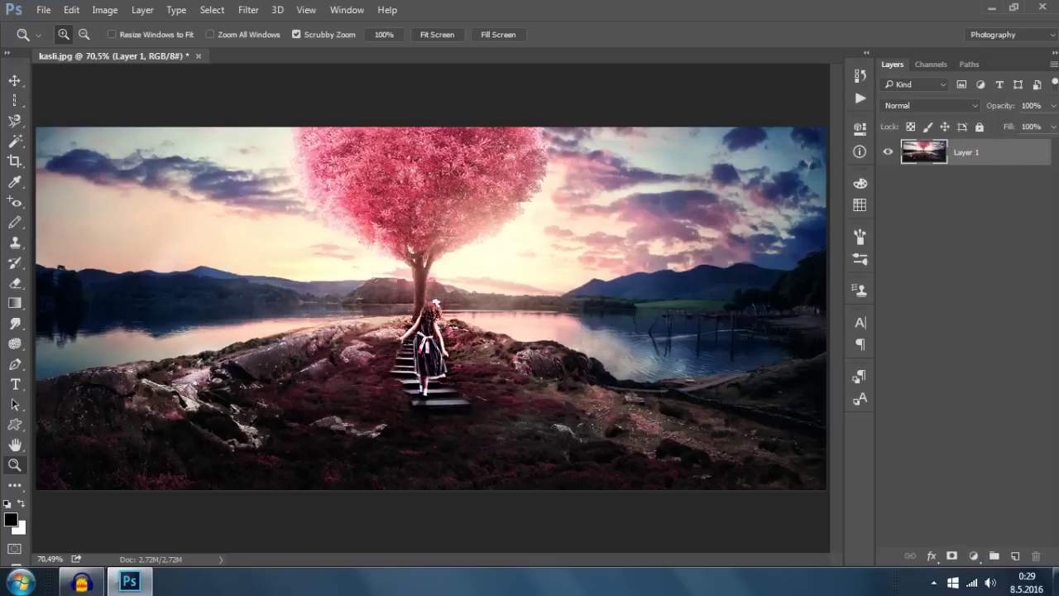
- Add Layers 2 and 3 and Group 1, moving both layers into the group
click(1015, 556)
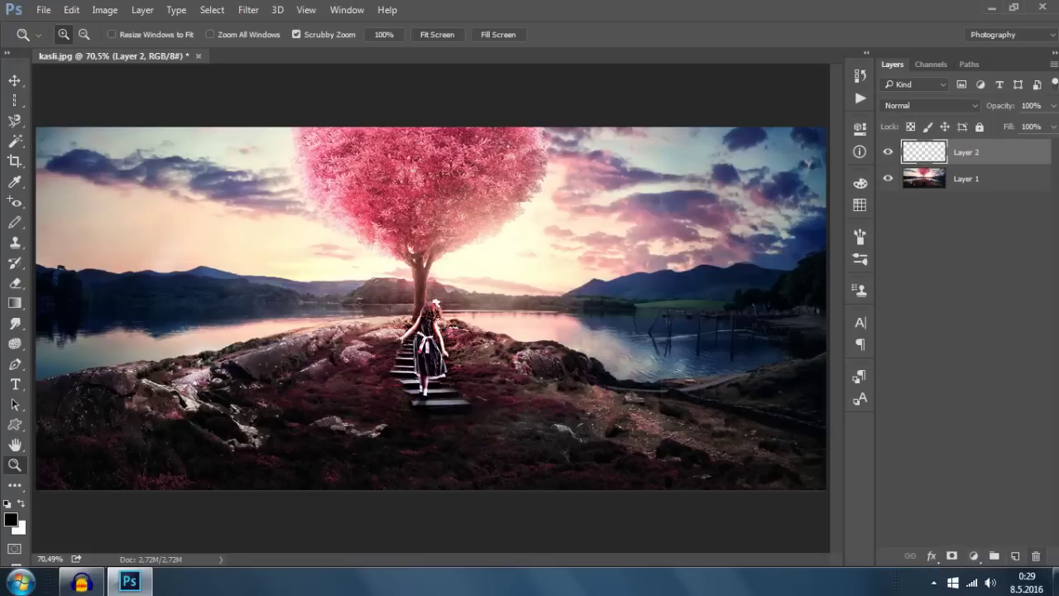
key(ctrl+z)
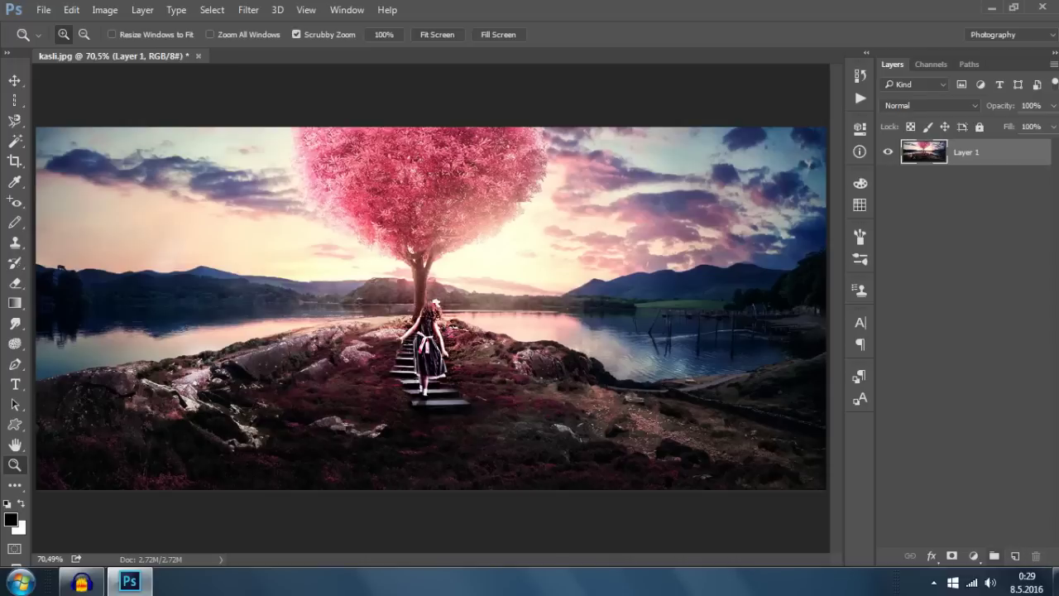
click(1016, 556)
click(993, 556)
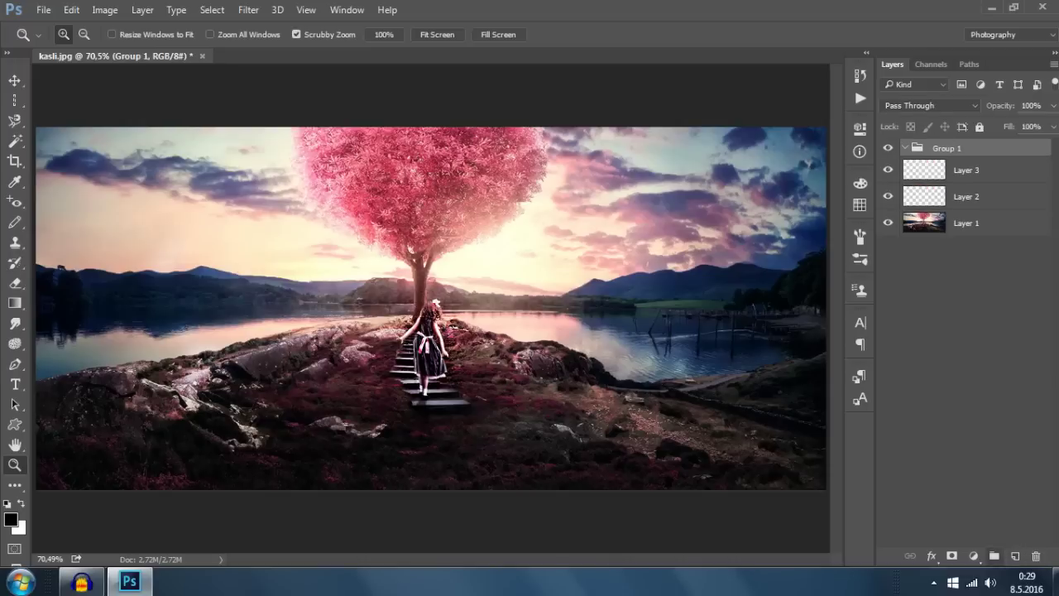
click(965, 196)
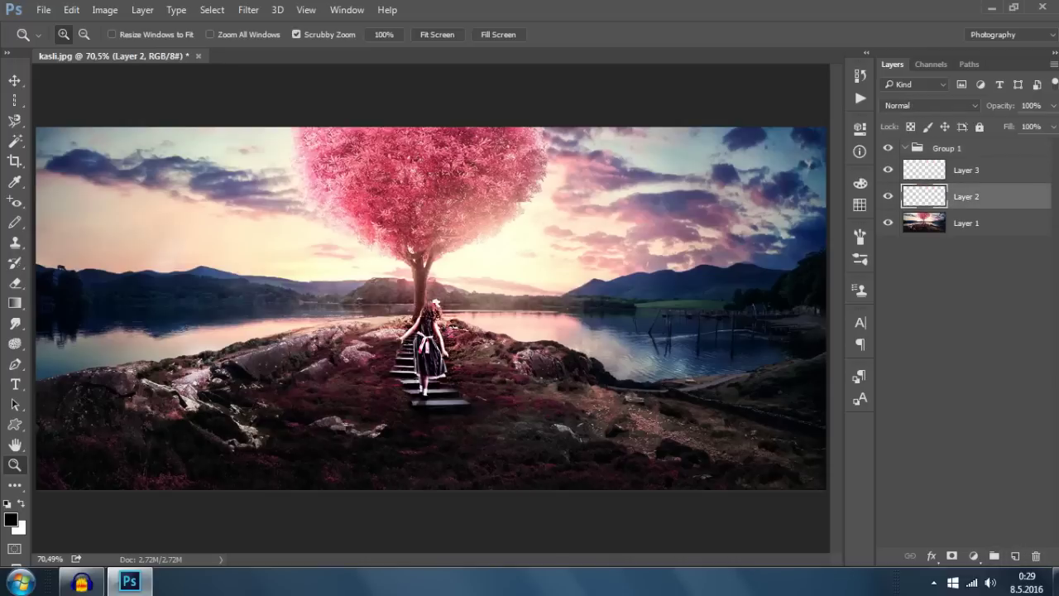
shift+click(966, 170)
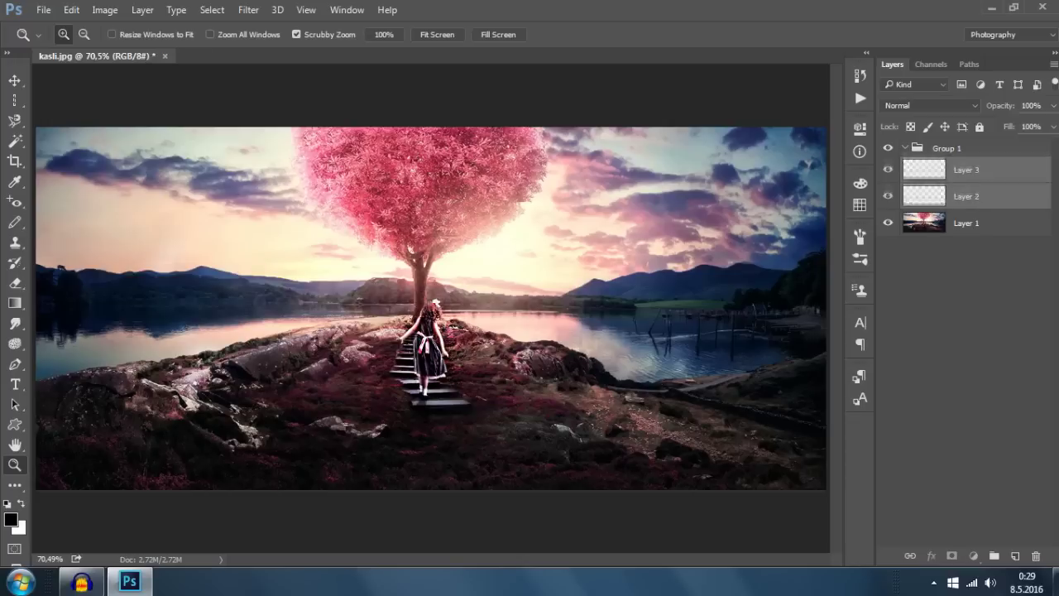
drag(925, 182, 943, 148)
- Expand Group 1 and delete it along with Layers 2 and 3
click(905, 148)
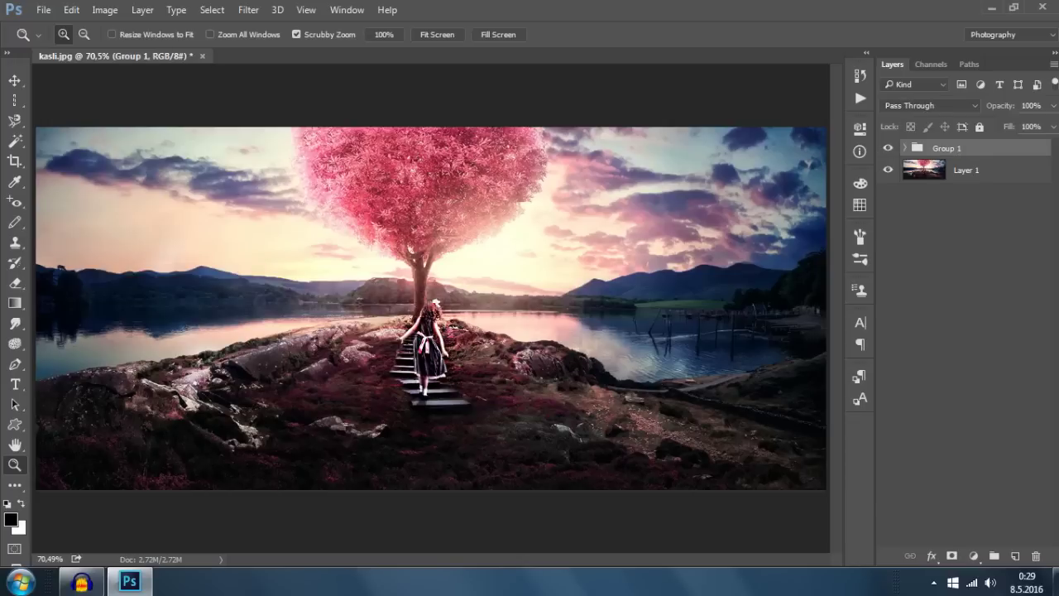
click(906, 148)
click(988, 169)
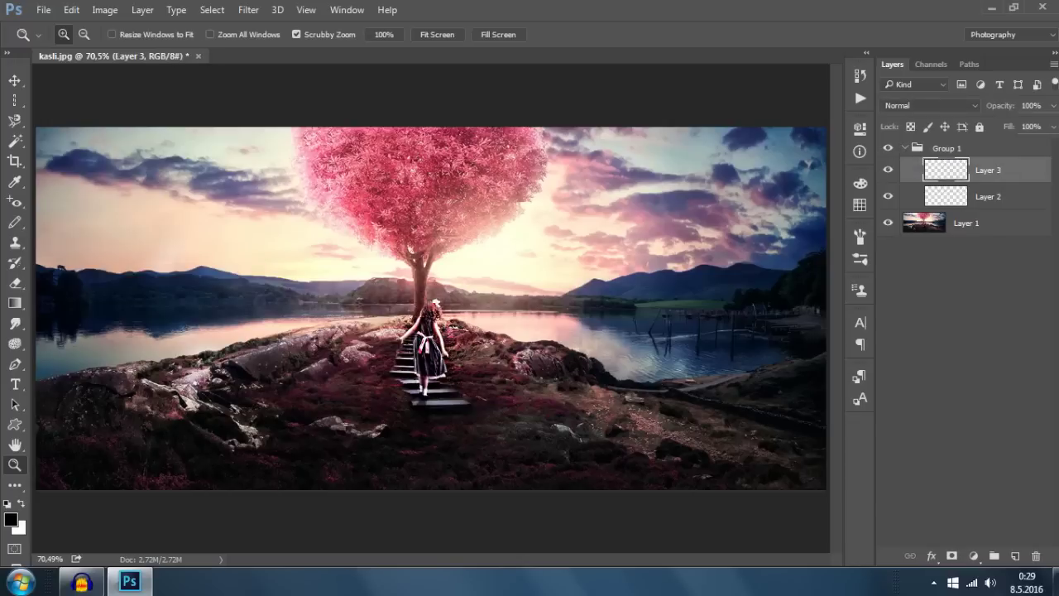
key(Delete)
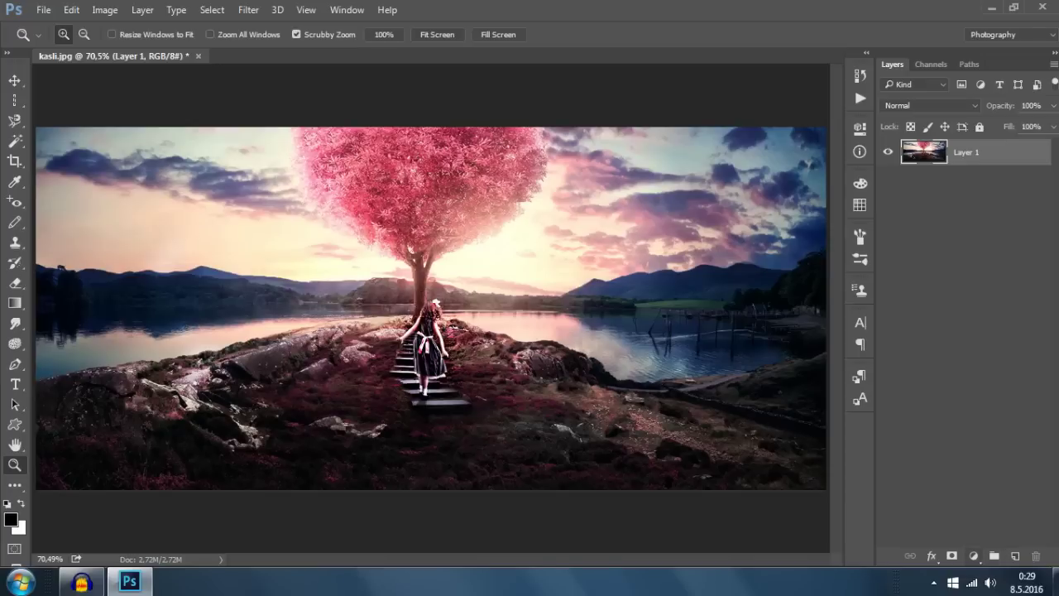
click(973, 557)
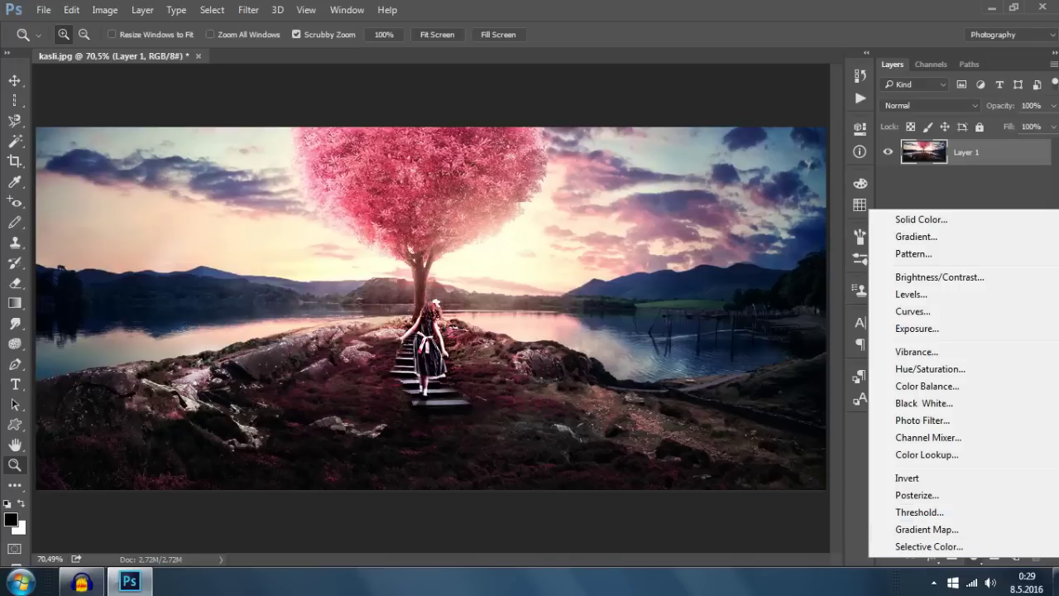
key(Escape)
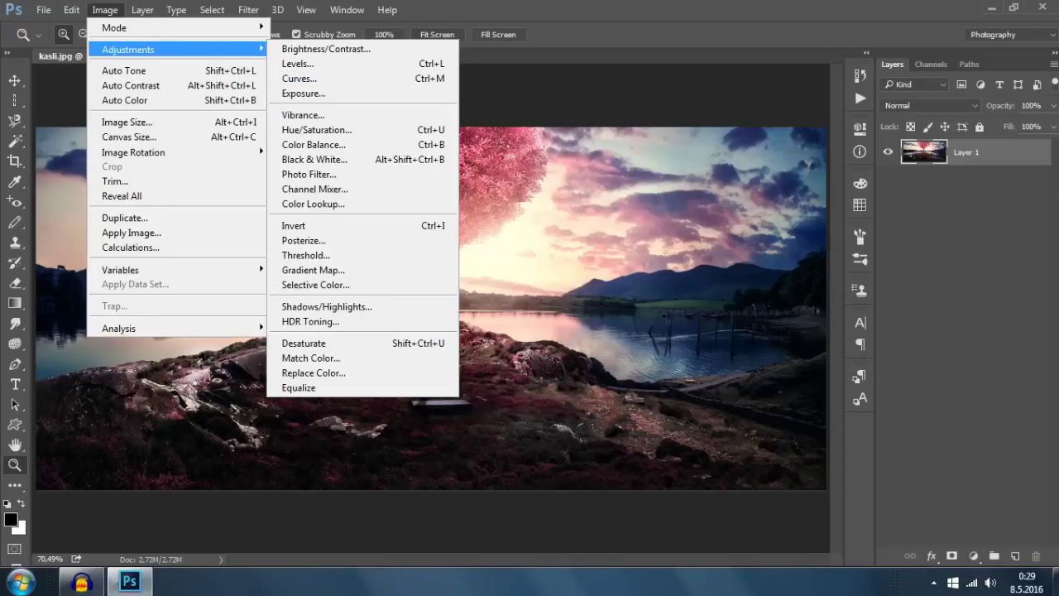
key(Escape)
click(974, 556)
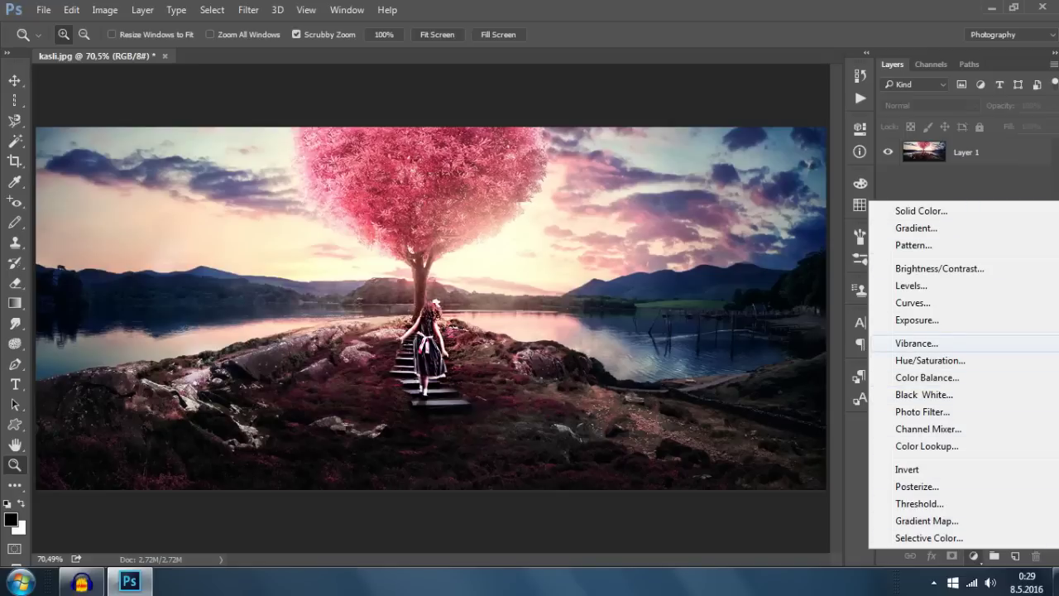
click(917, 343)
drag(751, 206, 807, 205)
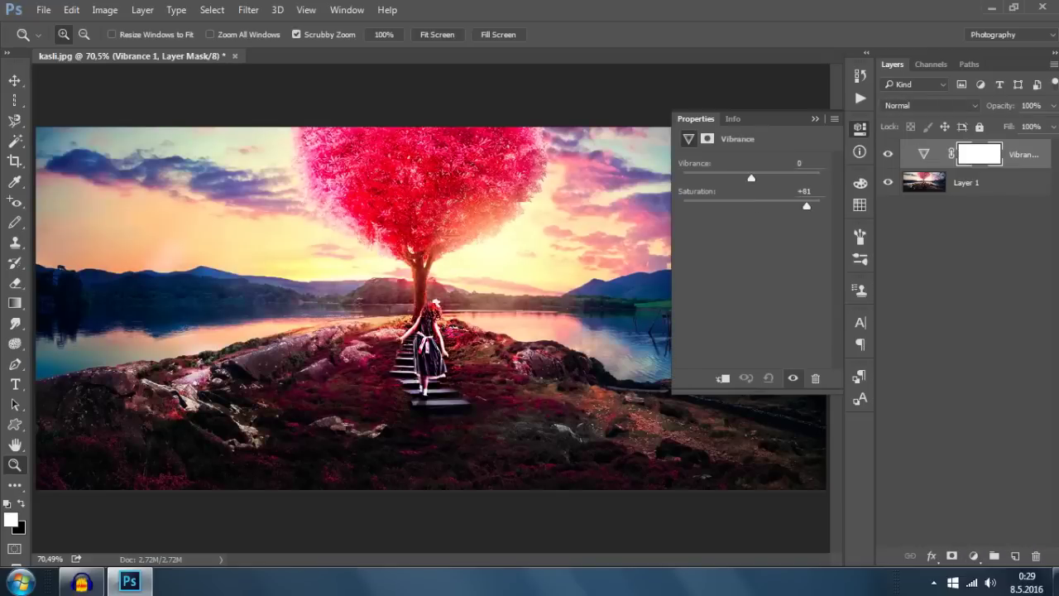
key(ctrl+alt+z)
key(ctrl+alt+z)
key(ctrl+alt+z)
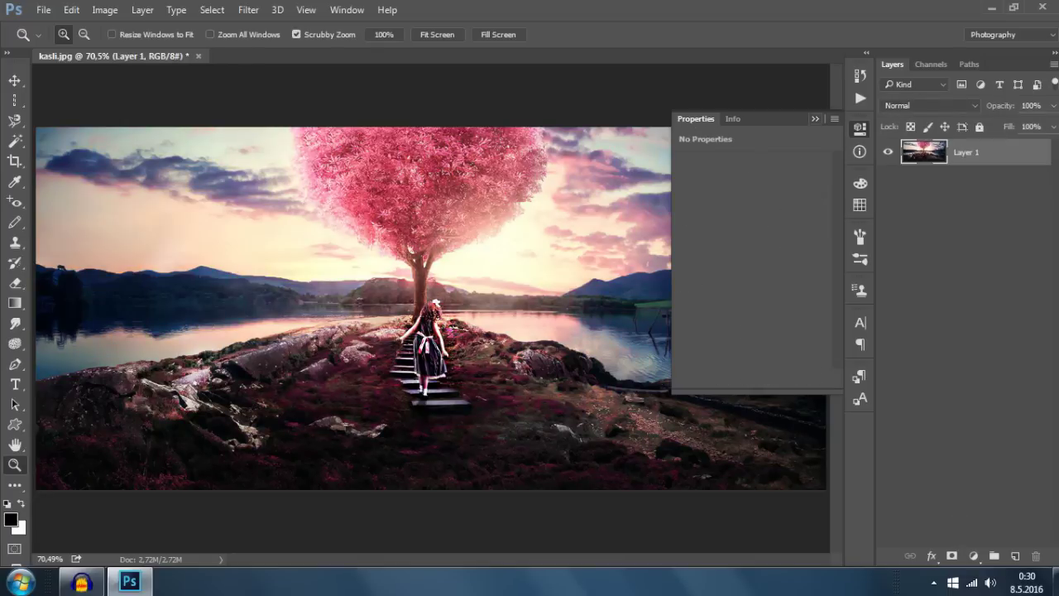
click(815, 119)
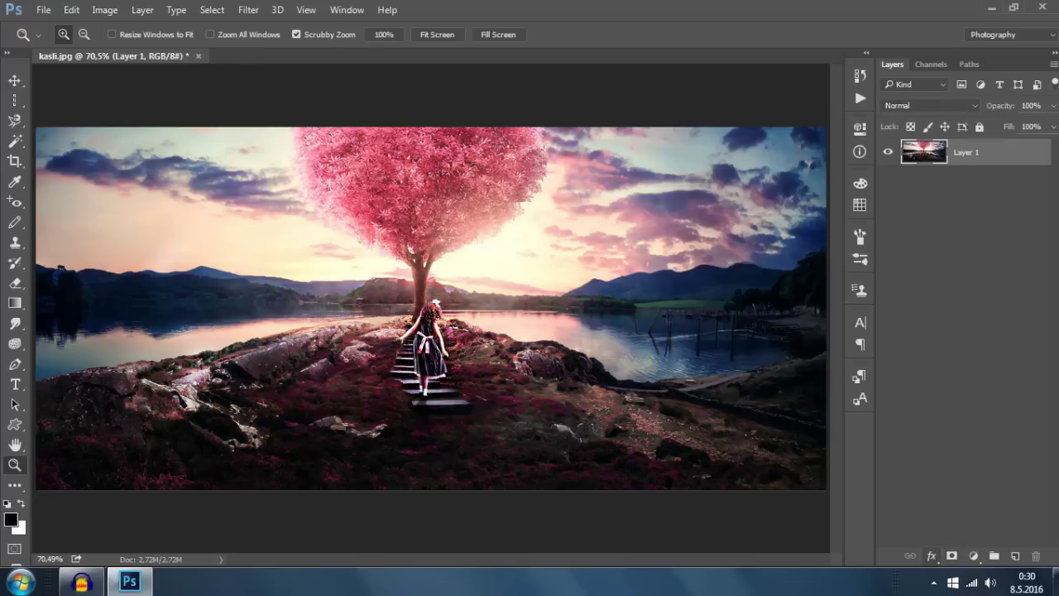
click(931, 556)
- Type the name in a text box over the sky and rasterize the type layer
key(Escape)
right_click(950, 153)
click(782, 101)
click(15, 384)
mouse_move(187, 198)
mouse_down()
mouse_move(487, 365)
mouse_move(629, 406)
mouse_up()
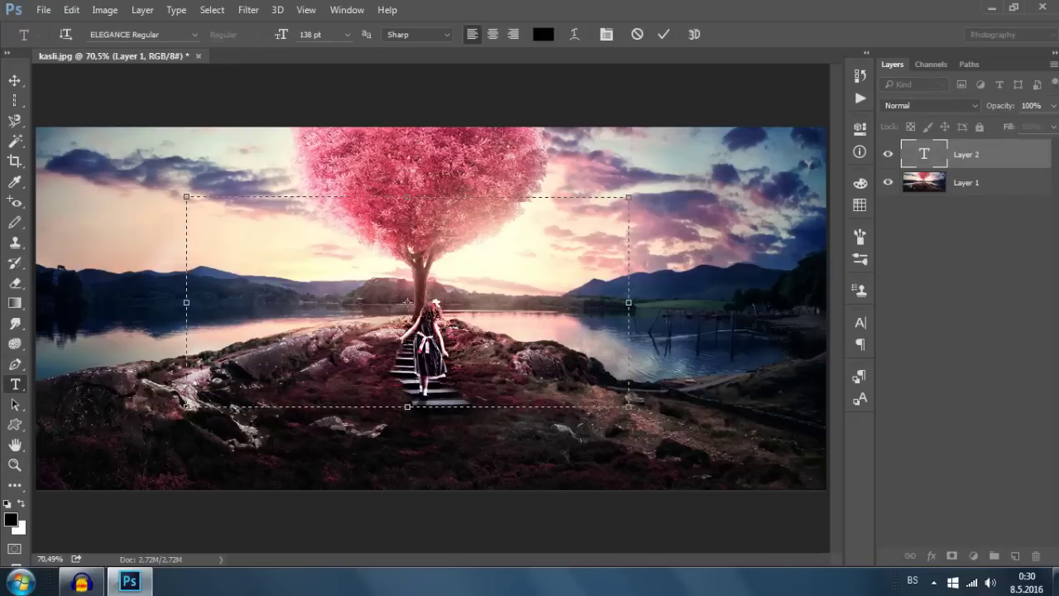
text(AMIR)
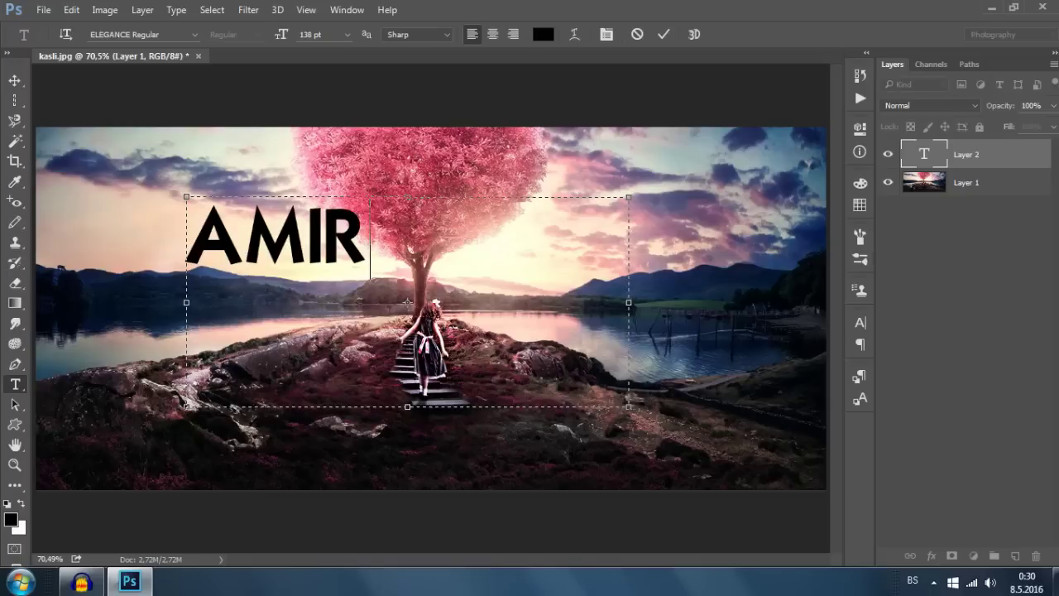
click(663, 34)
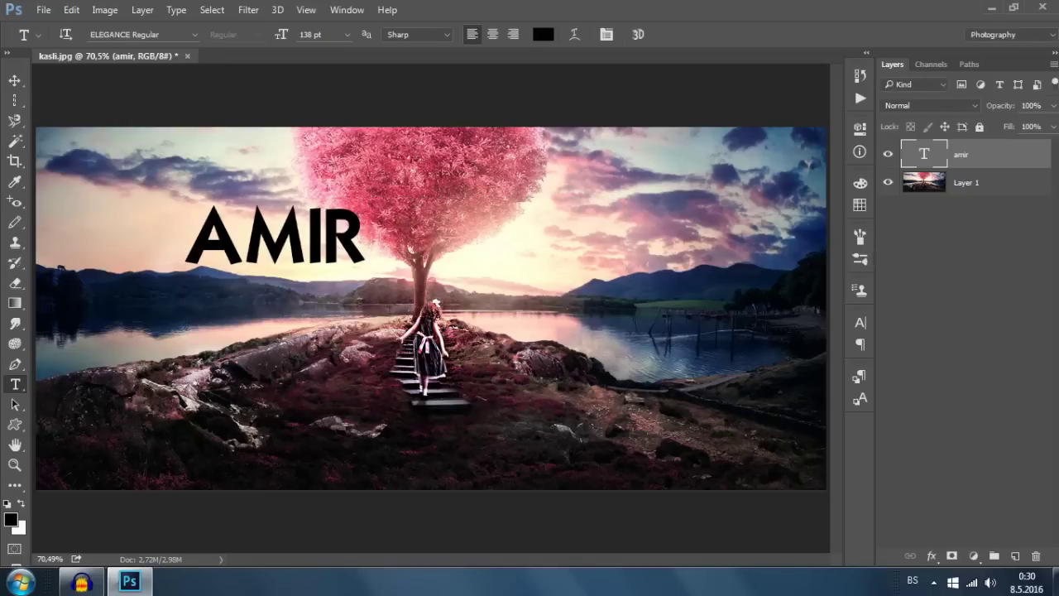
right_click(998, 154)
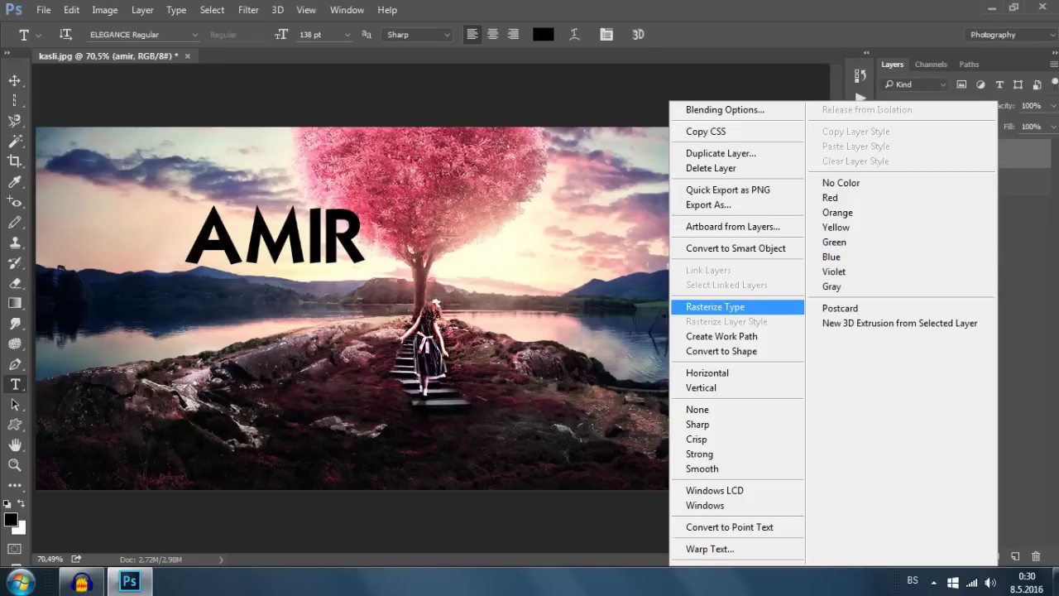
click(715, 306)
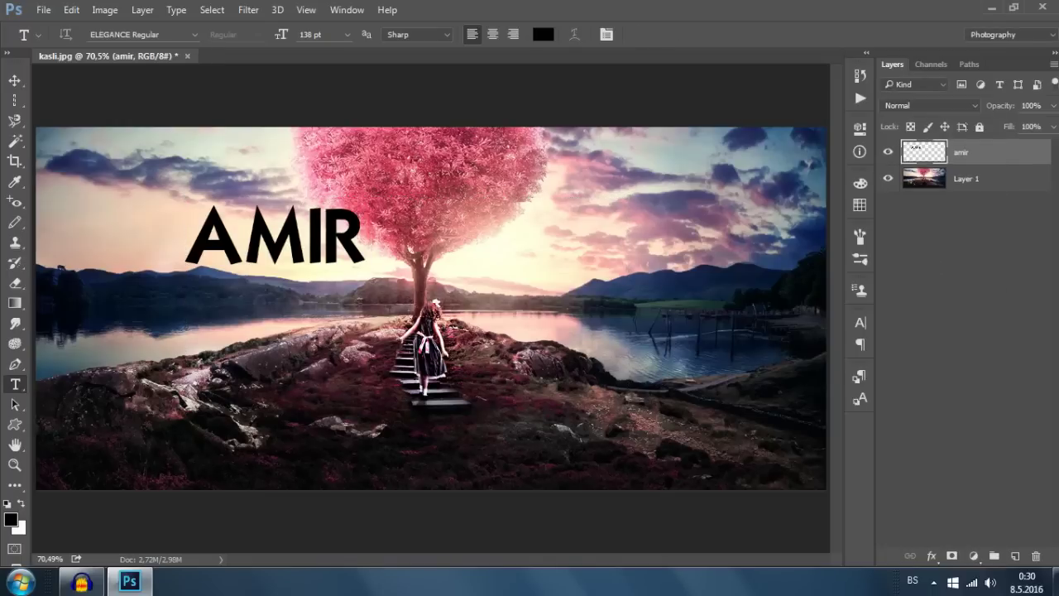
- Draw a lightbulb custom shape above the lake, rasterize it, then delete its layer
click(15, 424)
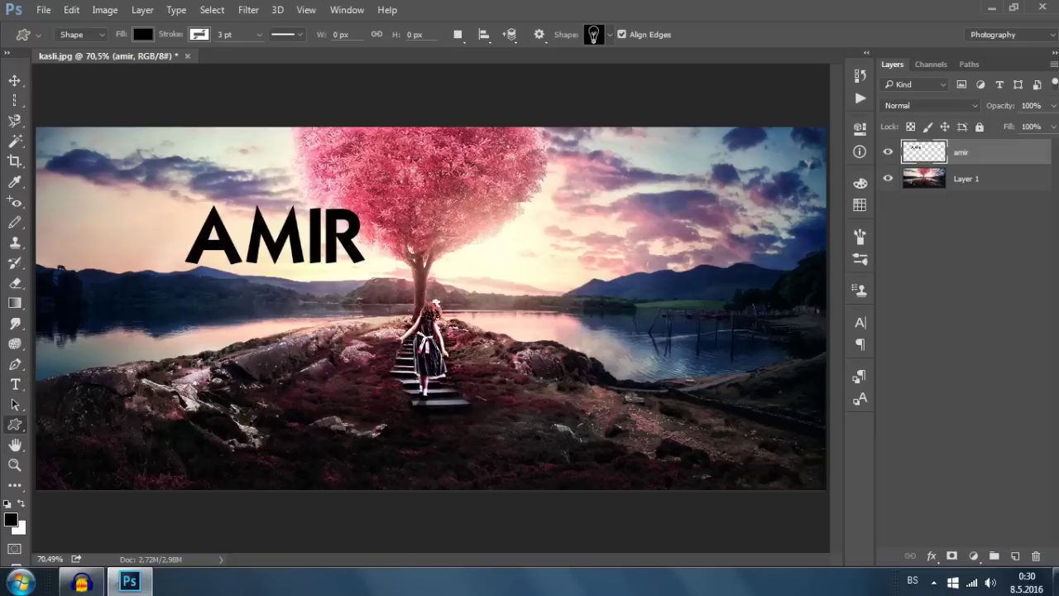
drag(474, 177, 583, 308)
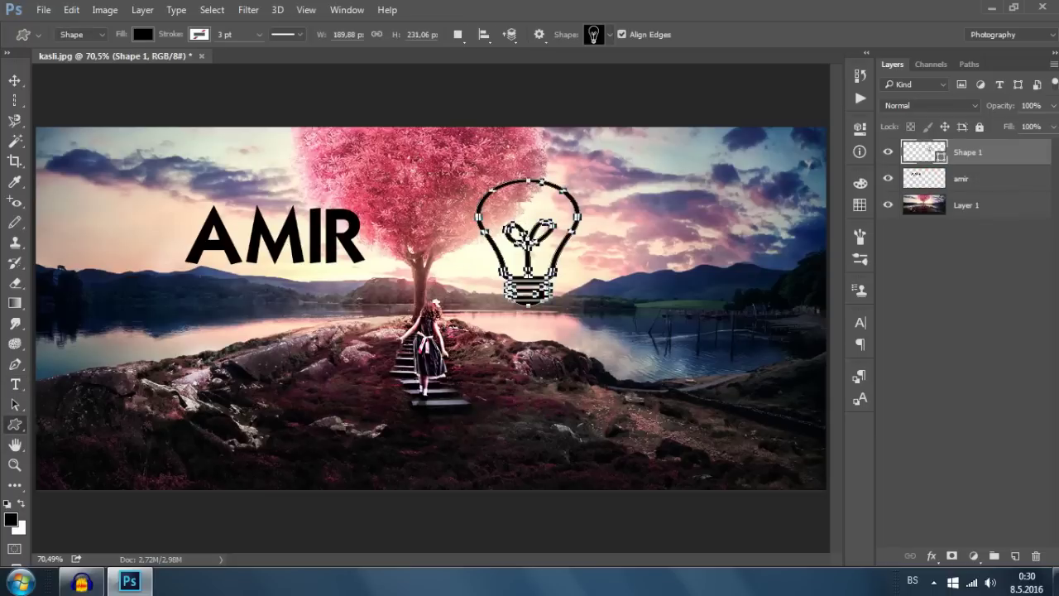
right_click(977, 152)
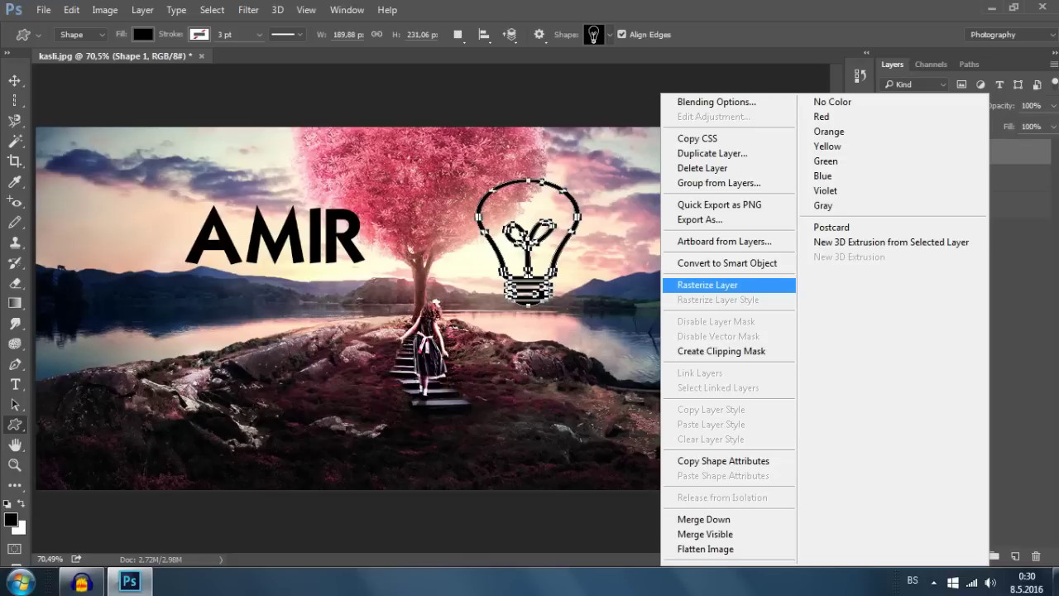
click(707, 285)
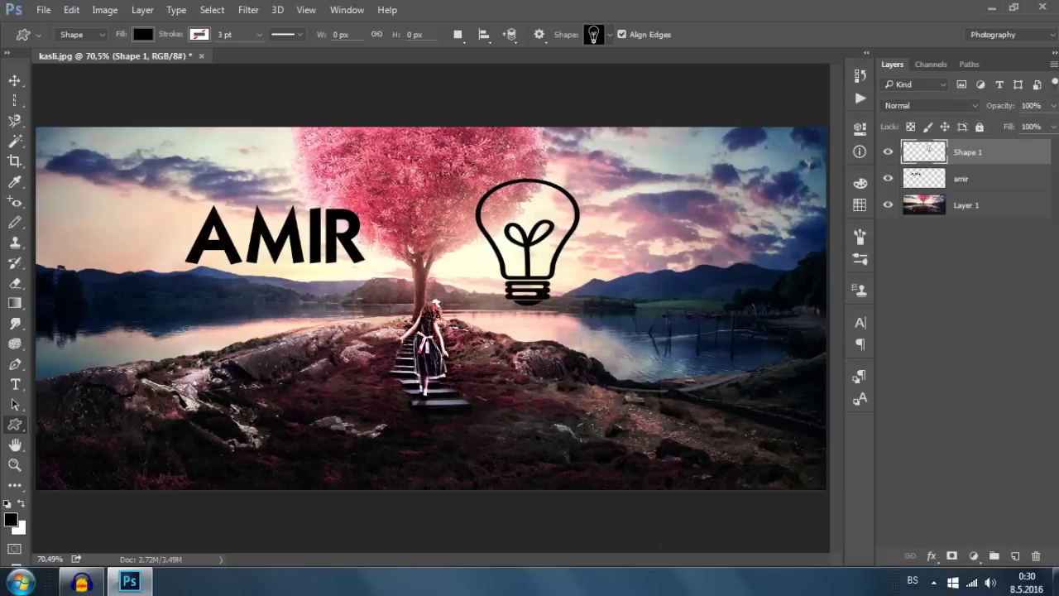
key(Delete)
right_click(972, 153)
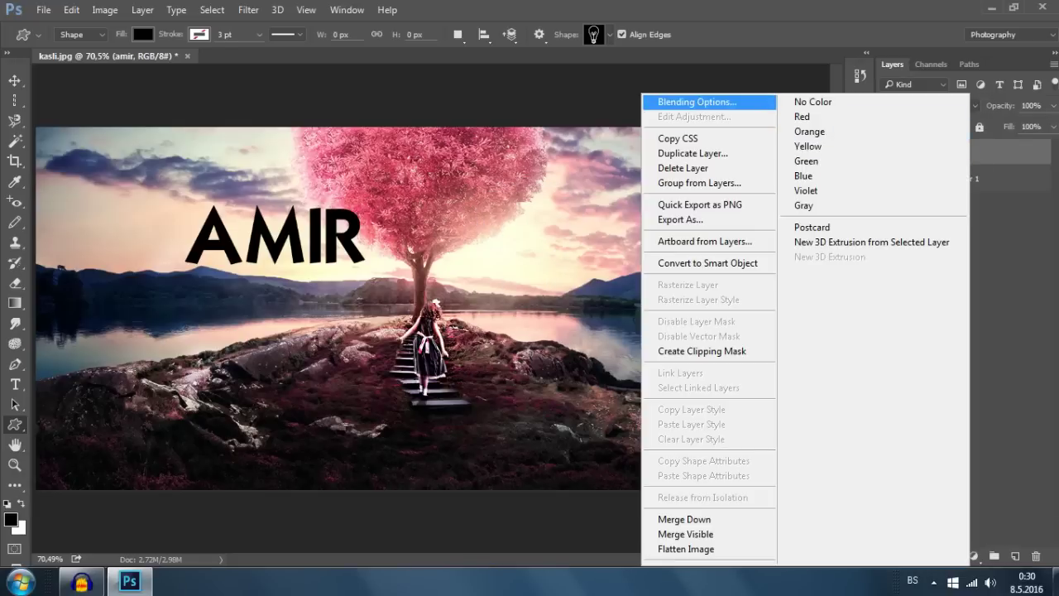
- In Blending Options, add Bevel & Emboss and try a depth value of 0875
click(697, 102)
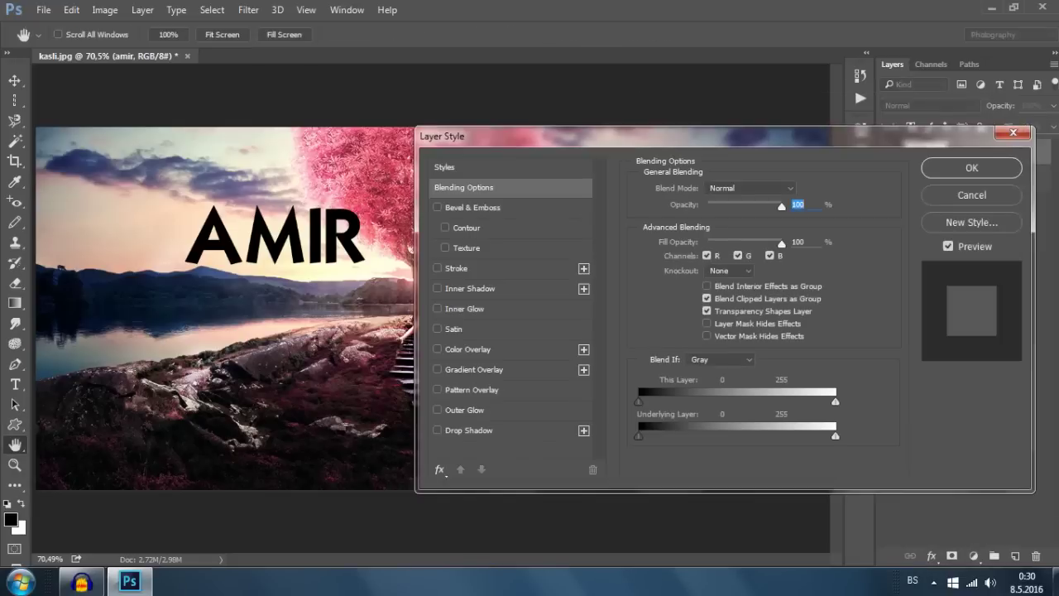
click(472, 207)
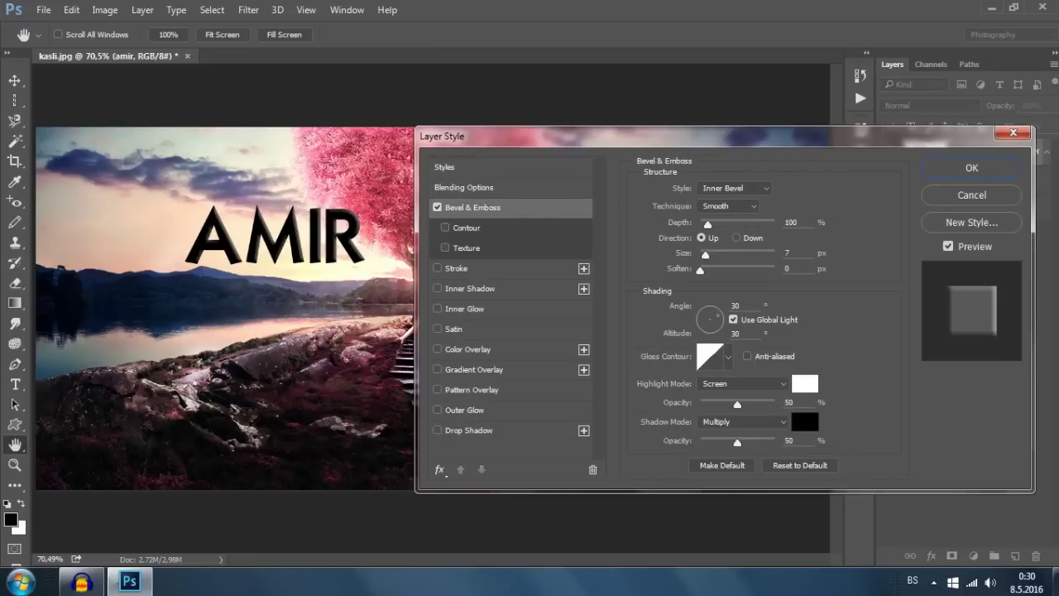
text(0875)
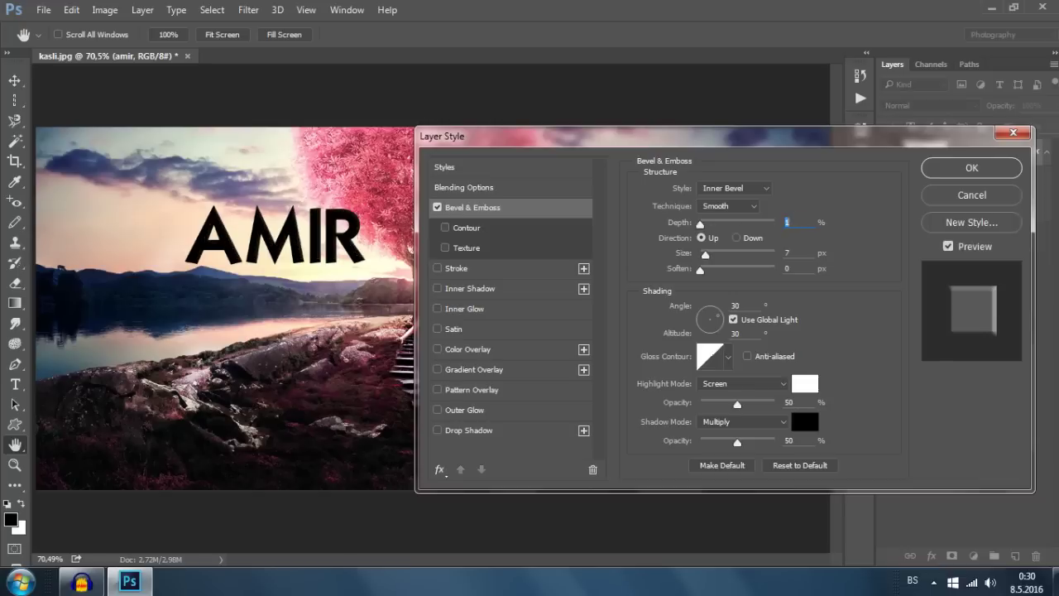
key(ctrl+z)
key(ctrl+z)
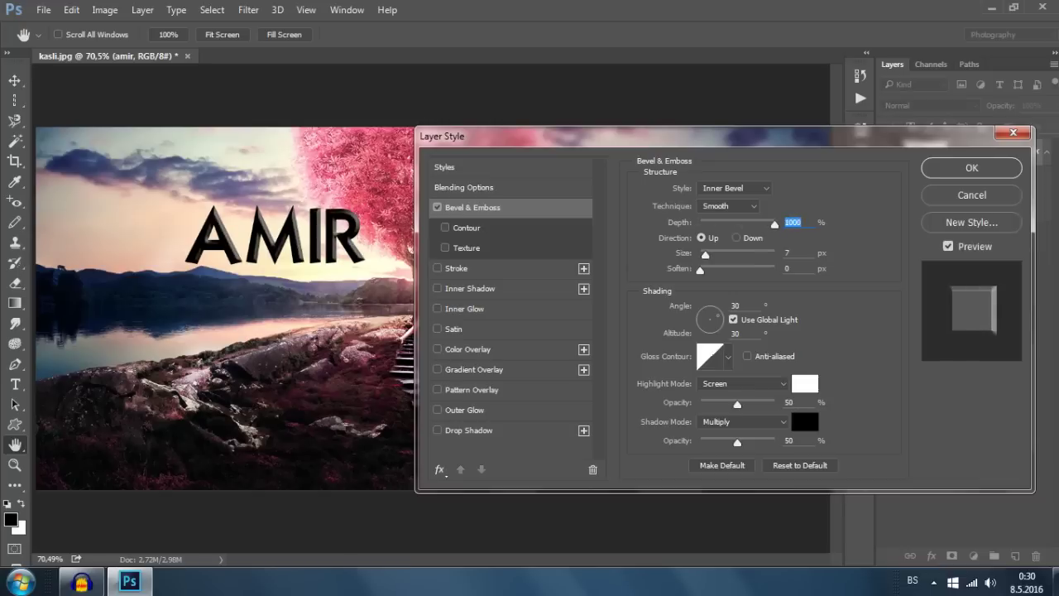
- Try a 9 px Stroke outline with different colour and opacity, then turn it off
click(437, 268)
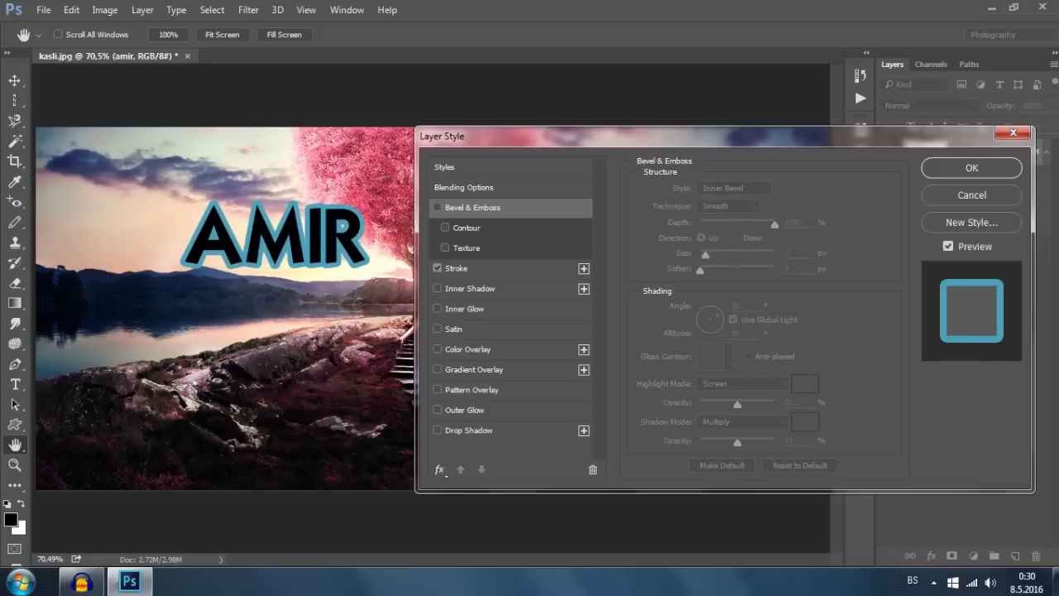
click(437, 268)
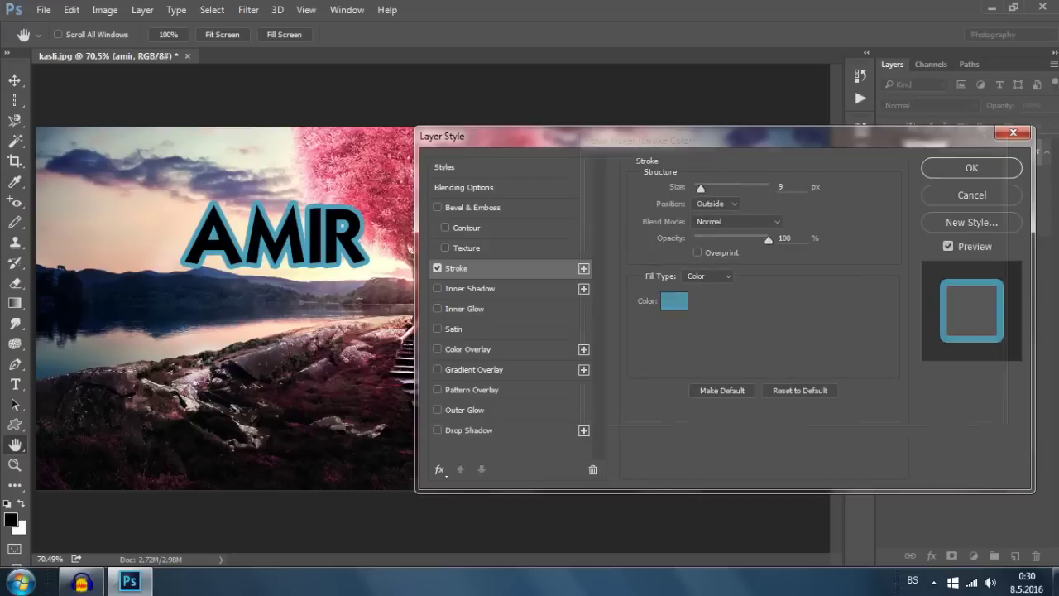
click(674, 300)
key(Return)
mouse_move(701, 188)
mouse_down()
mouse_move(737, 187)
mouse_move(700, 188)
mouse_up()
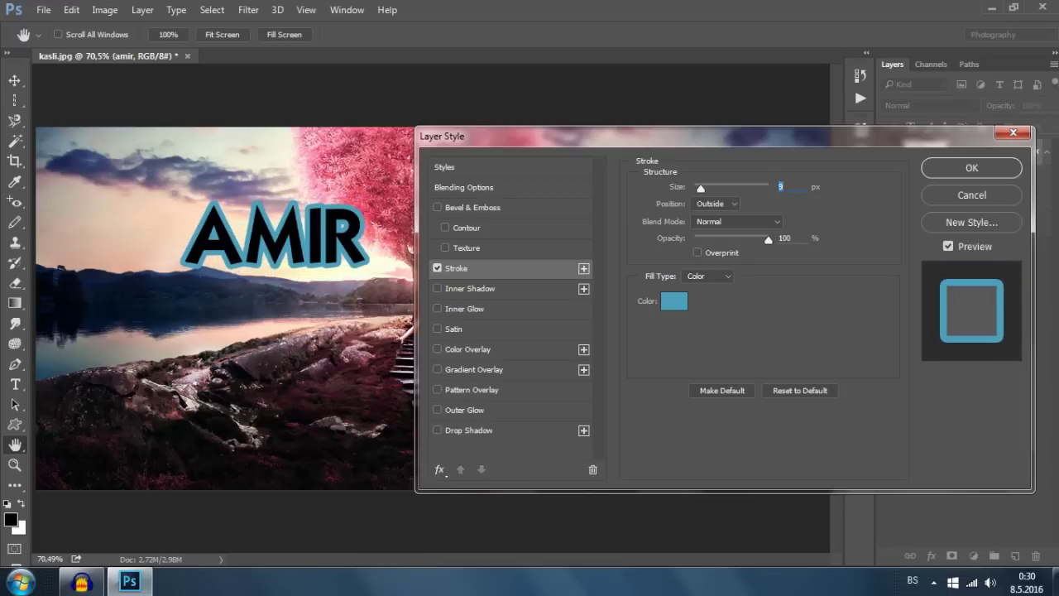
mouse_move(768, 239)
mouse_down()
mouse_move(711, 239)
mouse_move(768, 239)
mouse_up()
click(437, 269)
- Turn on Inner Shadow, view its settings, then switch it off
click(437, 288)
click(470, 288)
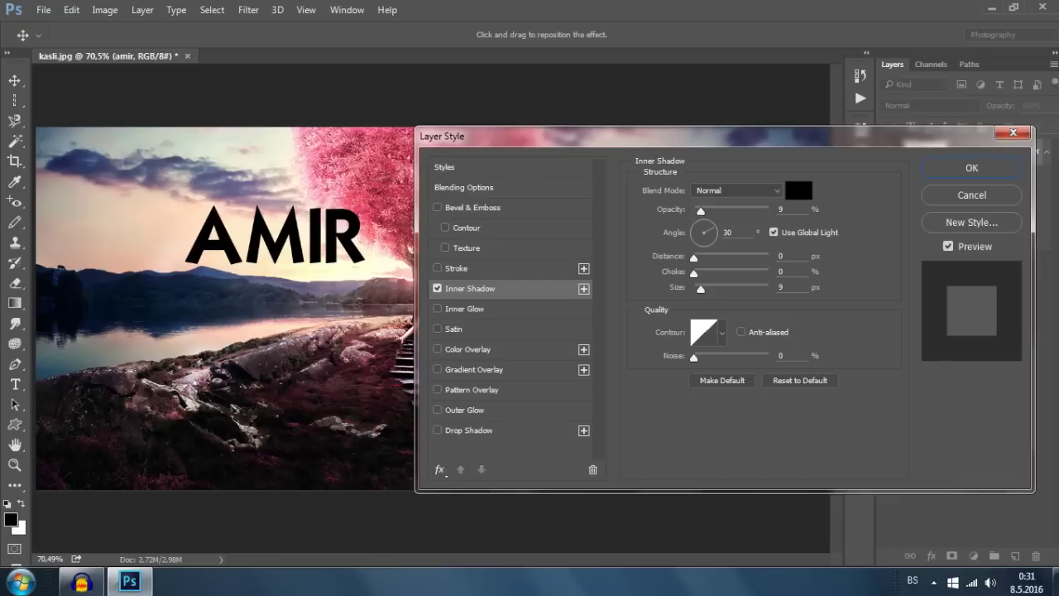
click(437, 288)
- Try Inner Glow at 100% opacity, noise 54, choke 4%, size 131 px, then disable it
click(464, 309)
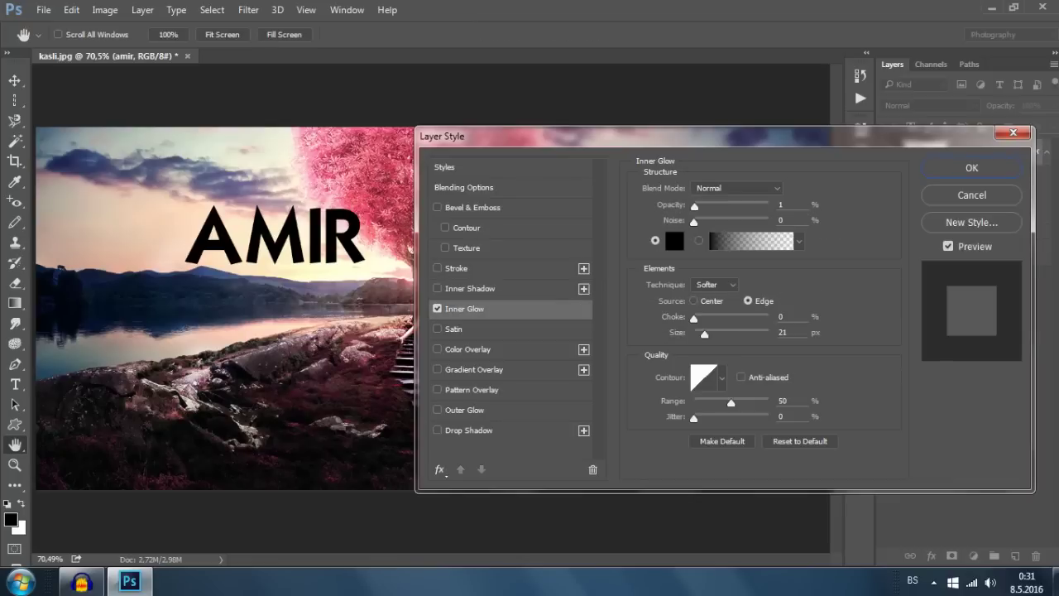
drag(694, 206, 769, 206)
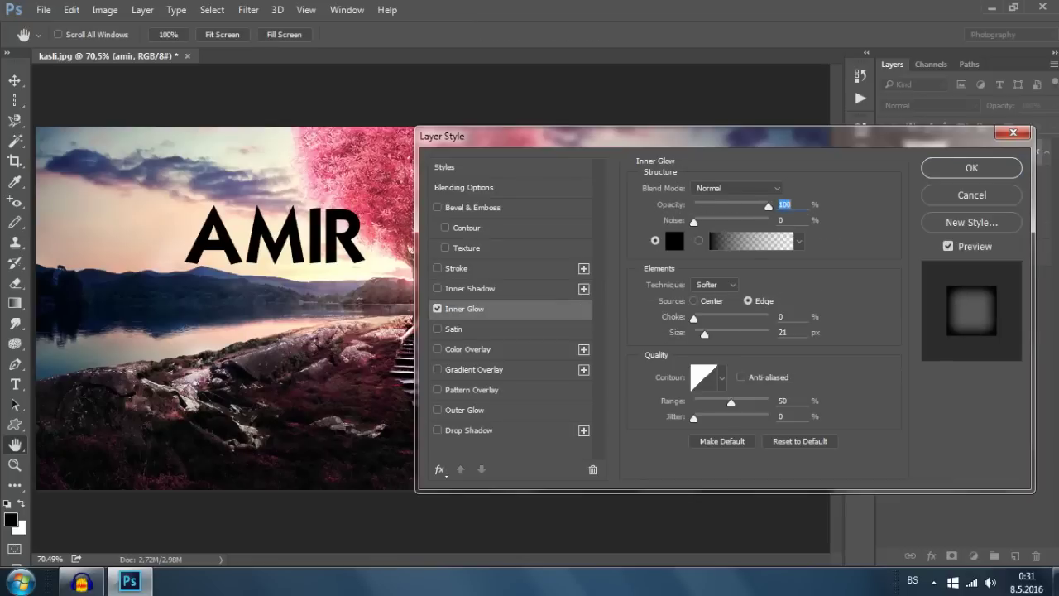
drag(694, 222, 734, 222)
drag(694, 319, 736, 334)
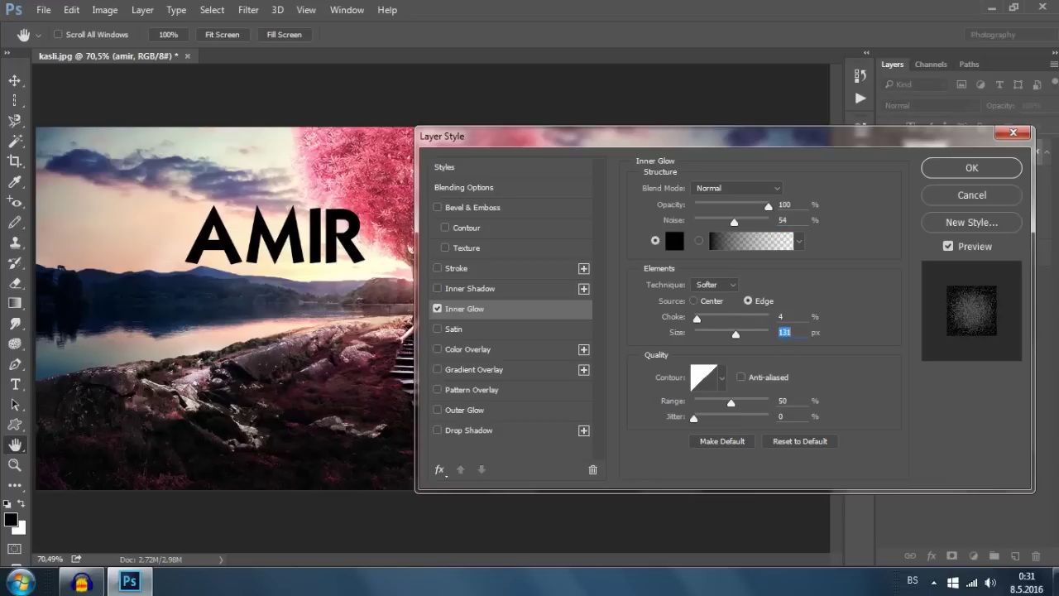
click(438, 309)
- Try Satin, then apply a Color Overlay with colour 556d23
click(438, 329)
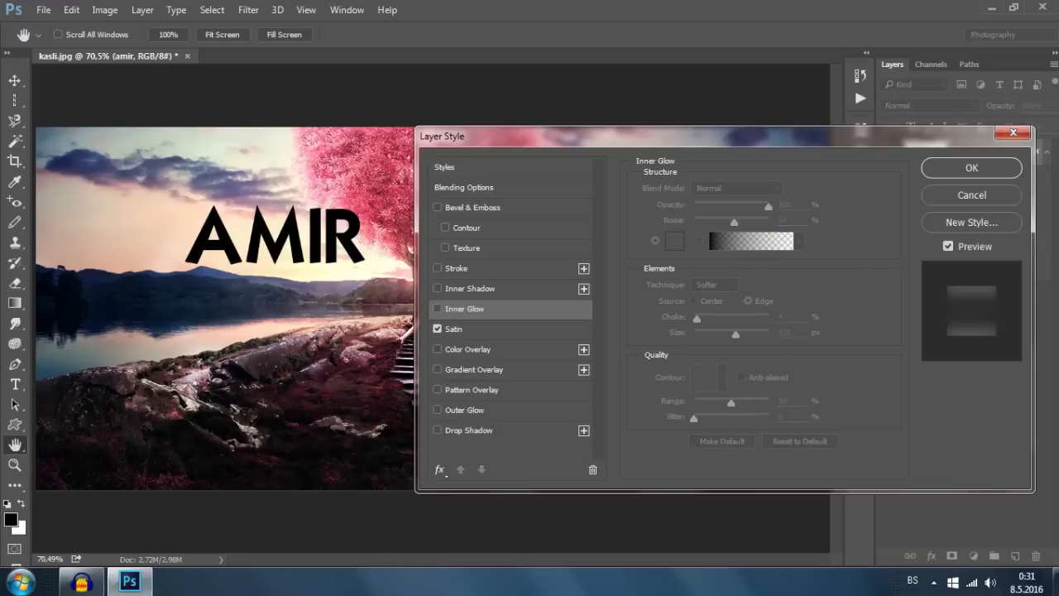
click(437, 328)
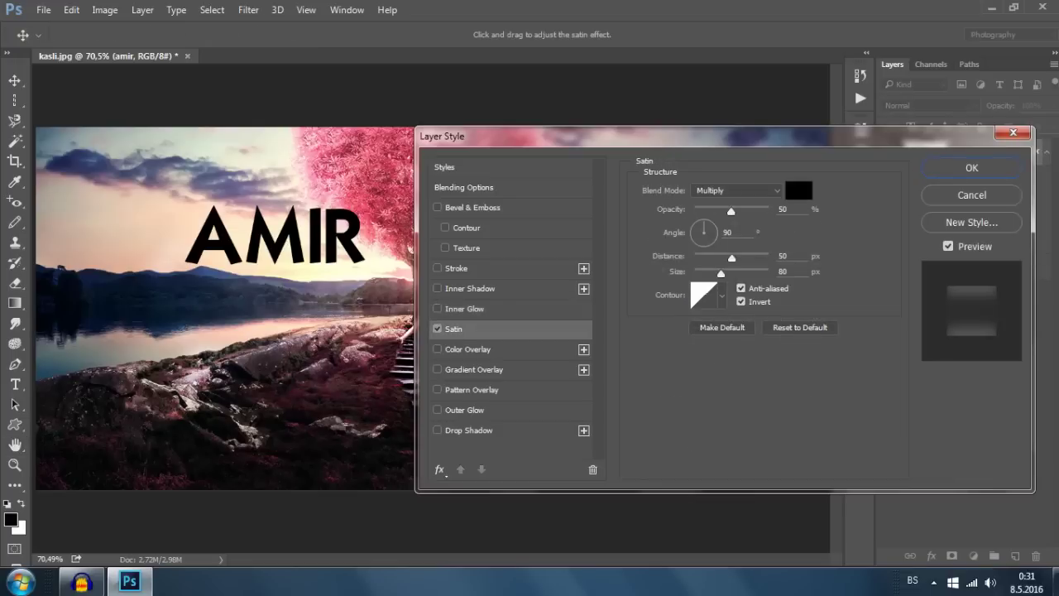
click(438, 349)
click(799, 190)
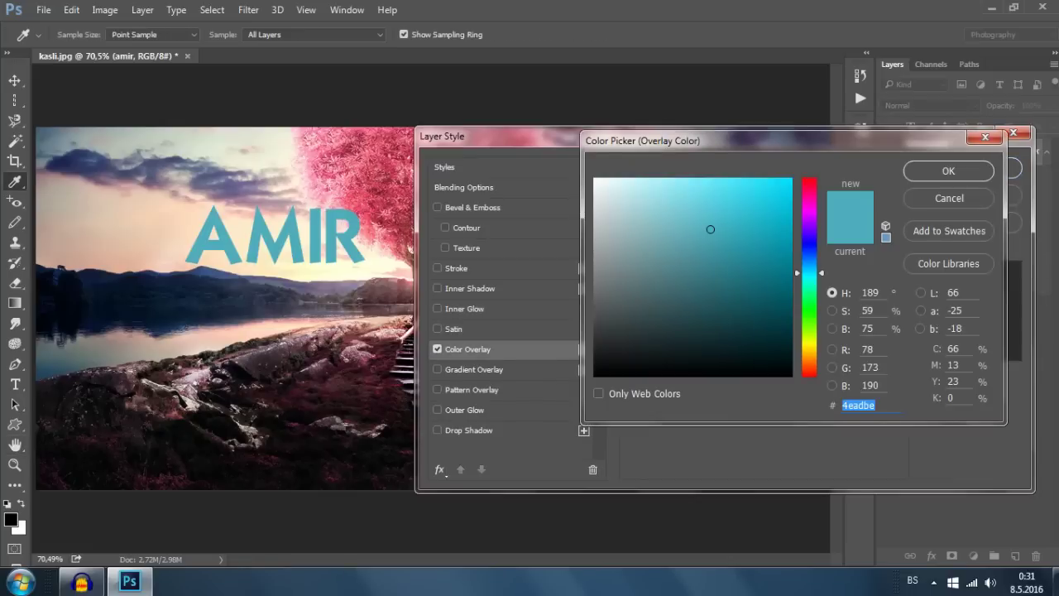
text(556d23)
key(Return)
- Try Gradient and Pattern Overlays, keep the green Color Overlay, and switch to Outer Glow
click(473, 369)
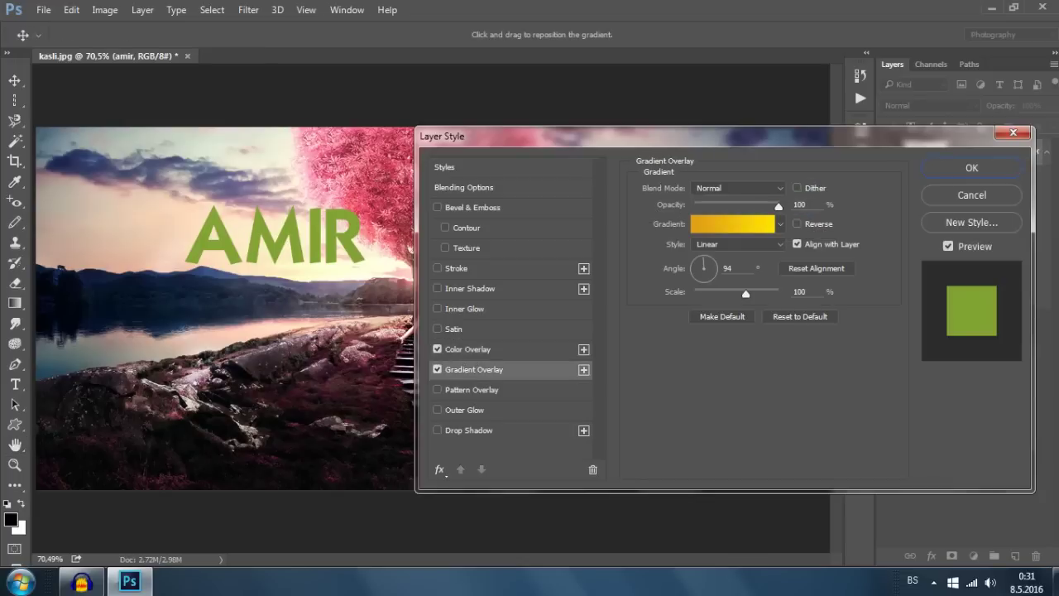
click(437, 369)
click(437, 349)
click(437, 370)
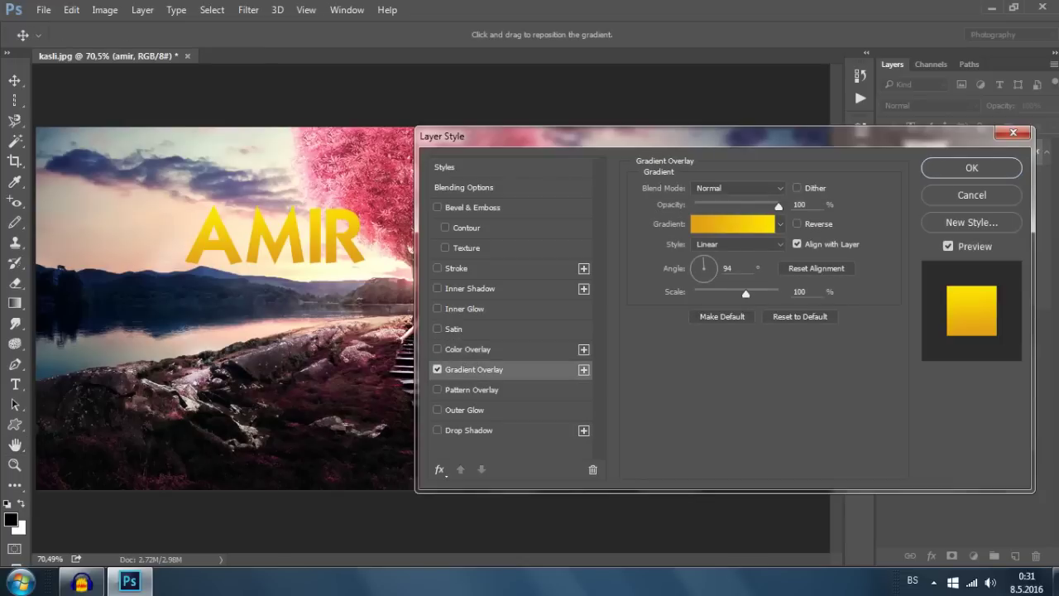
click(437, 350)
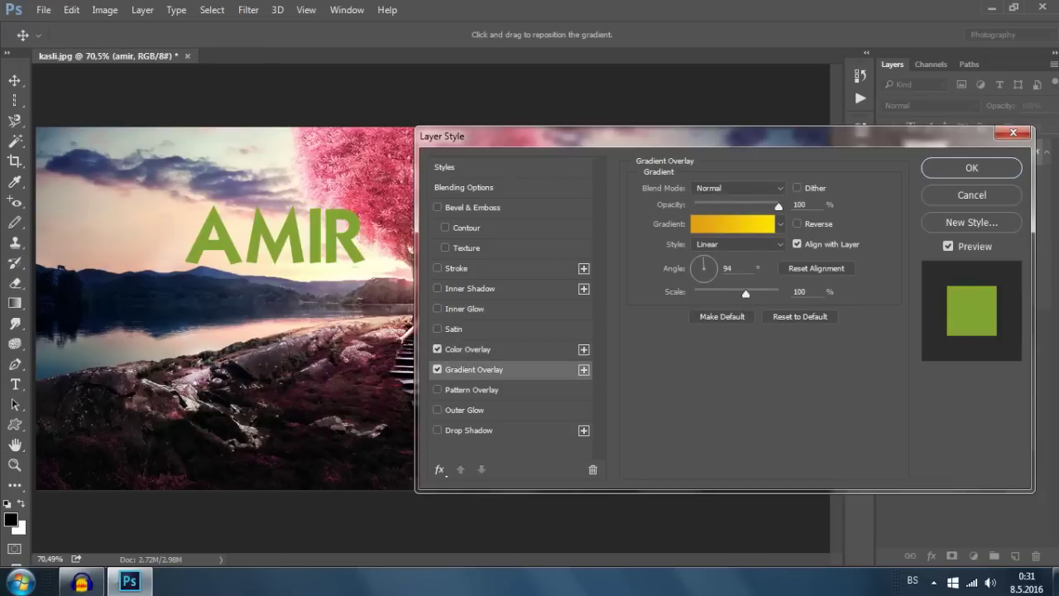
click(437, 369)
click(437, 389)
click(472, 389)
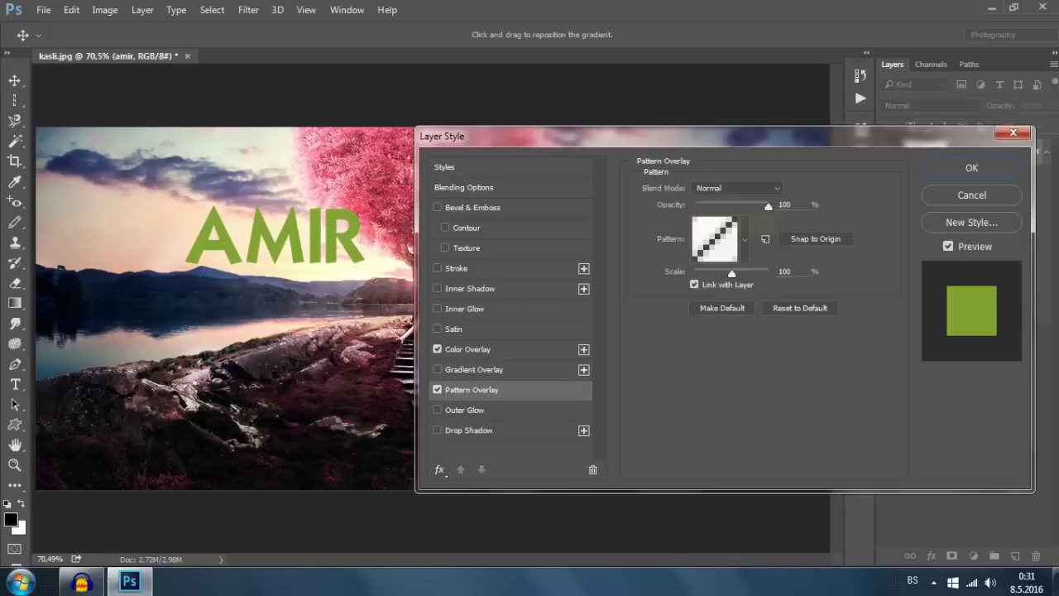
click(437, 389)
- Try an outer glow on AMIR, widening it to 16 px at 17% opacity
click(436, 409)
click(464, 410)
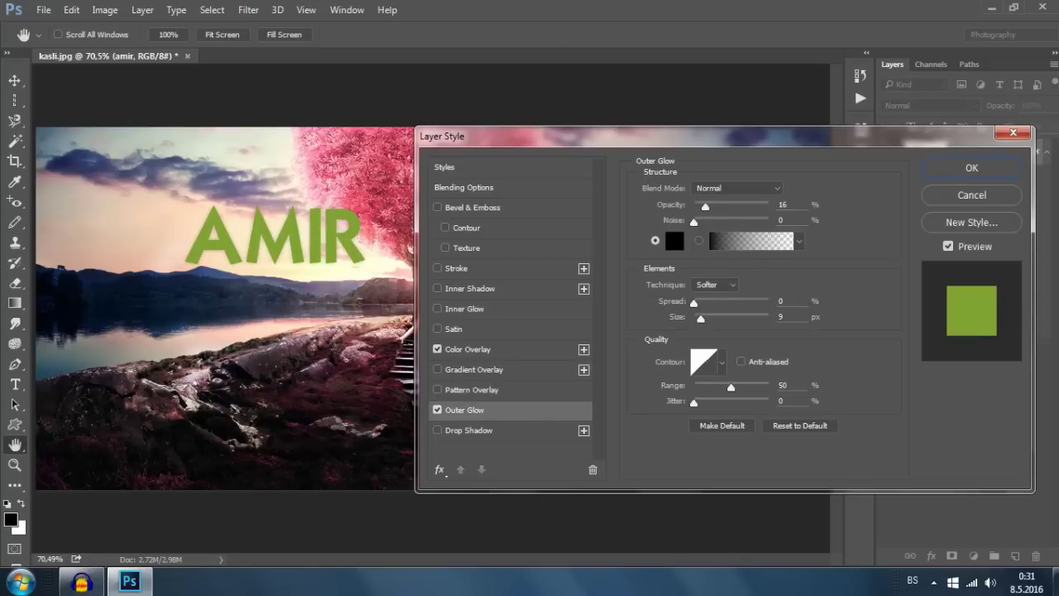
mouse_move(705, 206)
mouse_down()
mouse_move(722, 206)
mouse_move(714, 207)
mouse_up()
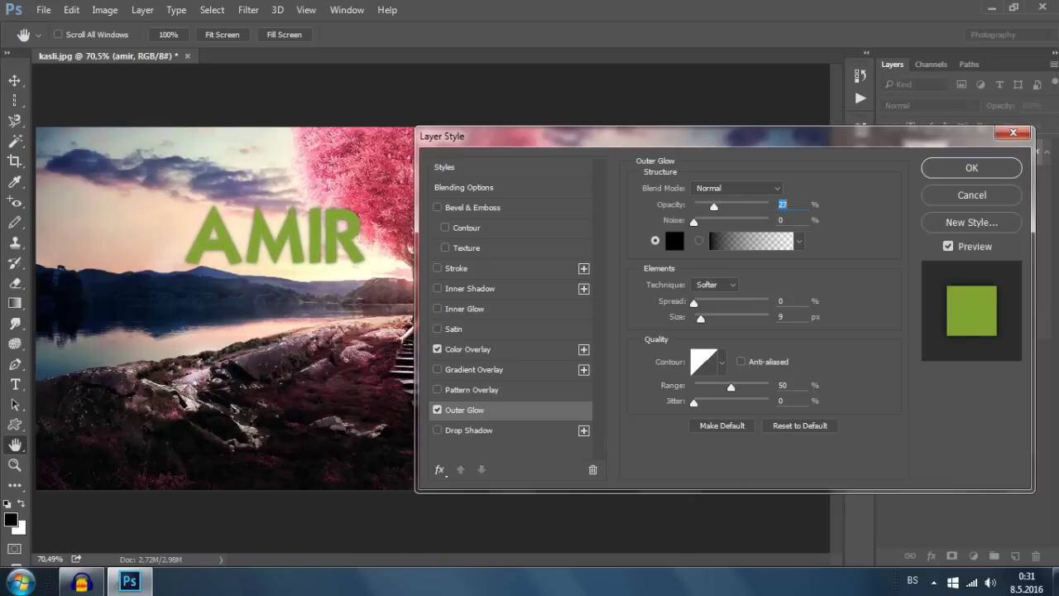
drag(701, 319, 703, 319)
drag(713, 206, 706, 206)
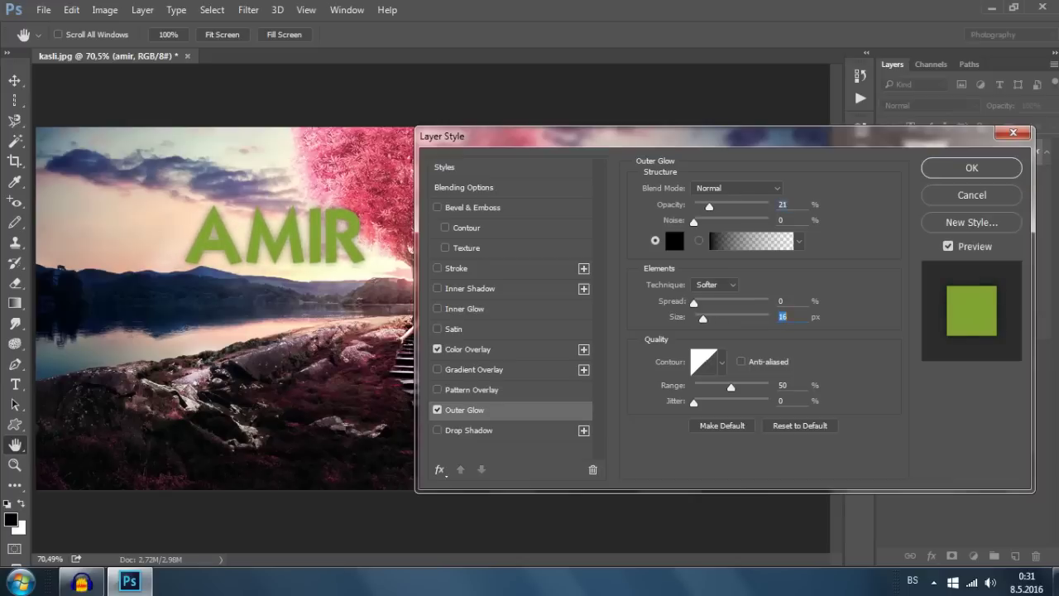
- Switch to a drop shadow: 102° angle, 12 px distance, 4 px size, 20% spread
click(437, 410)
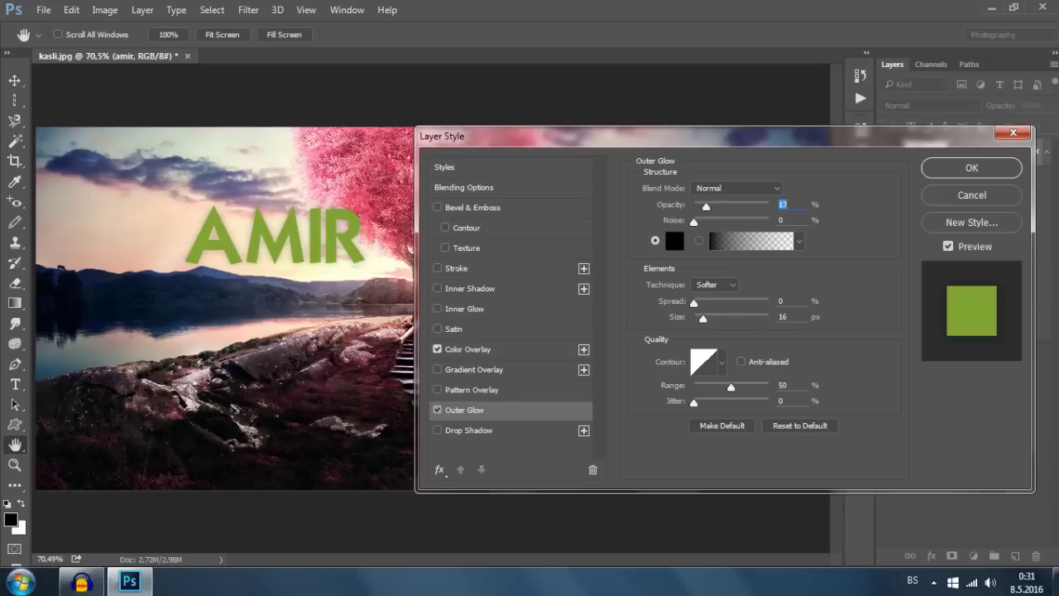
click(437, 431)
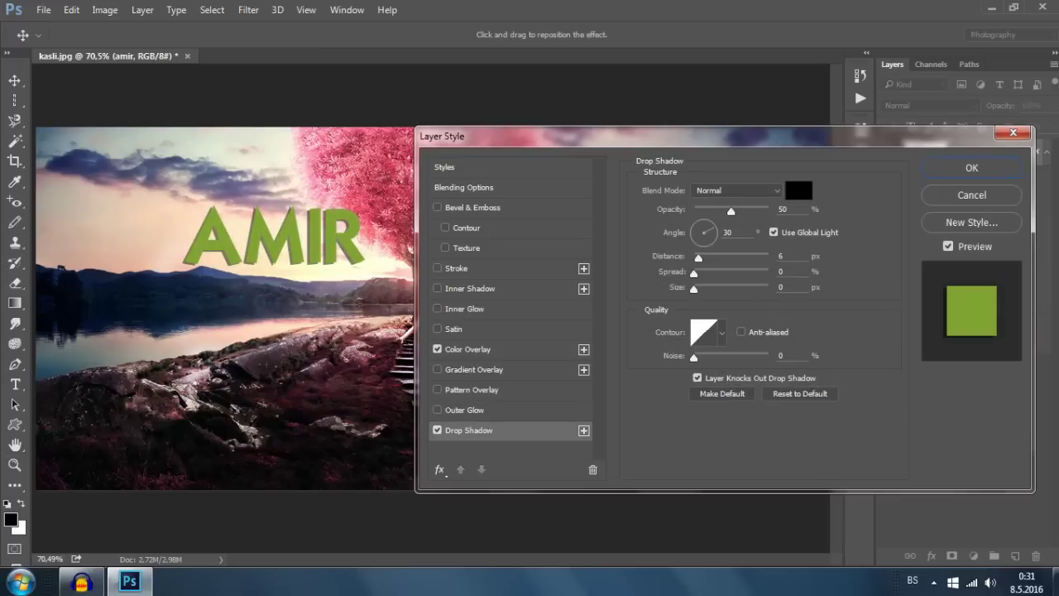
click(703, 225)
drag(699, 258, 703, 258)
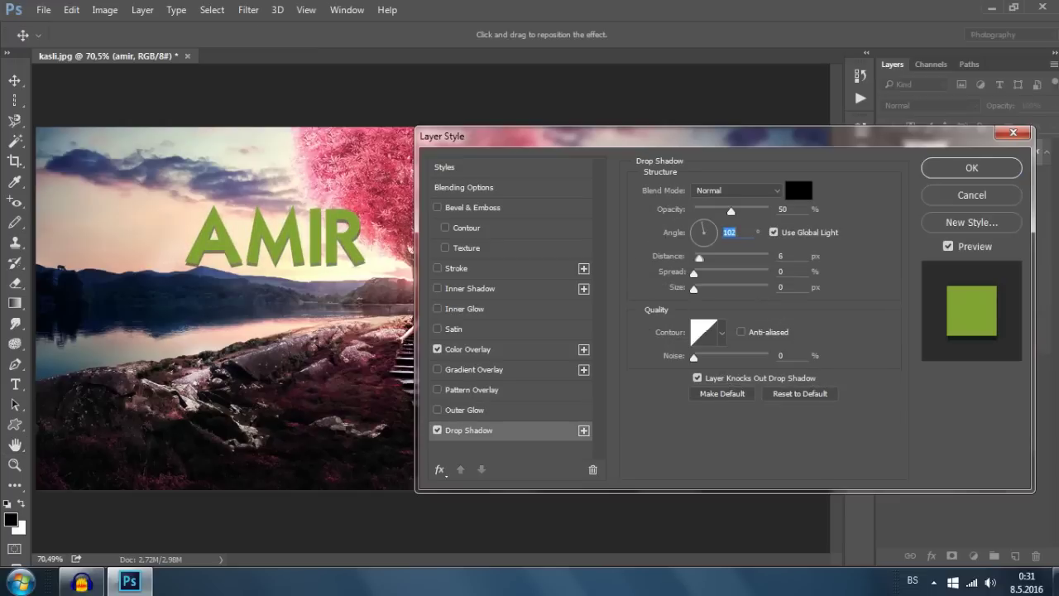
key(Tab)
key(Tab)
key(Up)
key(Up)
key(Up)
key(Up)
key(shift+Tab)
key(Up)
key(Up)
key(Up)
key(Up)
key(Up)
key(Up)
key(Up)
key(Up)
key(Up)
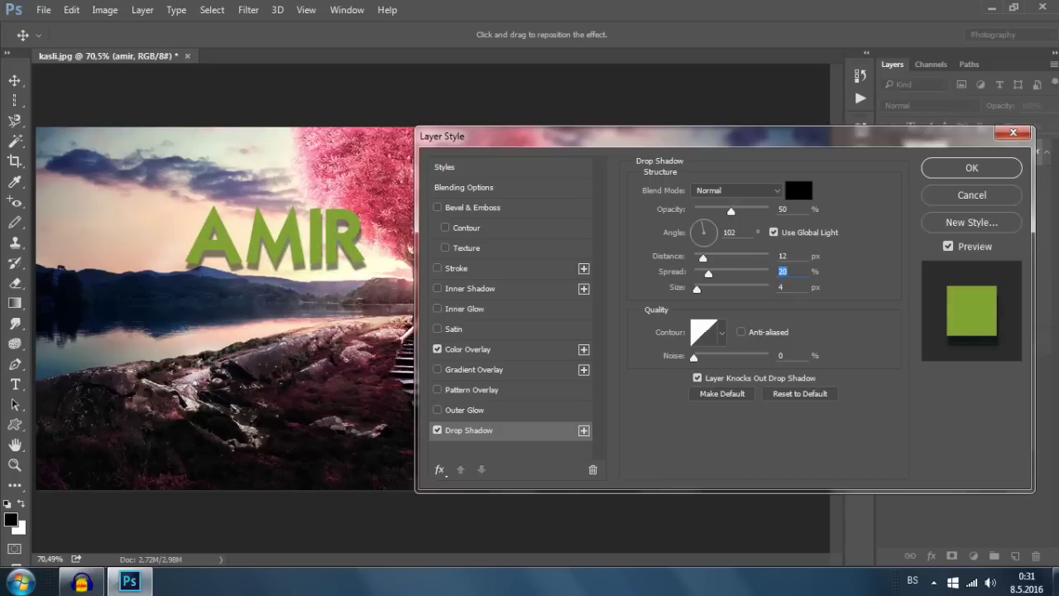
- Discard all layer style changes and delete the AMIR text layer
click(437, 430)
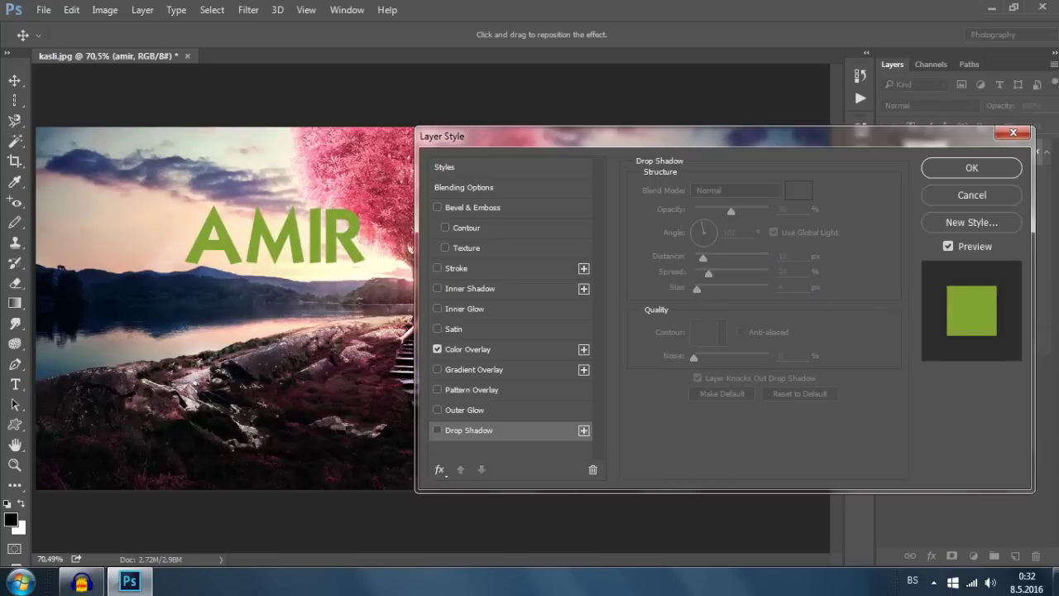
click(971, 194)
key(Delete)
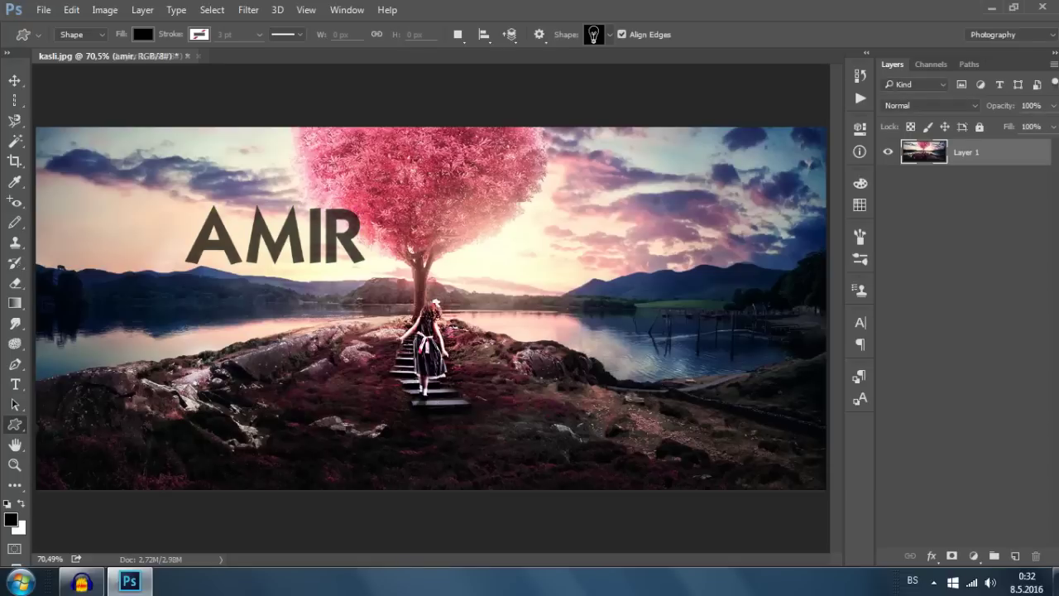
- Add a new layer, then repeatedly delete and restore it, ending with it deleted
right_click(983, 152)
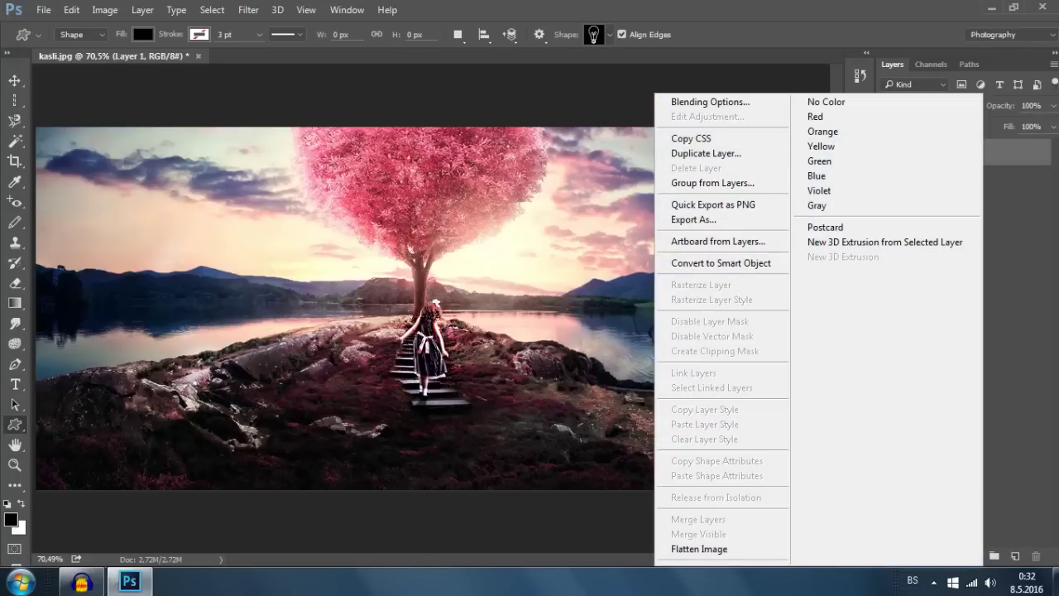
key(Escape)
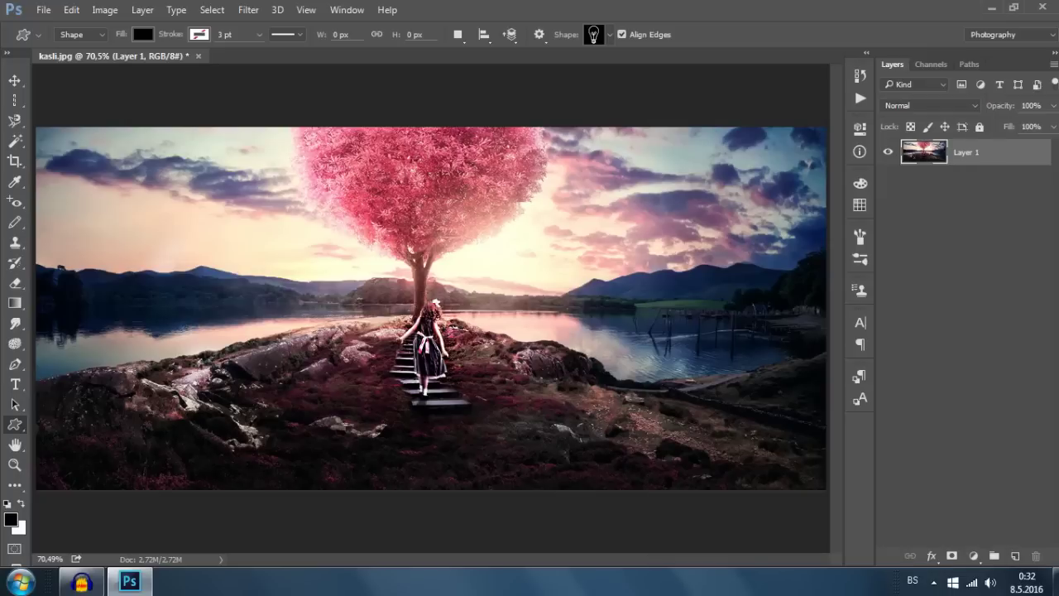
click(1015, 556)
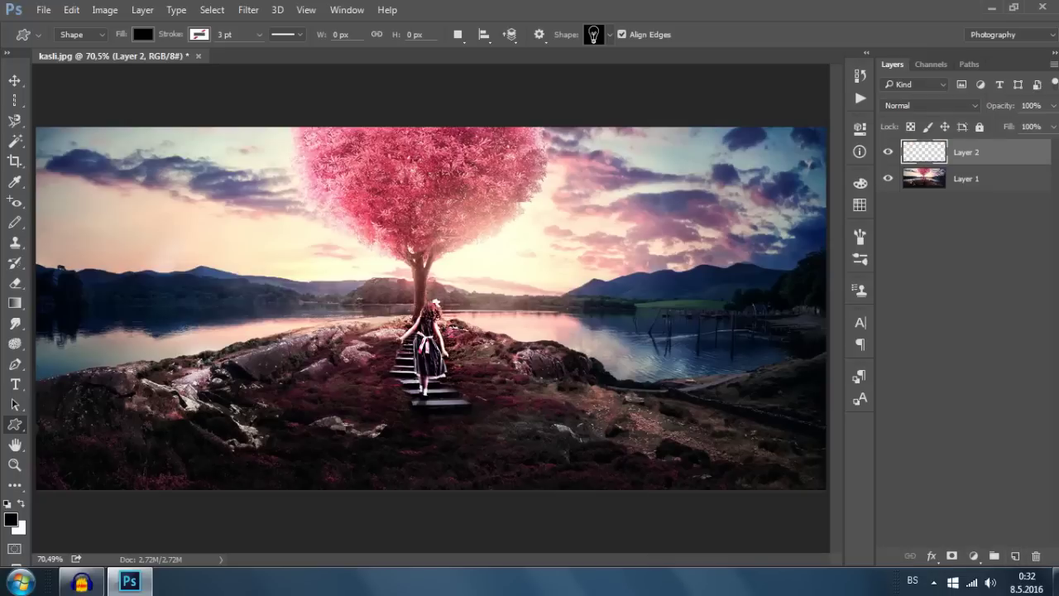
right_click(966, 153)
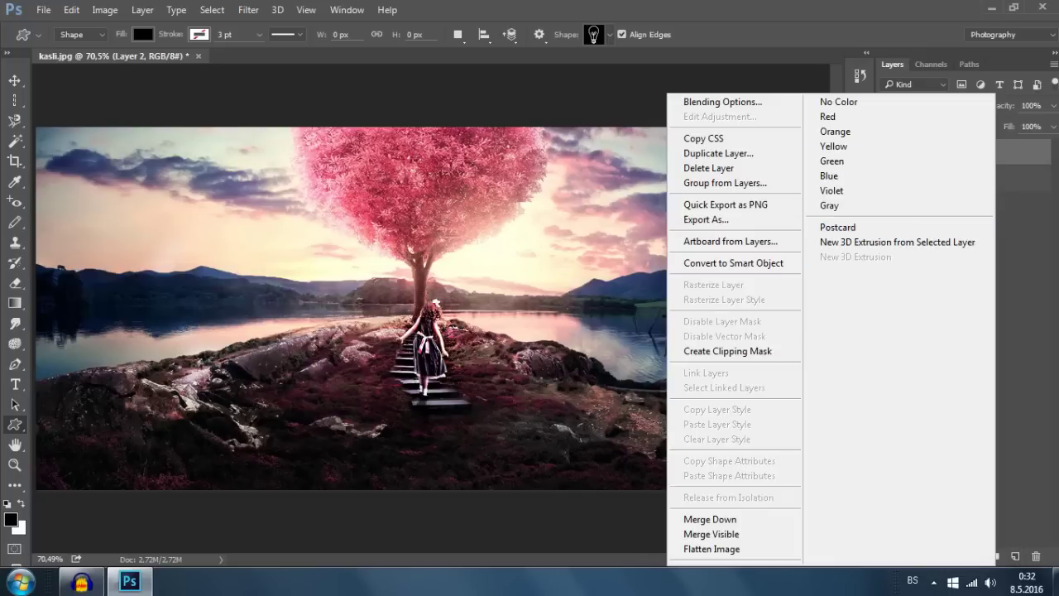
key(Escape)
key(Delete)
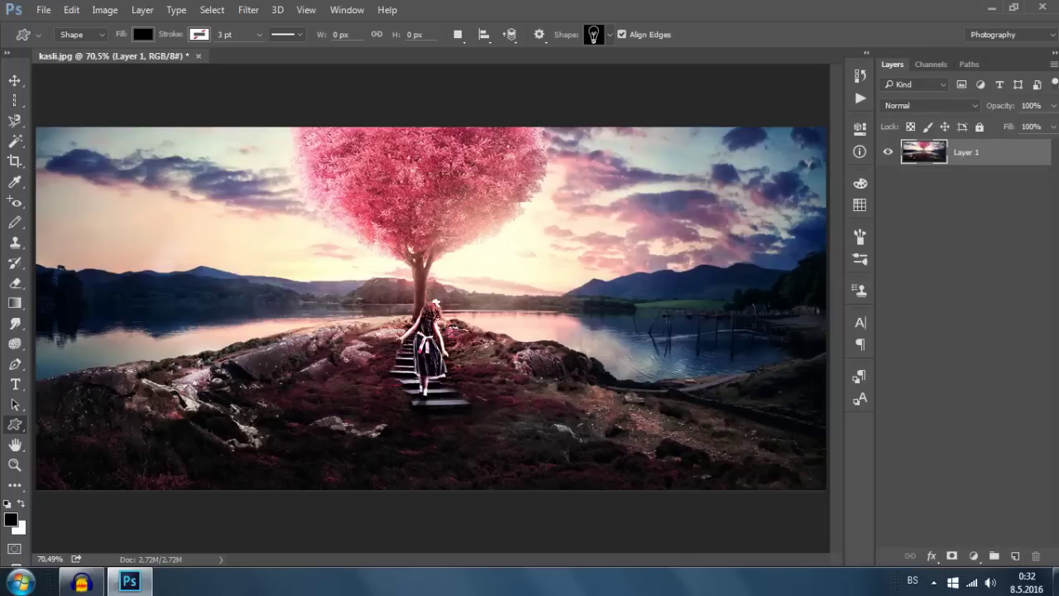
key(ctrl+z)
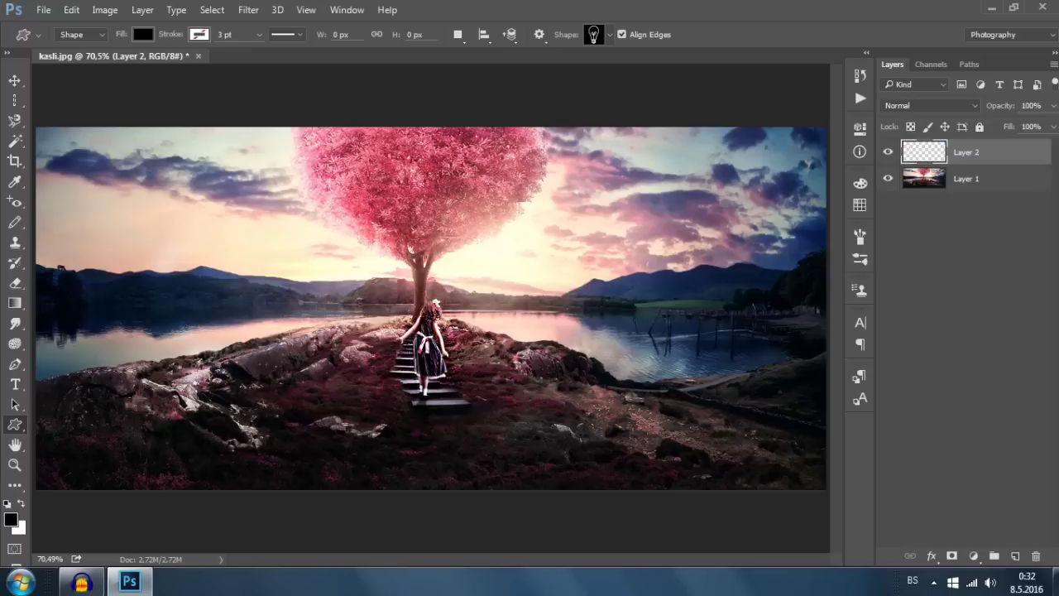
key(Delete)
key(ctrl+z)
key(Delete)
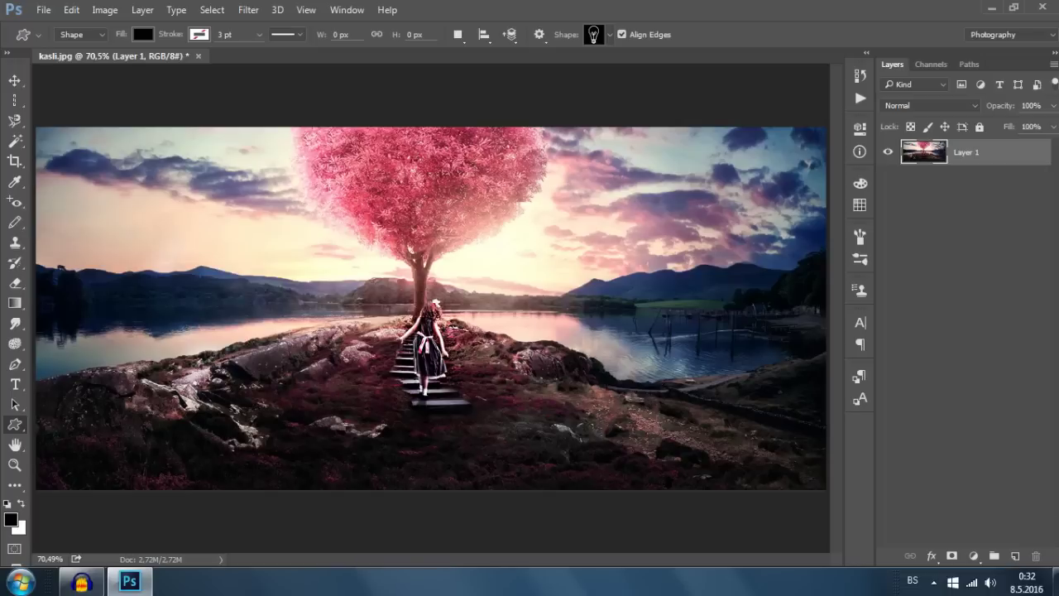
- Add a new empty Layer 2 and move it below Layer 1 with Ctrl+[
click(1016, 556)
right_click(997, 152)
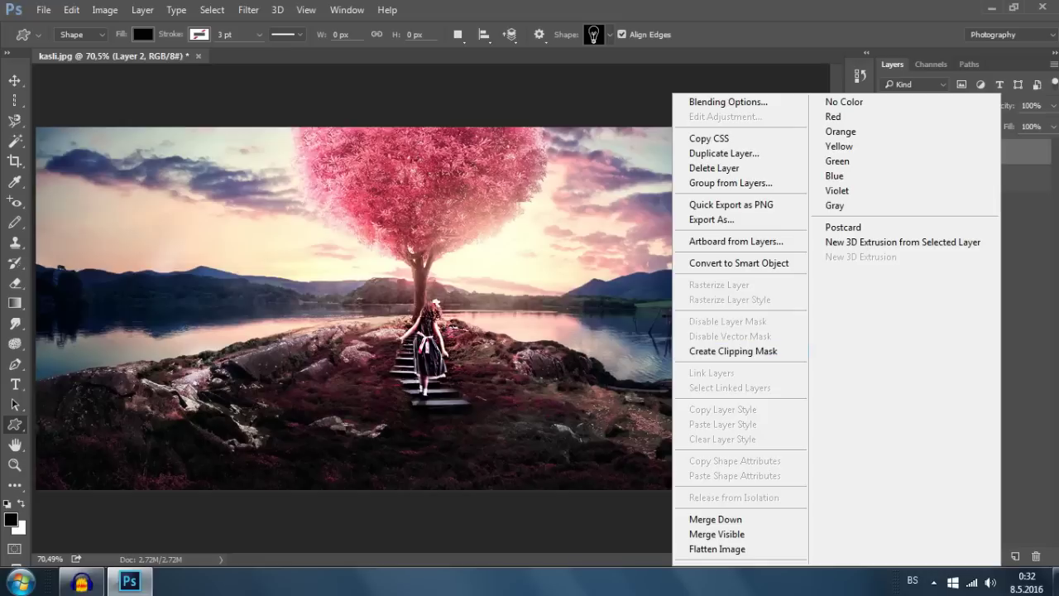
key(Escape)
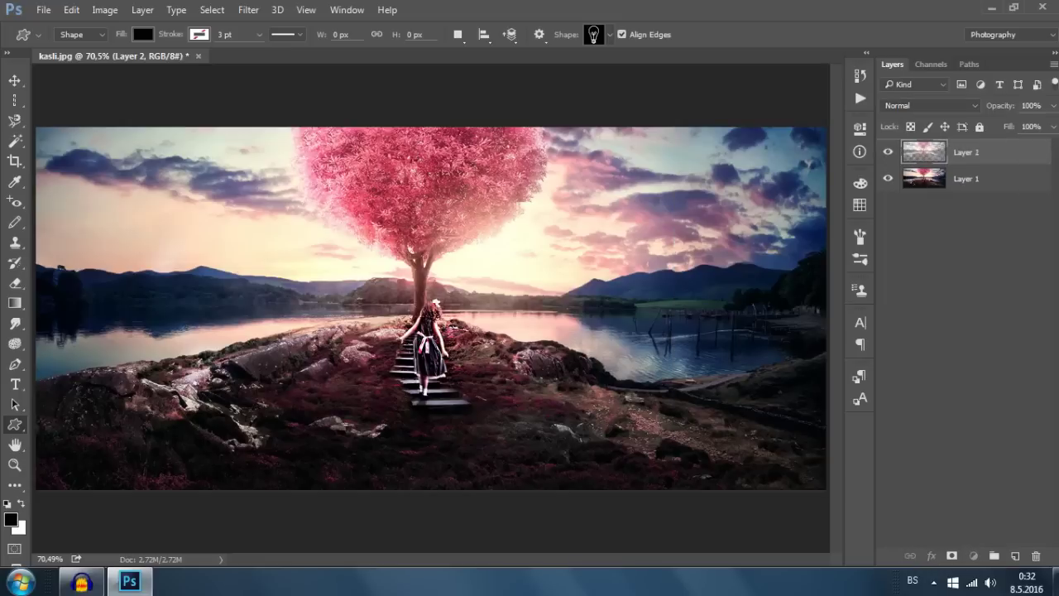
key(ctrl+bracketleft)
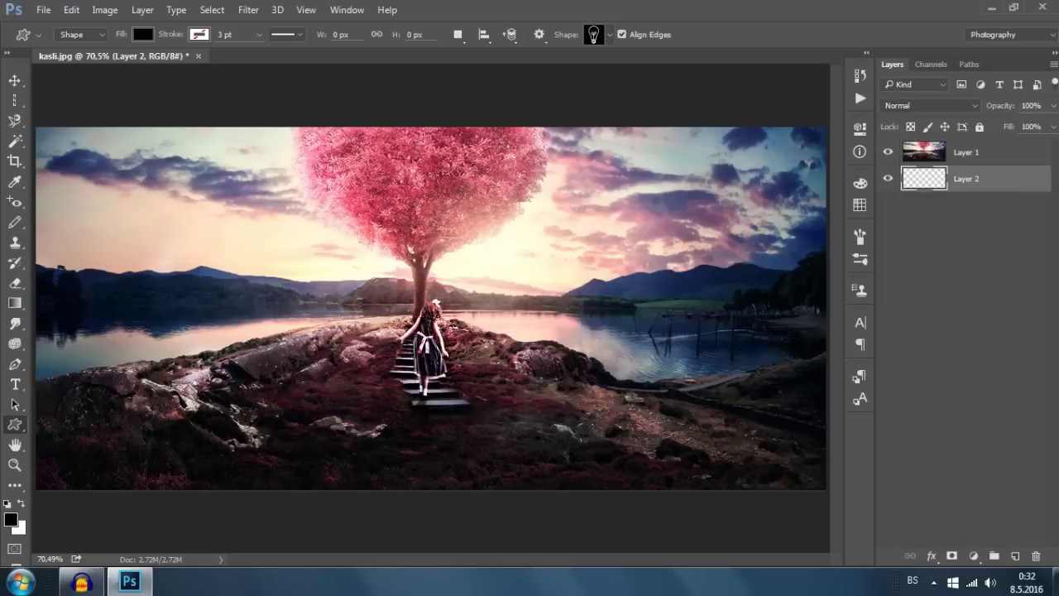
- Hide Layer 1 and paint thick wavy black strokes on Layer 2 with a hard round brush
click(888, 152)
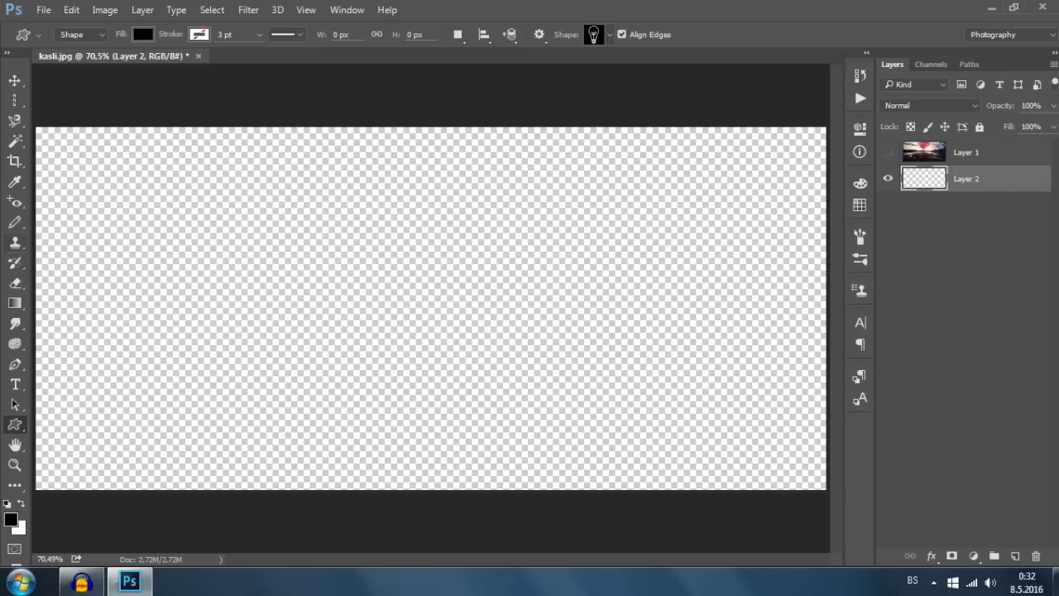
click(15, 262)
click(14, 242)
click(15, 222)
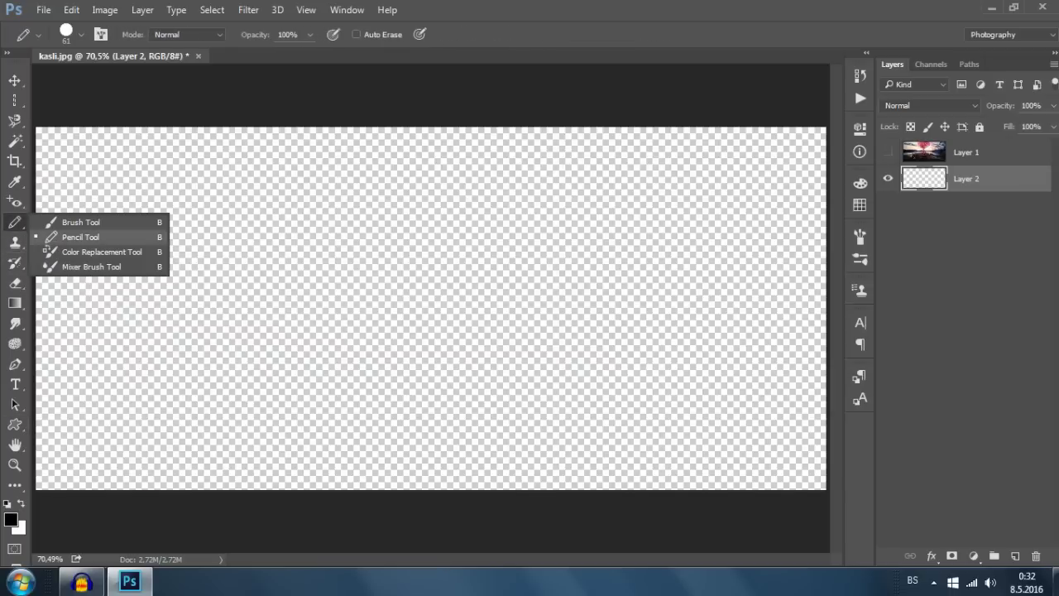
click(81, 221)
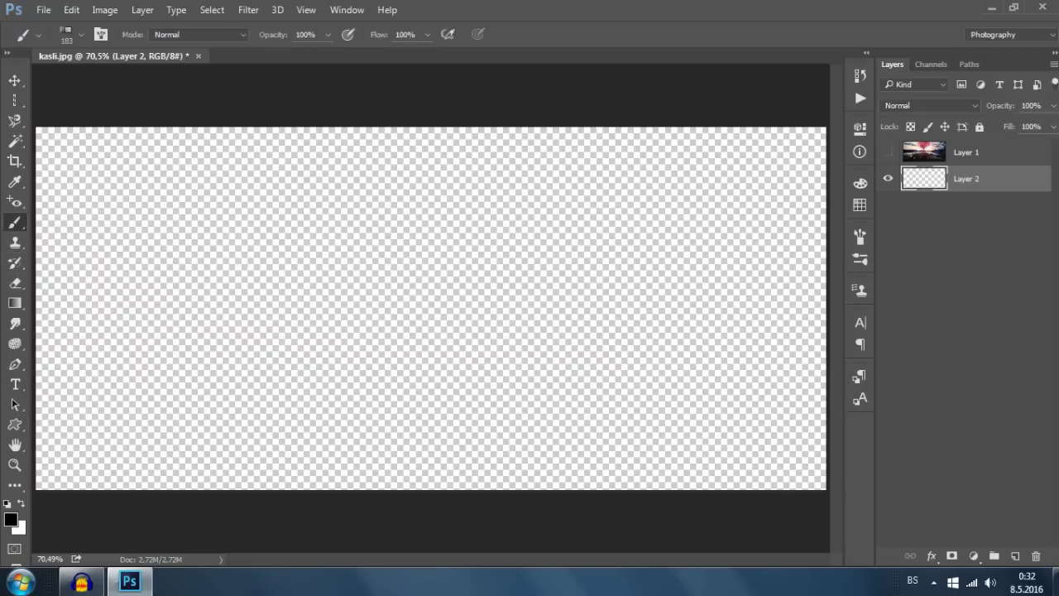
right_click(532, 271)
click(578, 409)
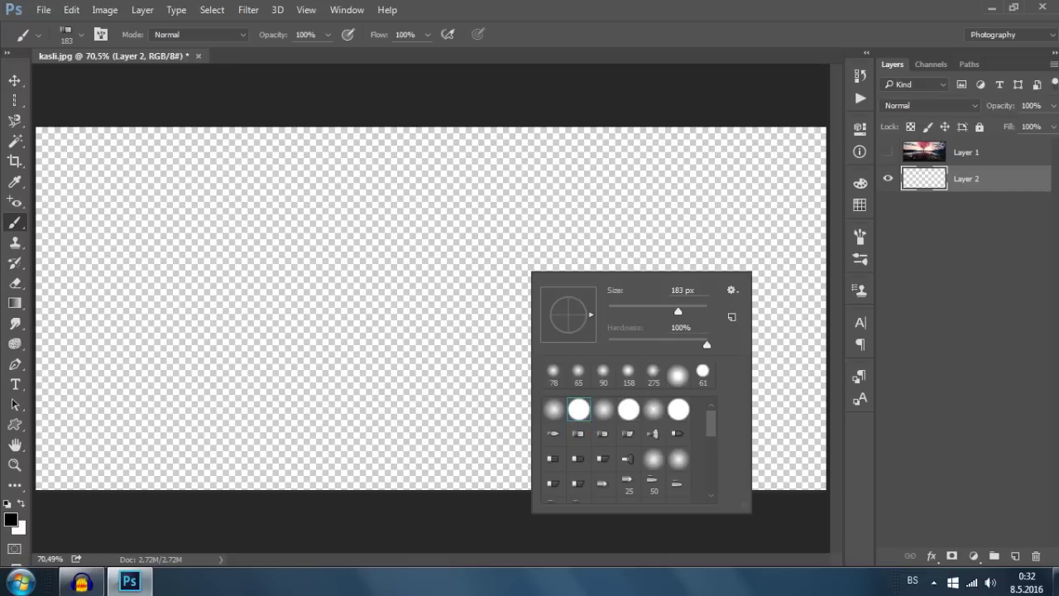
mouse_move(406, 232)
mouse_down()
mouse_move(525, 396)
mouse_move(689, 323)
mouse_up()
drag(149, 359, 314, 327)
- Show Layer 1 again and make it a clipping mask over the brush strokes
click(888, 151)
right_click(976, 157)
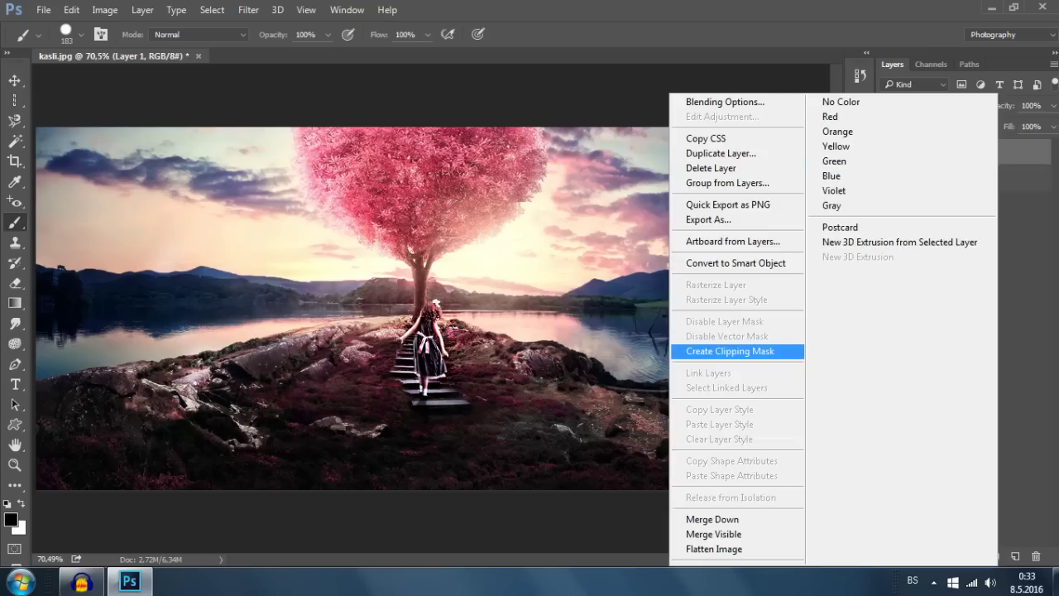
click(730, 350)
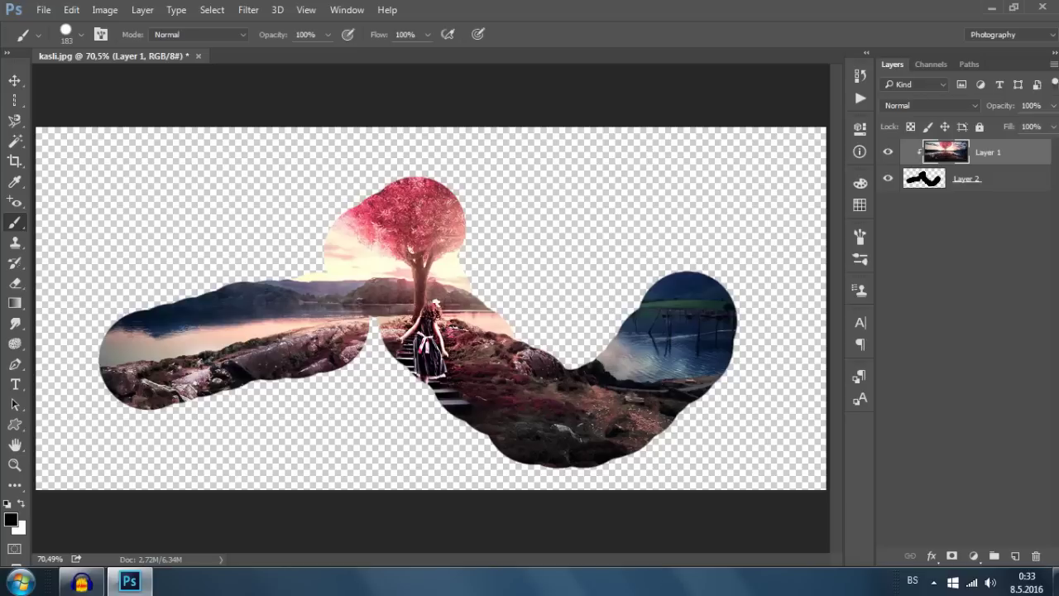
right_click(989, 152)
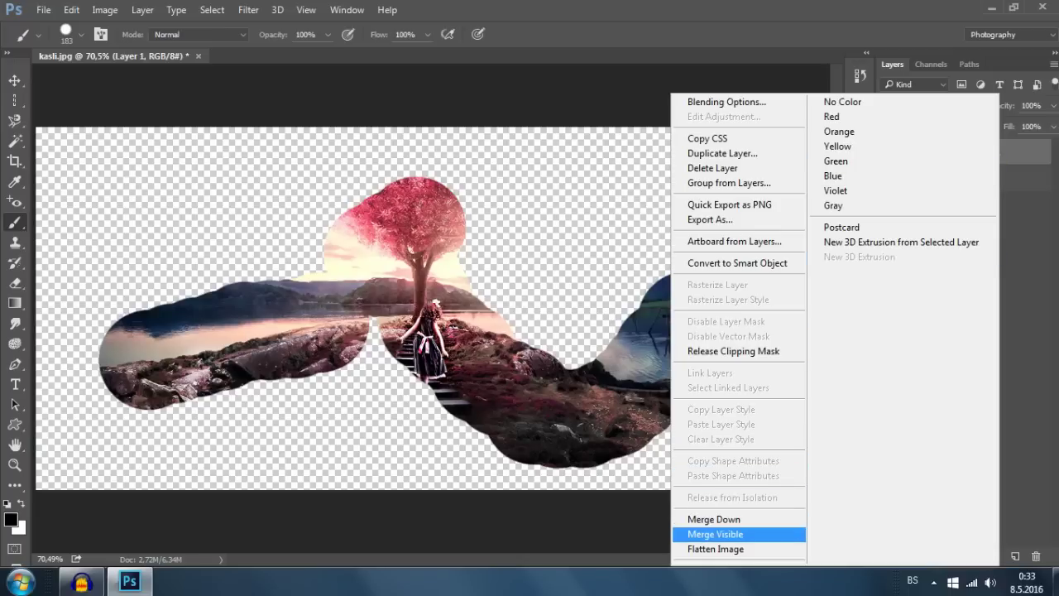
- Flatten the image and undo it, then briefly toggle the landscape layer's visibility
click(729, 548)
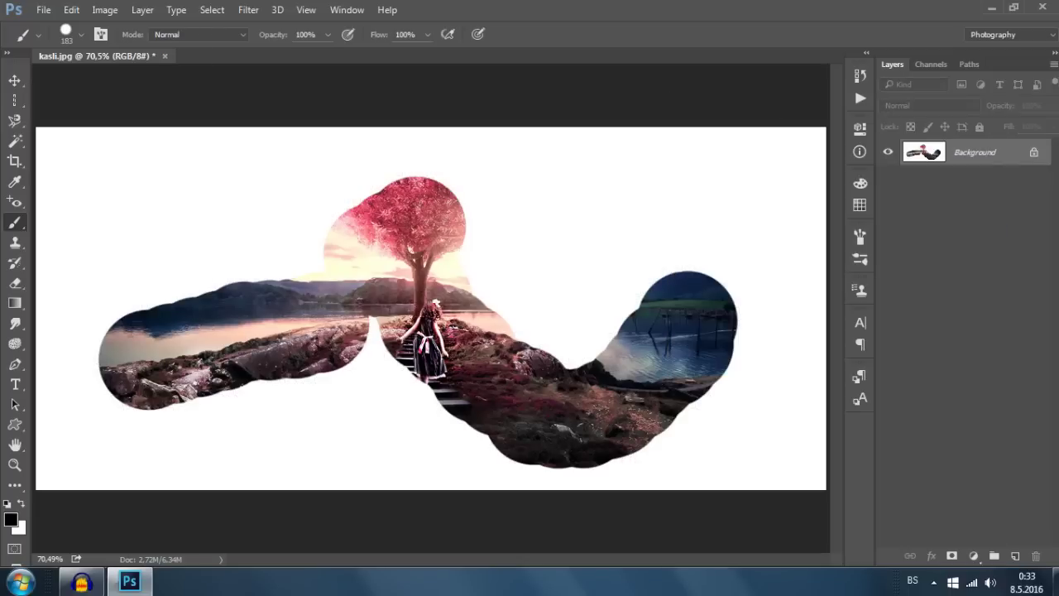
key(ctrl+z)
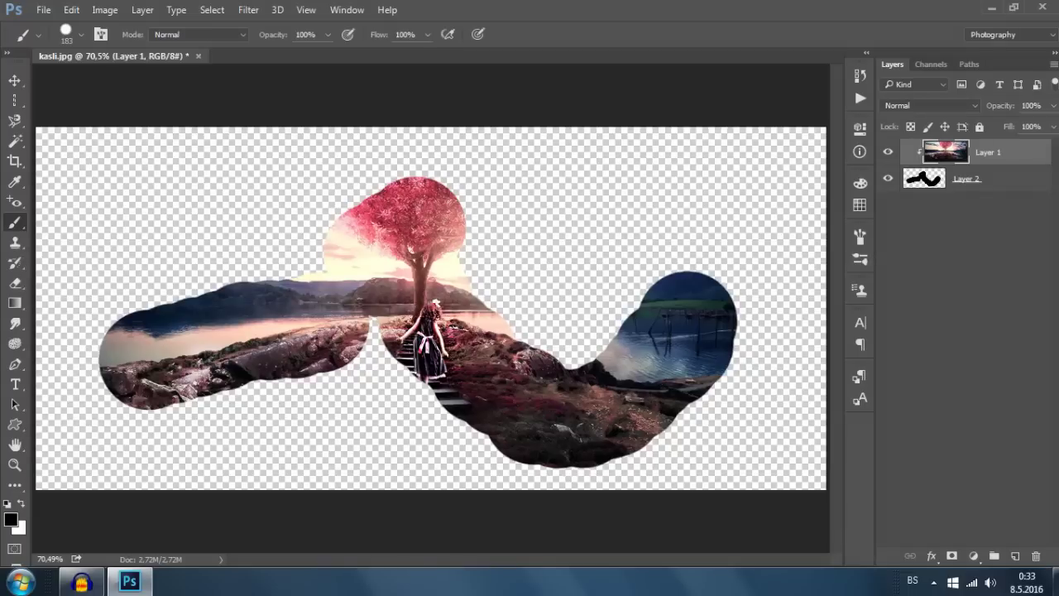
right_click(993, 179)
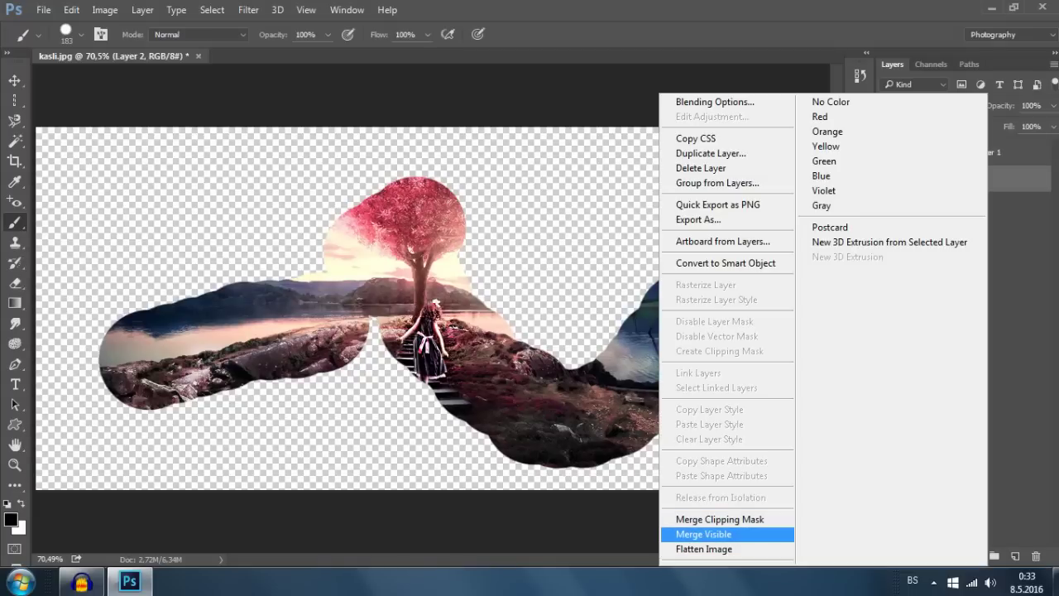
key(Escape)
click(888, 151)
click(888, 151)
- Release Layer 1's clipping mask and merge it down into Layer 2, undoing and redoing the merge
right_click(1002, 151)
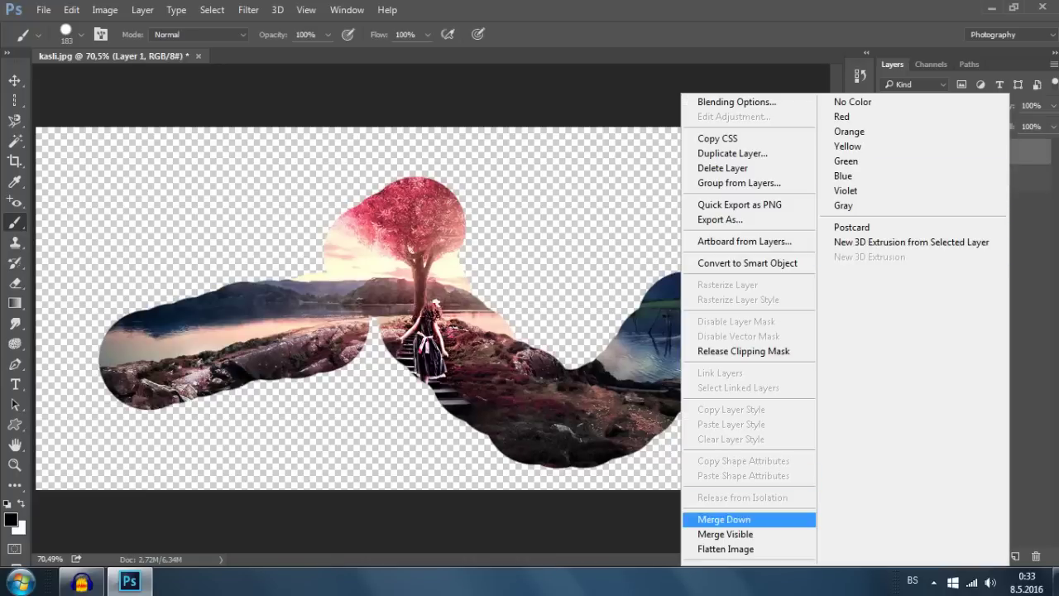
key(Escape)
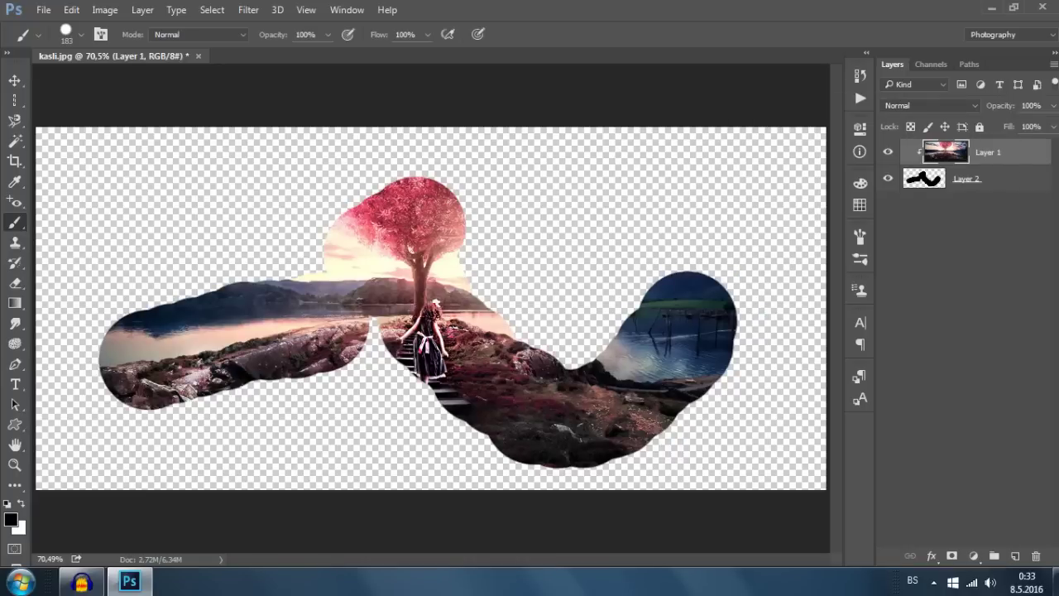
right_click(1001, 151)
click(742, 351)
right_click(992, 152)
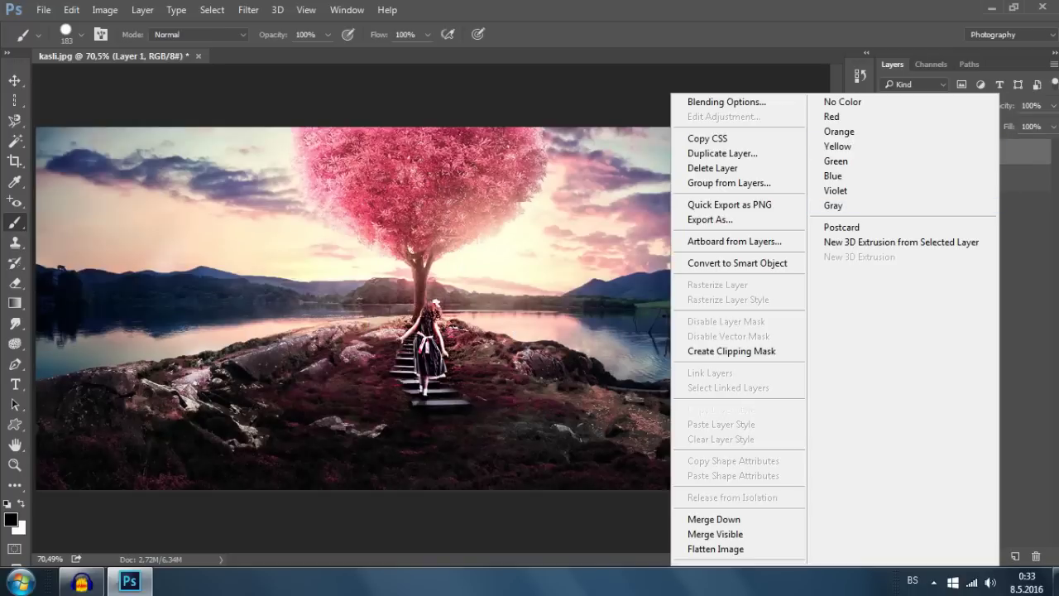
click(728, 519)
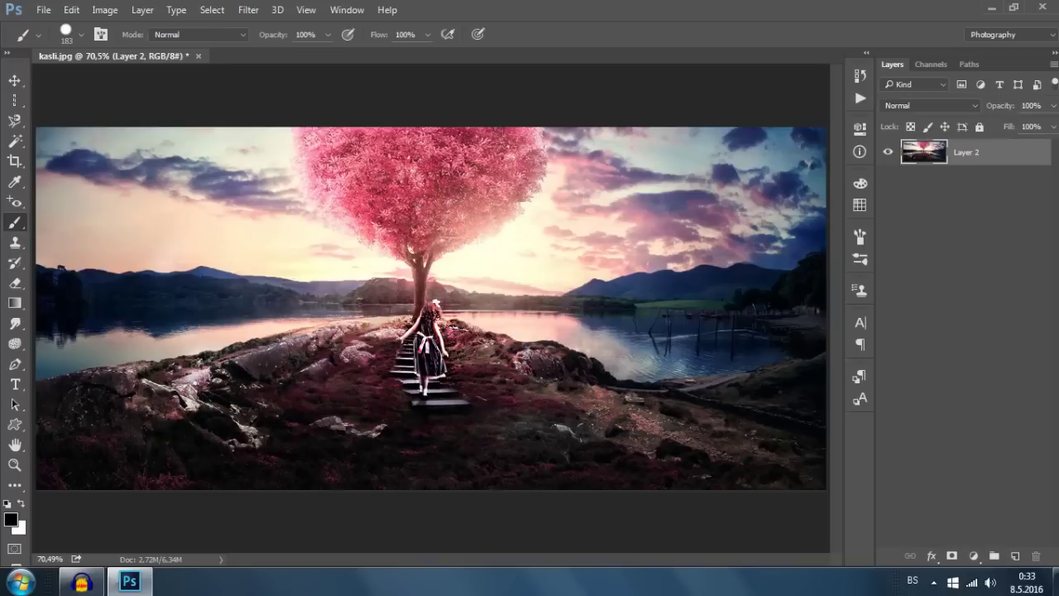
key(ctrl+z)
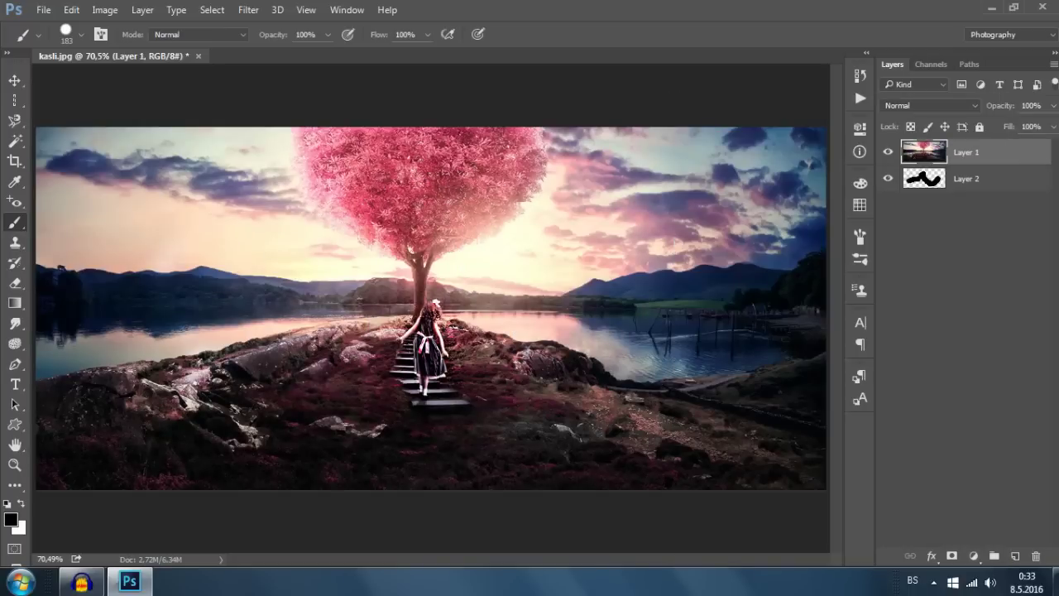
key(ctrl+z)
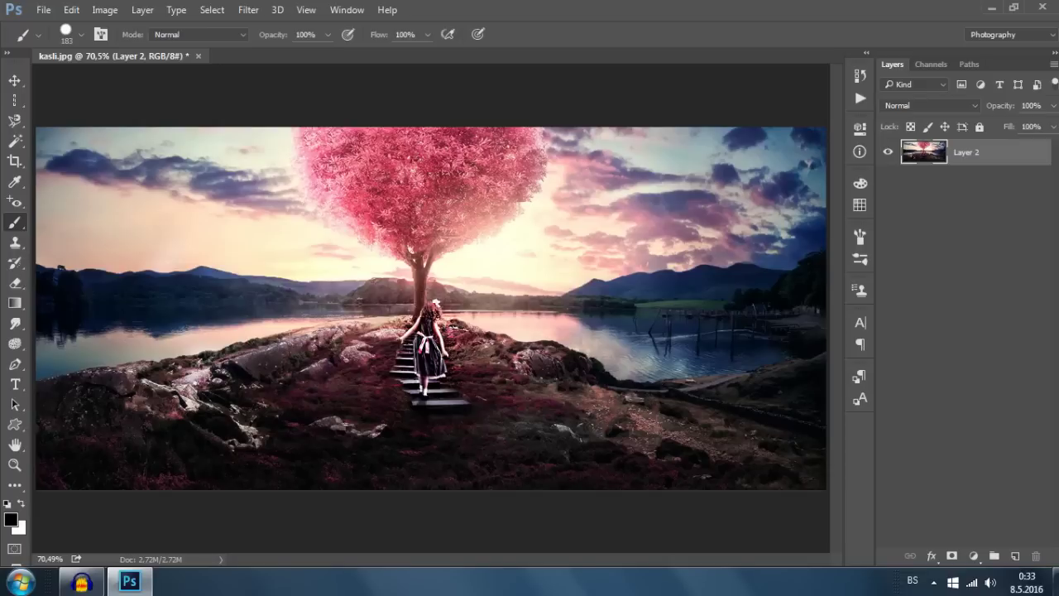
- Check the workspace list, keeping Photography, and bring up Layer 2's options
click(1010, 34)
click(989, 91)
right_click(969, 152)
key(Escape)
click(11, 519)
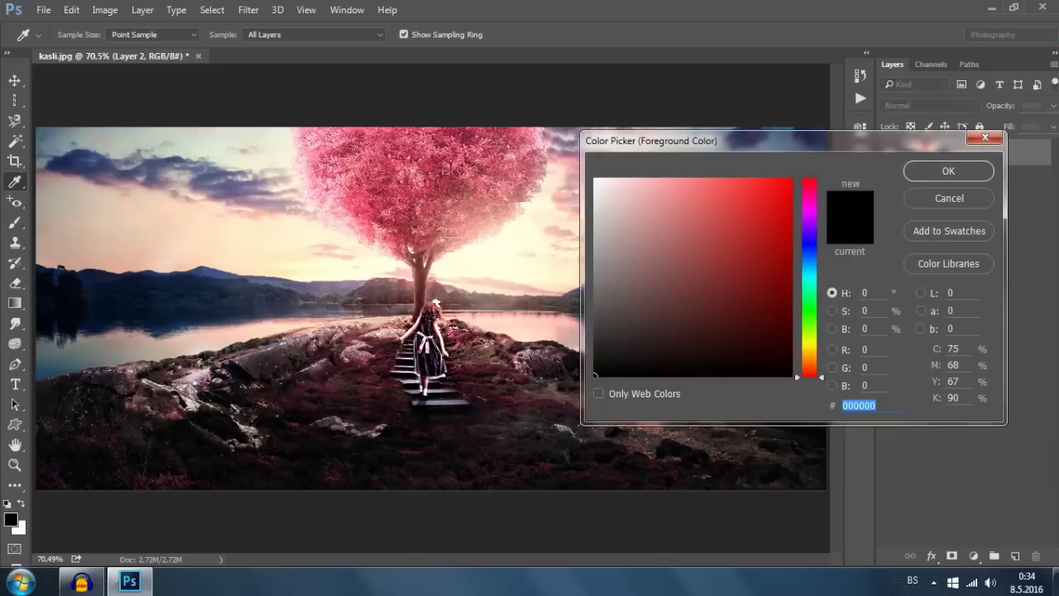
text(a932322a9119)
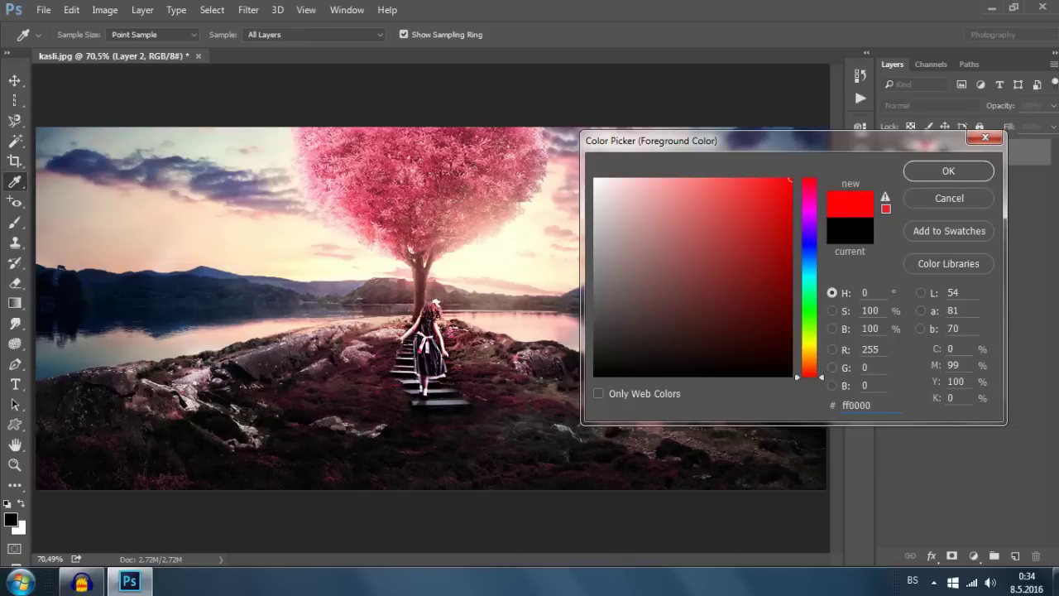
text(44be30)
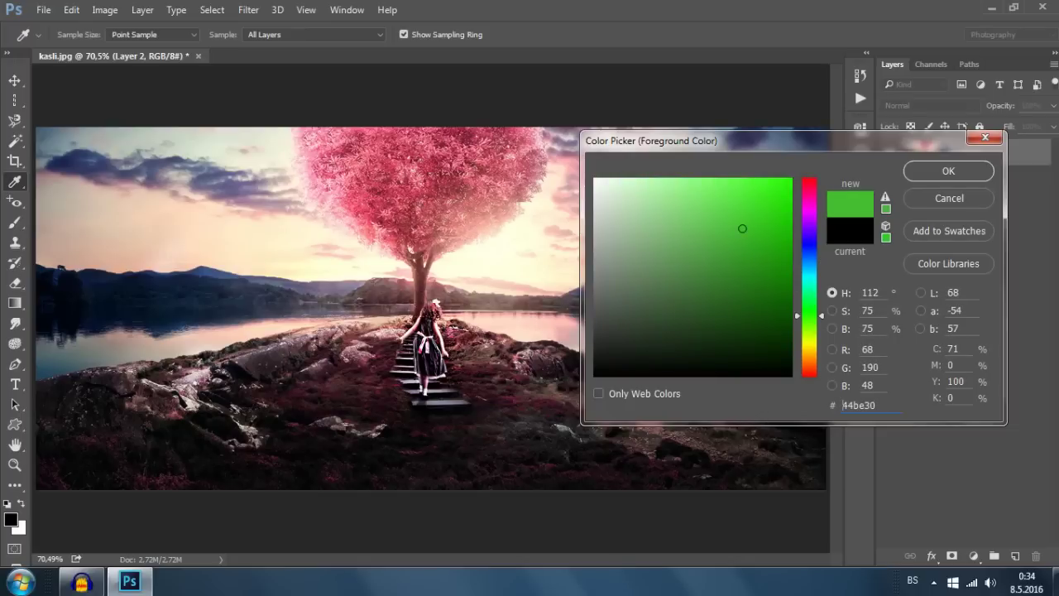
drag(877, 404, 843, 405)
text(e)
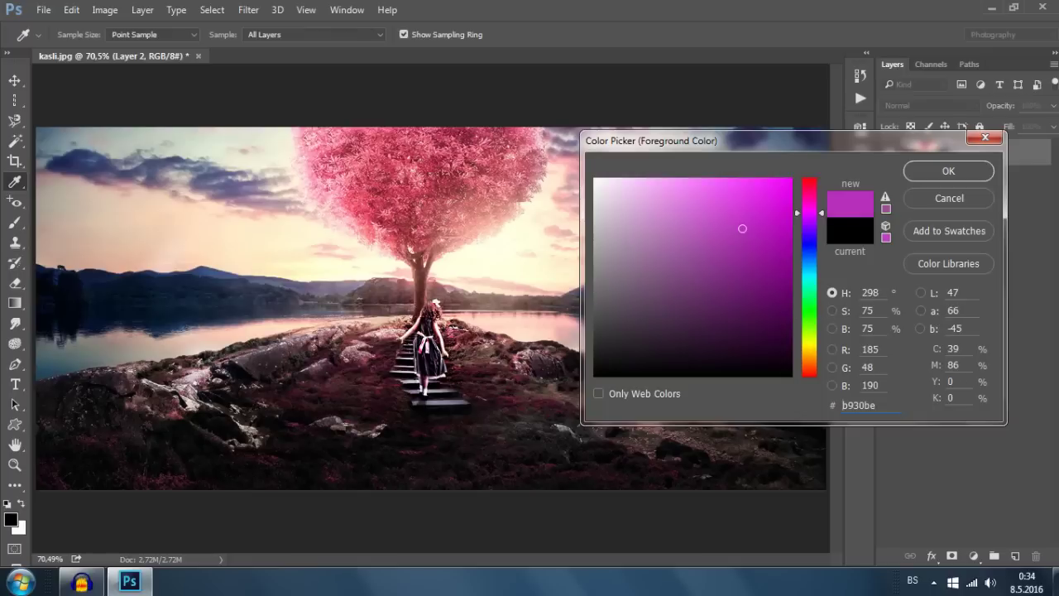
text(818f0f603ff)
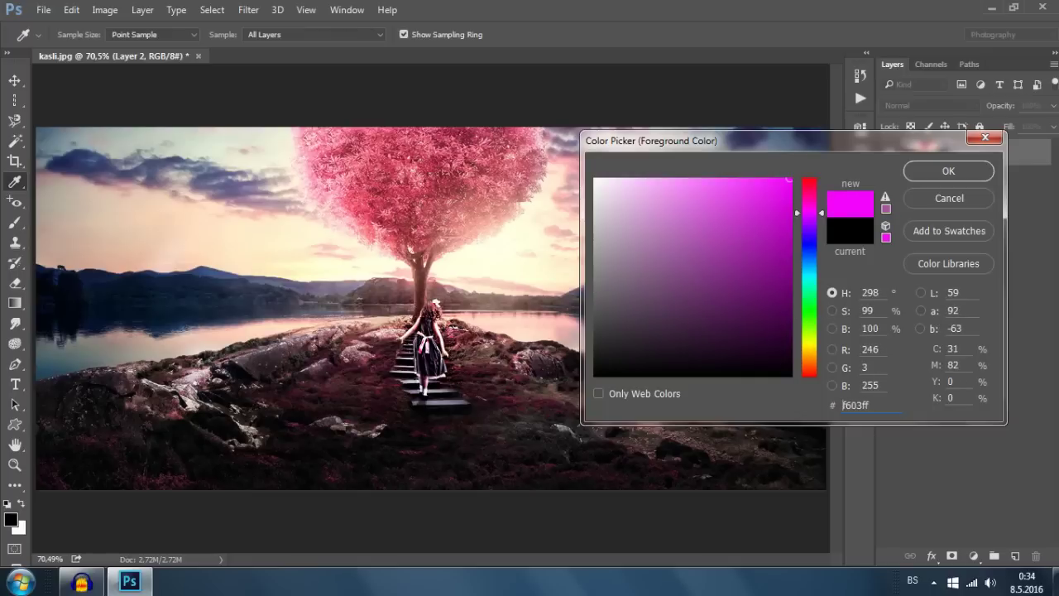
text(3d6cba)
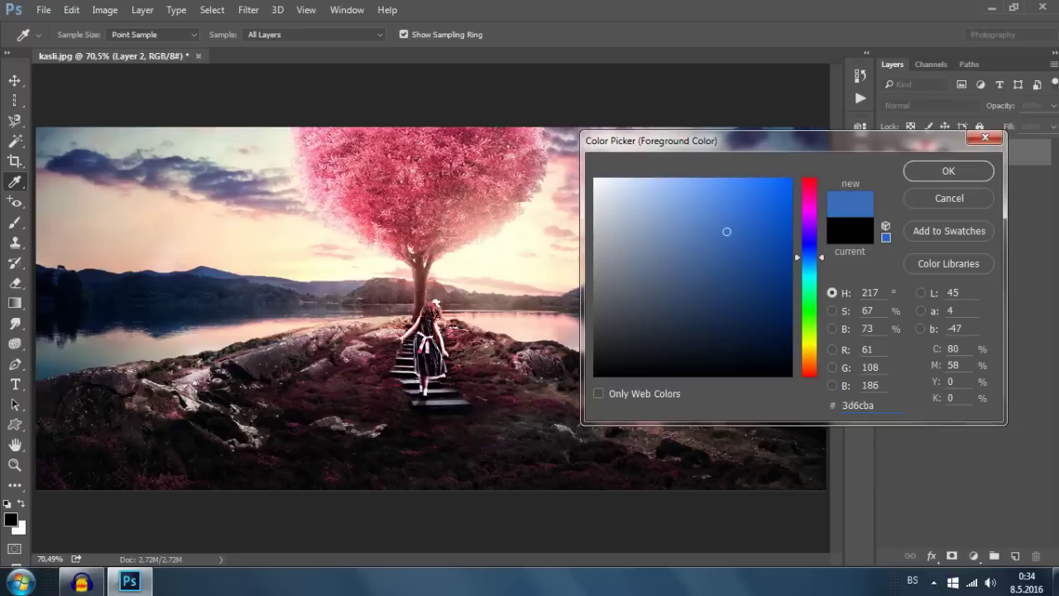
key(ctrl+a)
text(be5050)
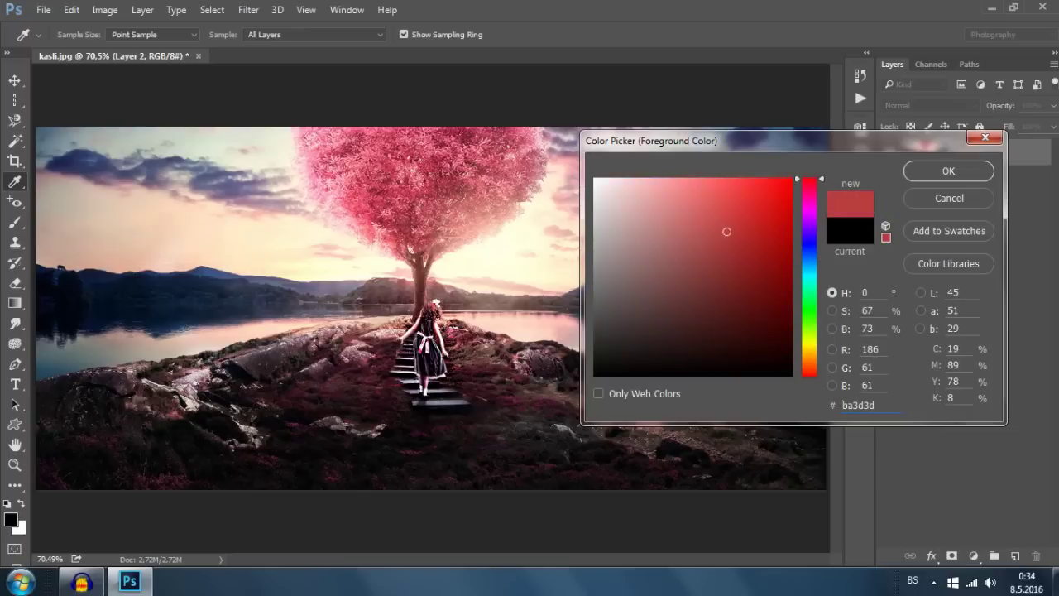
key(ctrl+a)
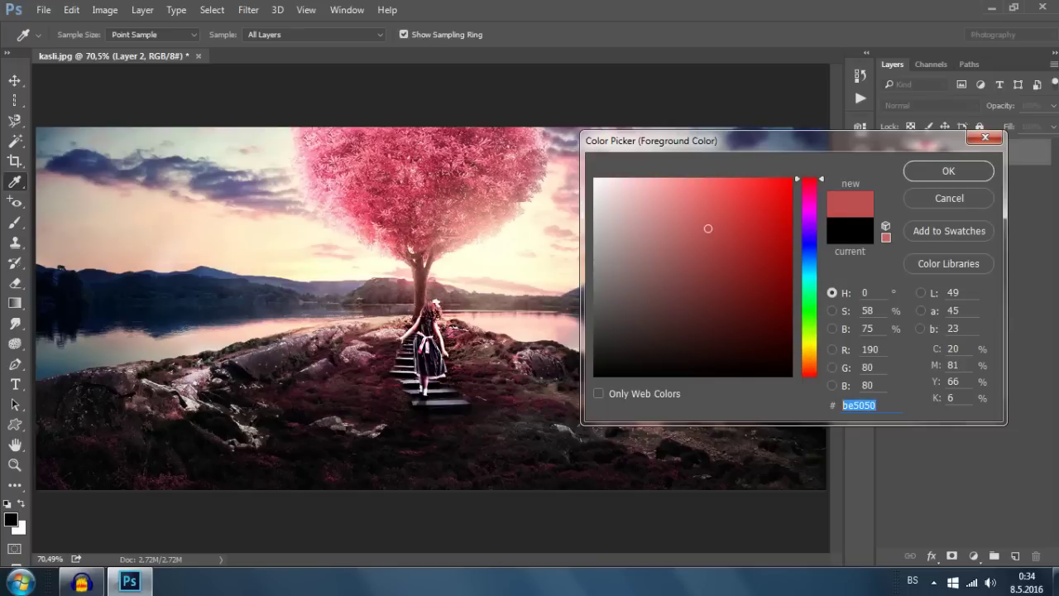
key(alt+w)
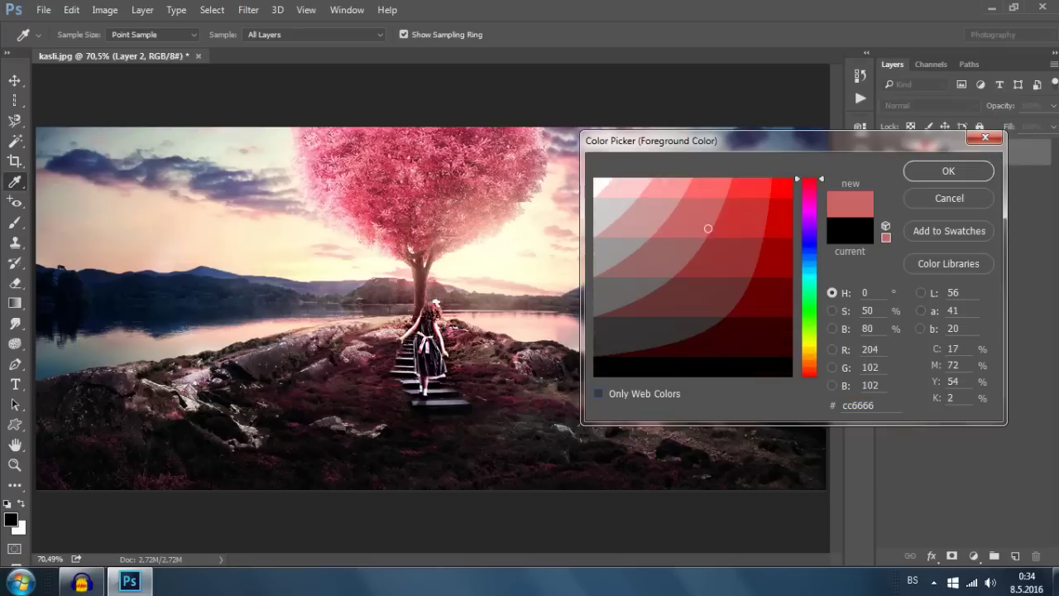
key(alt+w)
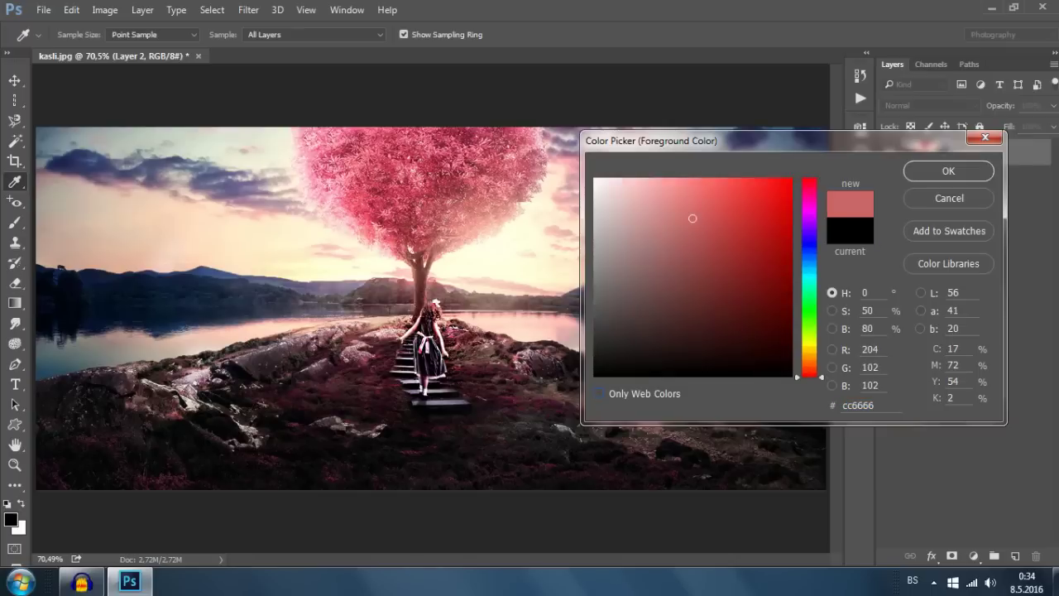
key(Escape)
key(b)
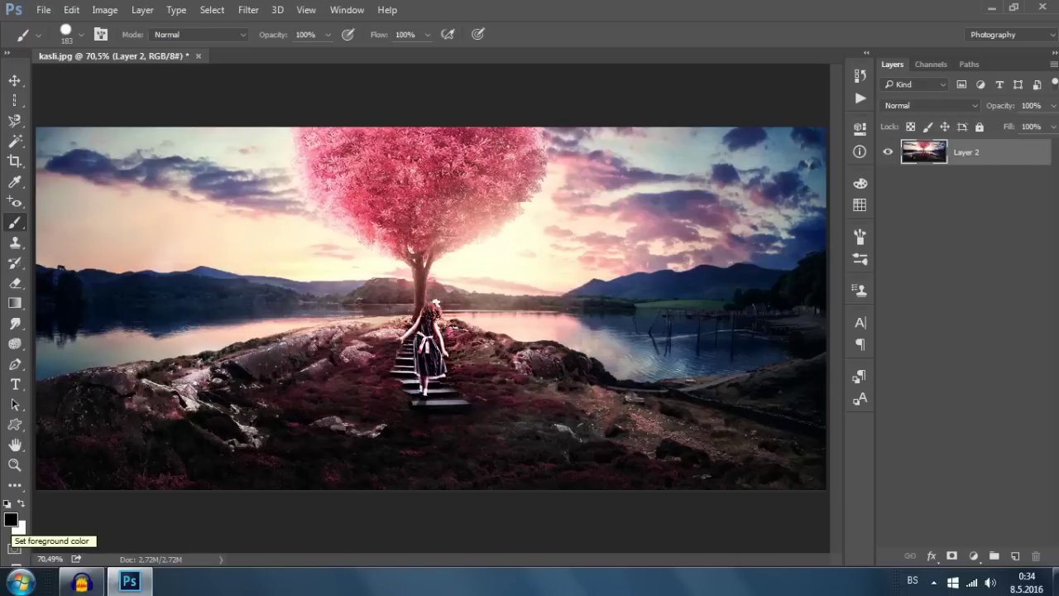
click(18, 527)
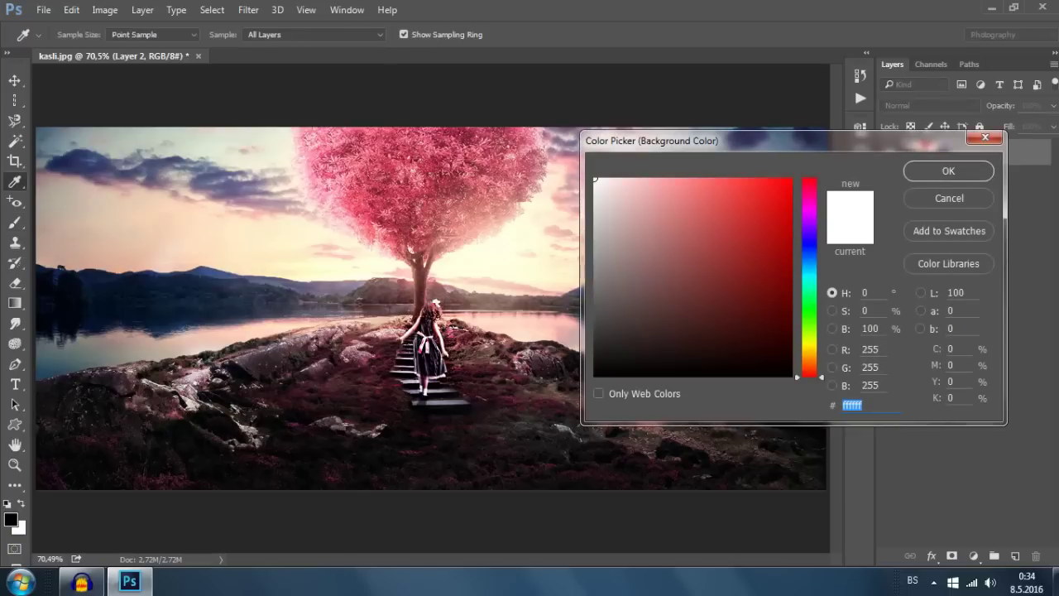
key(Return)
key(x)
key(x)
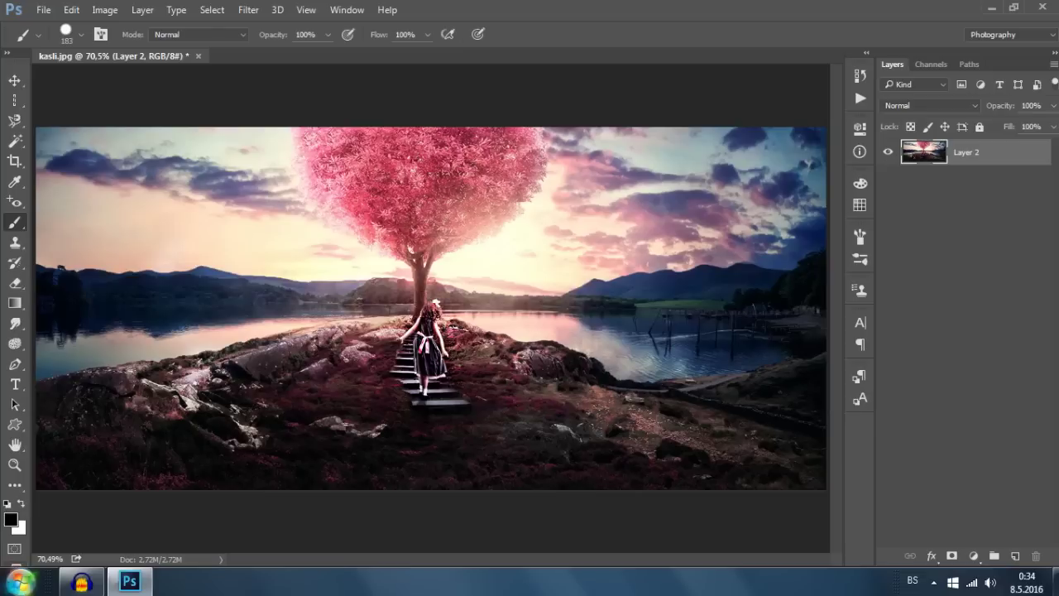